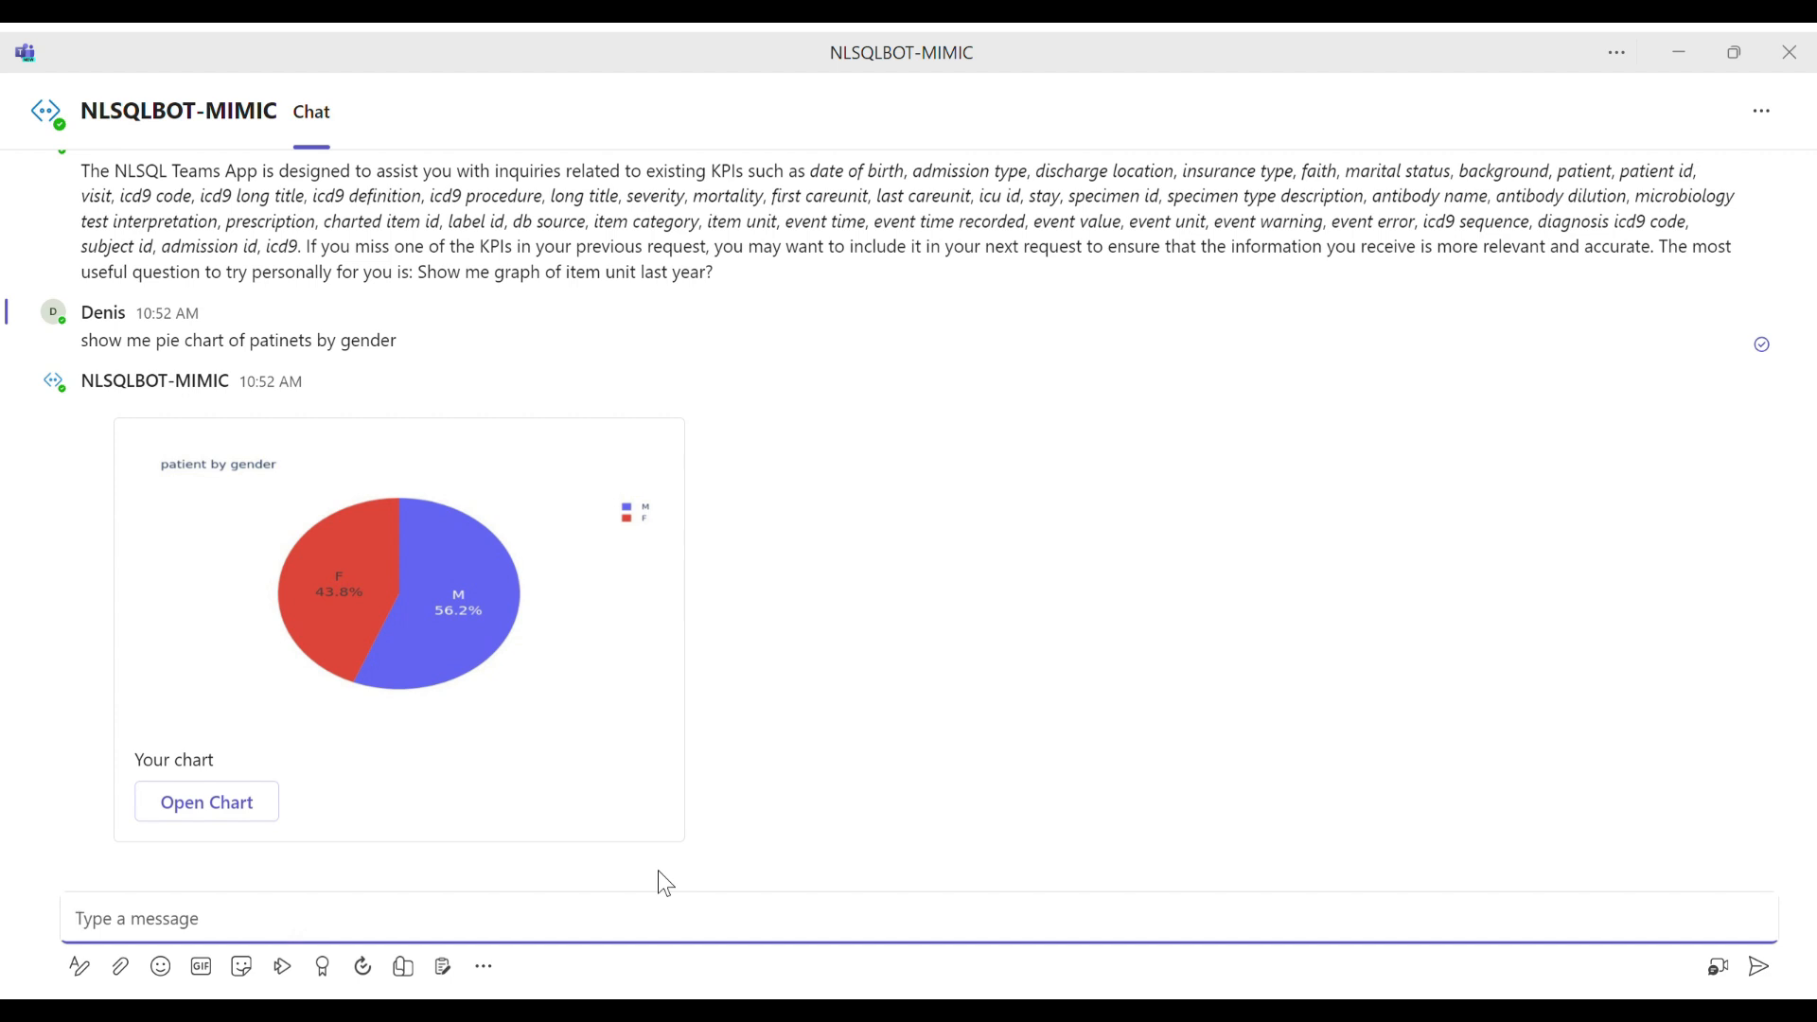
Step: Send the bot the question "the most common 5 downstream procedures complications in female patients?"
{"action": "type", "text": "the most common 5 downstream p"}
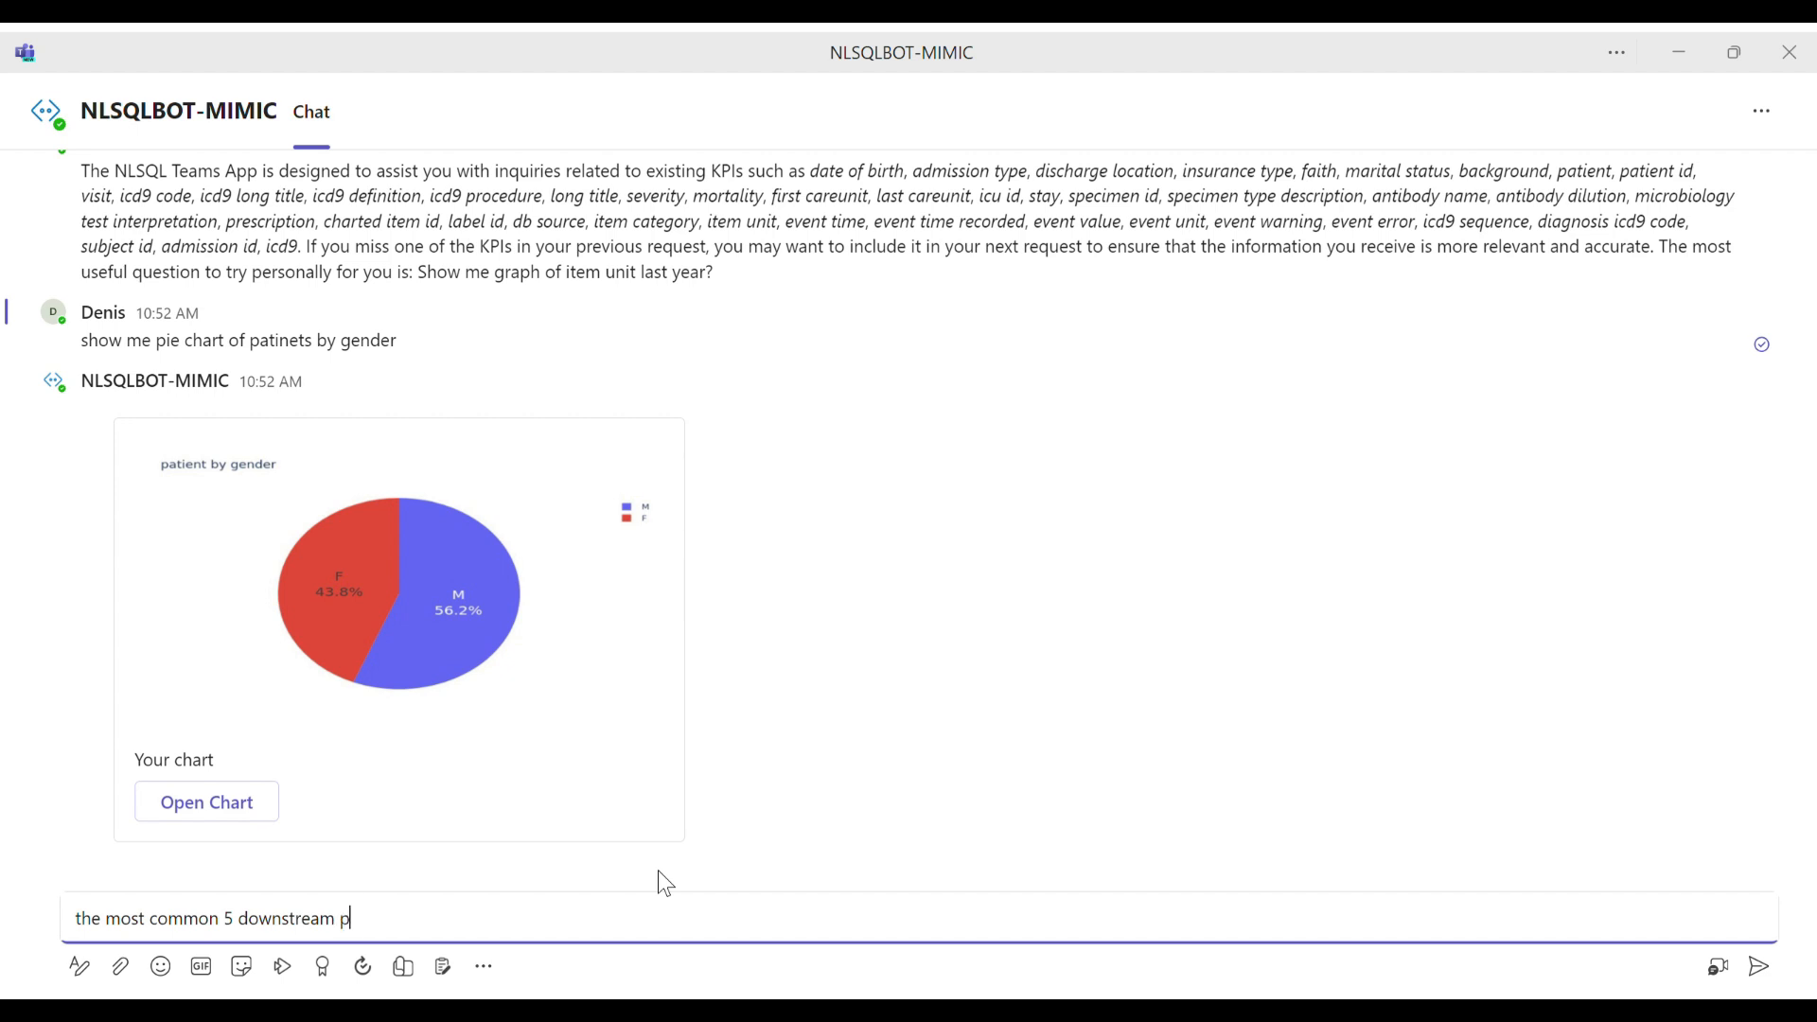
{"action": "type", "text": "rocedures complications in female patients?"}
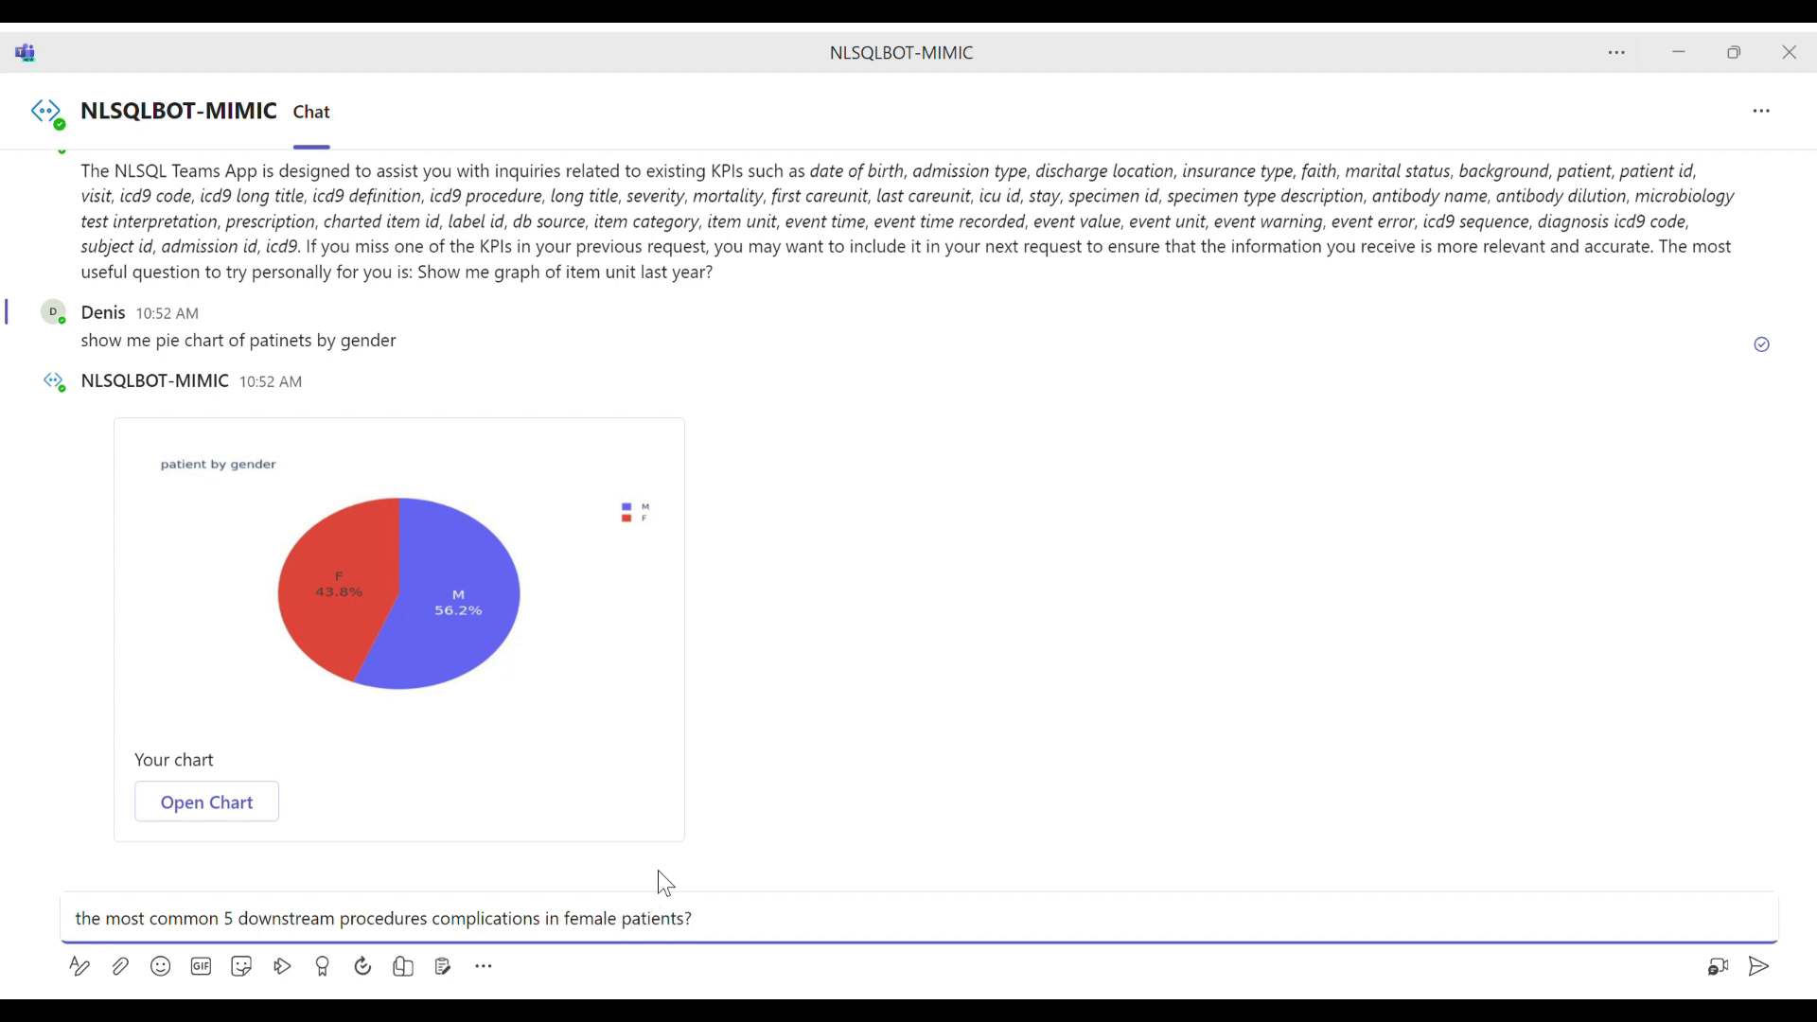
{"action": "key", "text": "Return"}
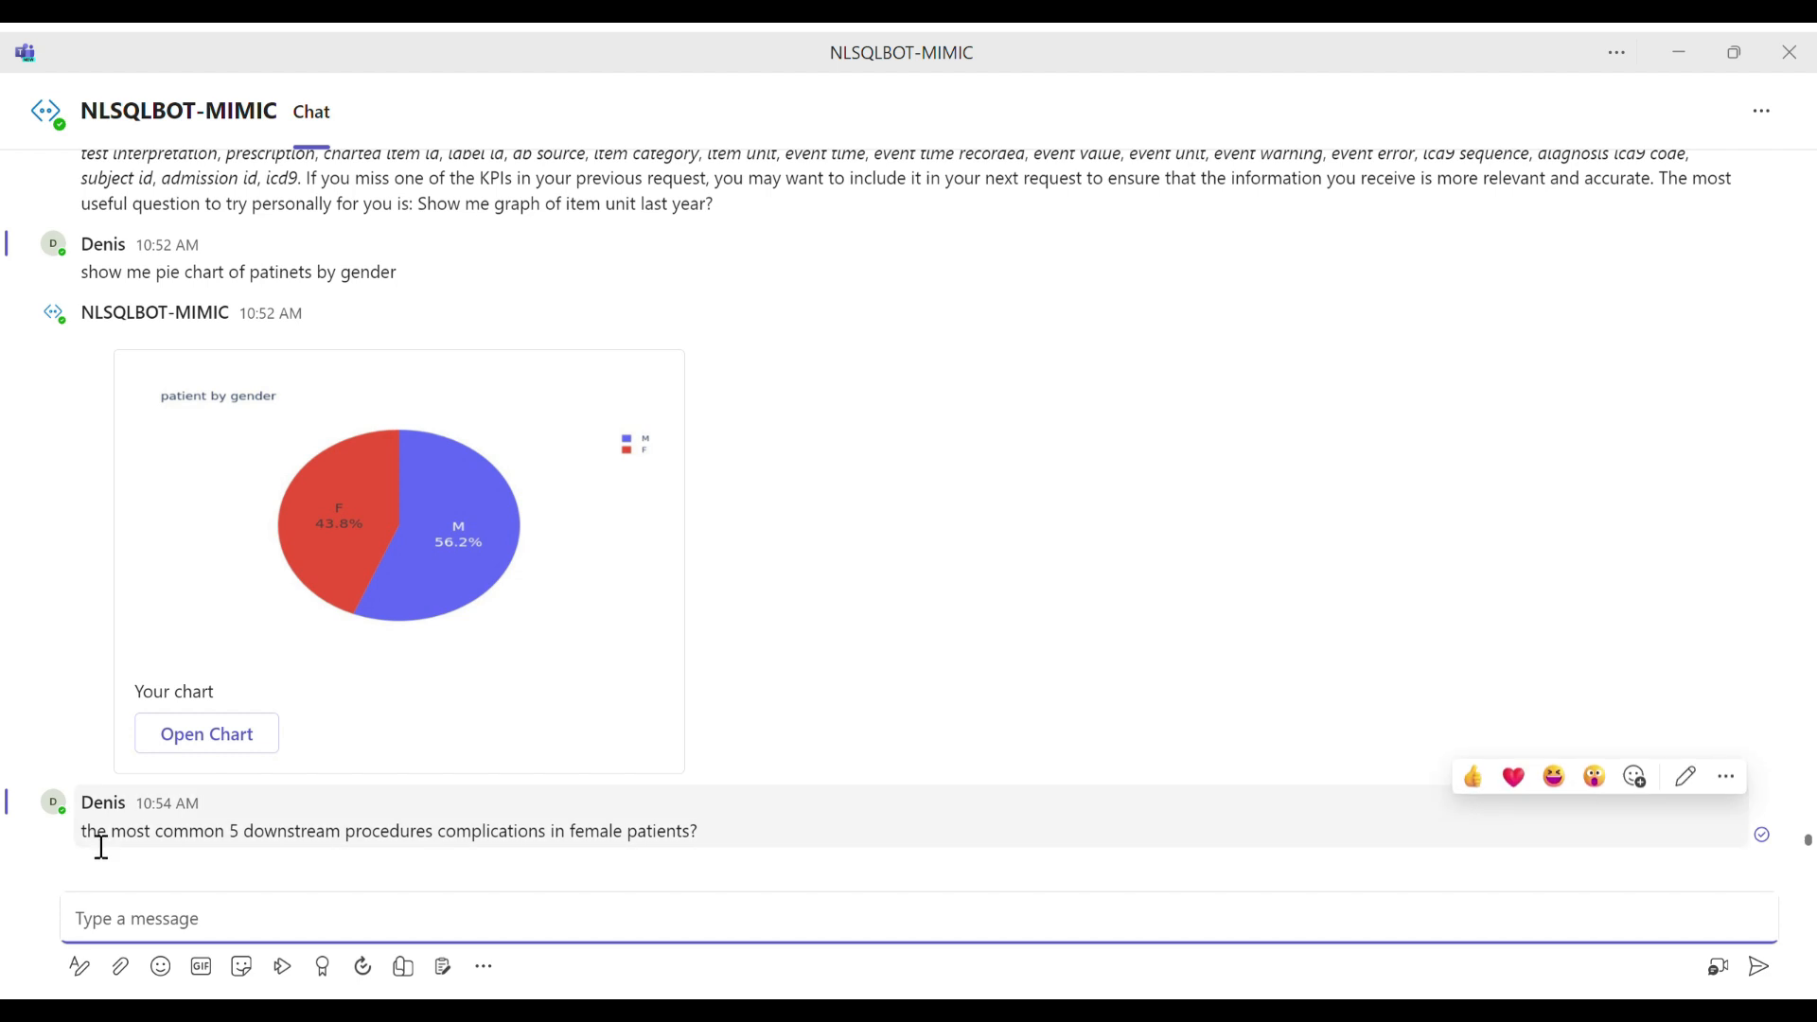
Step: Copy the sent question's text up to "female", and answer the bot's options with "F | patients.gender"
{"action": "left_click_drag", "start_coordinate": [86, 833], "coordinate": [637, 613]}
{"action": "key", "text": "ctrl+c"}
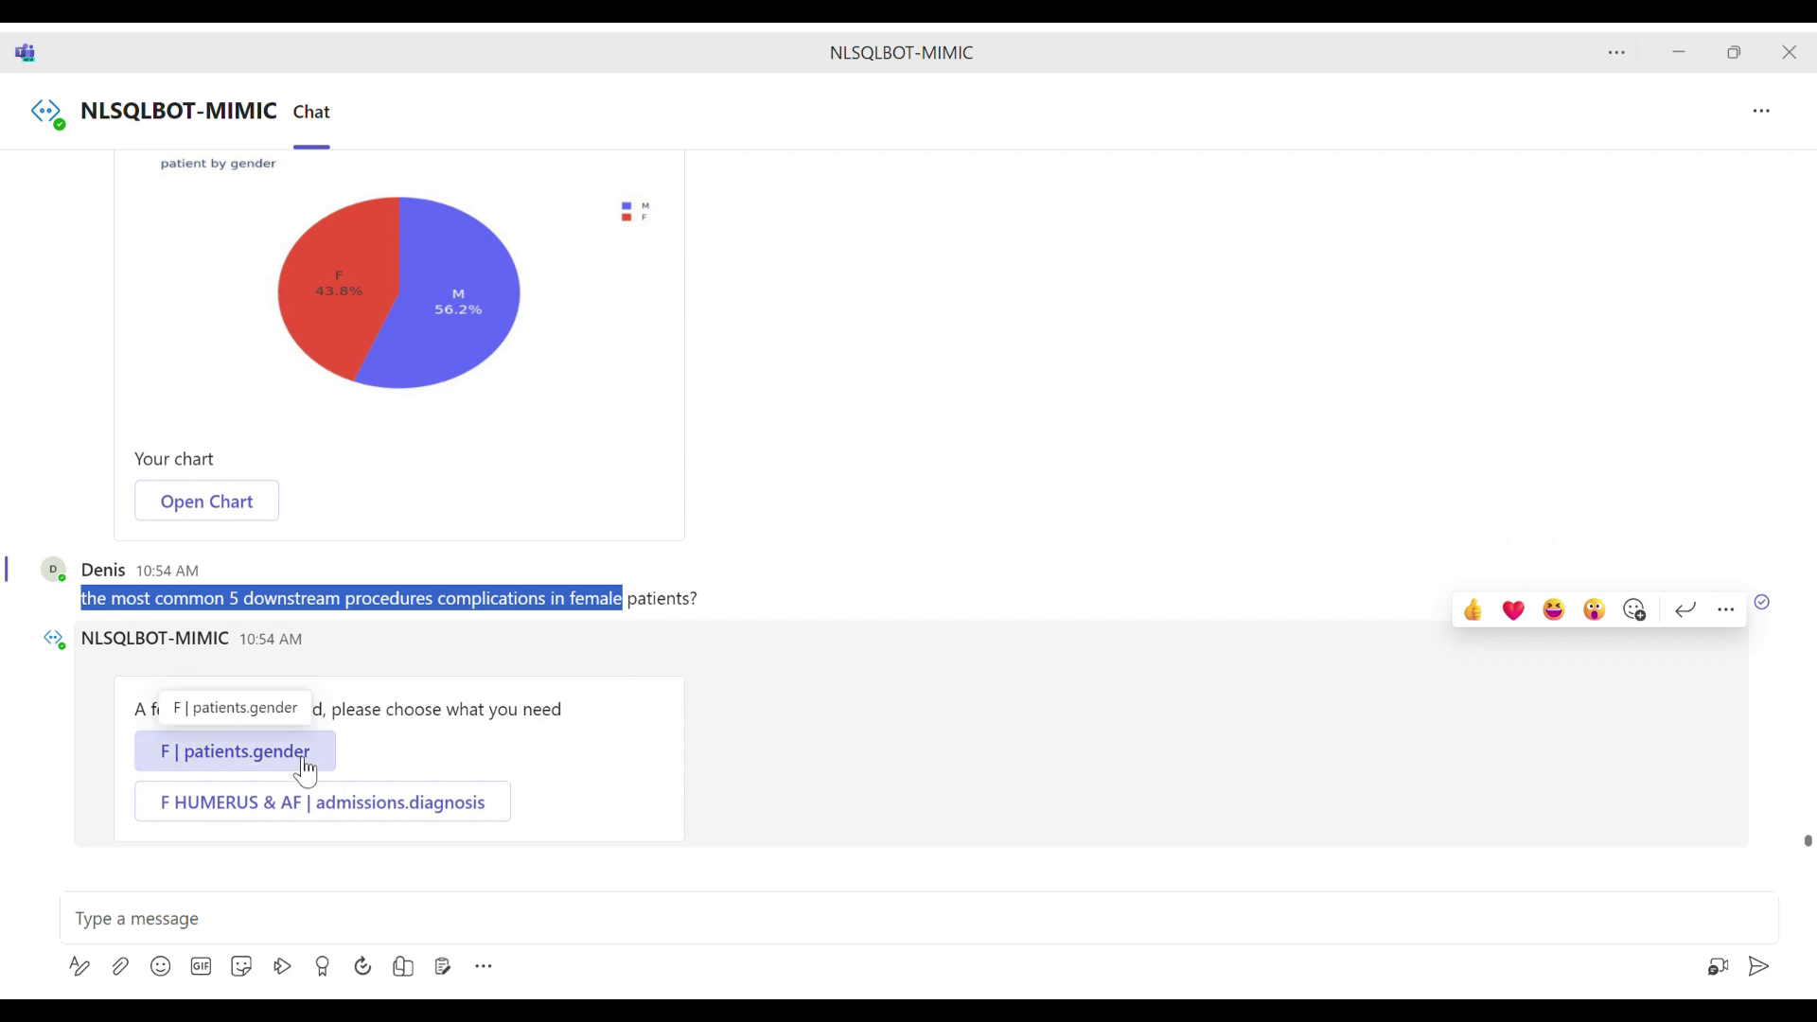
{"action": "left_click", "coordinate": [575, 681]}
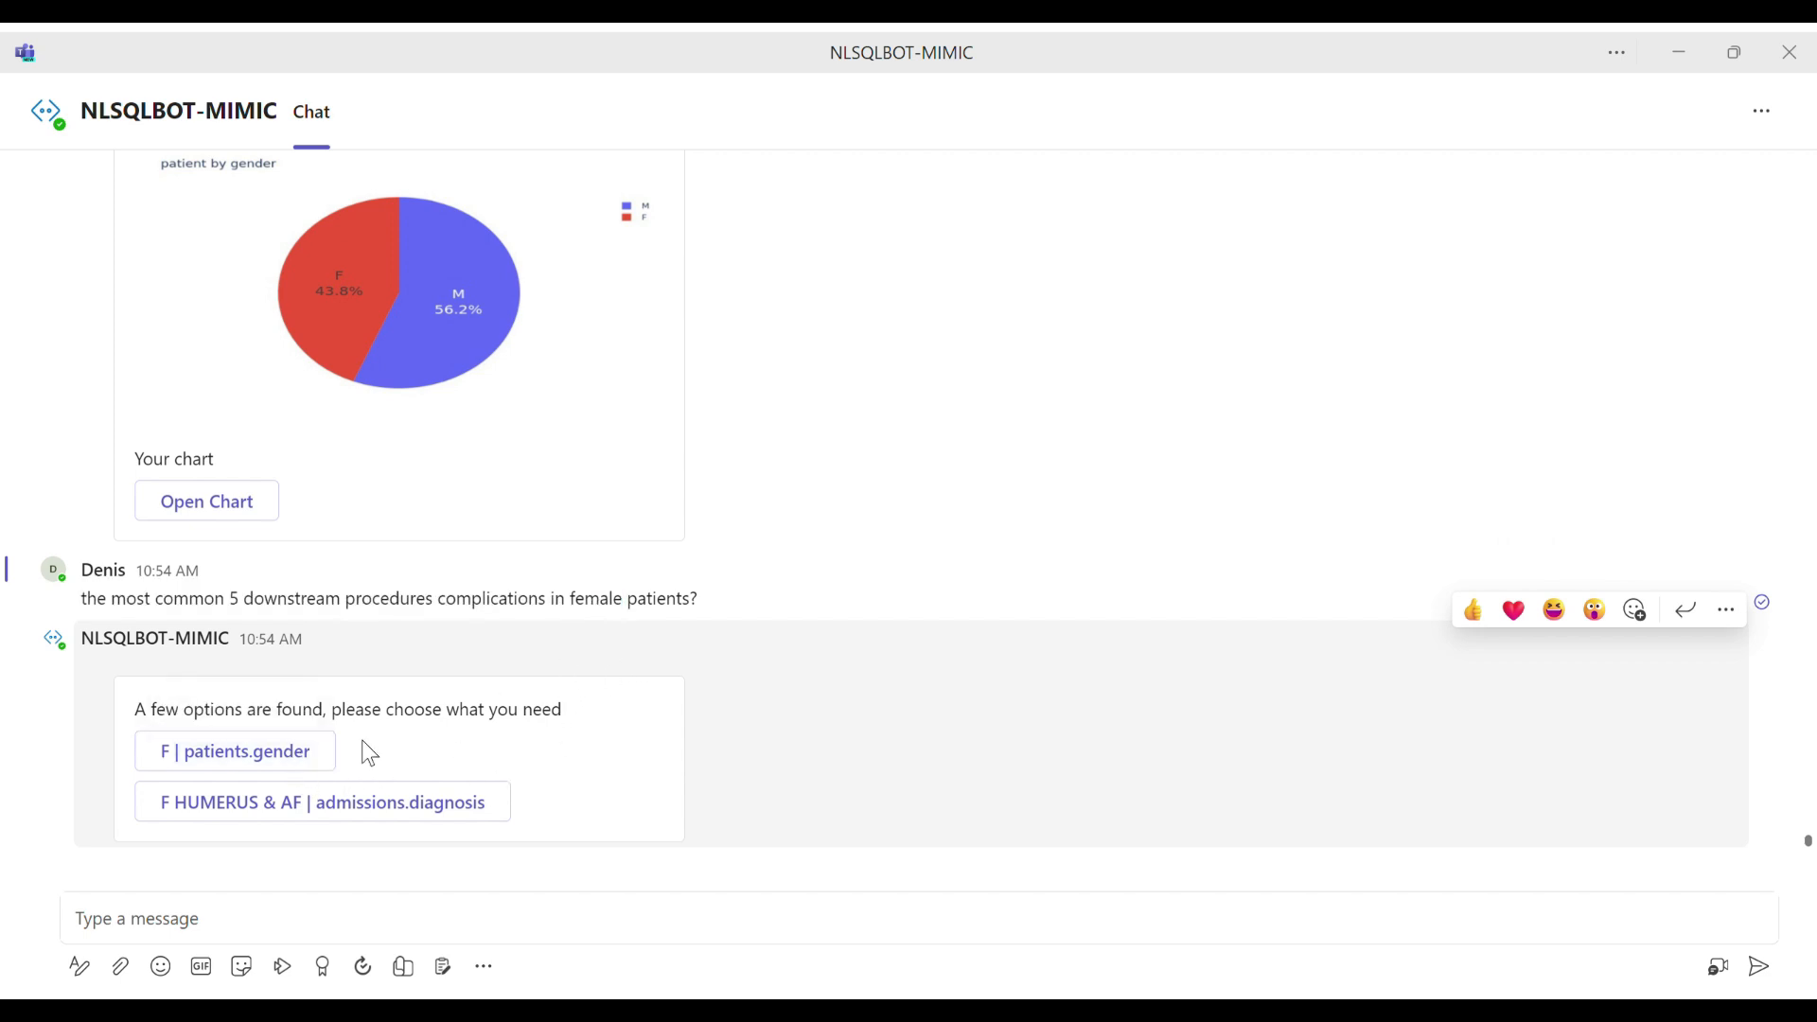
{"action": "left_click", "coordinate": [316, 754]}
Step: From the copied text, draft "the most common 5 downstream procedures complications for male patients with pse" and cut it from the message box
{"action": "left_click", "coordinate": [468, 934]}
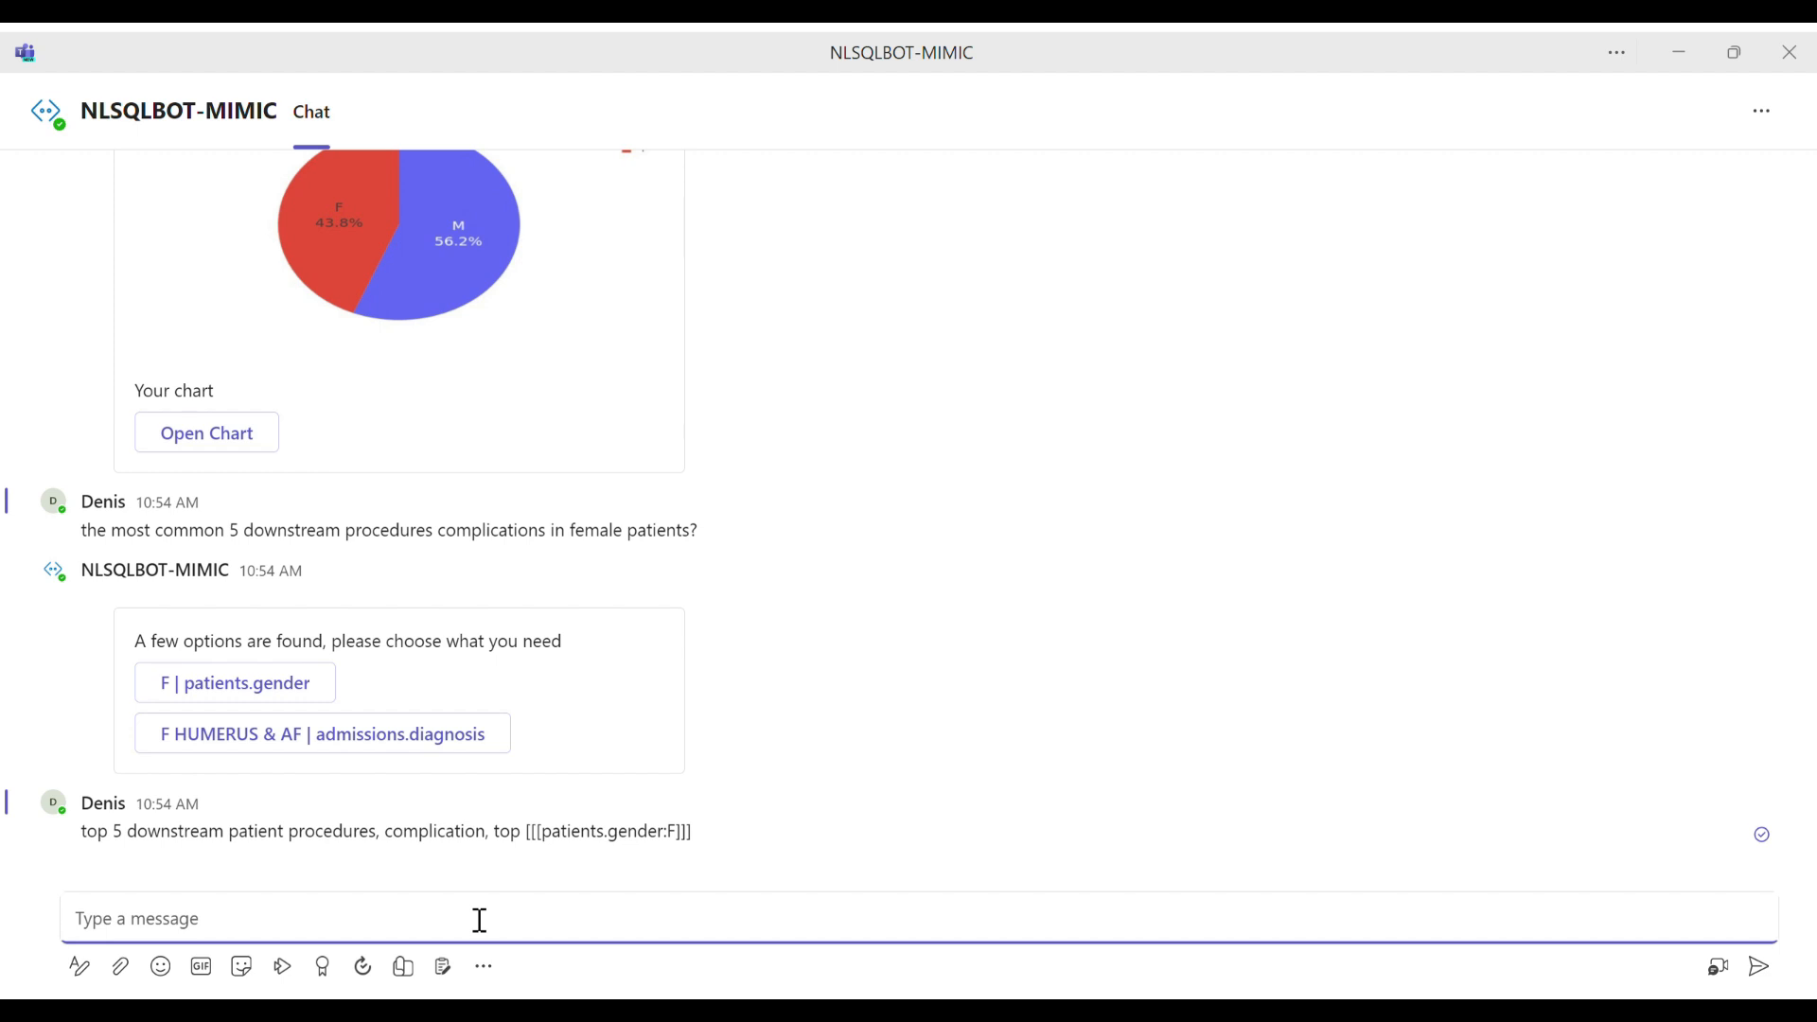
{"action": "key", "text": "ctrl+v"}
{"action": "key", "text": "BackSpace"}
{"action": "key", "text": "BackSpace"}
{"action": "key", "text": "BackSpace"}
{"action": "key", "text": "BackSpace"}
{"action": "key", "text": "BackSpace"}
{"action": "key", "text": "BackSpace"}
{"action": "key", "text": "BackSpace"}
{"action": "key", "text": "BackSpace"}
{"action": "key", "text": "BackSpace"}
{"action": "type", "text": "fo"}
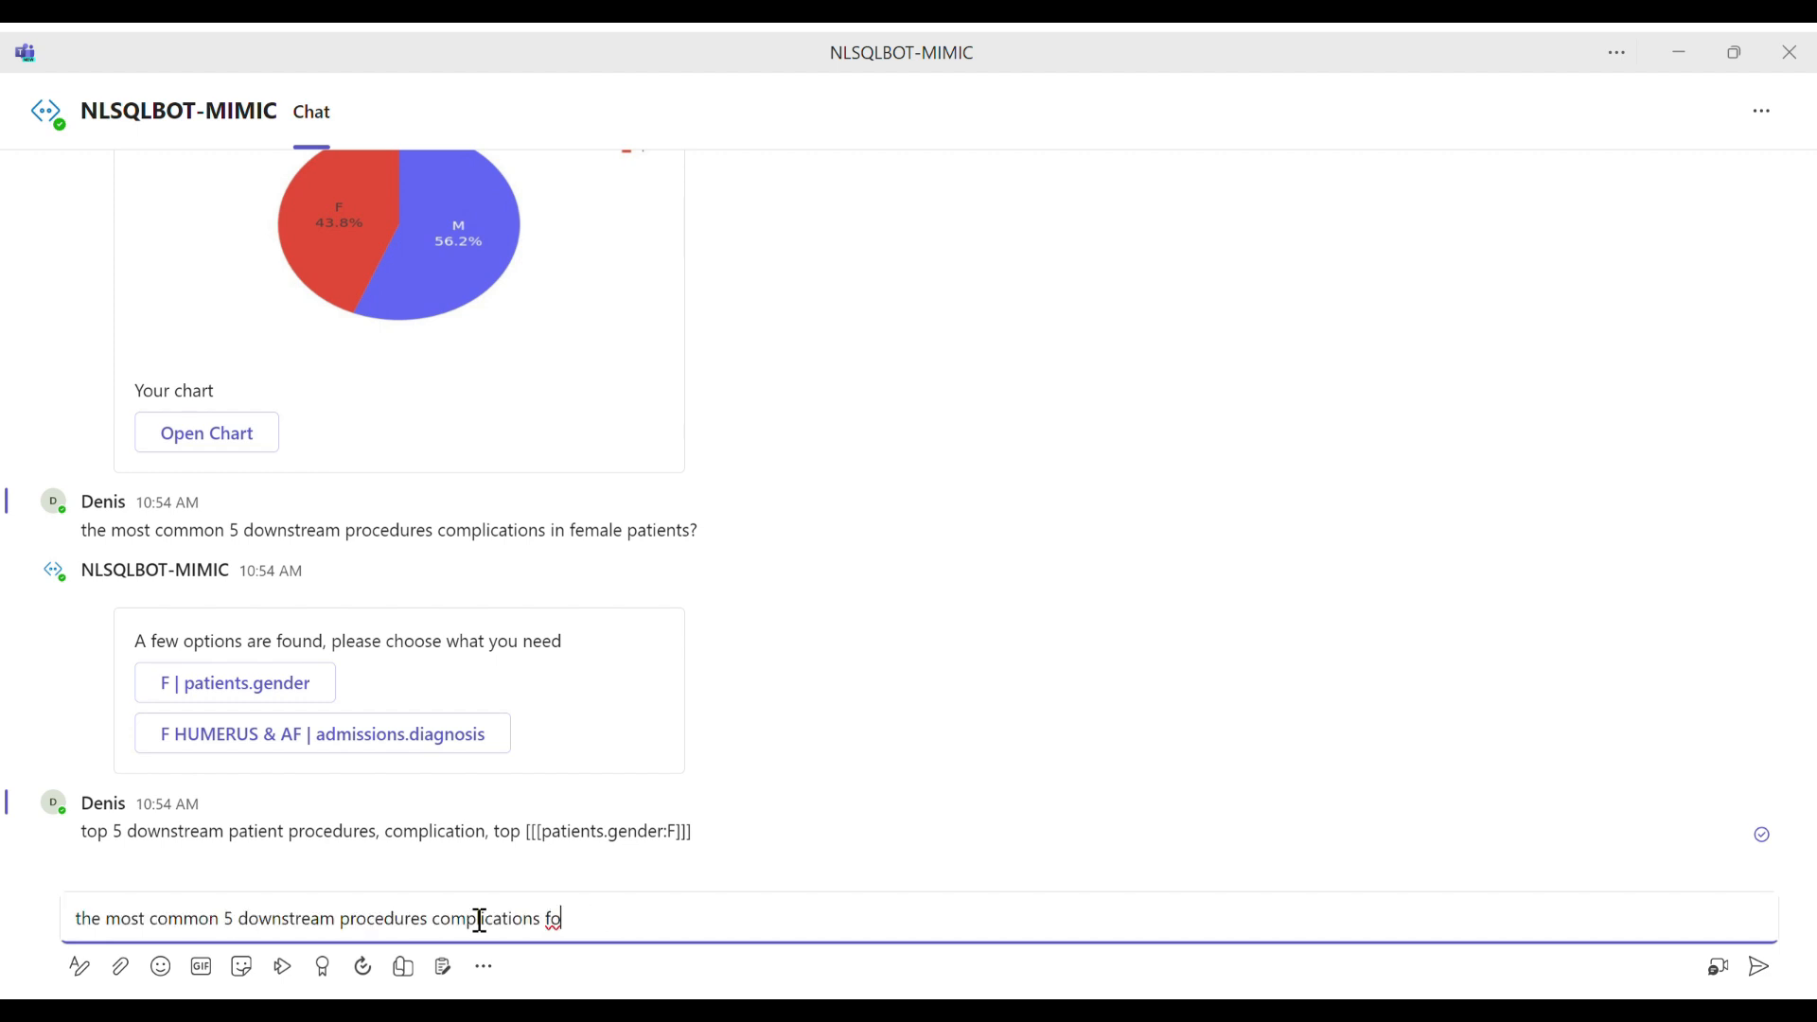
{"action": "type", "text": "r male patients with pse"}
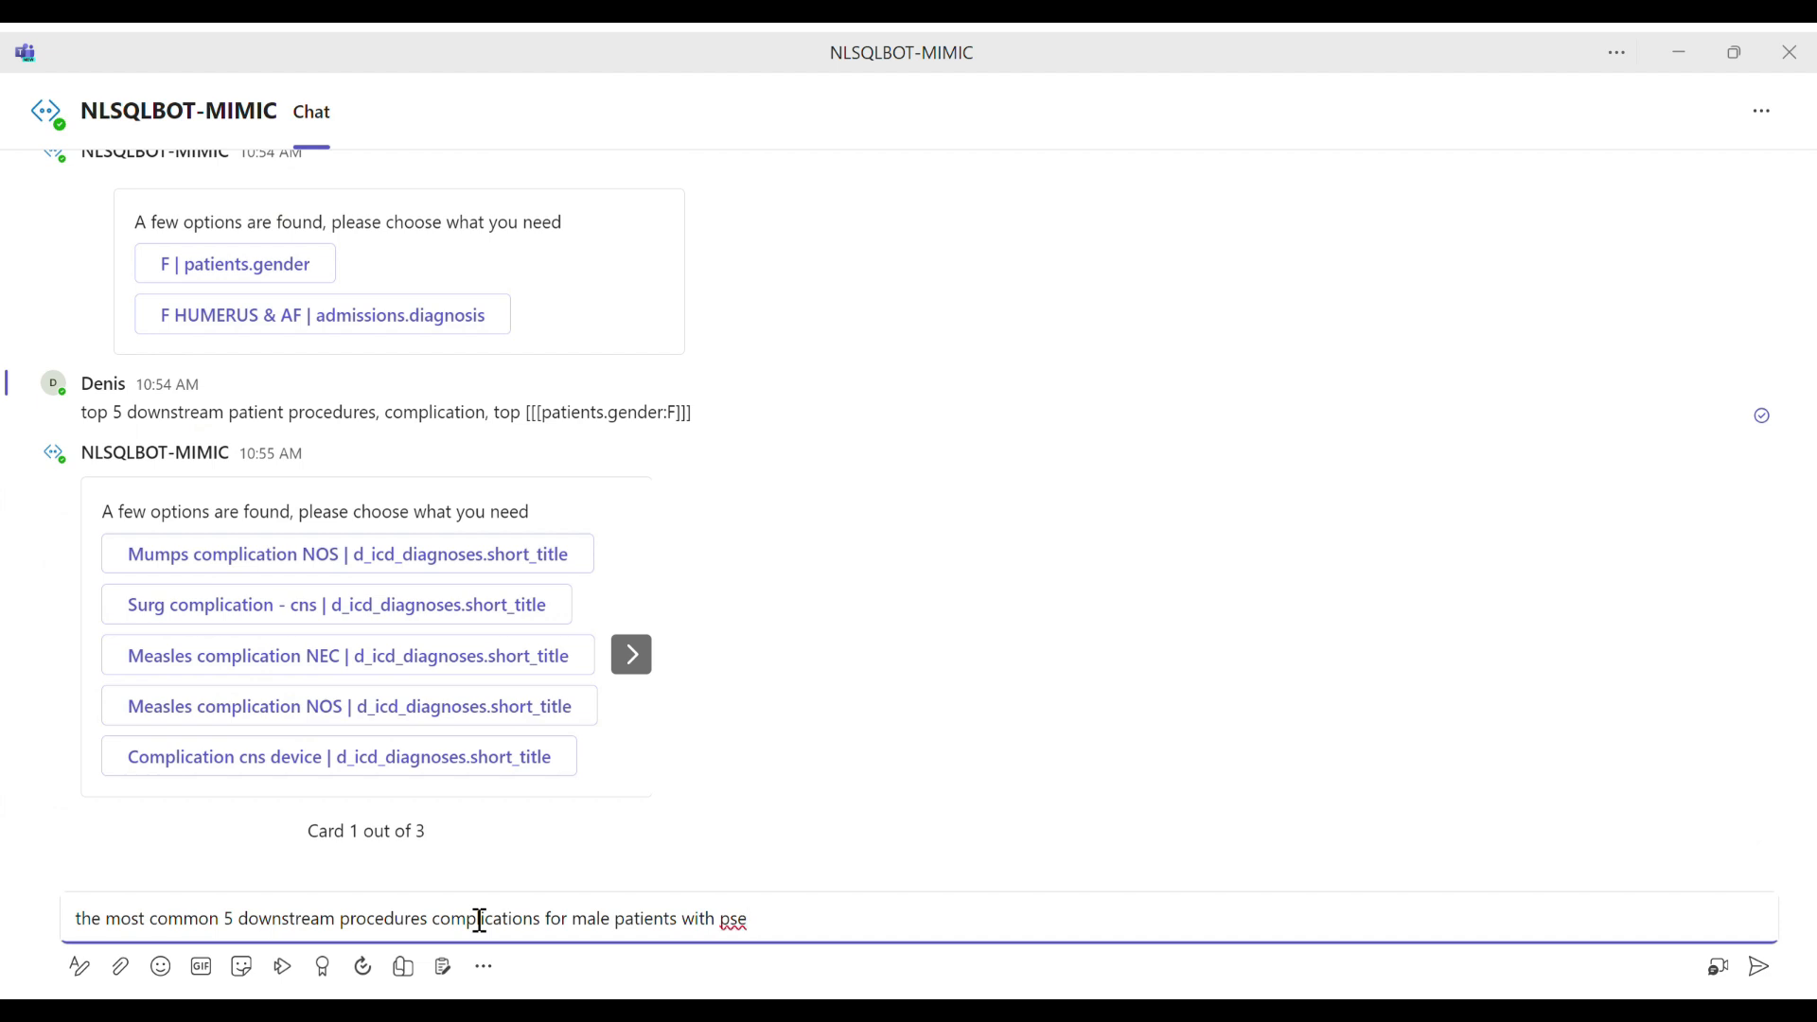
{"action": "key", "text": "ctrl+a"}
{"action": "key", "text": "ctrl+c"}
{"action": "key", "text": "BackSpace"}
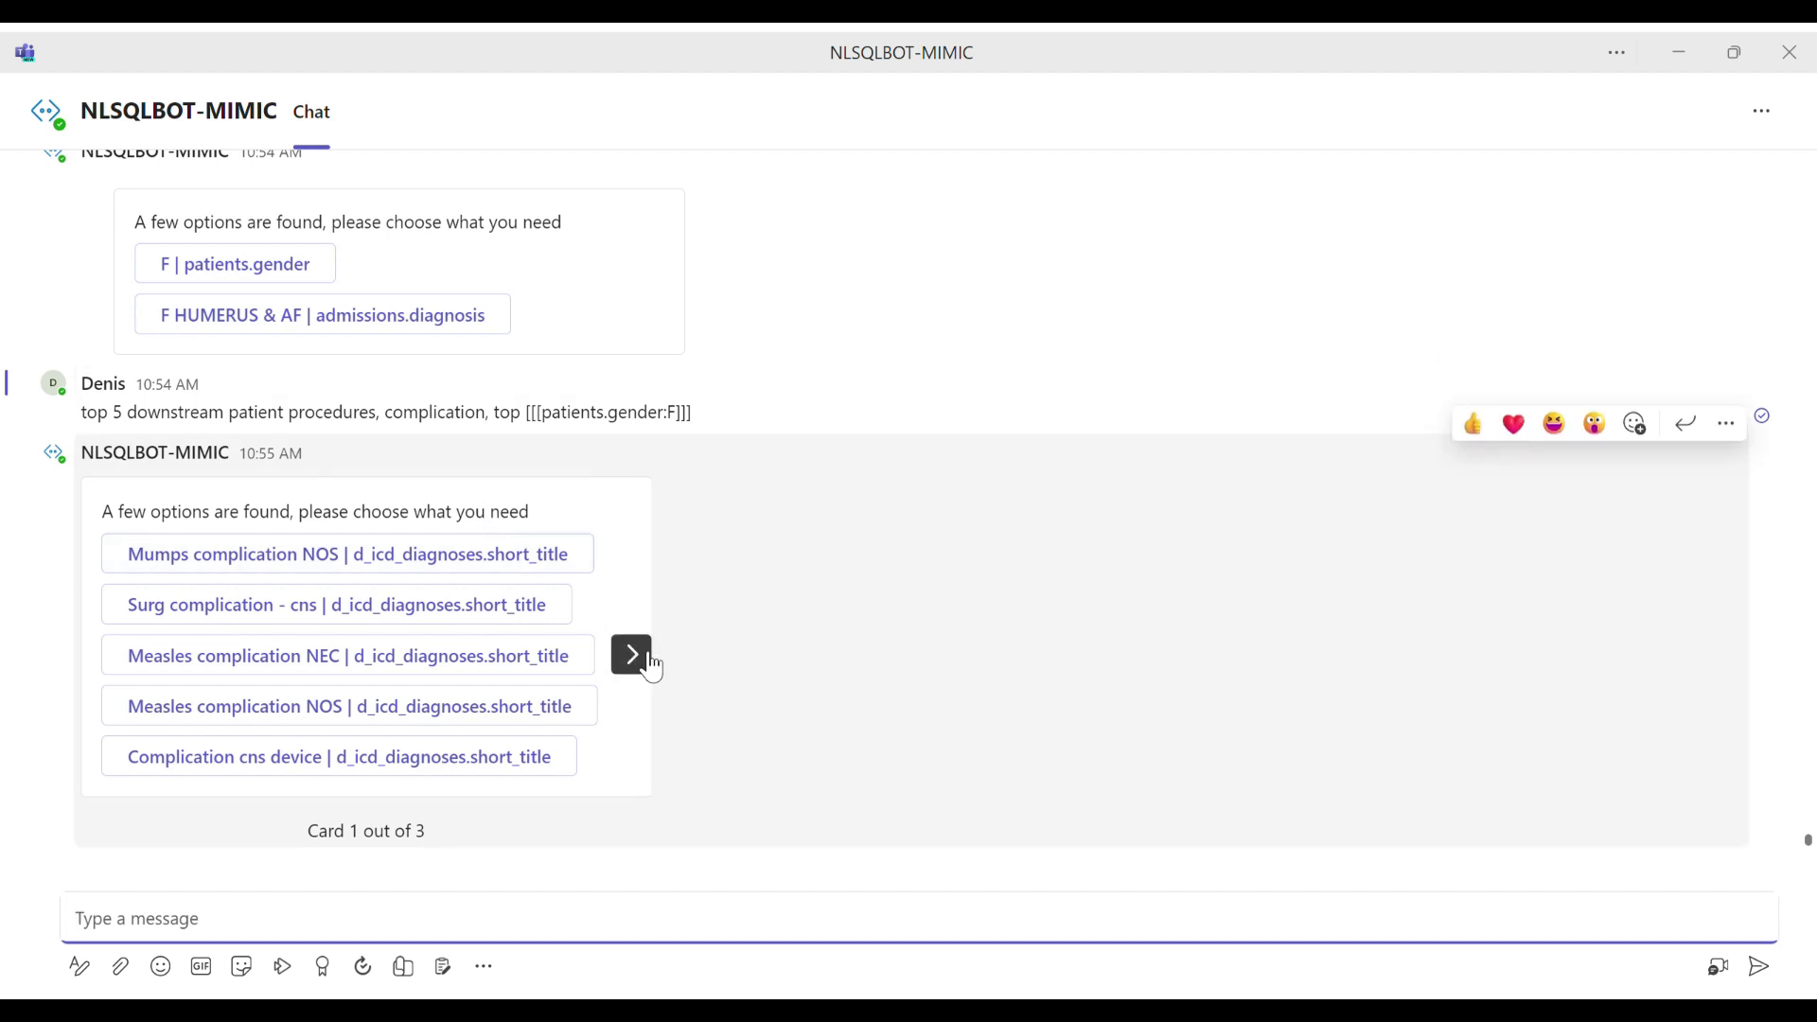
Step: On the third card of options, choose "procedure complication | d_icd_diagnoses.comp_dfn" for the female patients question
{"action": "left_click", "coordinate": [650, 663]}
{"action": "left_click", "coordinate": [649, 662]}
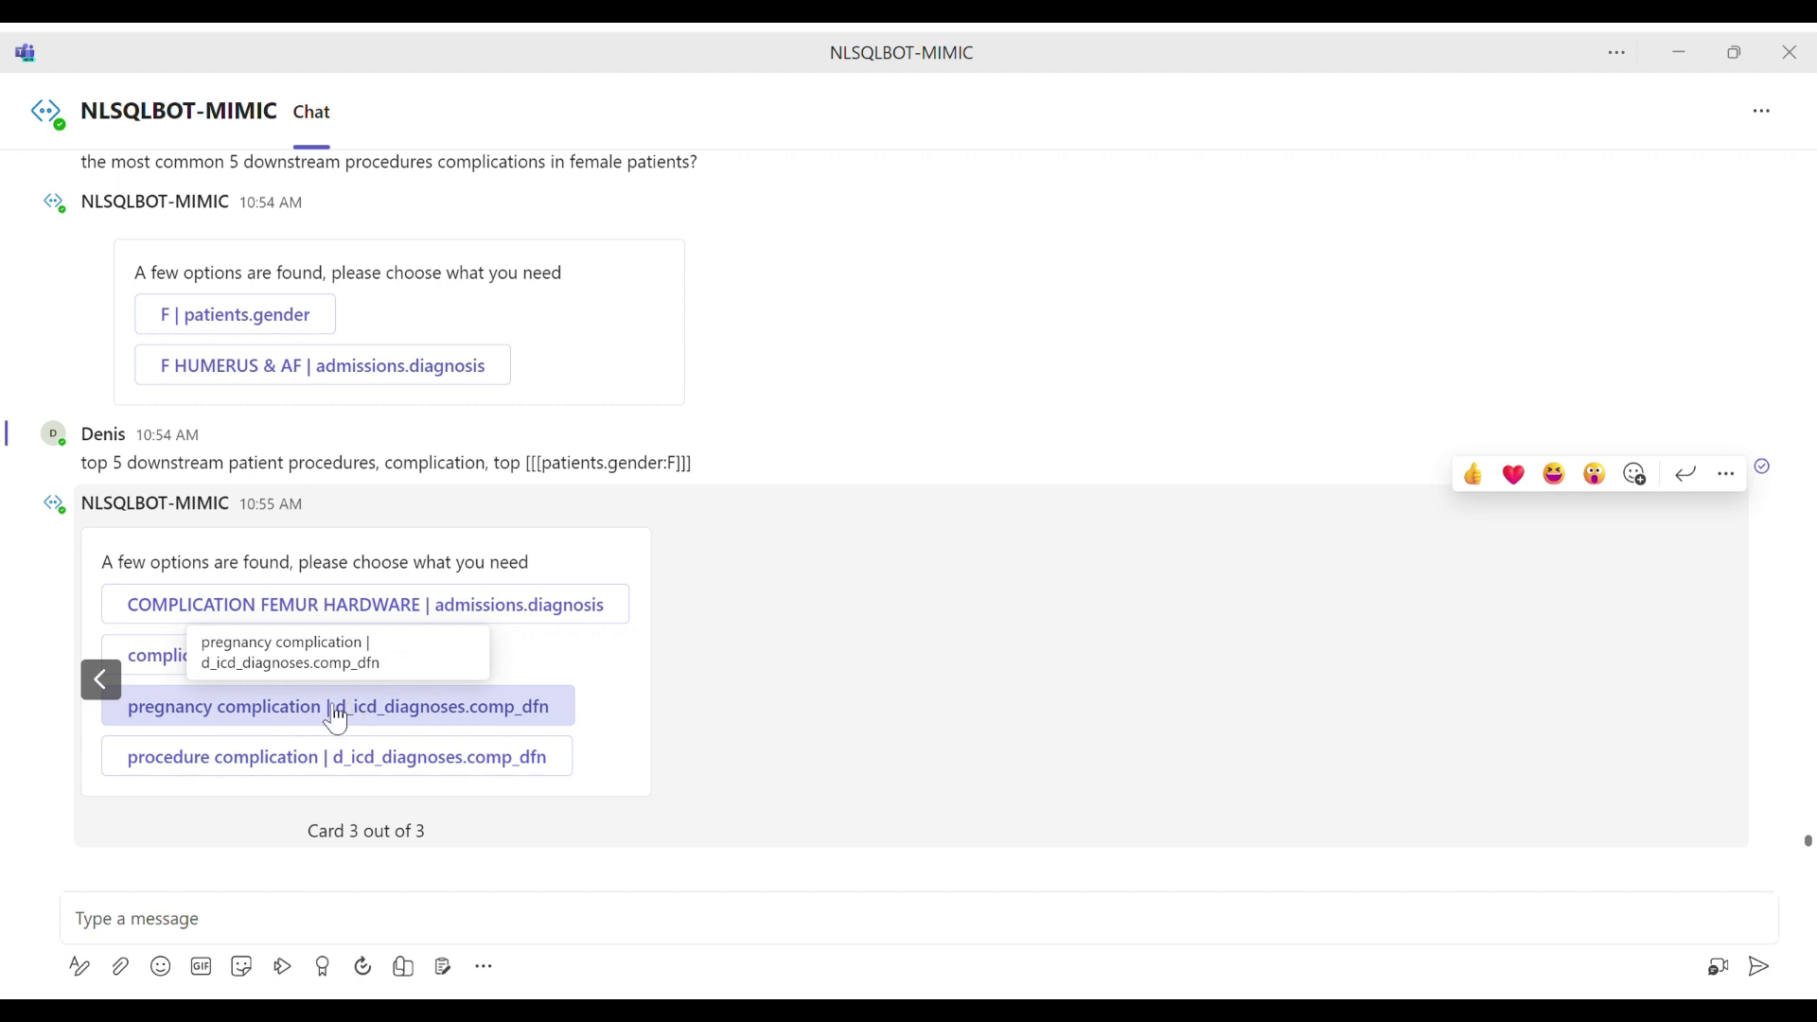
{"action": "left_click", "coordinate": [276, 771]}
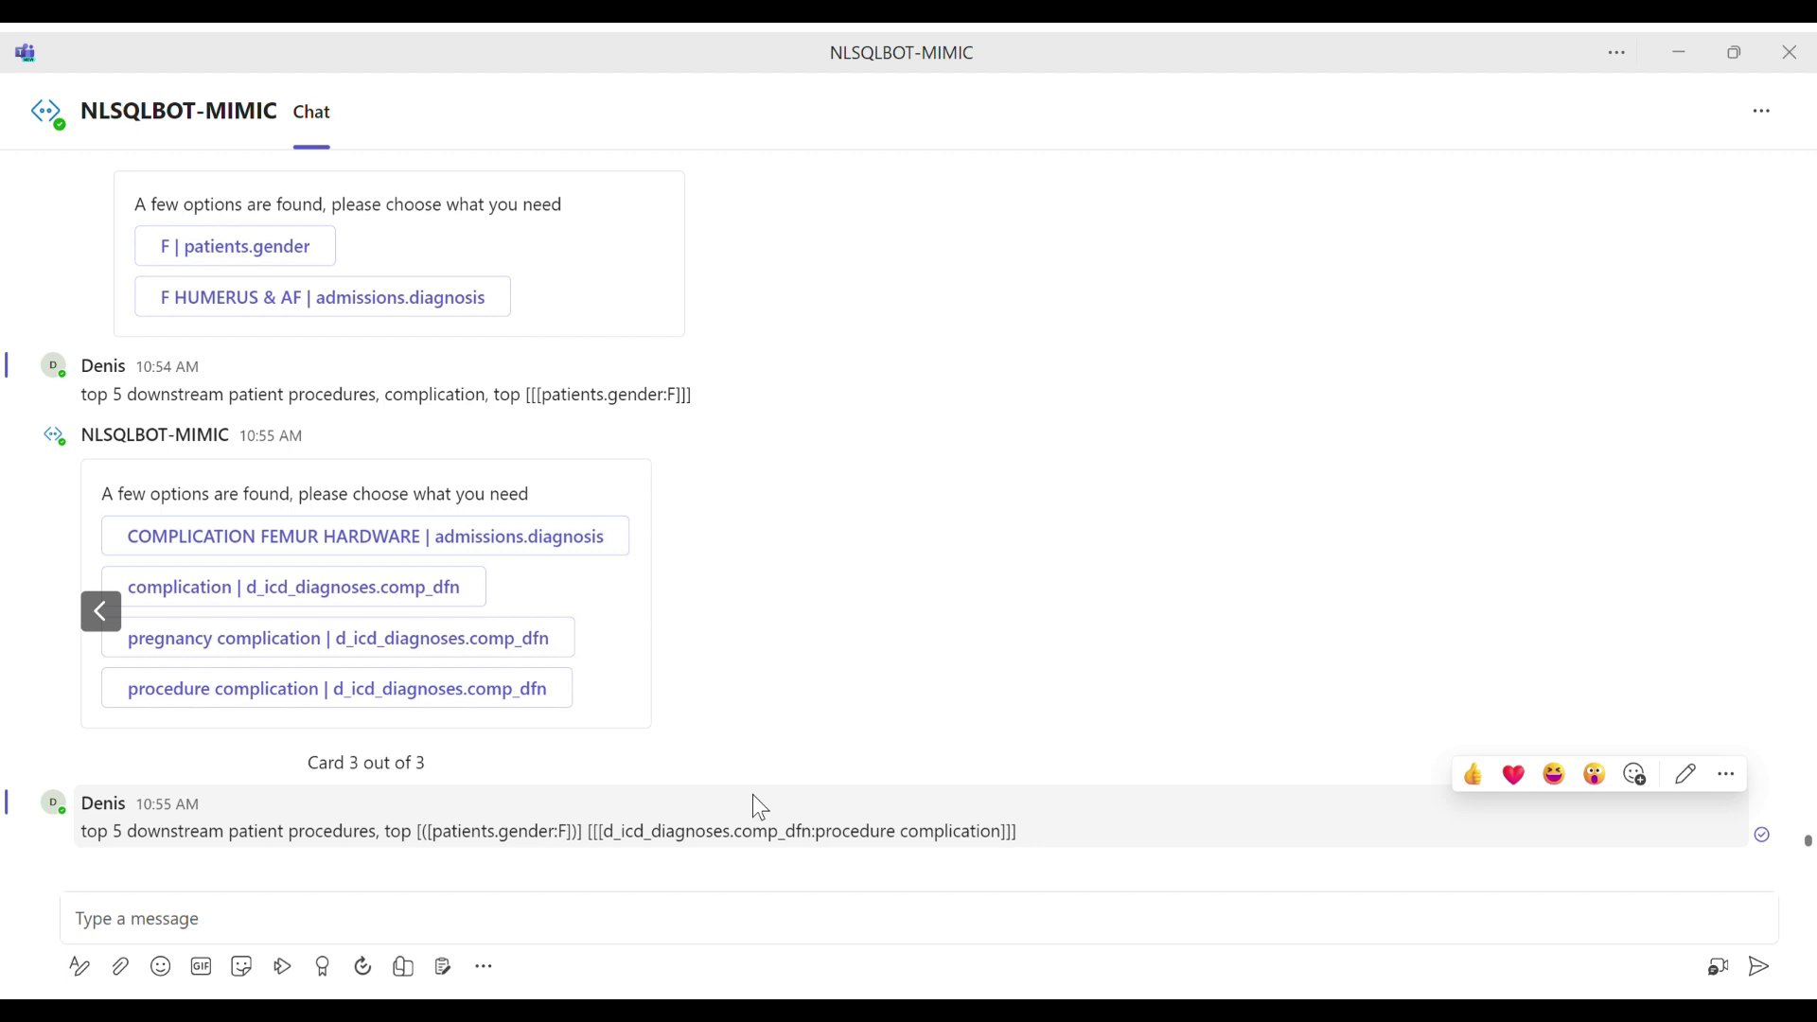
Step: Paste the male patients draft back, complete its ending to "with pseudomonas aeruginosa", and cut the whole text
{"action": "left_click", "coordinate": [611, 926]}
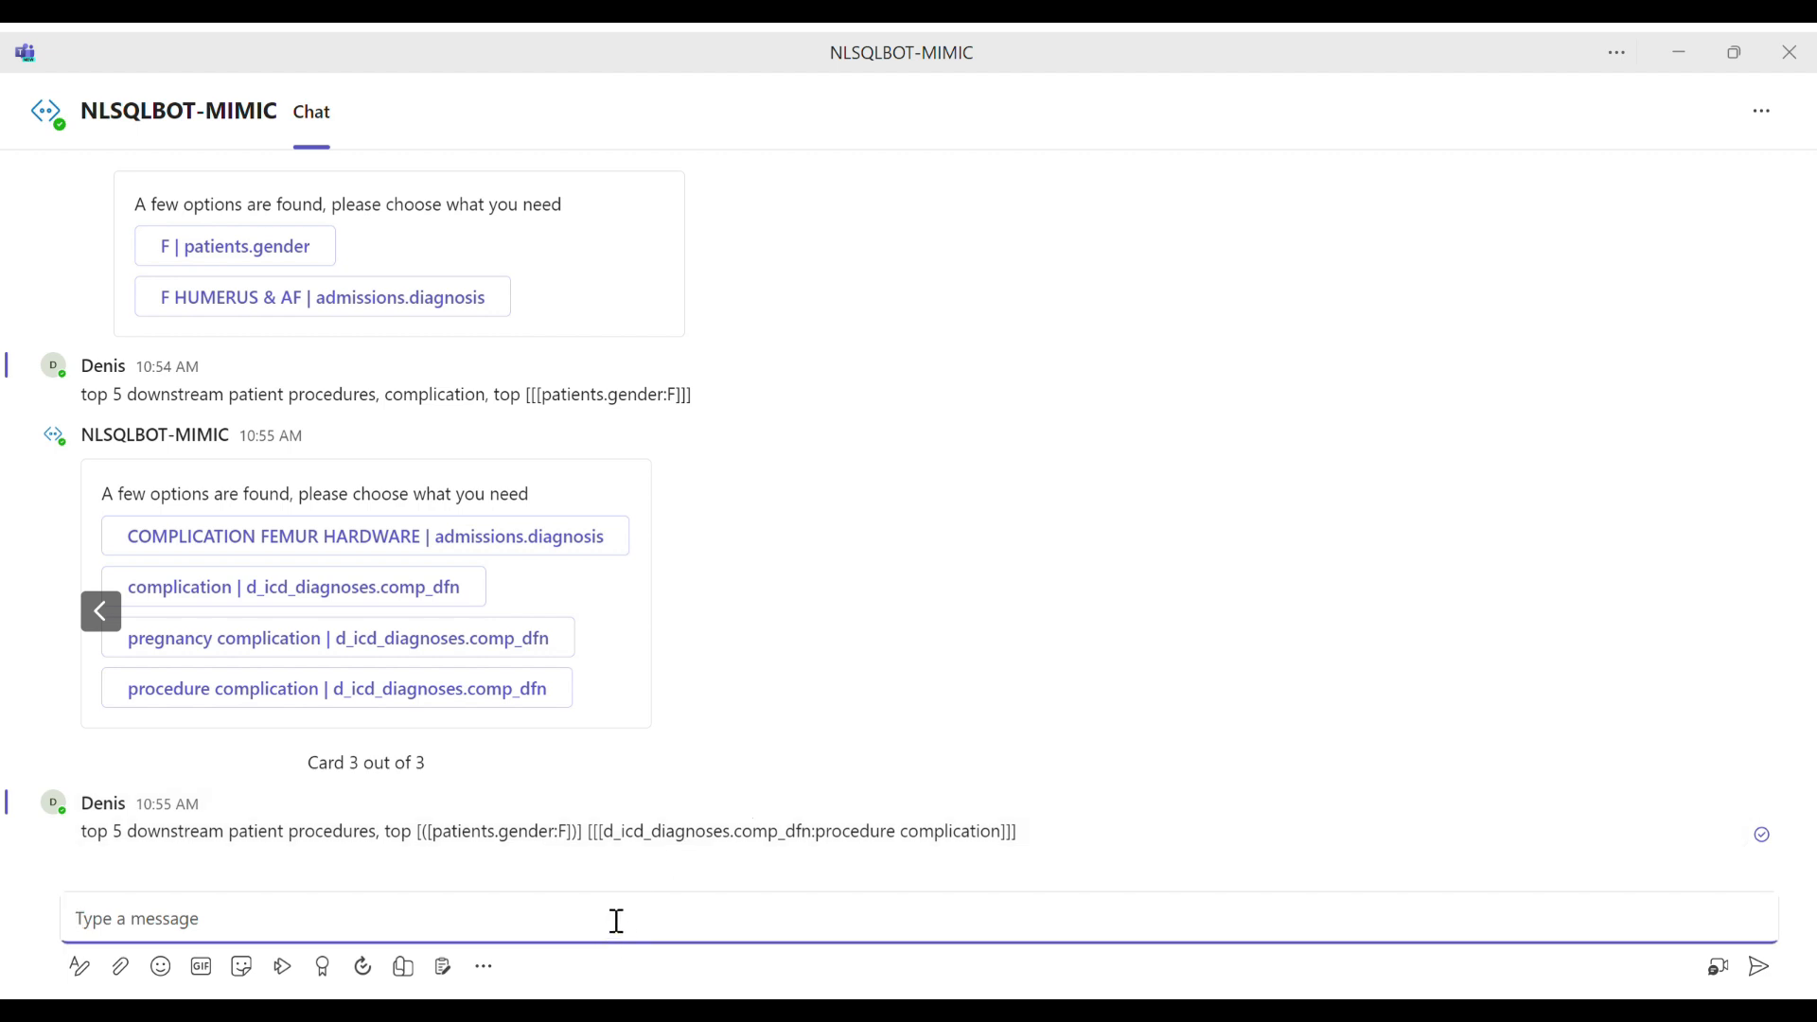
{"action": "key", "text": "ctrl+v"}
{"action": "type", "text": "udom"}
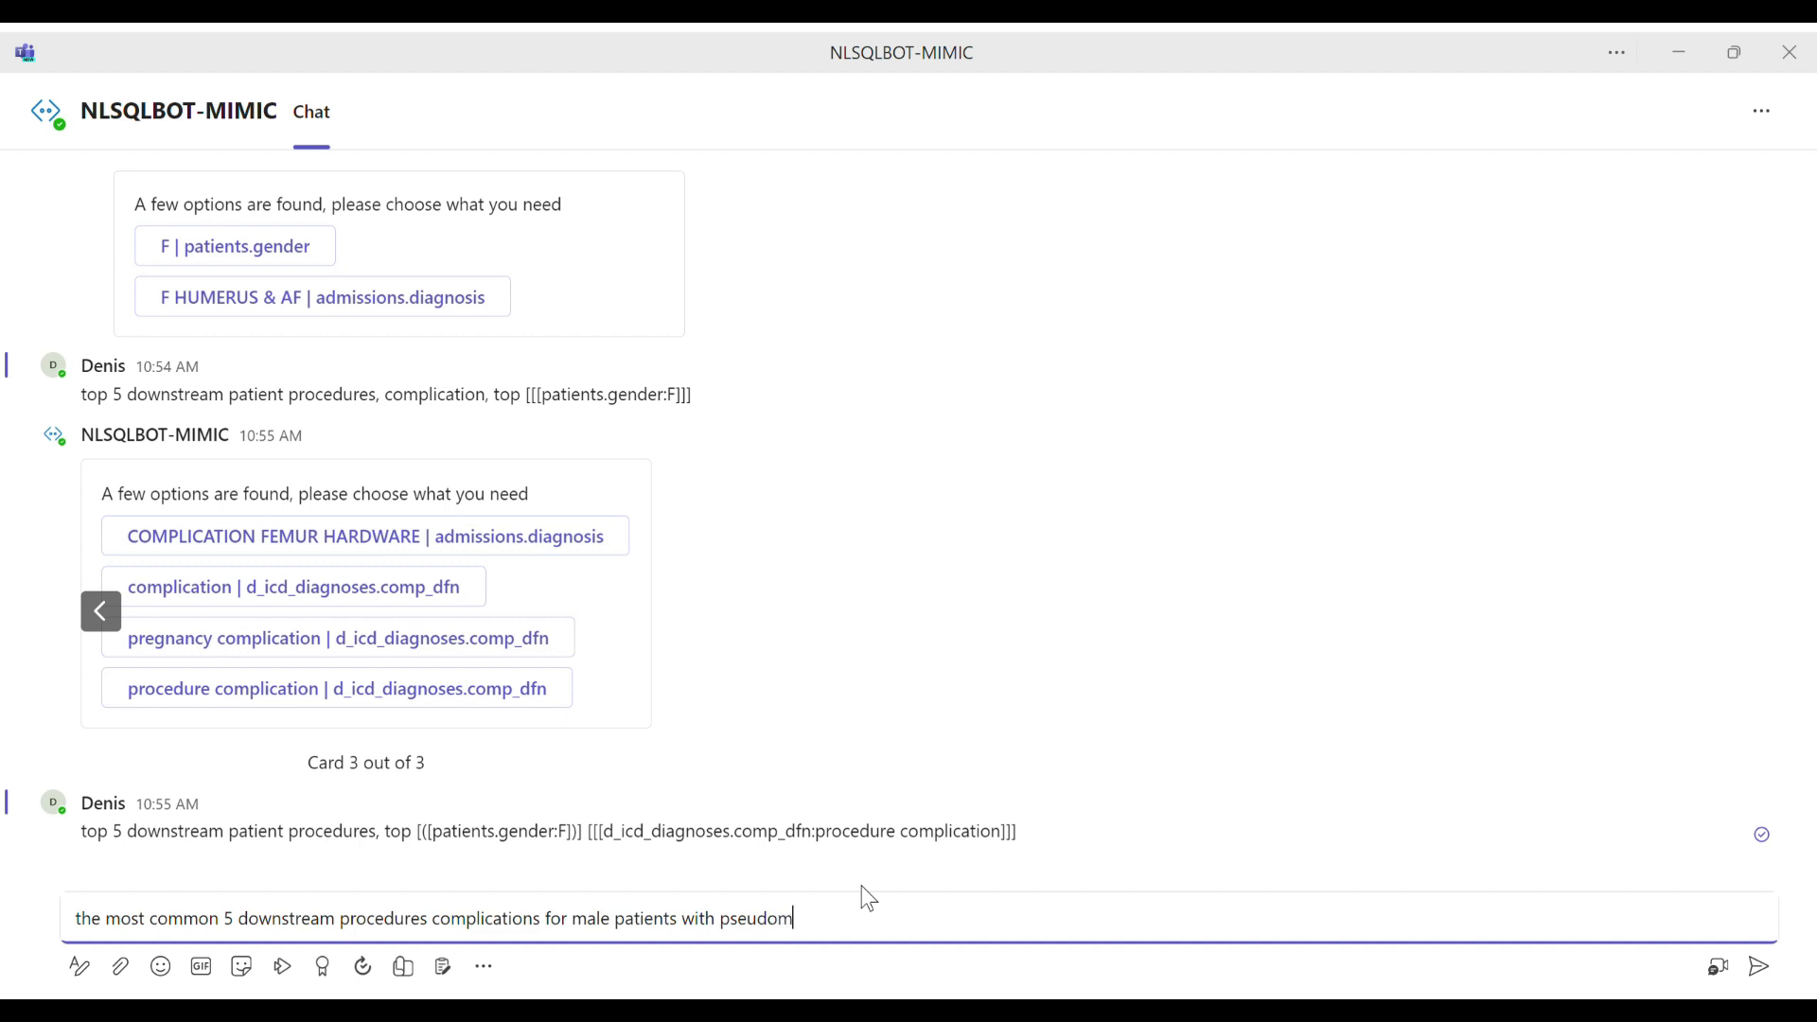
{"action": "type", "text": "onas aerugin"}
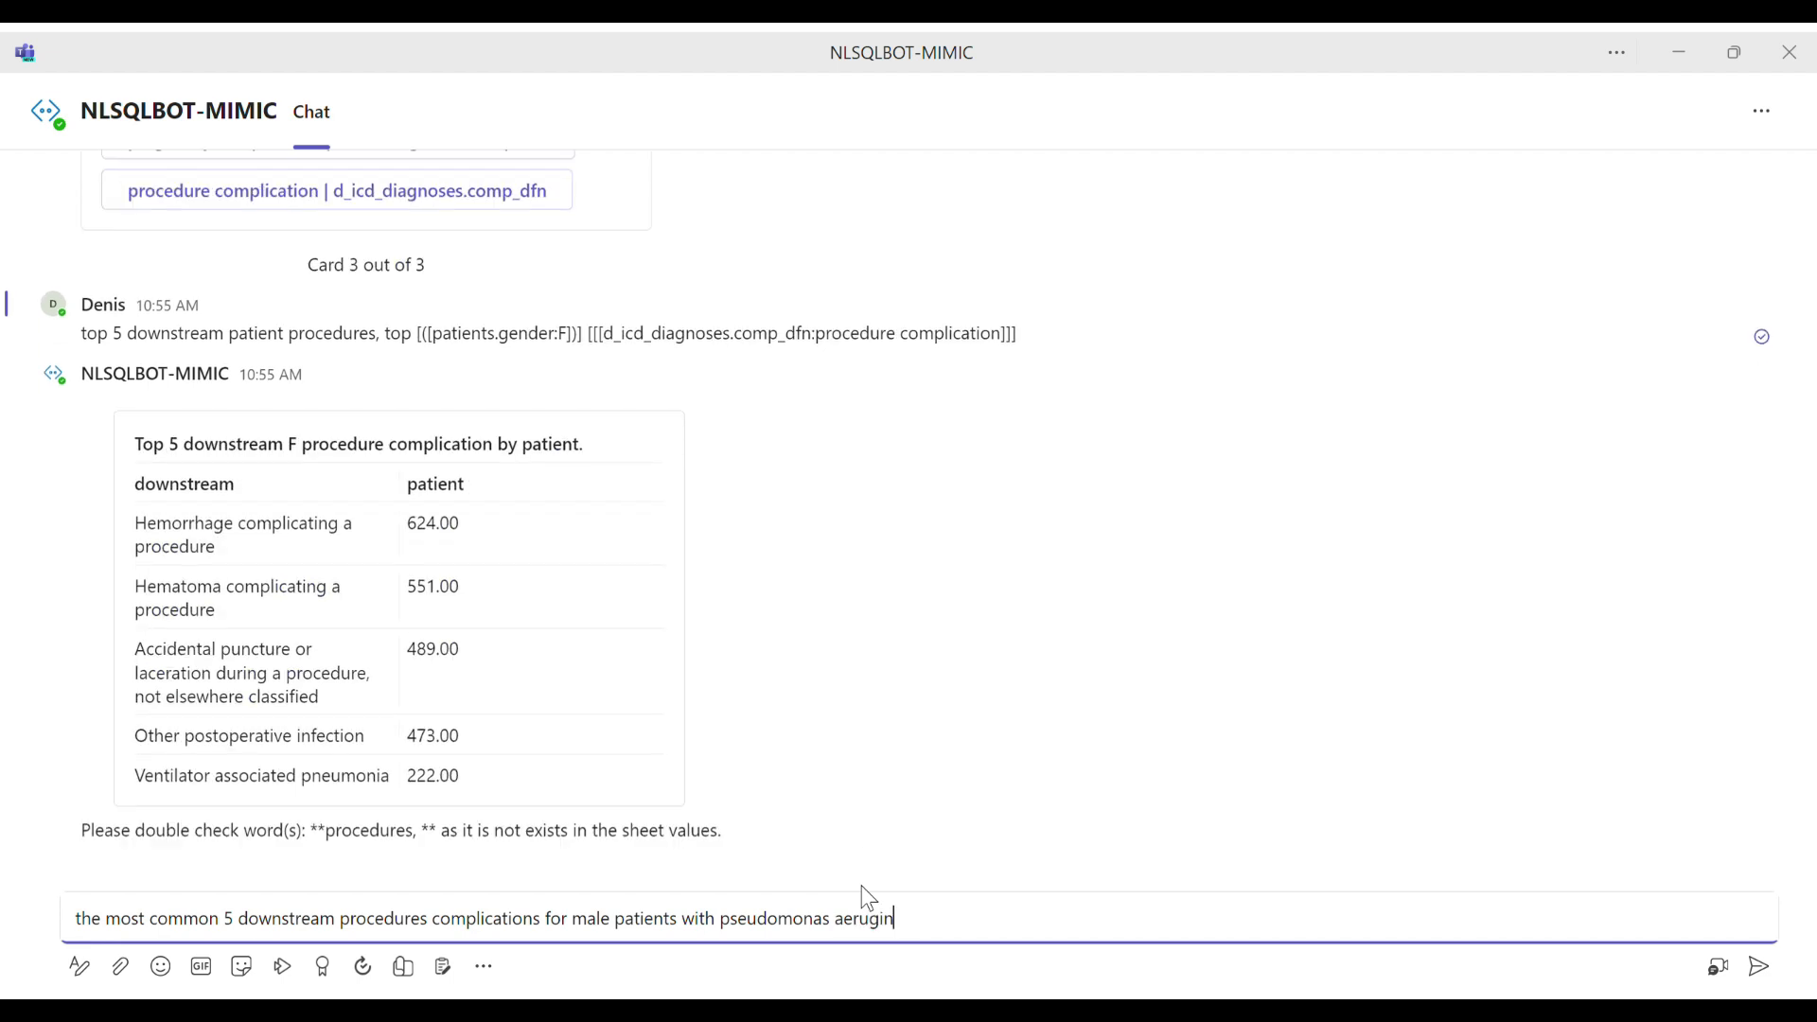
{"action": "type", "text": "osa"}
{"action": "key", "text": "ctrl+a"}
{"action": "key", "text": "ctrl+c"}
{"action": "key", "text": "BackSpace"}
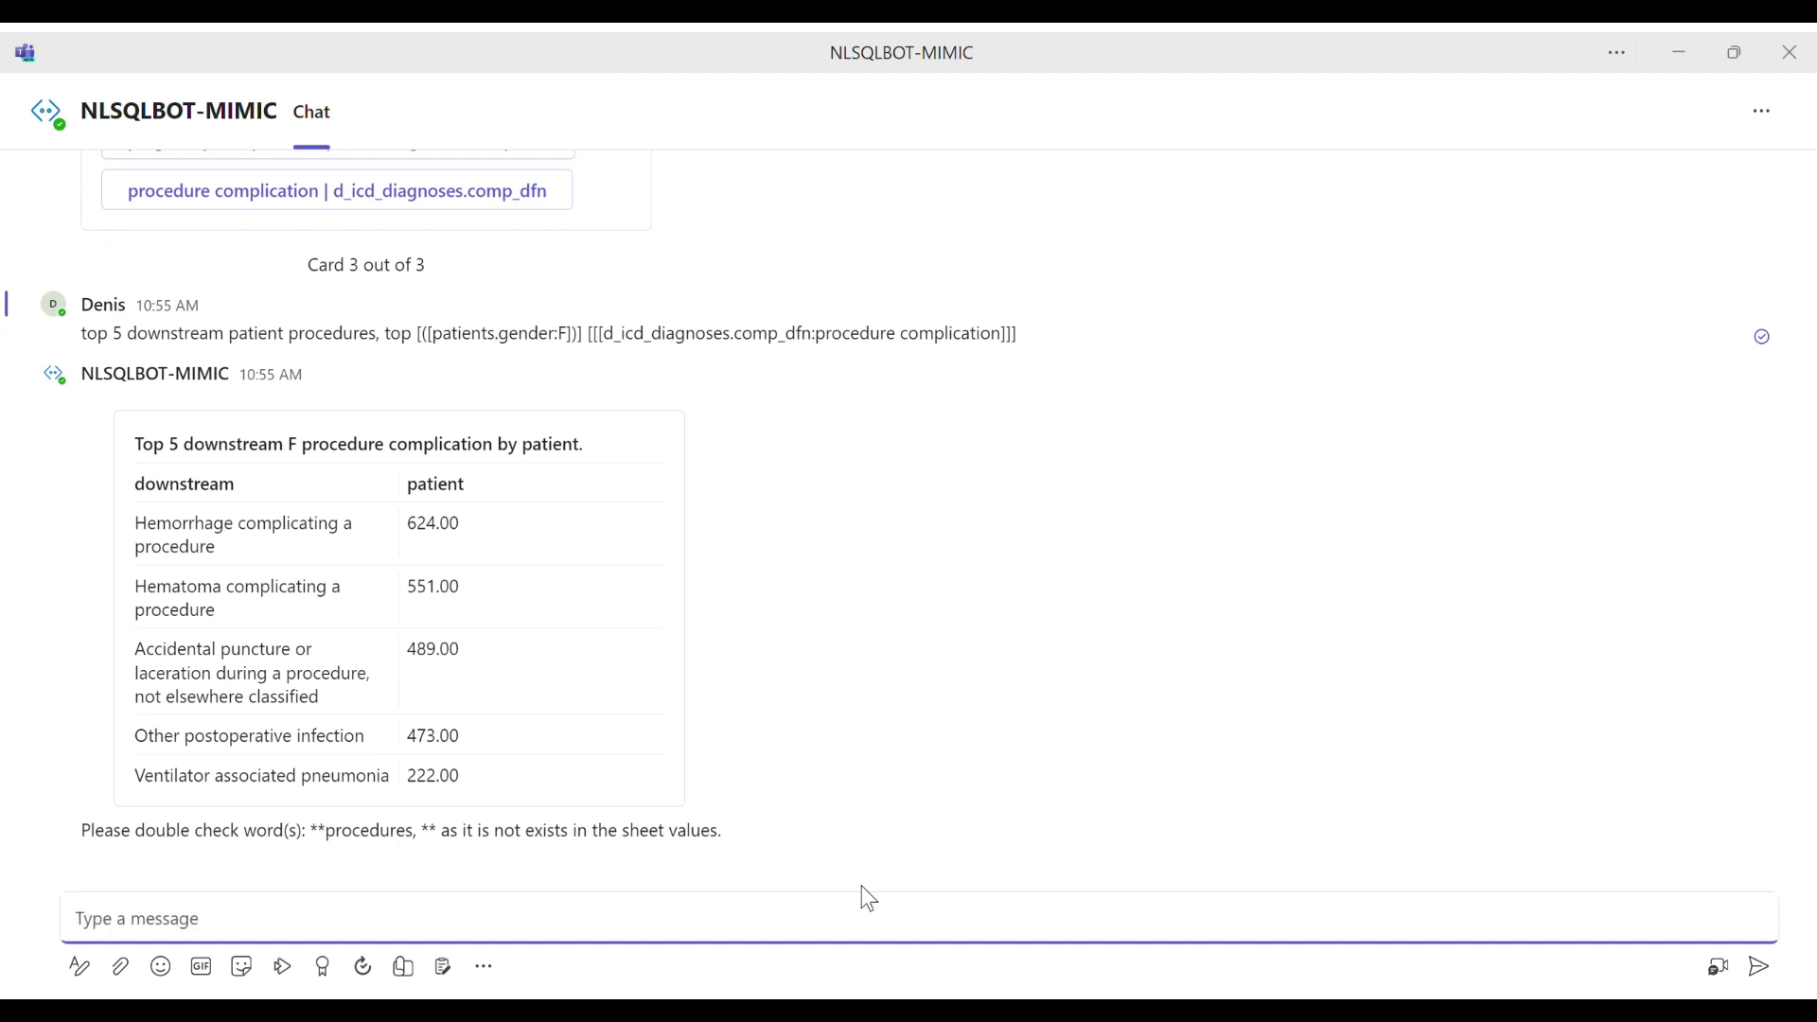
Step: Check the female complications table and send the prepared question "the most common 5 downstream procedures complications for male patients with pseudomonas aeruginosa"
{"action": "scroll", "coordinate": [836, 752], "scroll_direction": "up", "scroll_amount": 1}
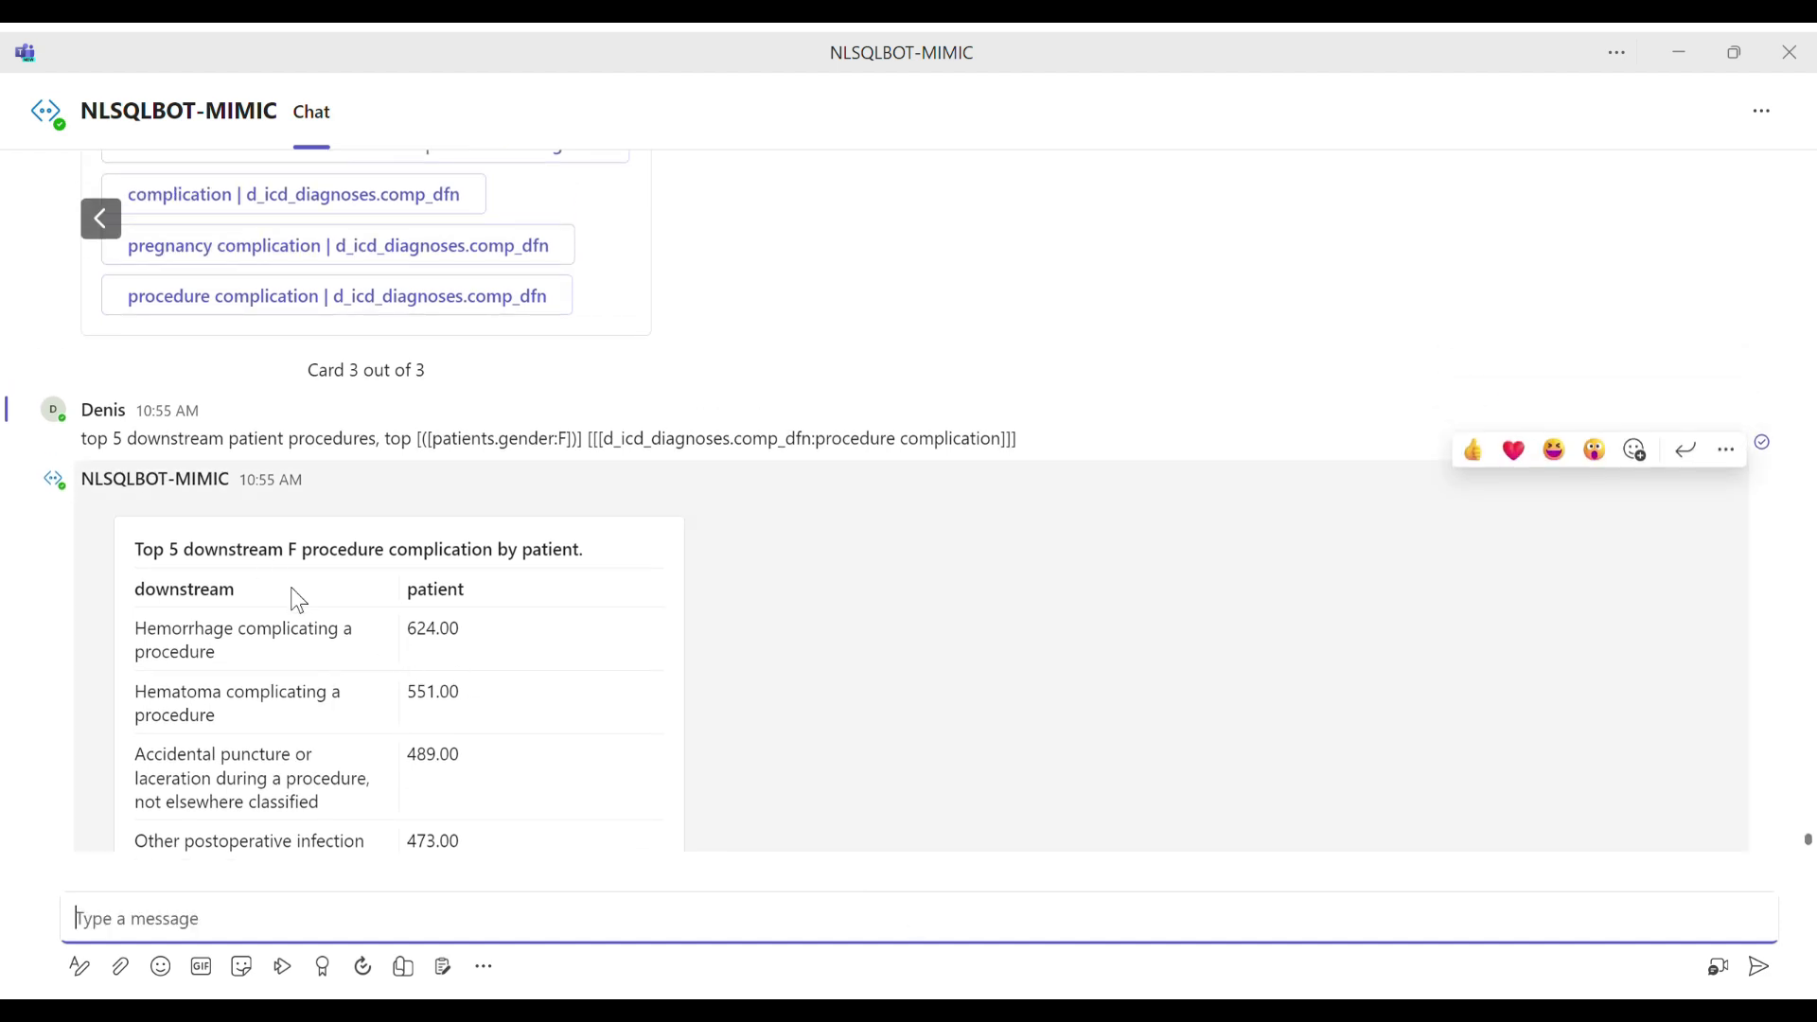
{"action": "left_click_drag", "start_coordinate": [174, 631], "coordinate": [323, 667]}
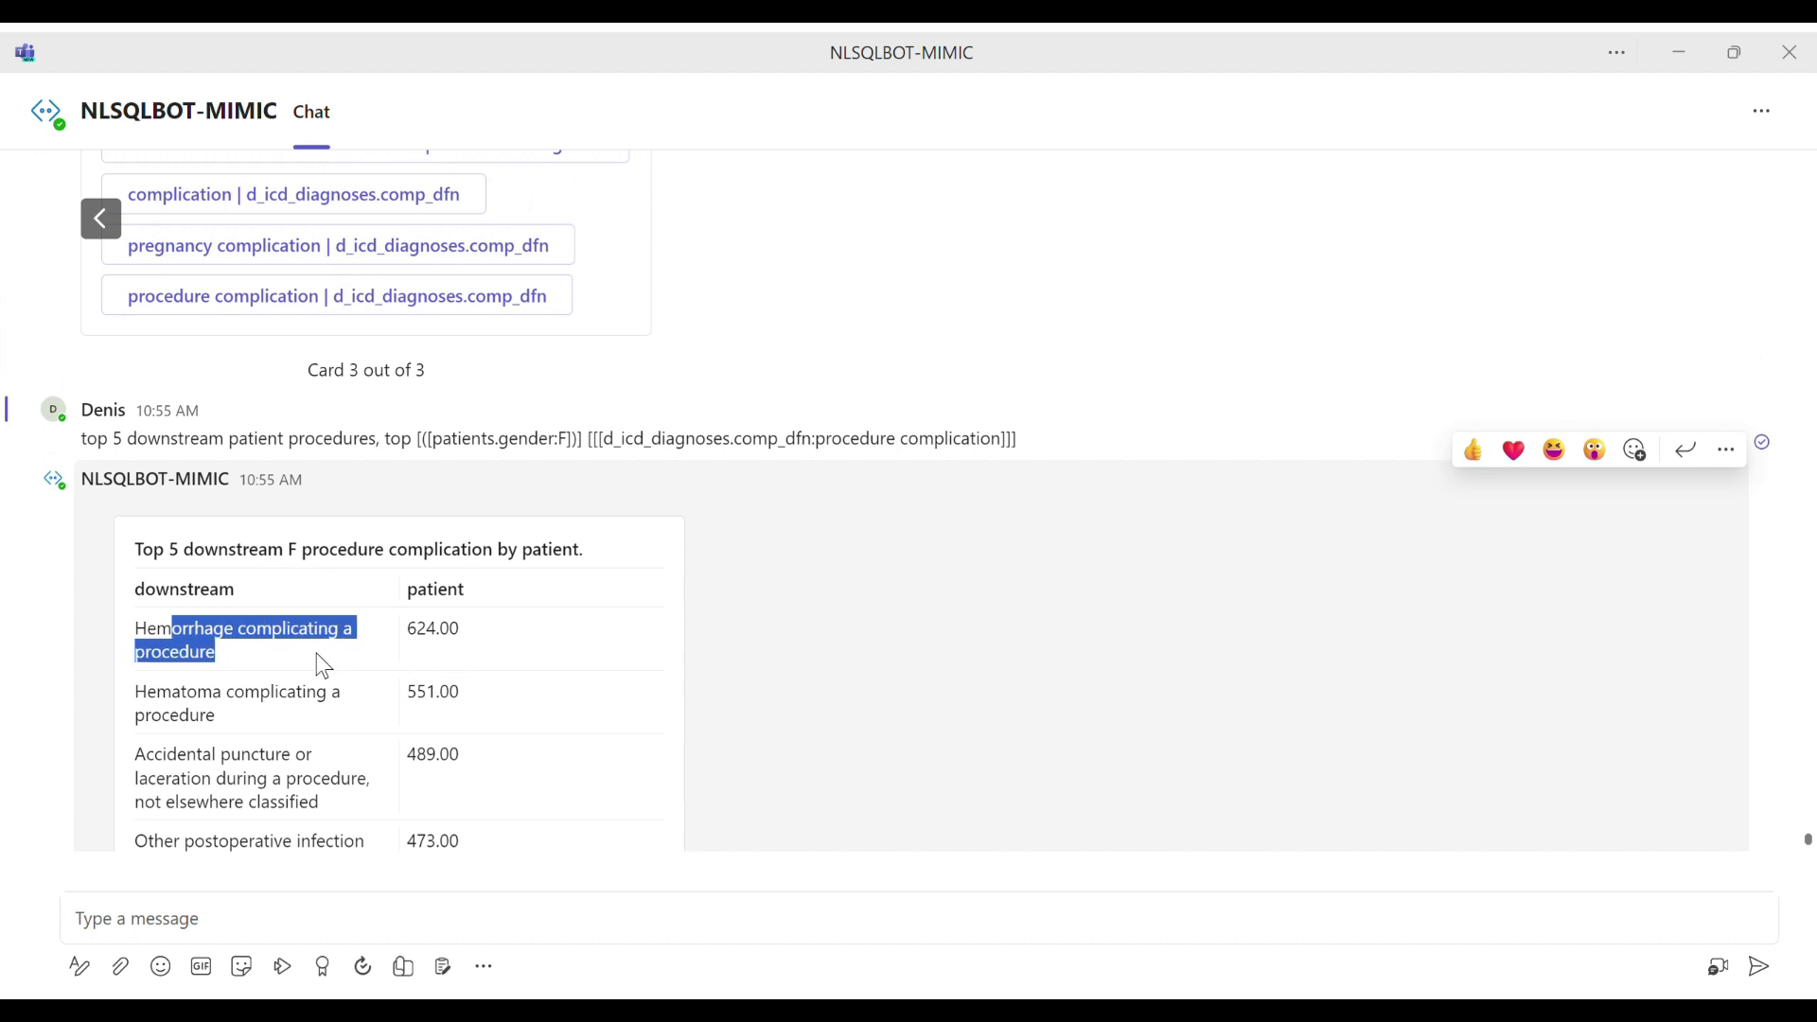
{"action": "left_click_drag", "start_coordinate": [225, 697], "coordinate": [293, 804]}
{"action": "scroll", "coordinate": [357, 738], "scroll_direction": "down", "scroll_amount": 1}
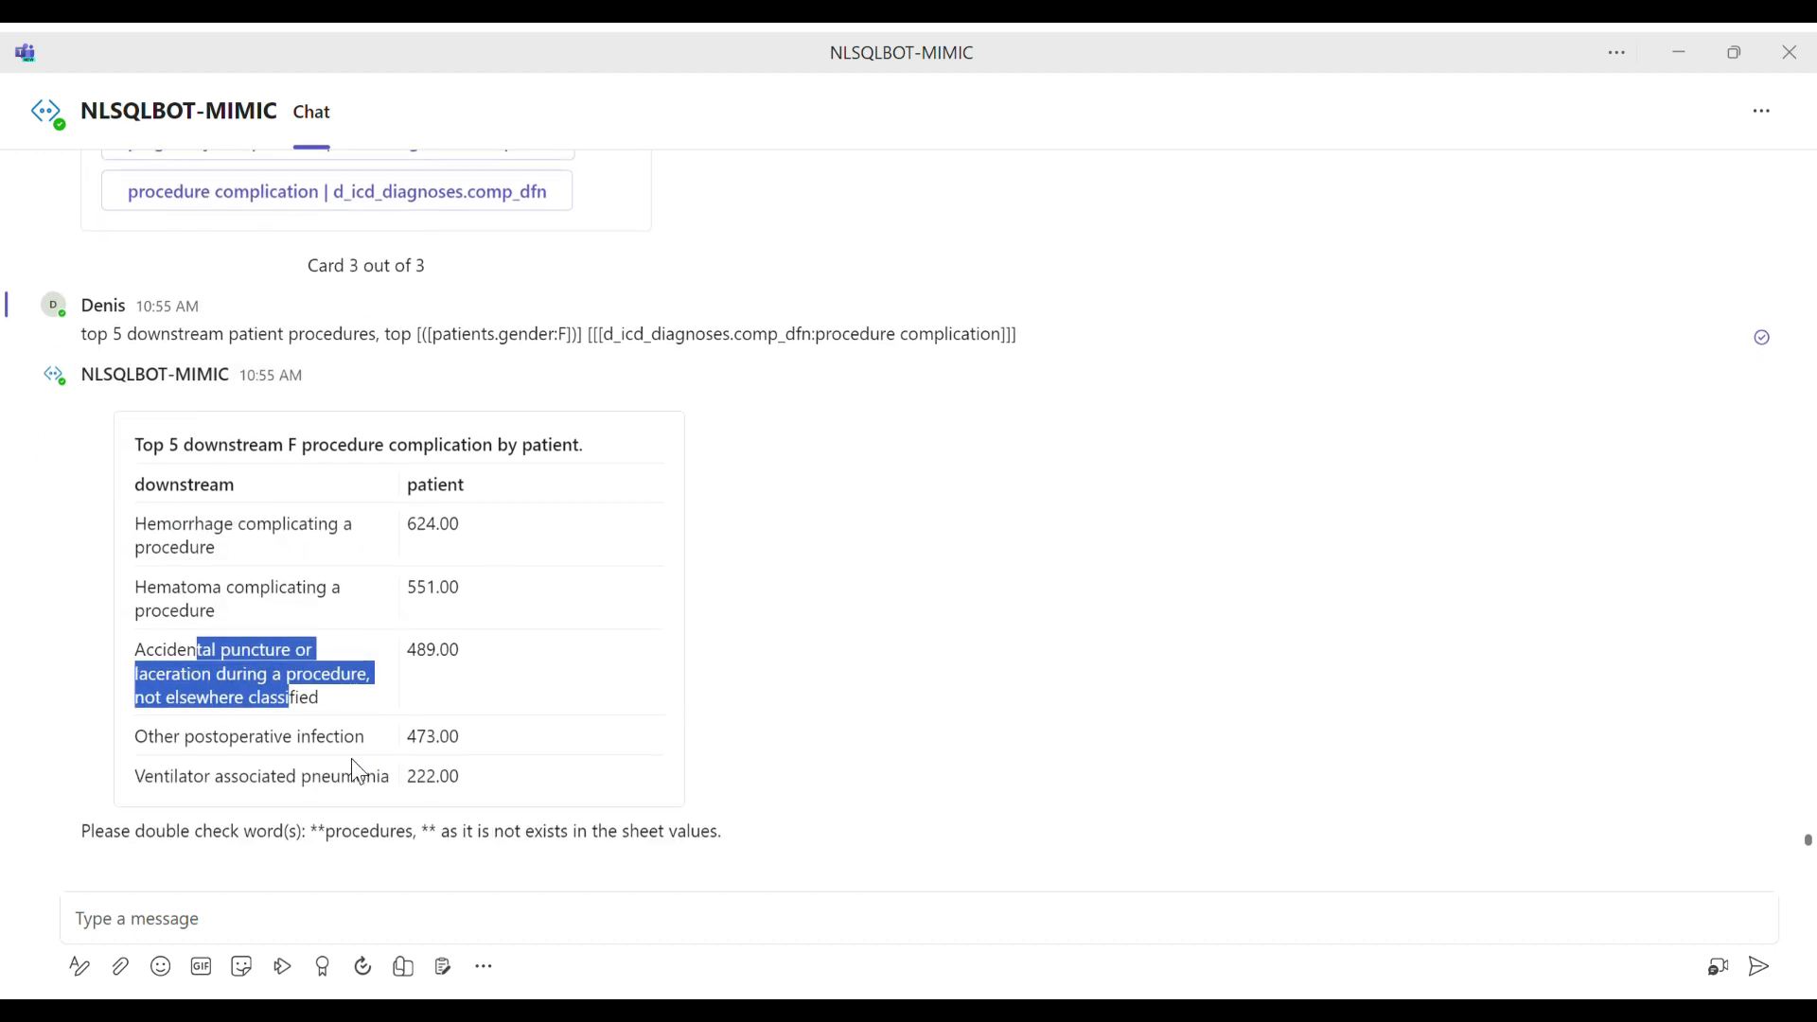
{"action": "left_click", "coordinate": [330, 947]}
{"action": "key", "text": "ctrl+v"}
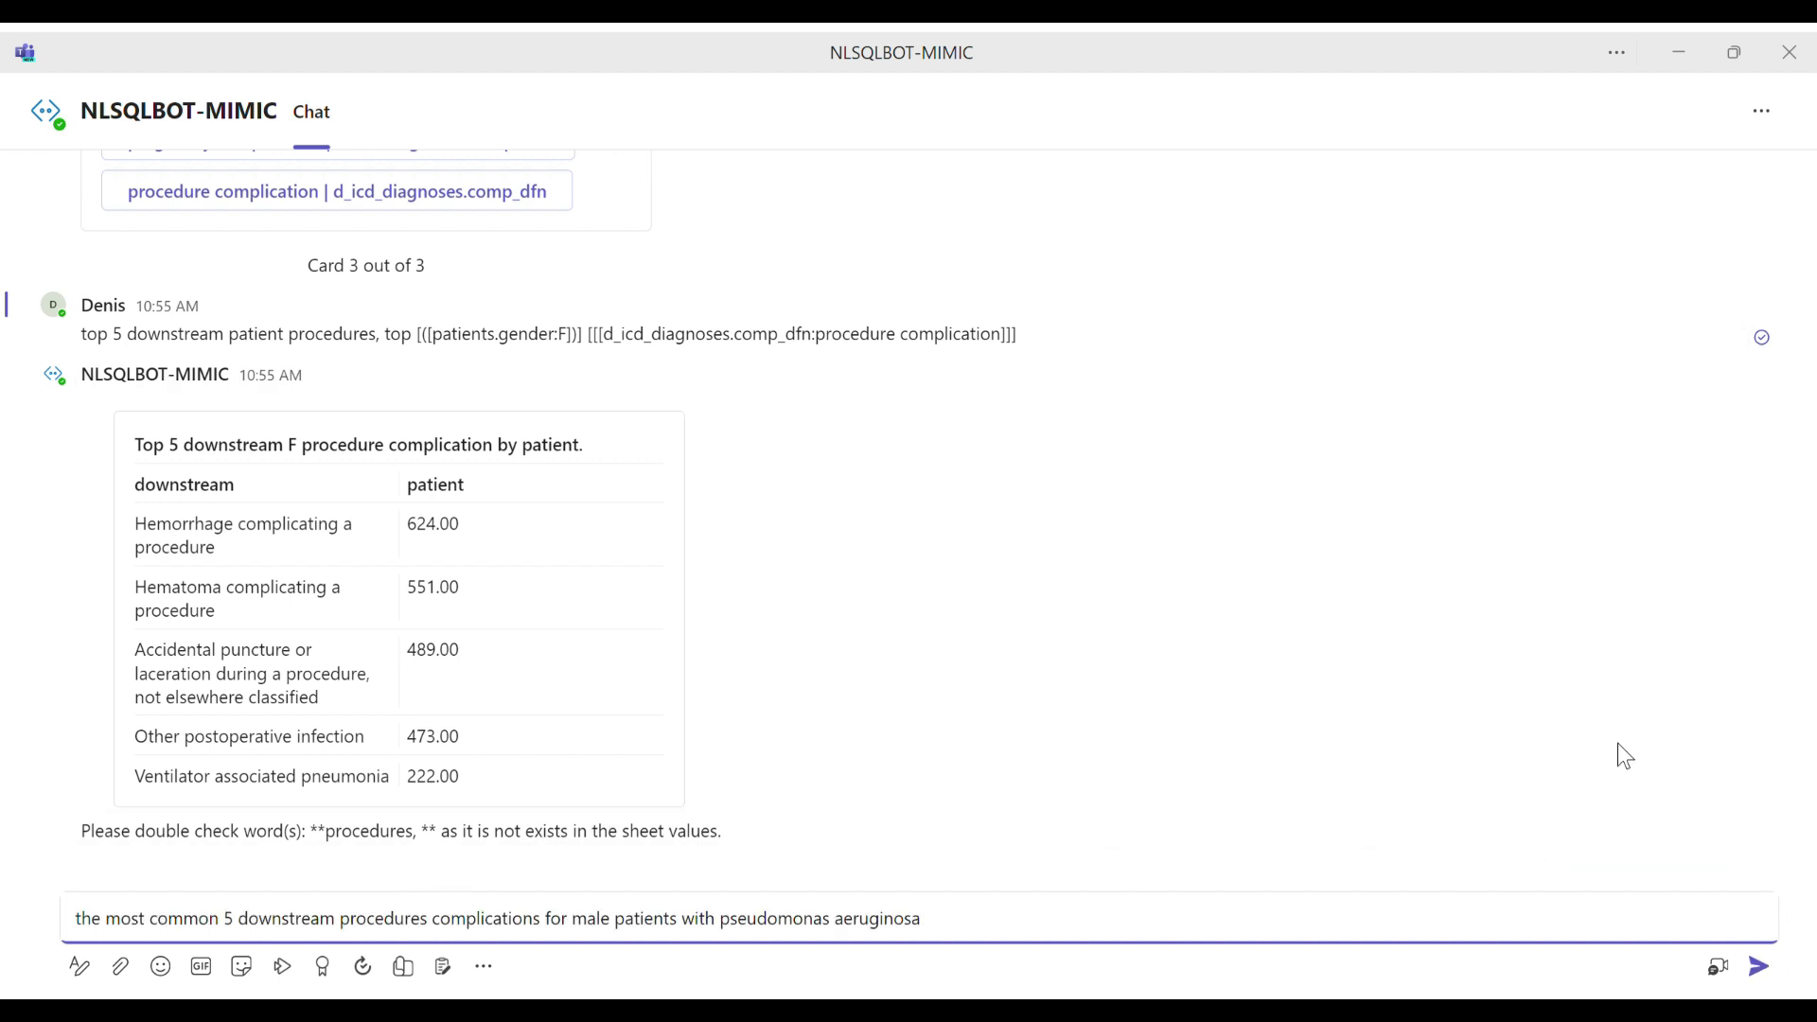
{"action": "key", "text": "Return"}
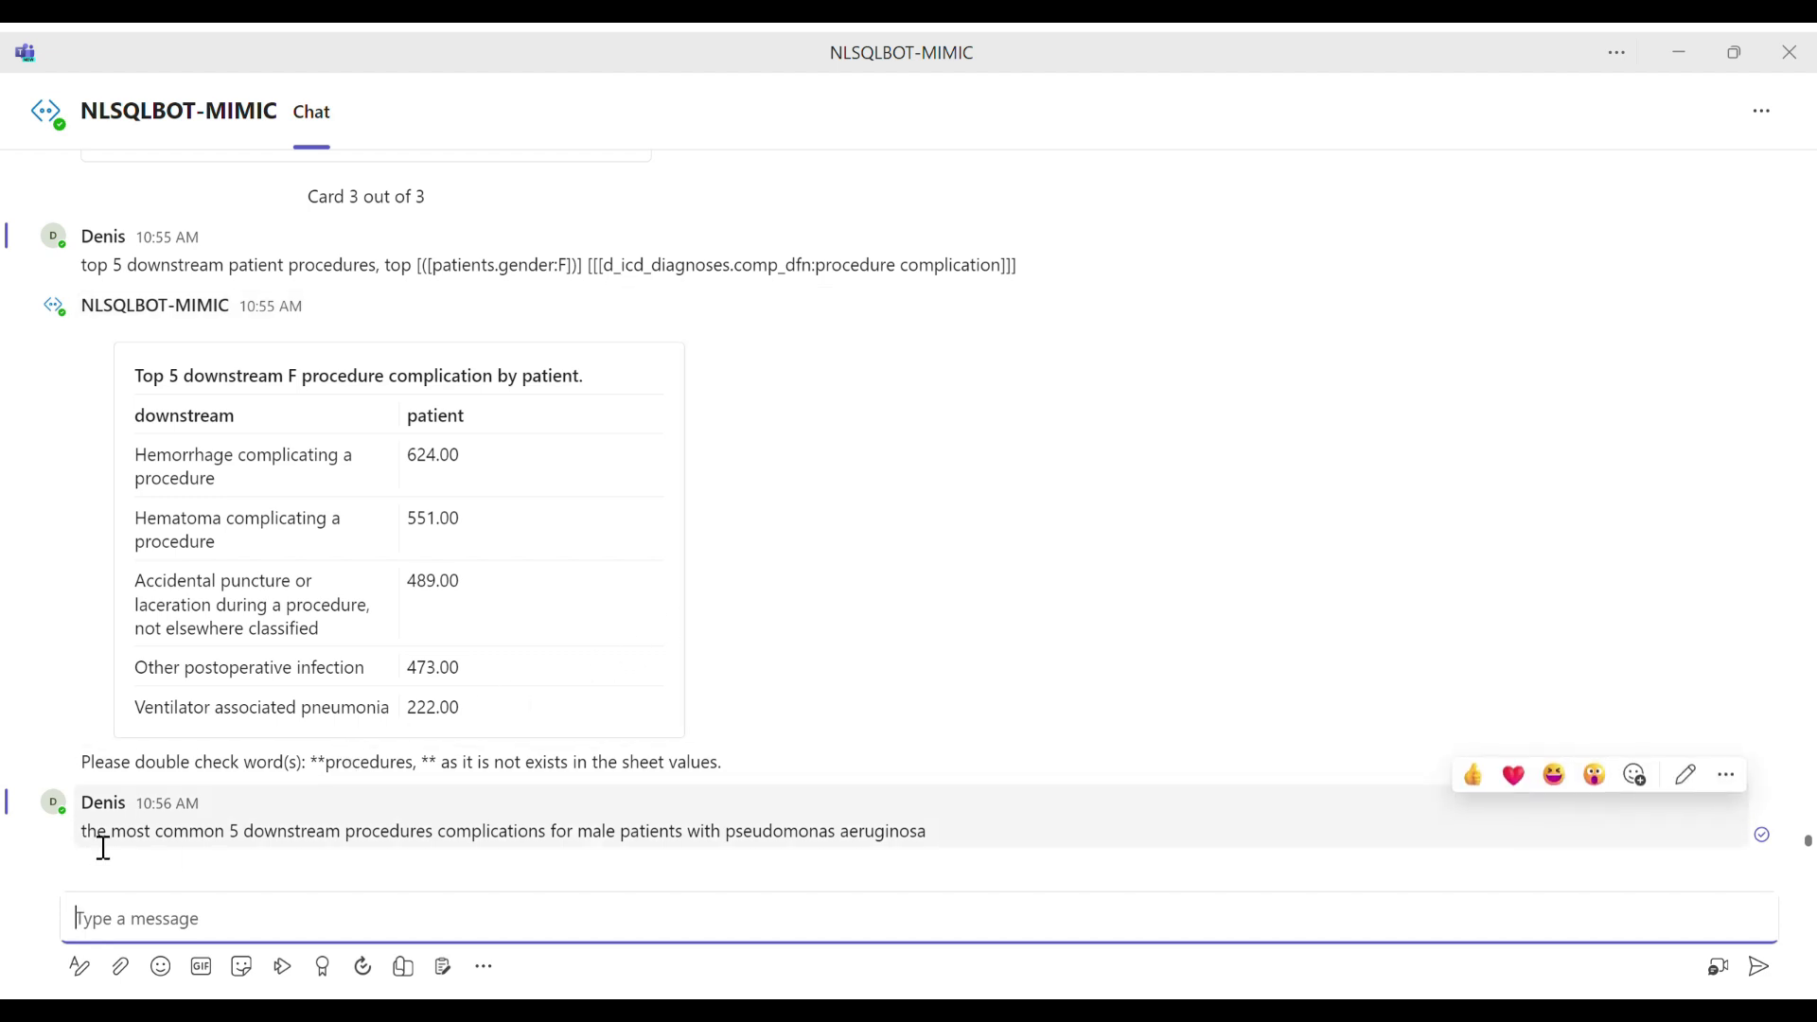
Step: Reuse the sent question's wording to draft "the most common 5 downstream procedures complications for patients using digoxin", and cut the draft
{"action": "left_click_drag", "start_coordinate": [80, 833], "coordinate": [587, 851]}
{"action": "key", "text": "ctrl+c"}
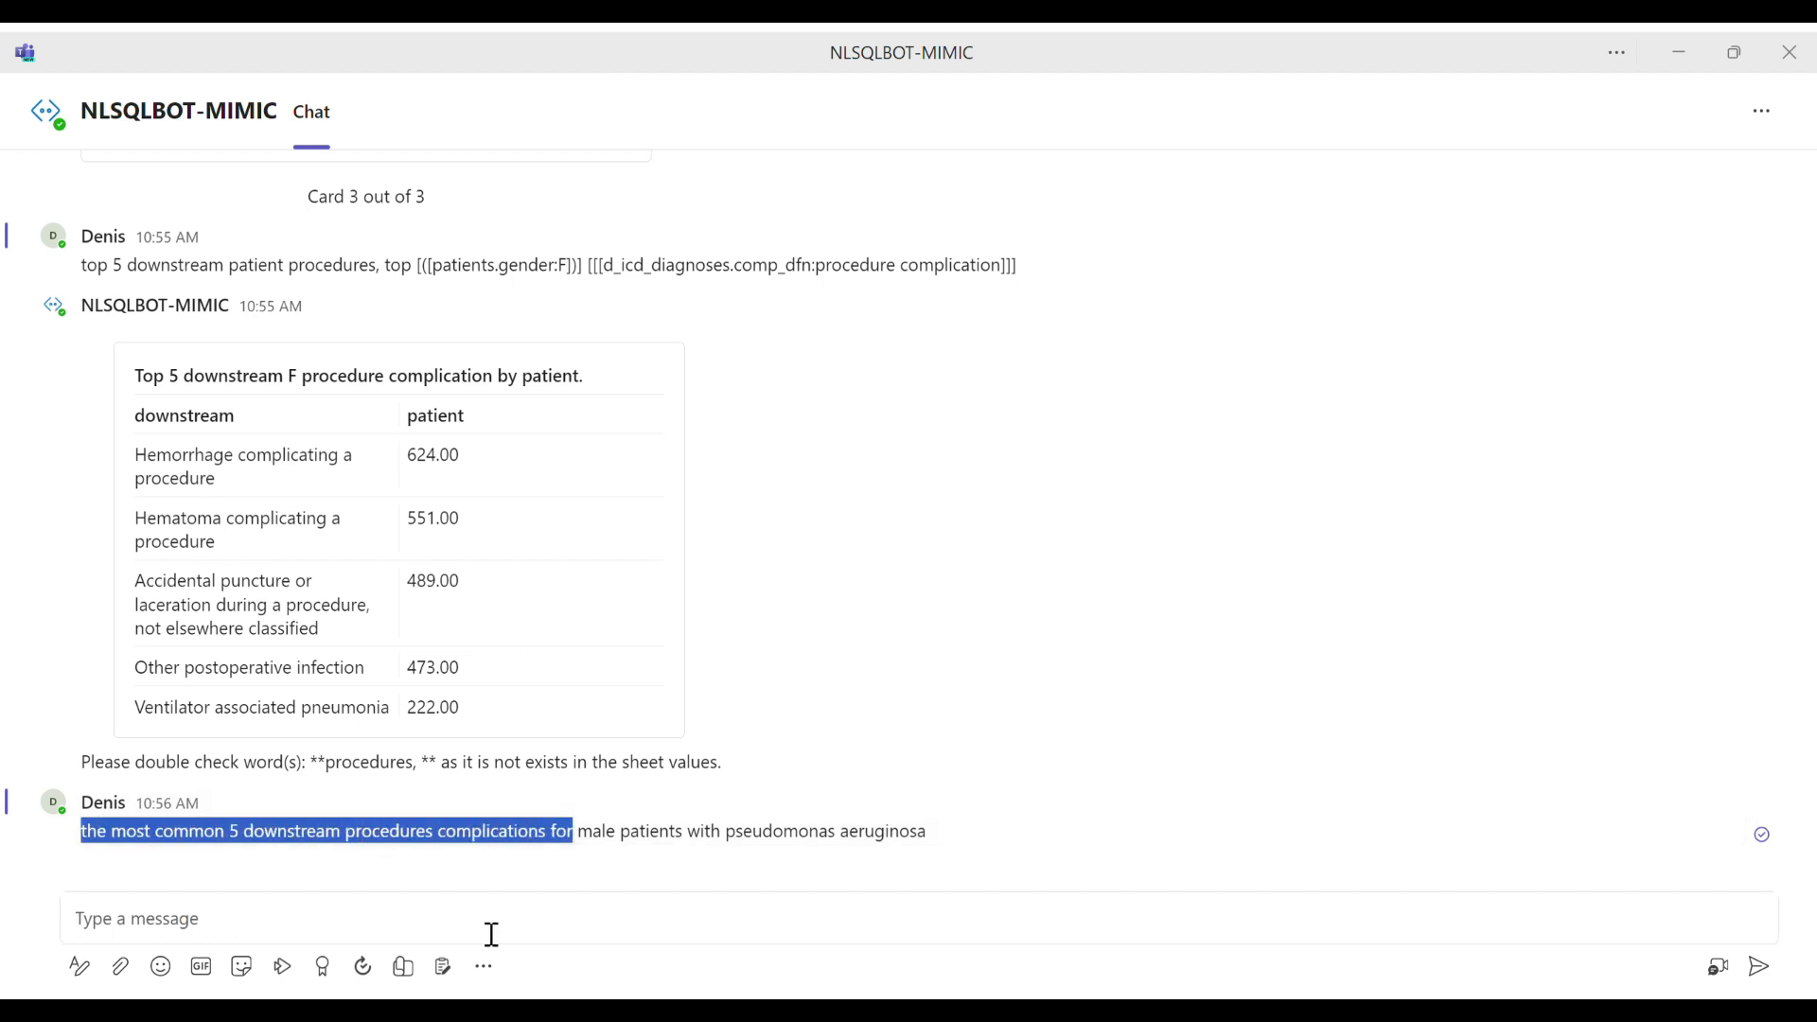
{"action": "left_click", "coordinate": [398, 921]}
{"action": "key", "text": "ctrl+v"}
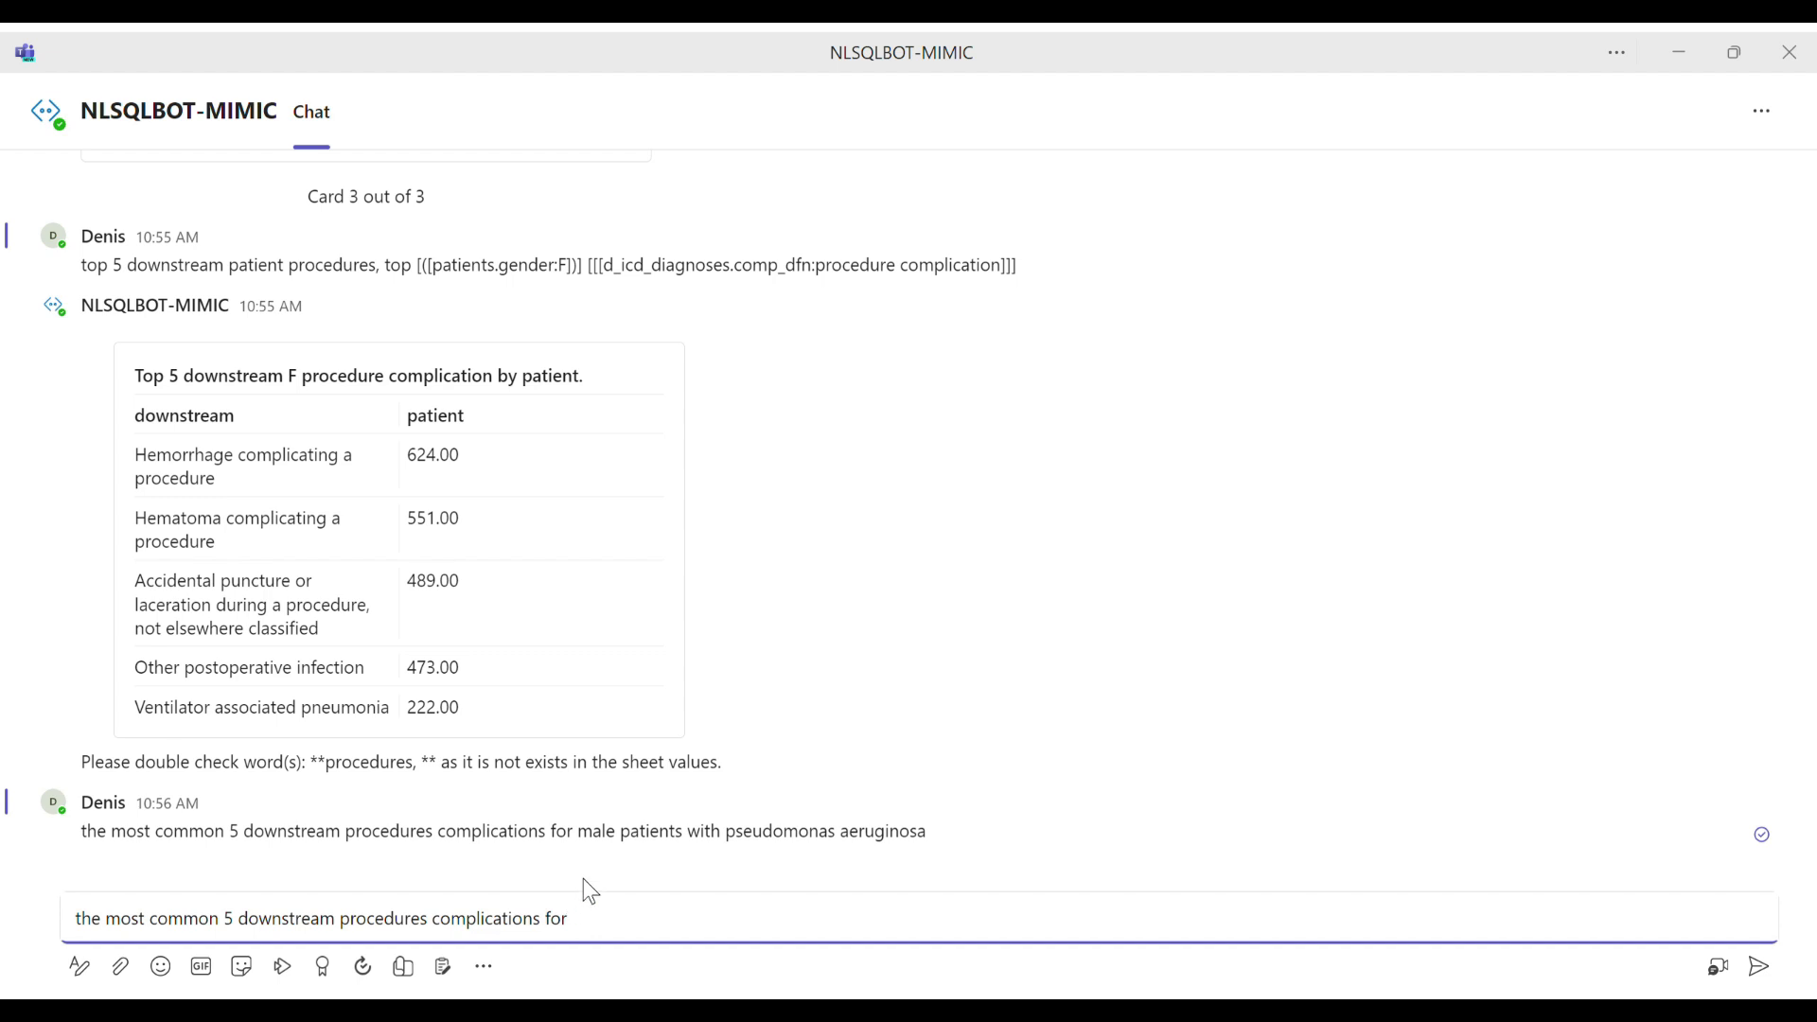
{"action": "type", "text": "pa"}
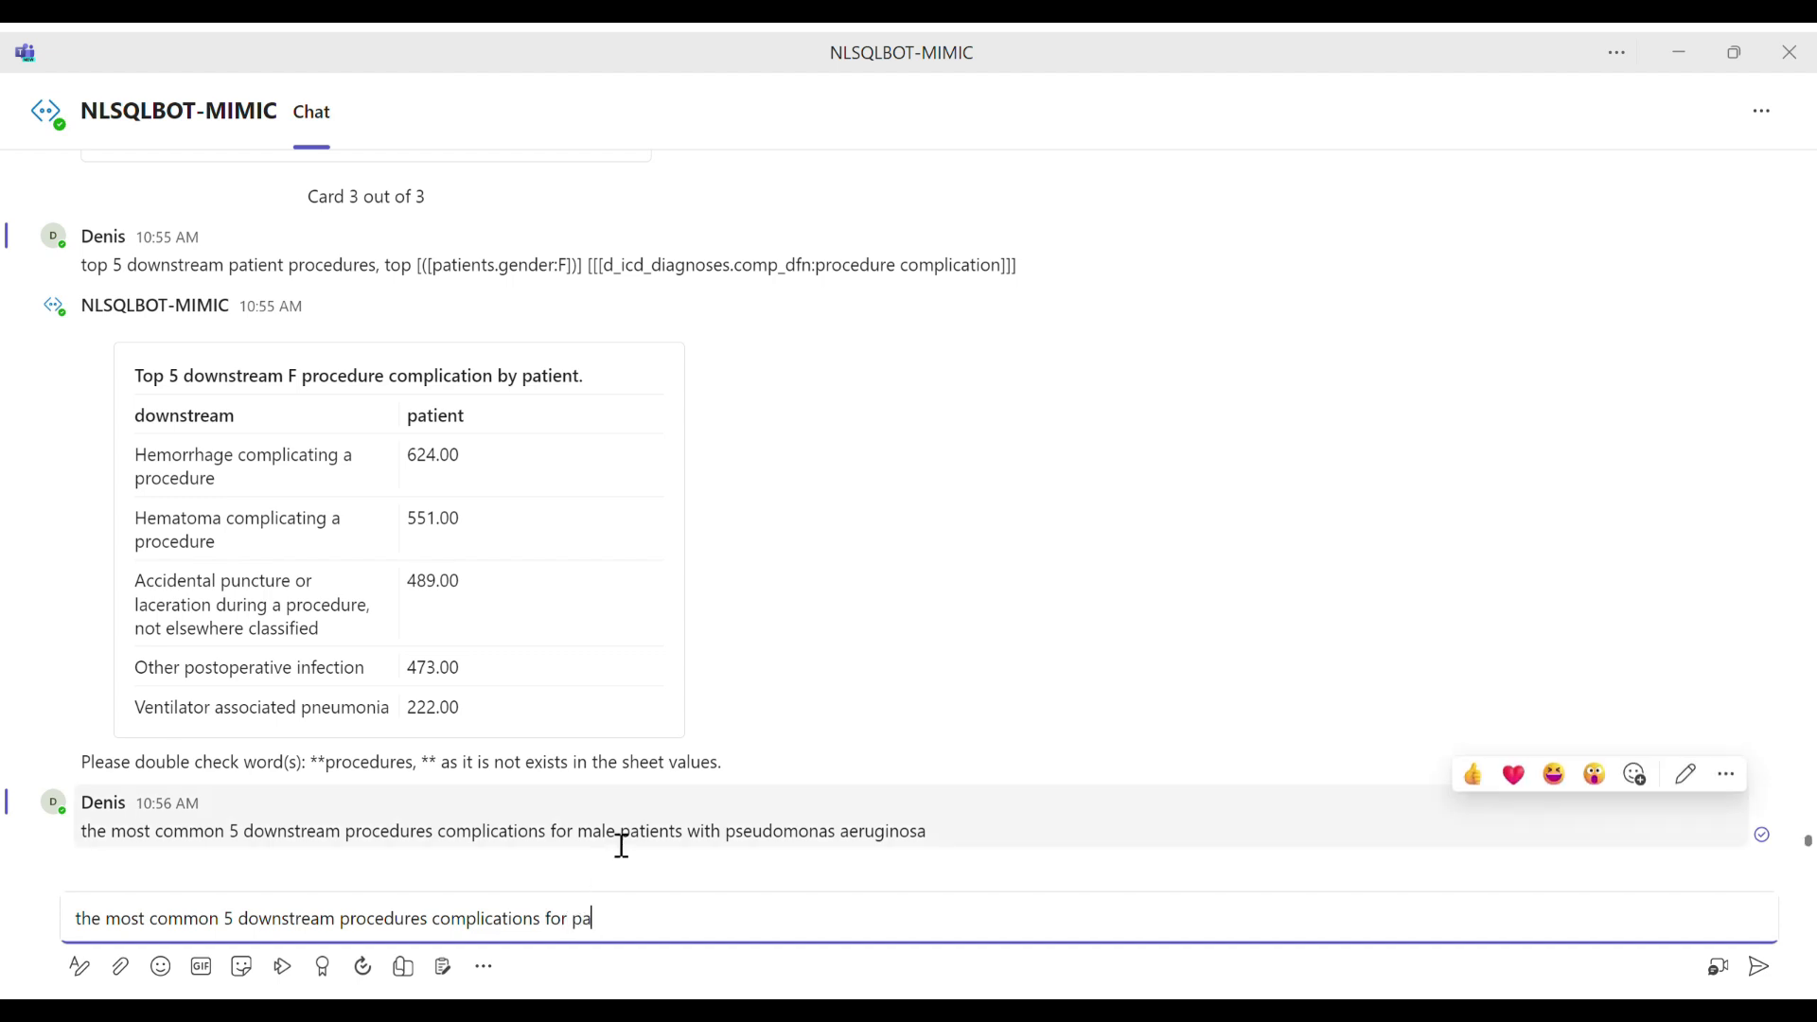
{"action": "type", "text": "tients using digo"}
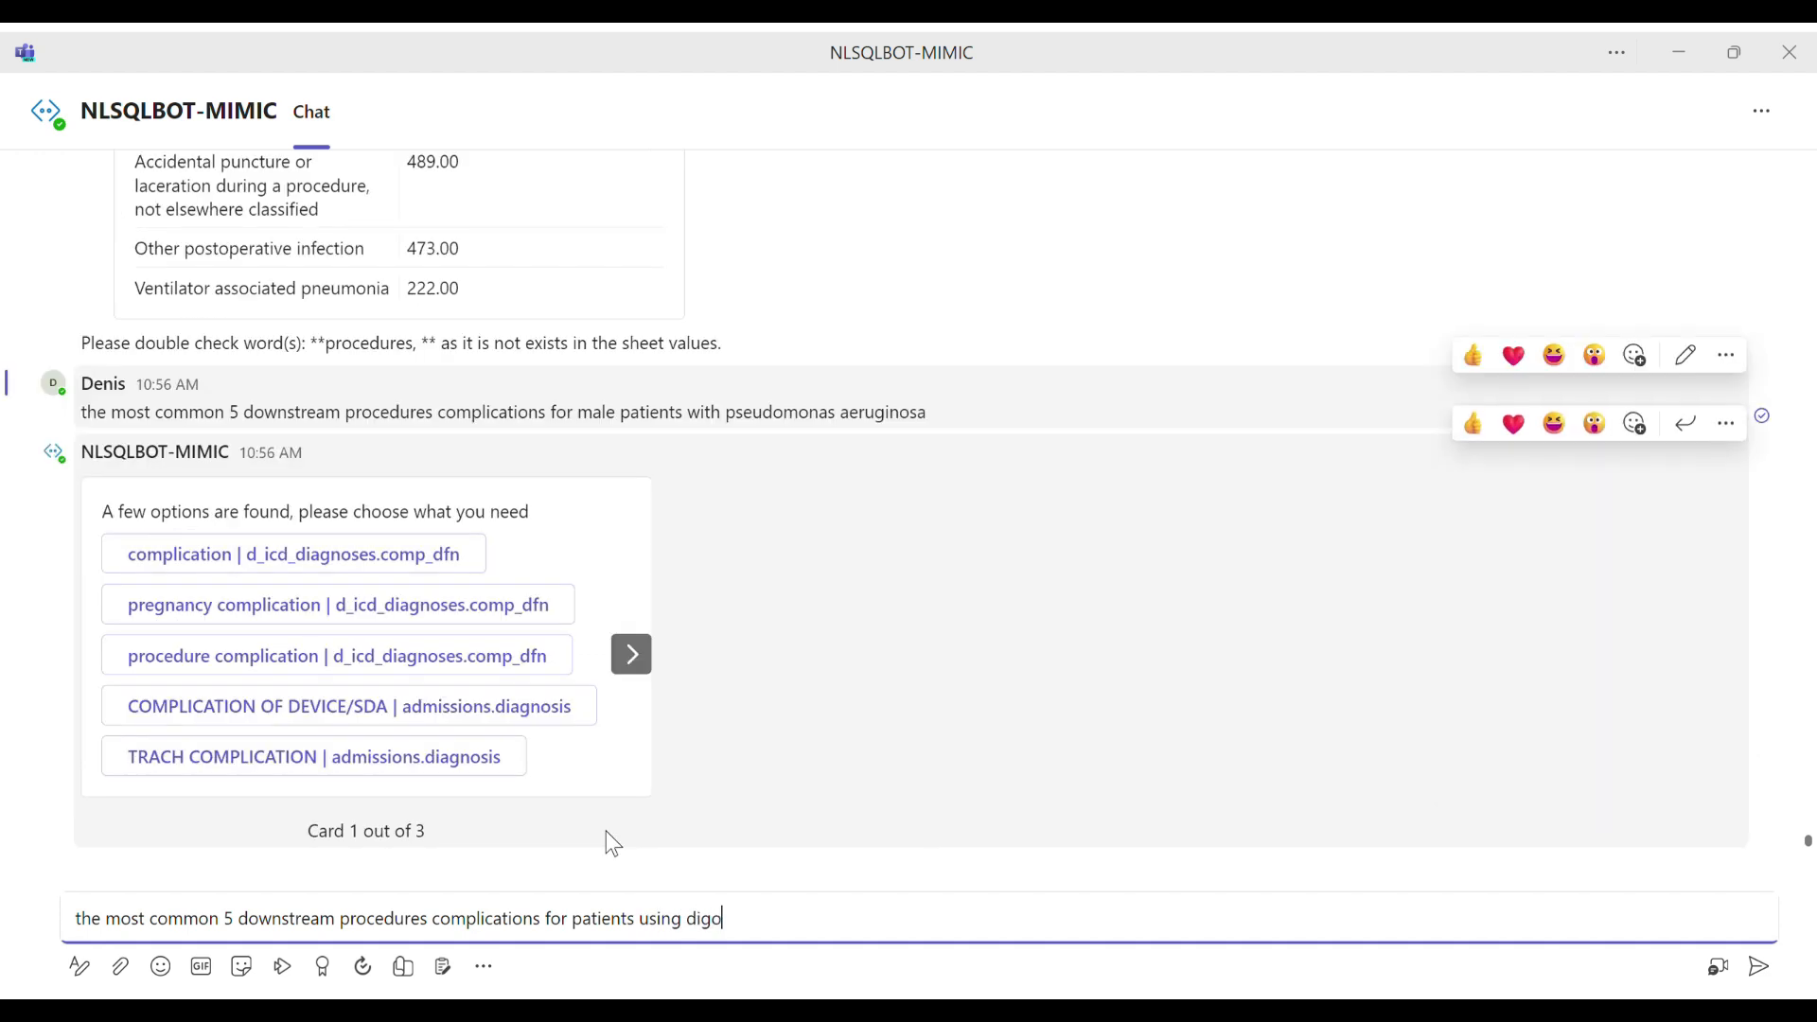
{"action": "type", "text": "xin"}
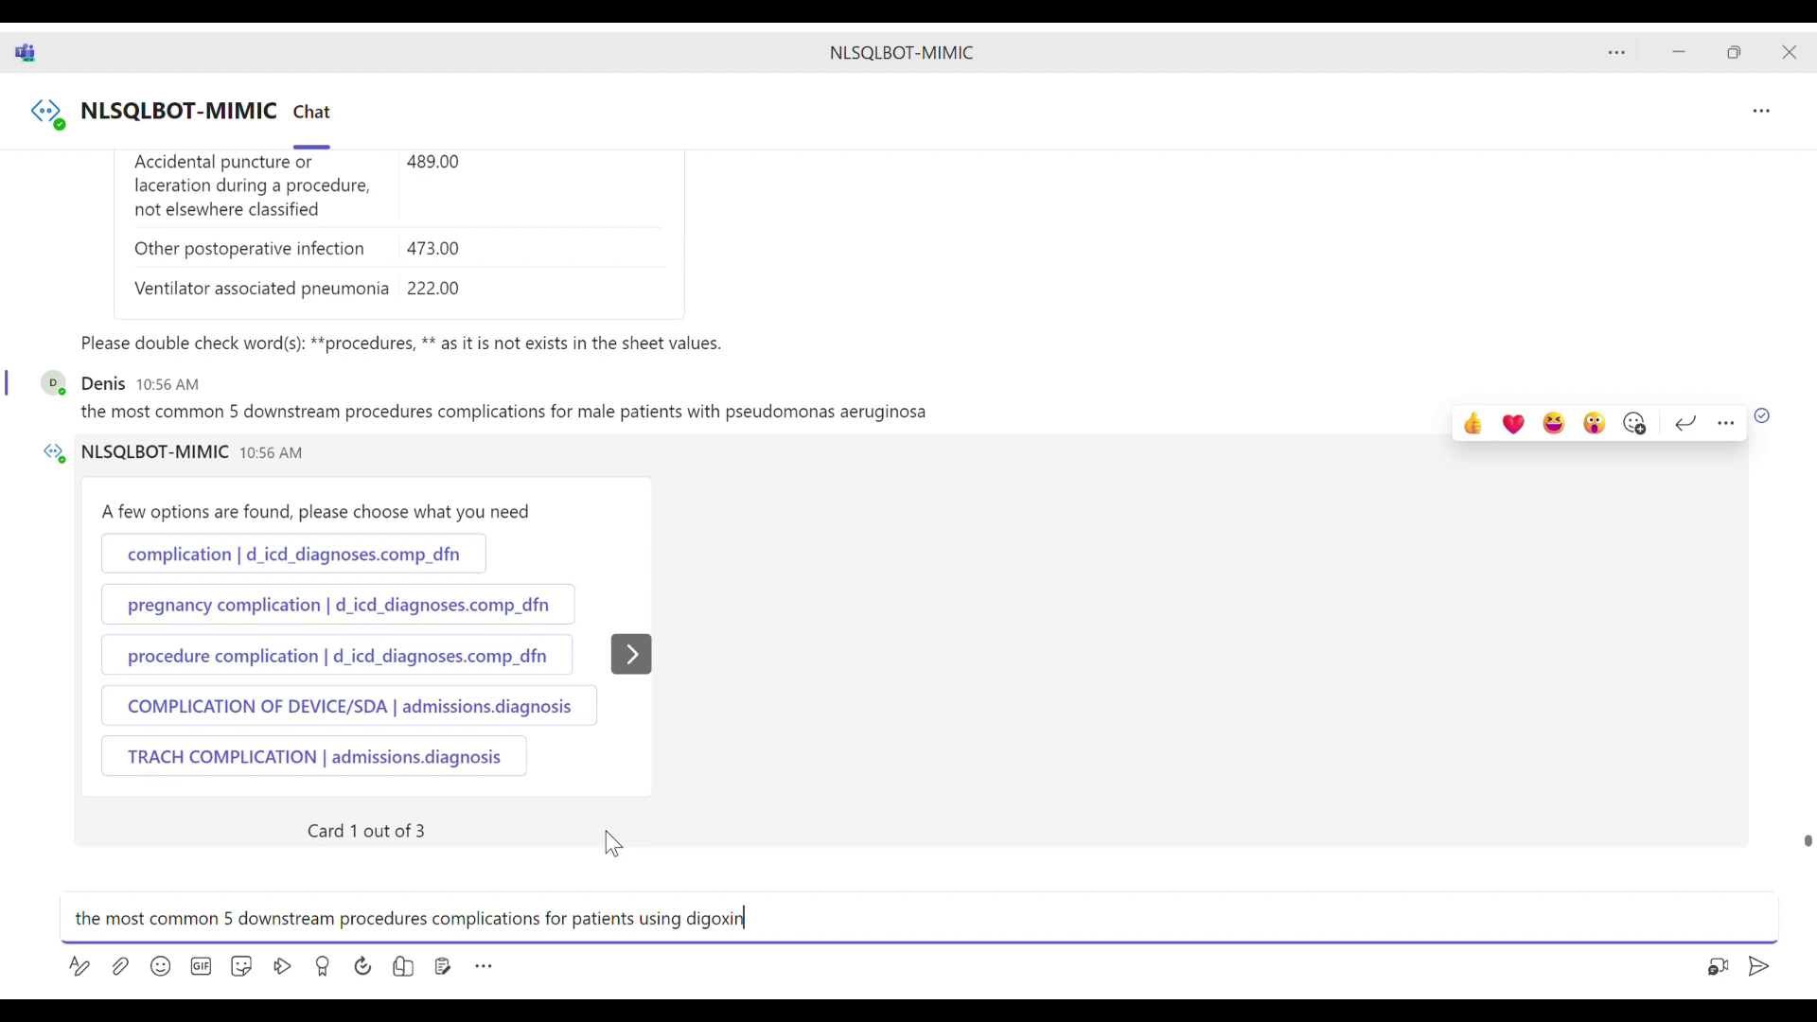
{"action": "key", "text": "ctrl+a"}
{"action": "key", "text": "ctrl+c"}
{"action": "key", "text": "BackSpace"}
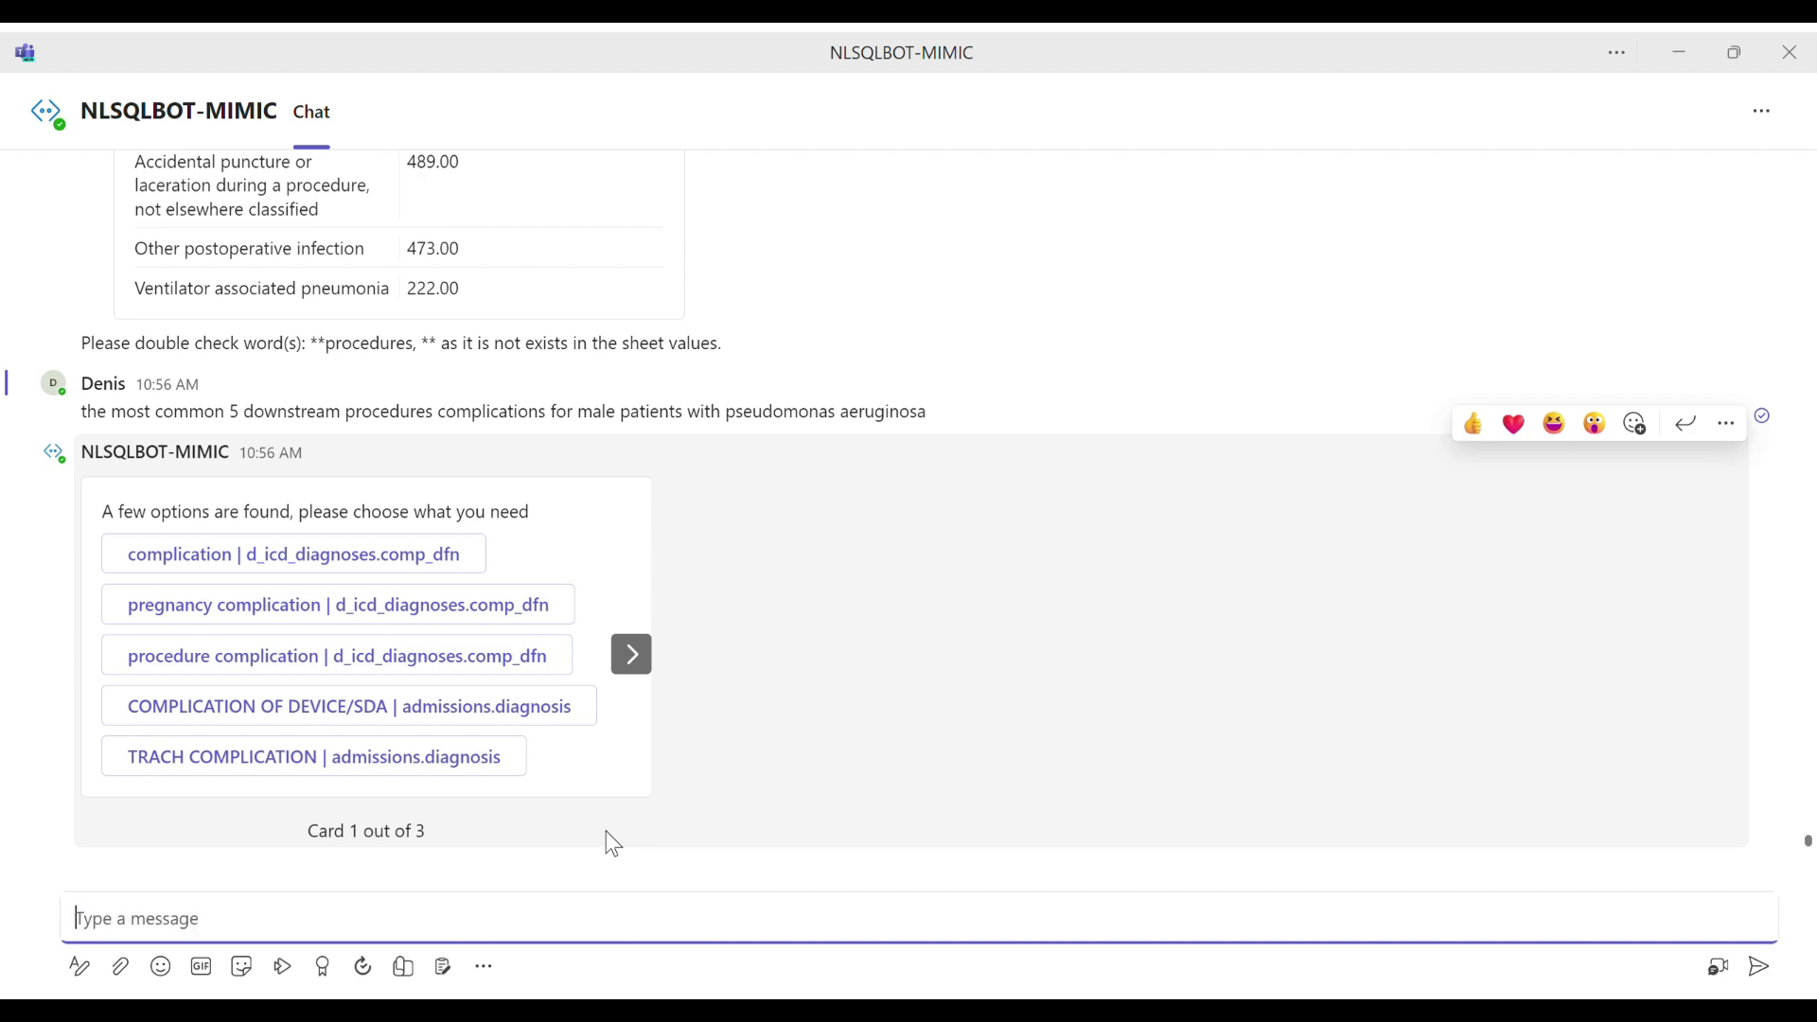
Step: Check the second card of options, and answer the male patients question with "procedure complication | d_icd_diagnoses.comp_dfn" from the first card
{"action": "left_click", "coordinate": [651, 660]}
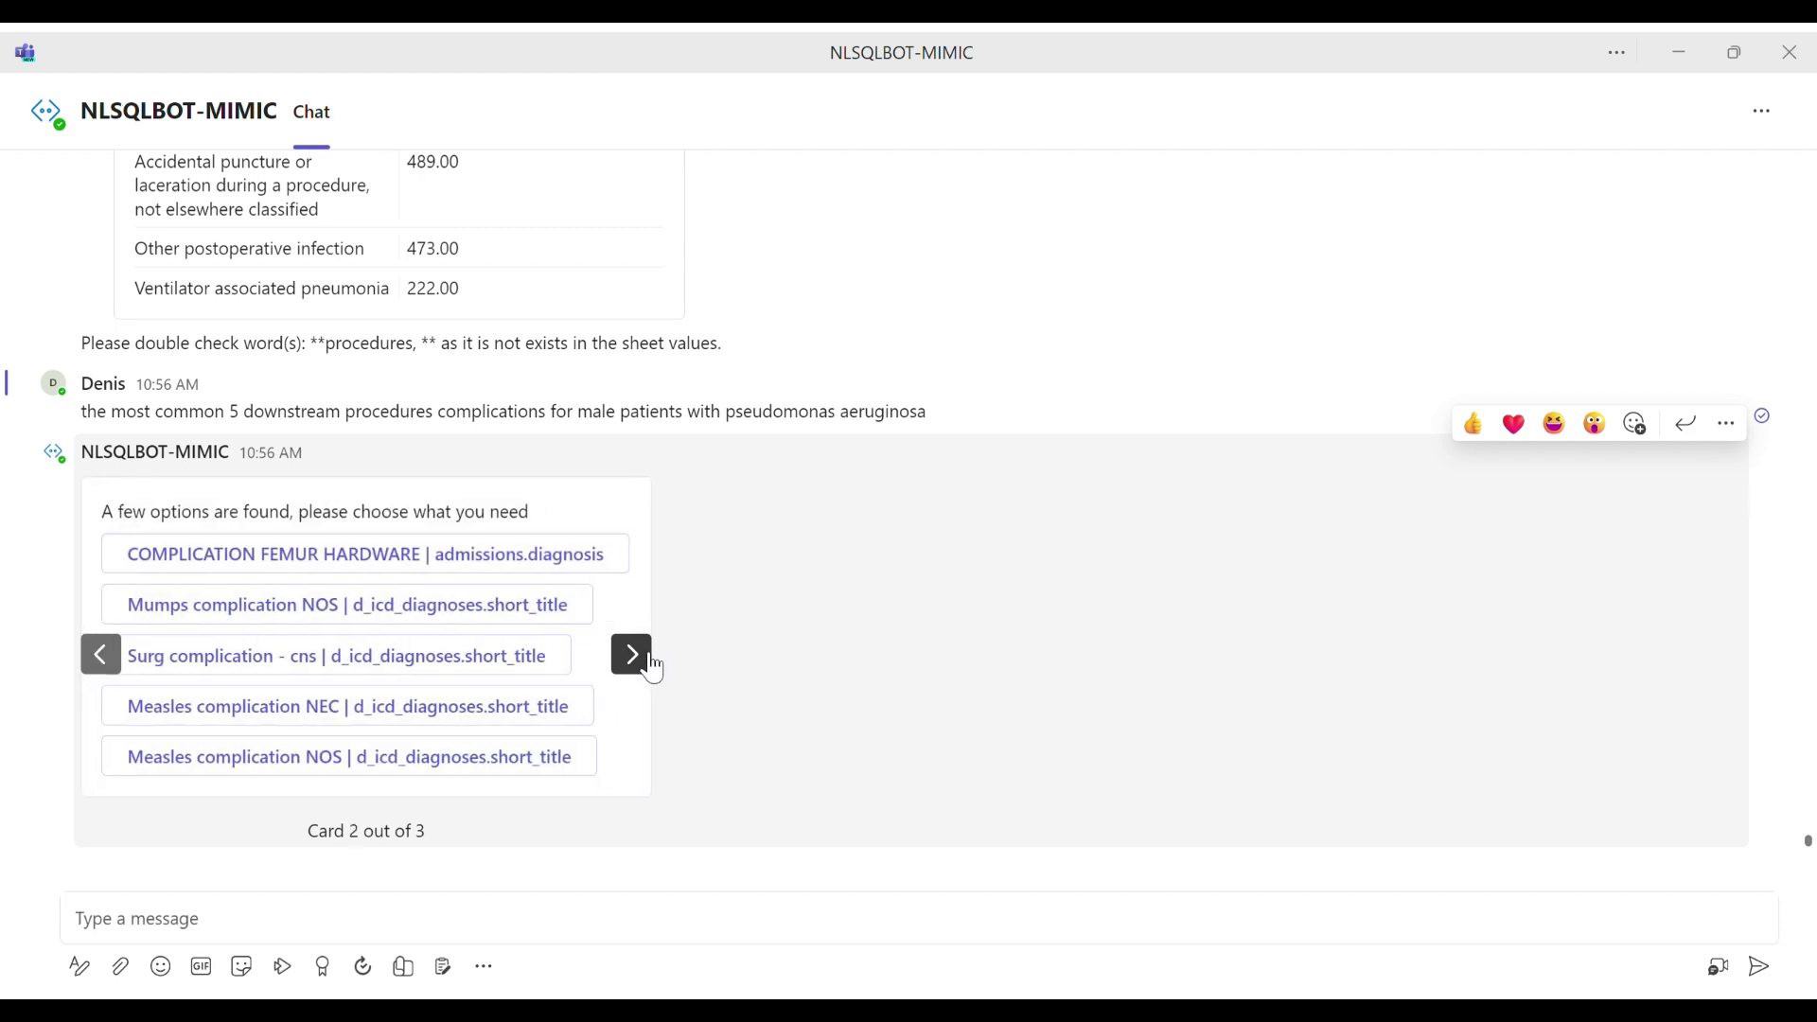
{"action": "left_click", "coordinate": [118, 666]}
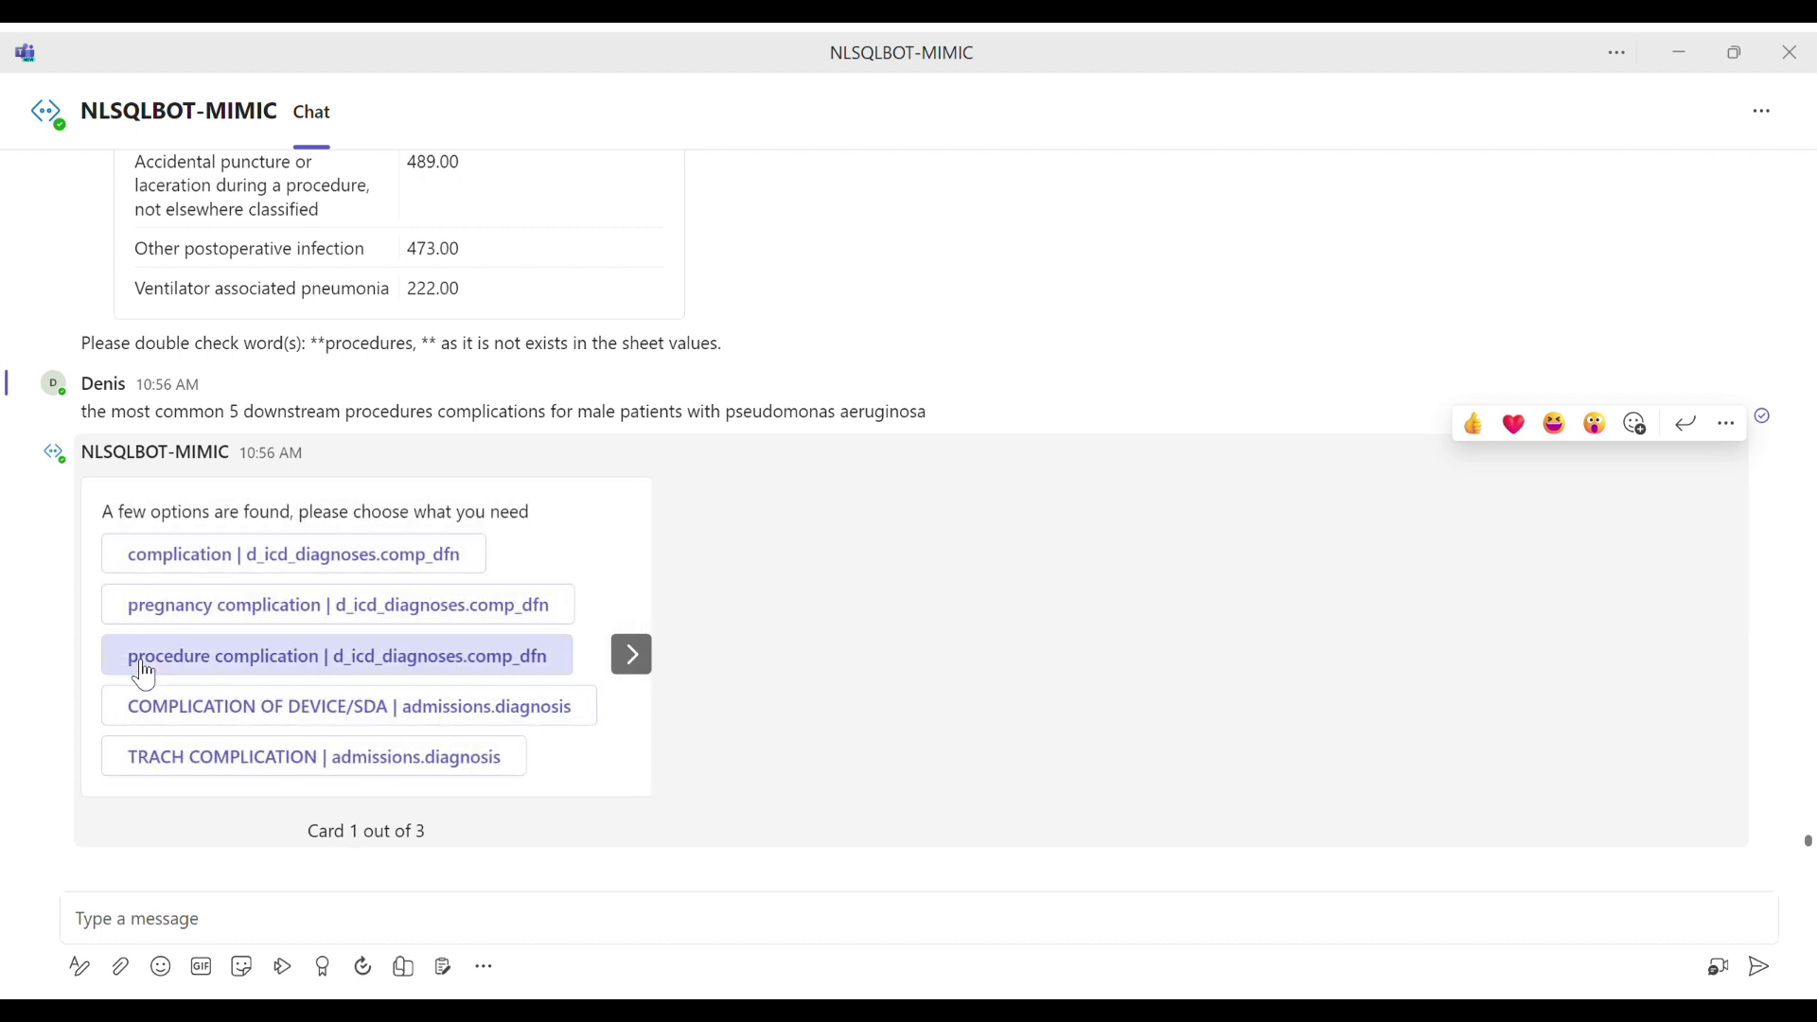
{"action": "left_click", "coordinate": [223, 668]}
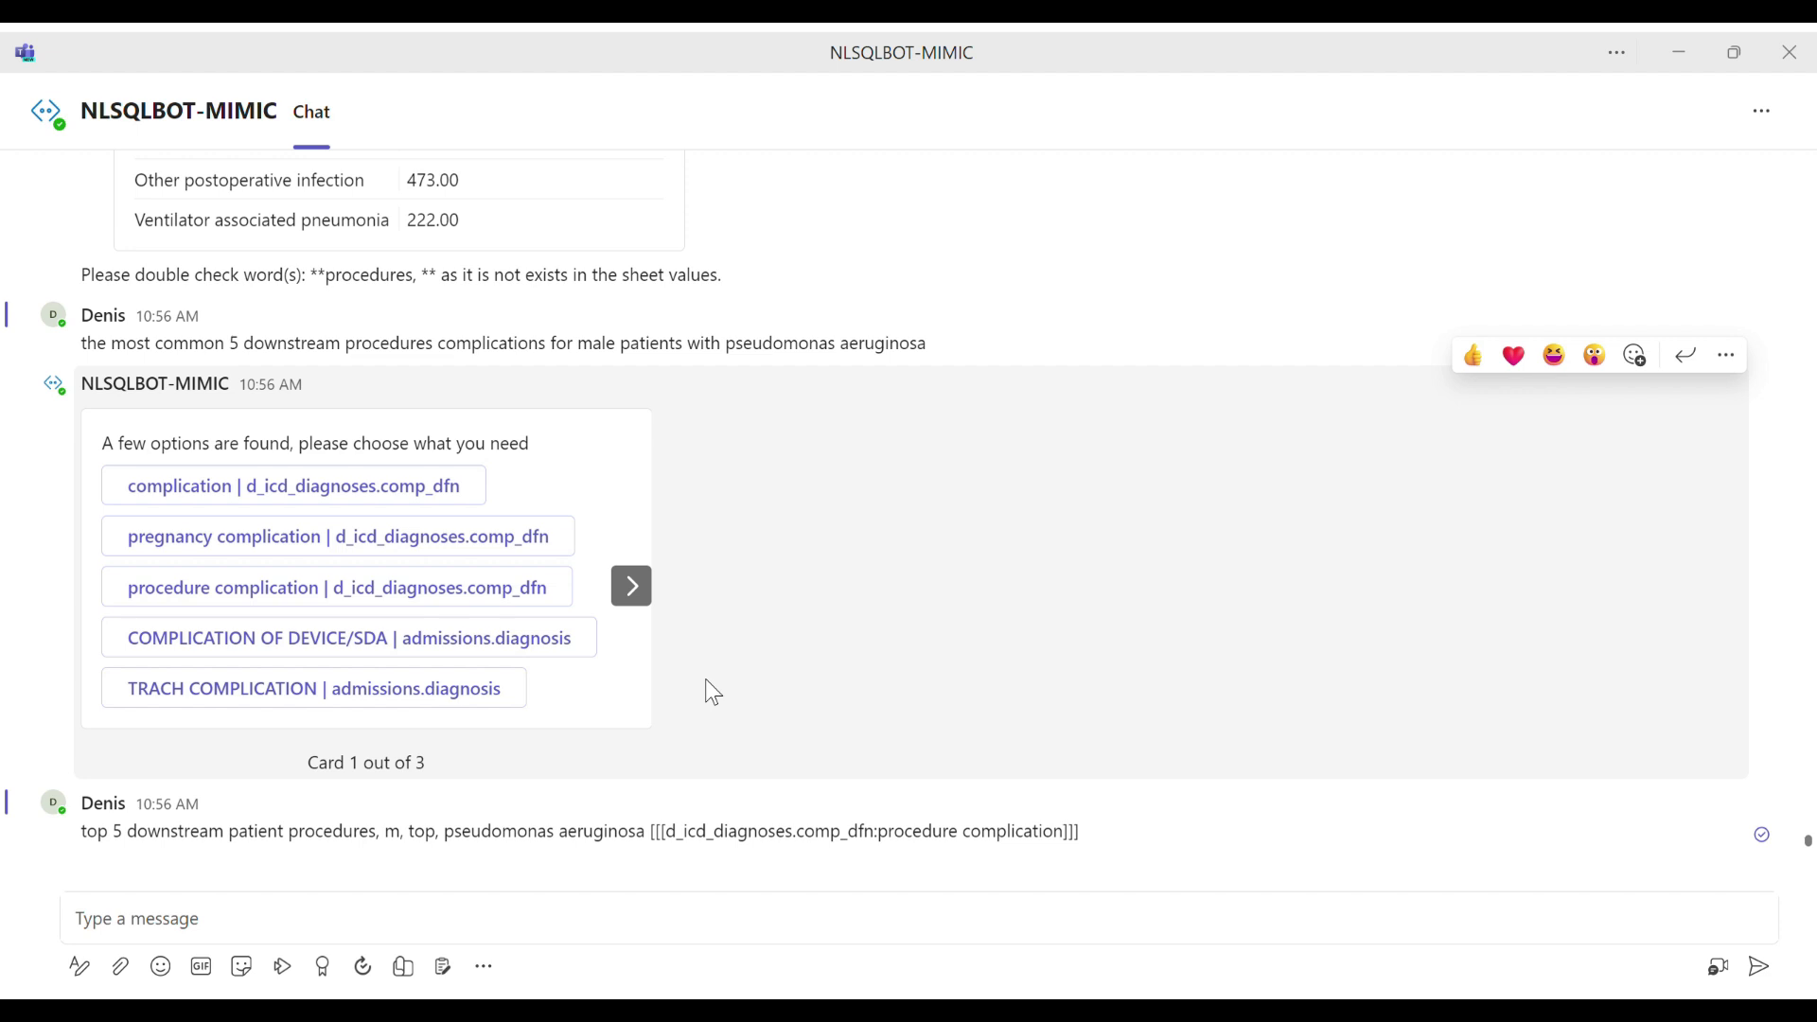
Step: Paste the digoxin draft back, append "and erythromycin", and remove the word "procedures" from it
{"action": "left_click", "coordinate": [618, 925]}
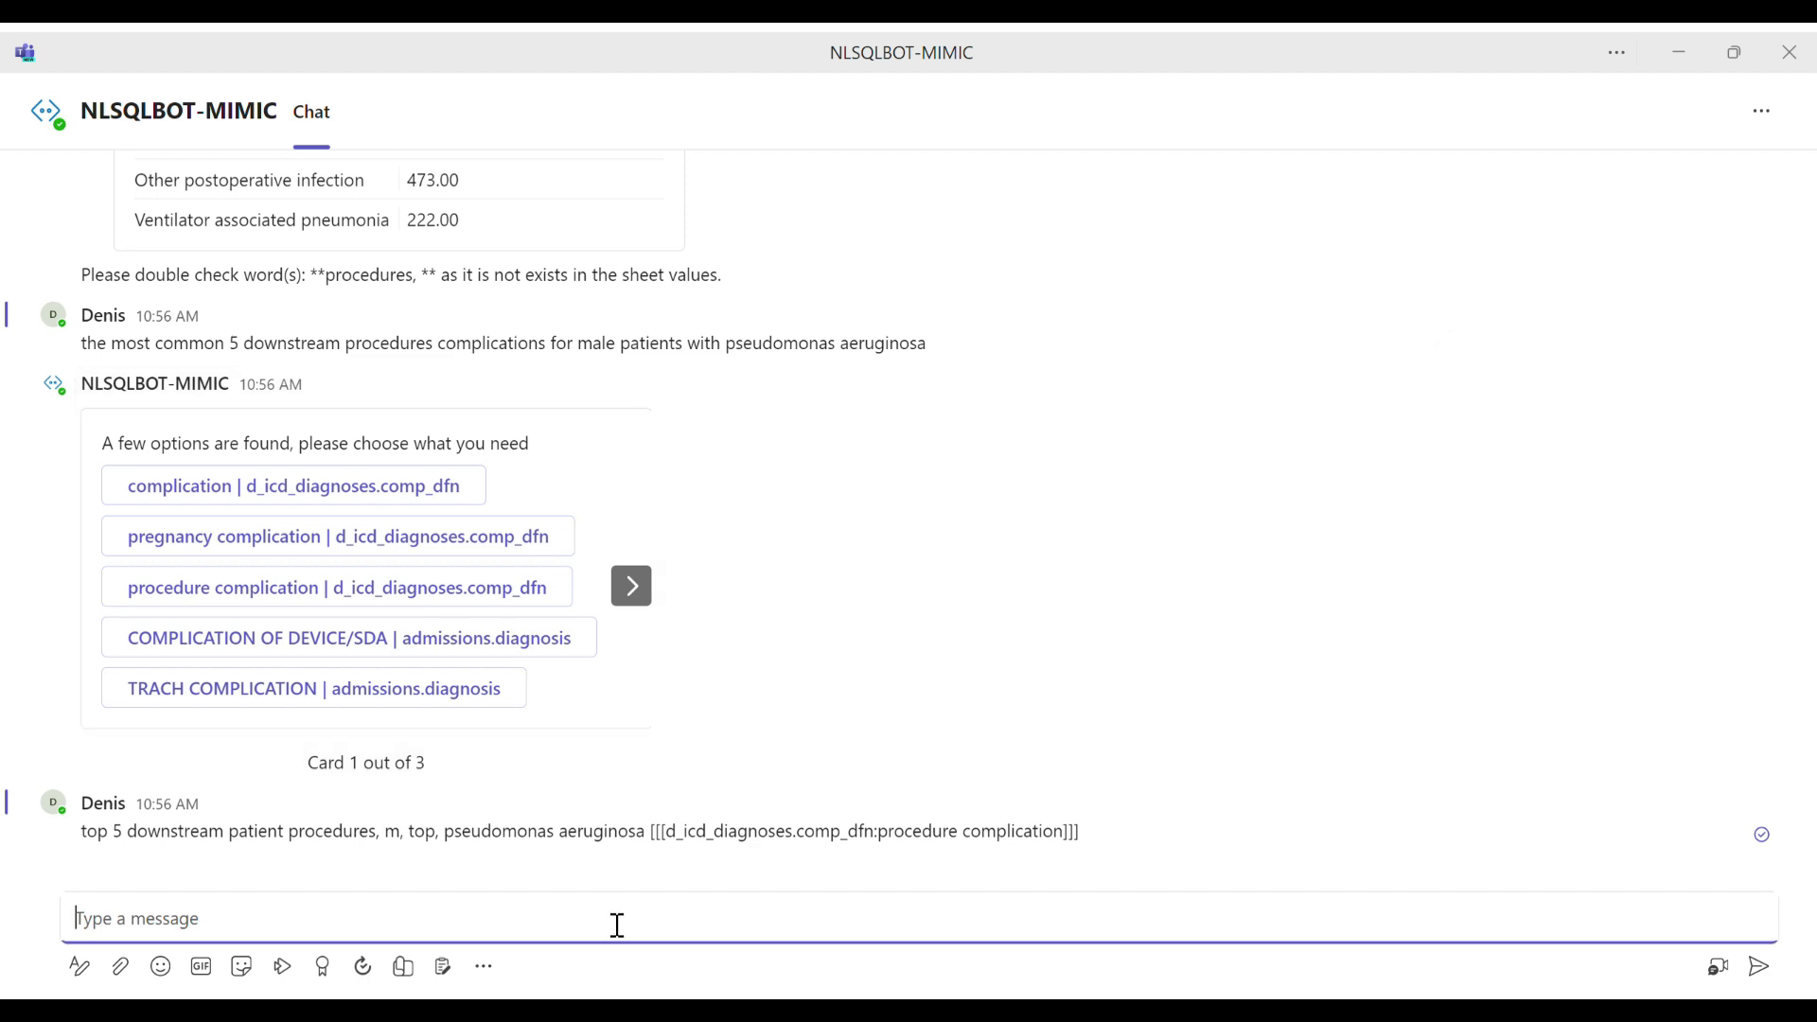
{"action": "key", "text": "ctrl+v"}
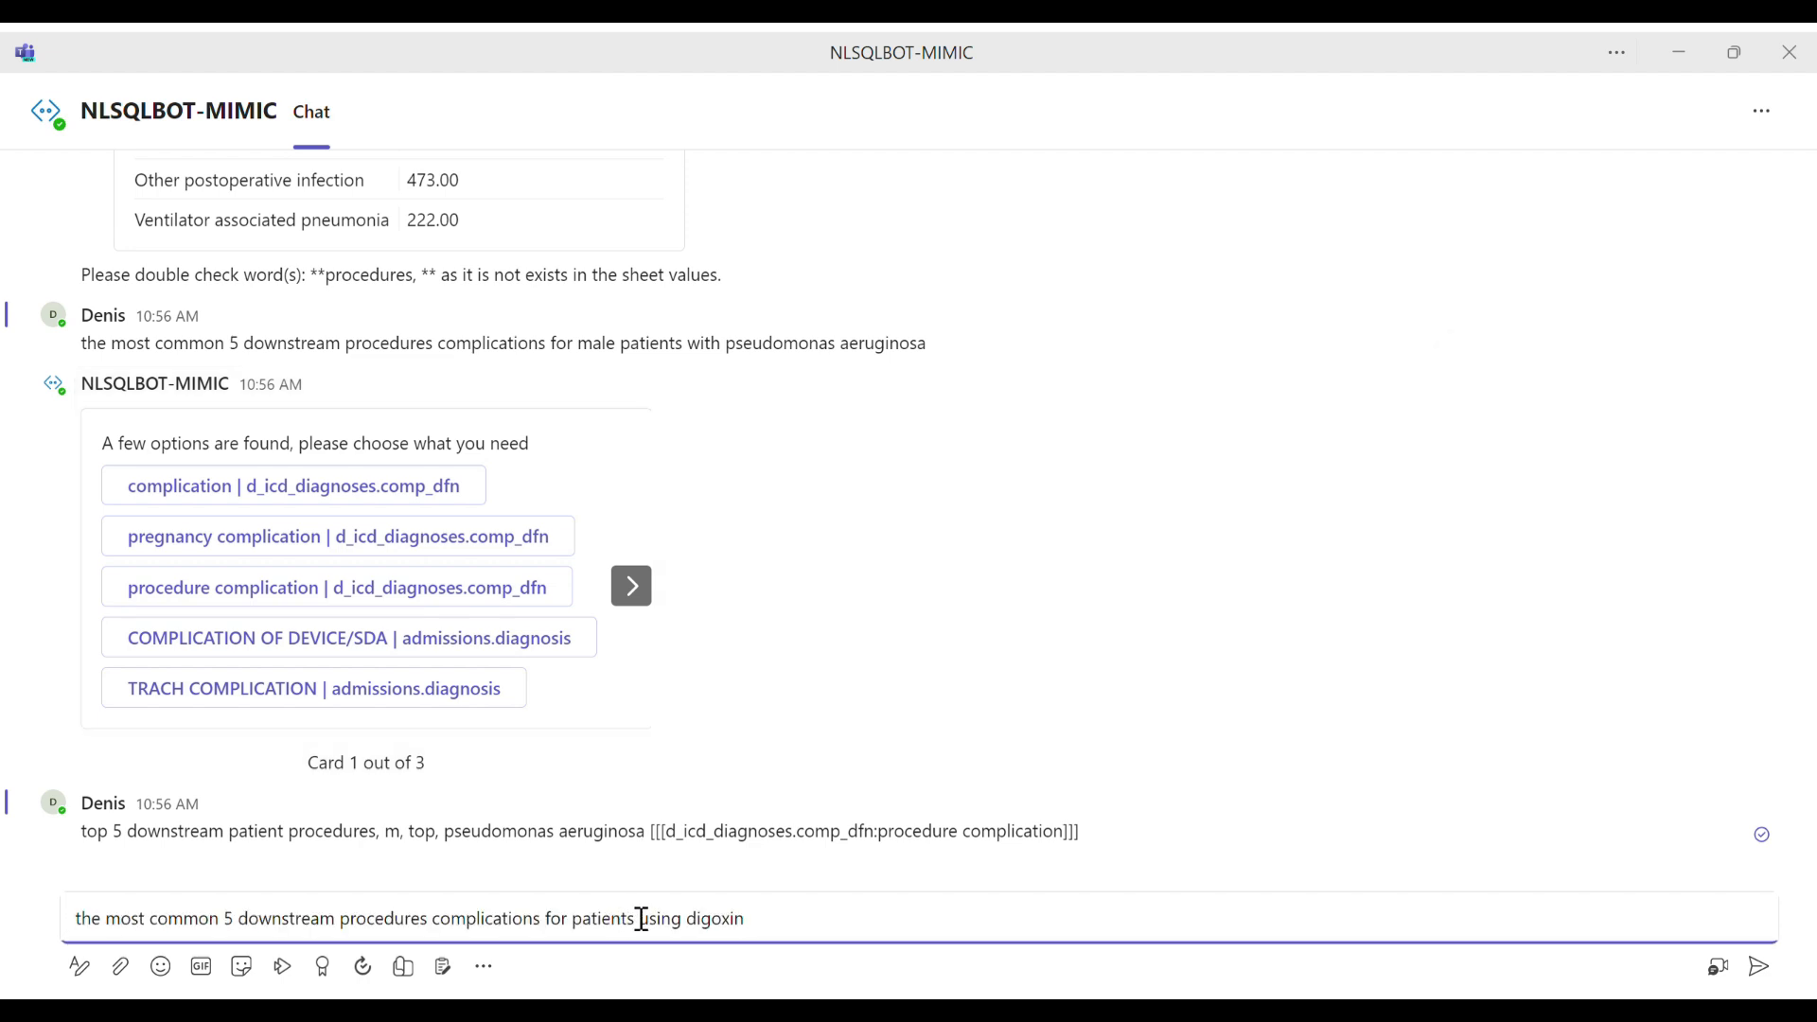
{"action": "type", "text": "and erythromycin base"}
{"action": "key", "text": "BackSpace"}
{"action": "key", "text": "BackSpace"}
{"action": "key", "text": "BackSpace"}
{"action": "key", "text": "BackSpace"}
{"action": "key", "text": "BackSpace"}
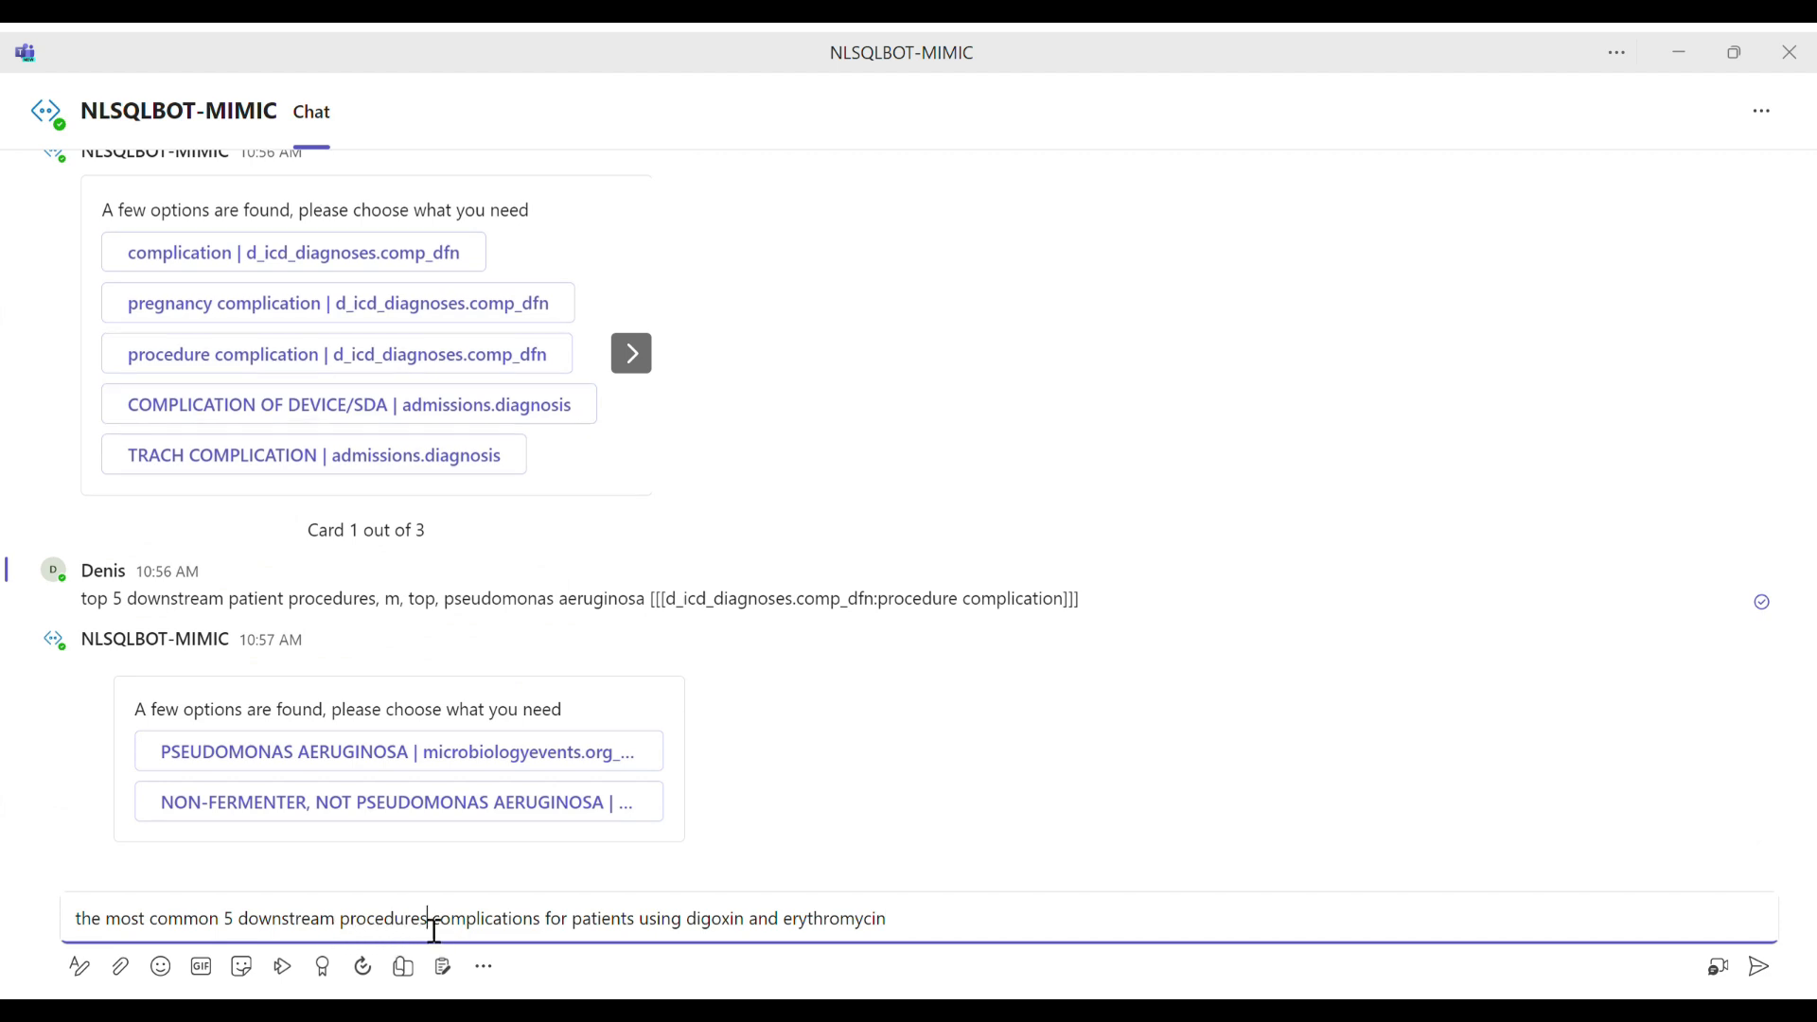
{"action": "double_click", "coordinate": [405, 932]}
{"action": "key", "text": "BackSpace"}
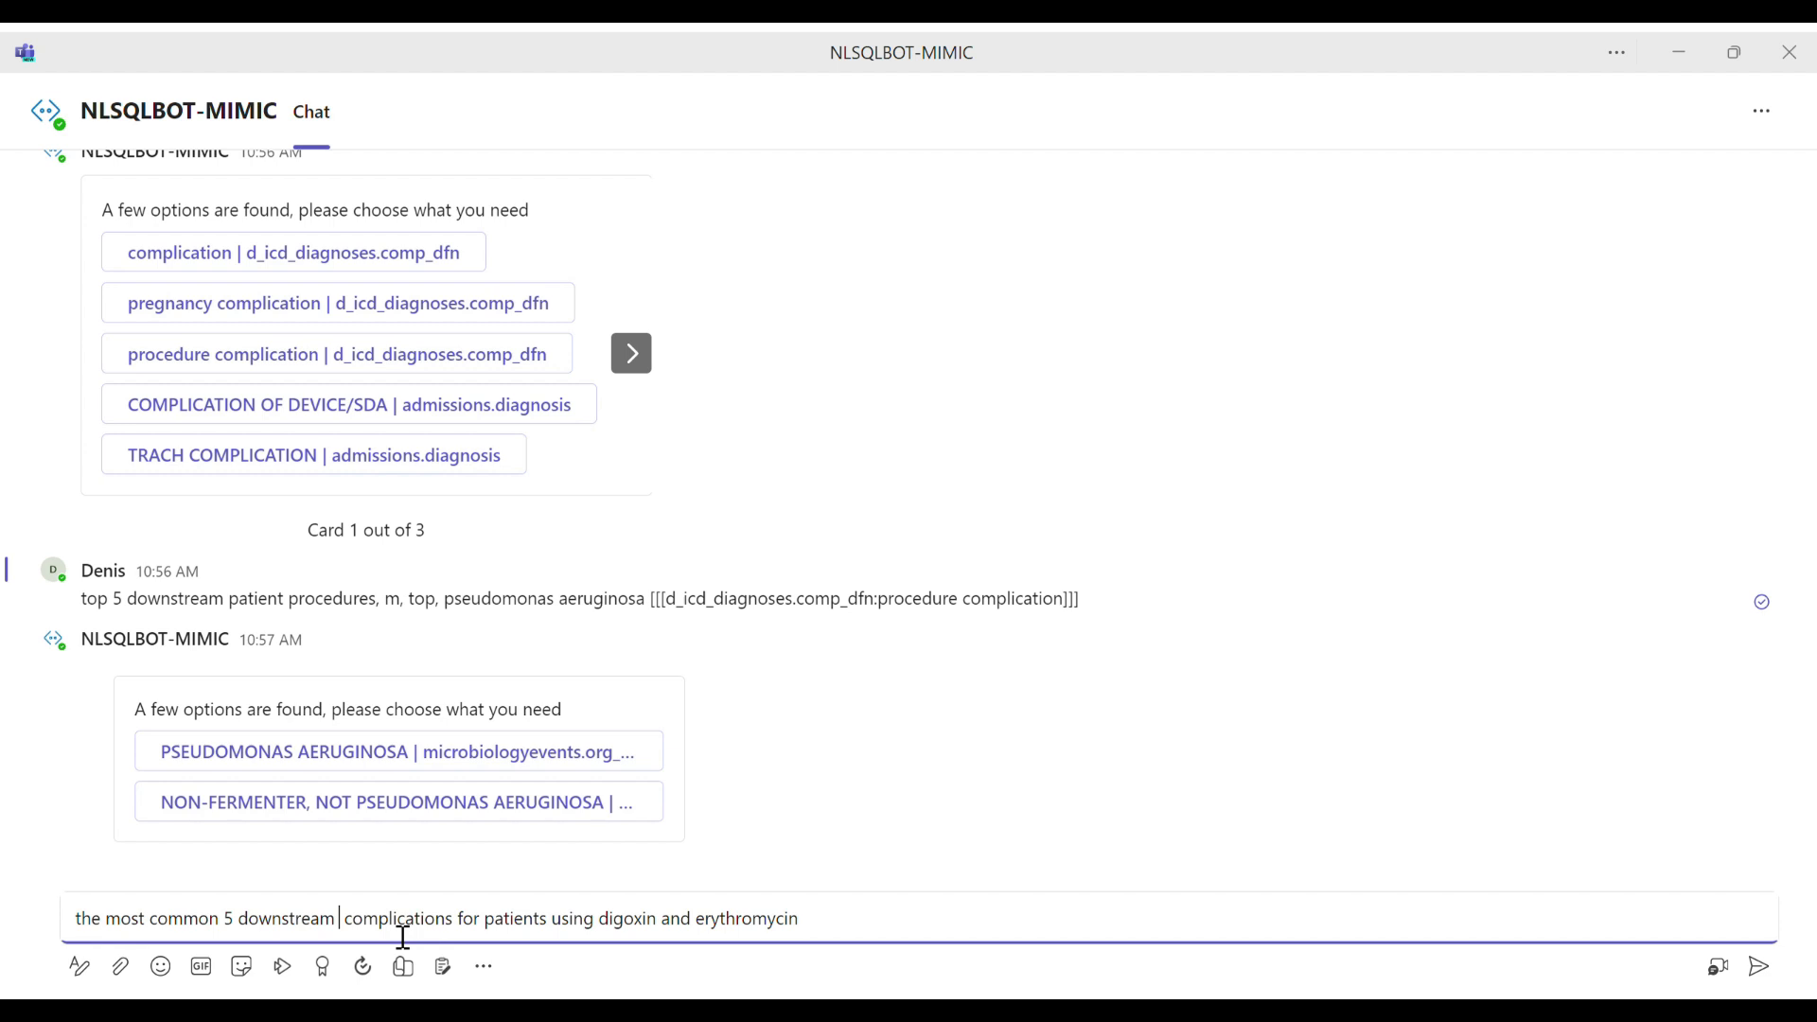
Step: Cut the digoxin and erythromycin draft, and answer the bot's options with "PSEUDOMONAS AERUGINOSA | microbiologyevents.org_name"
{"action": "key", "text": "ctrl+a"}
{"action": "key", "text": "BackSpace"}
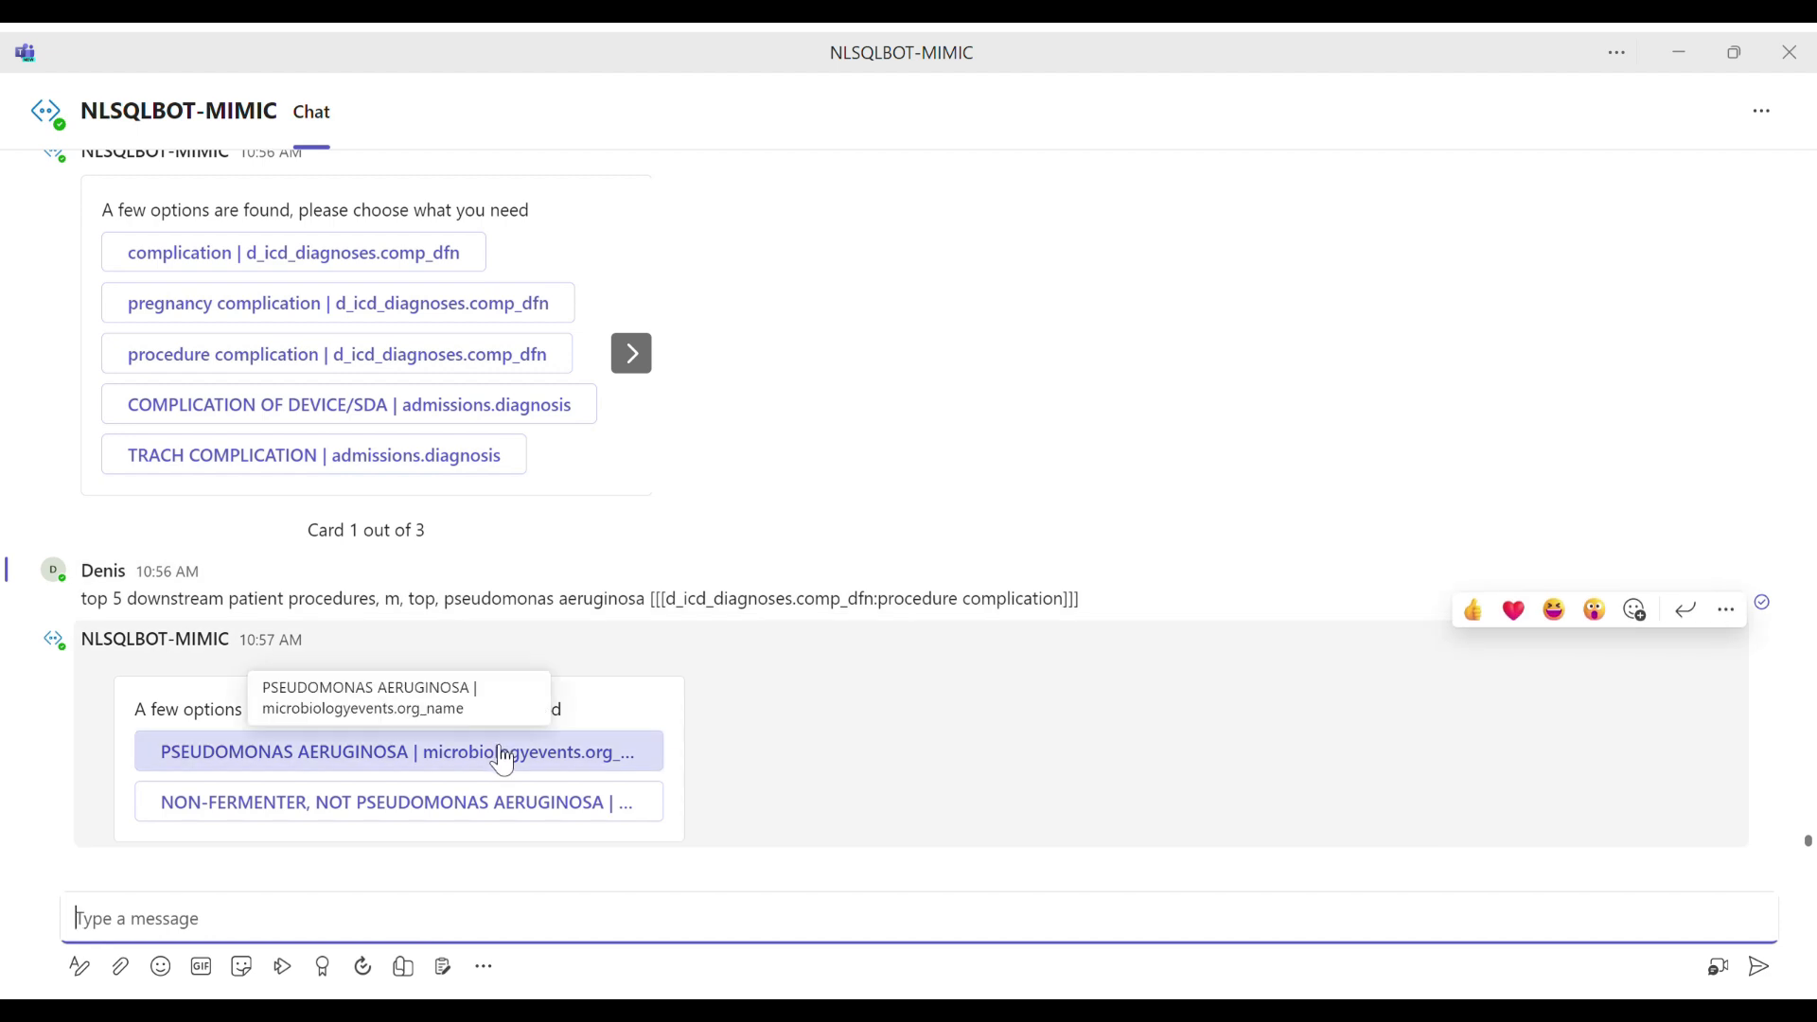
{"action": "left_click", "coordinate": [503, 762]}
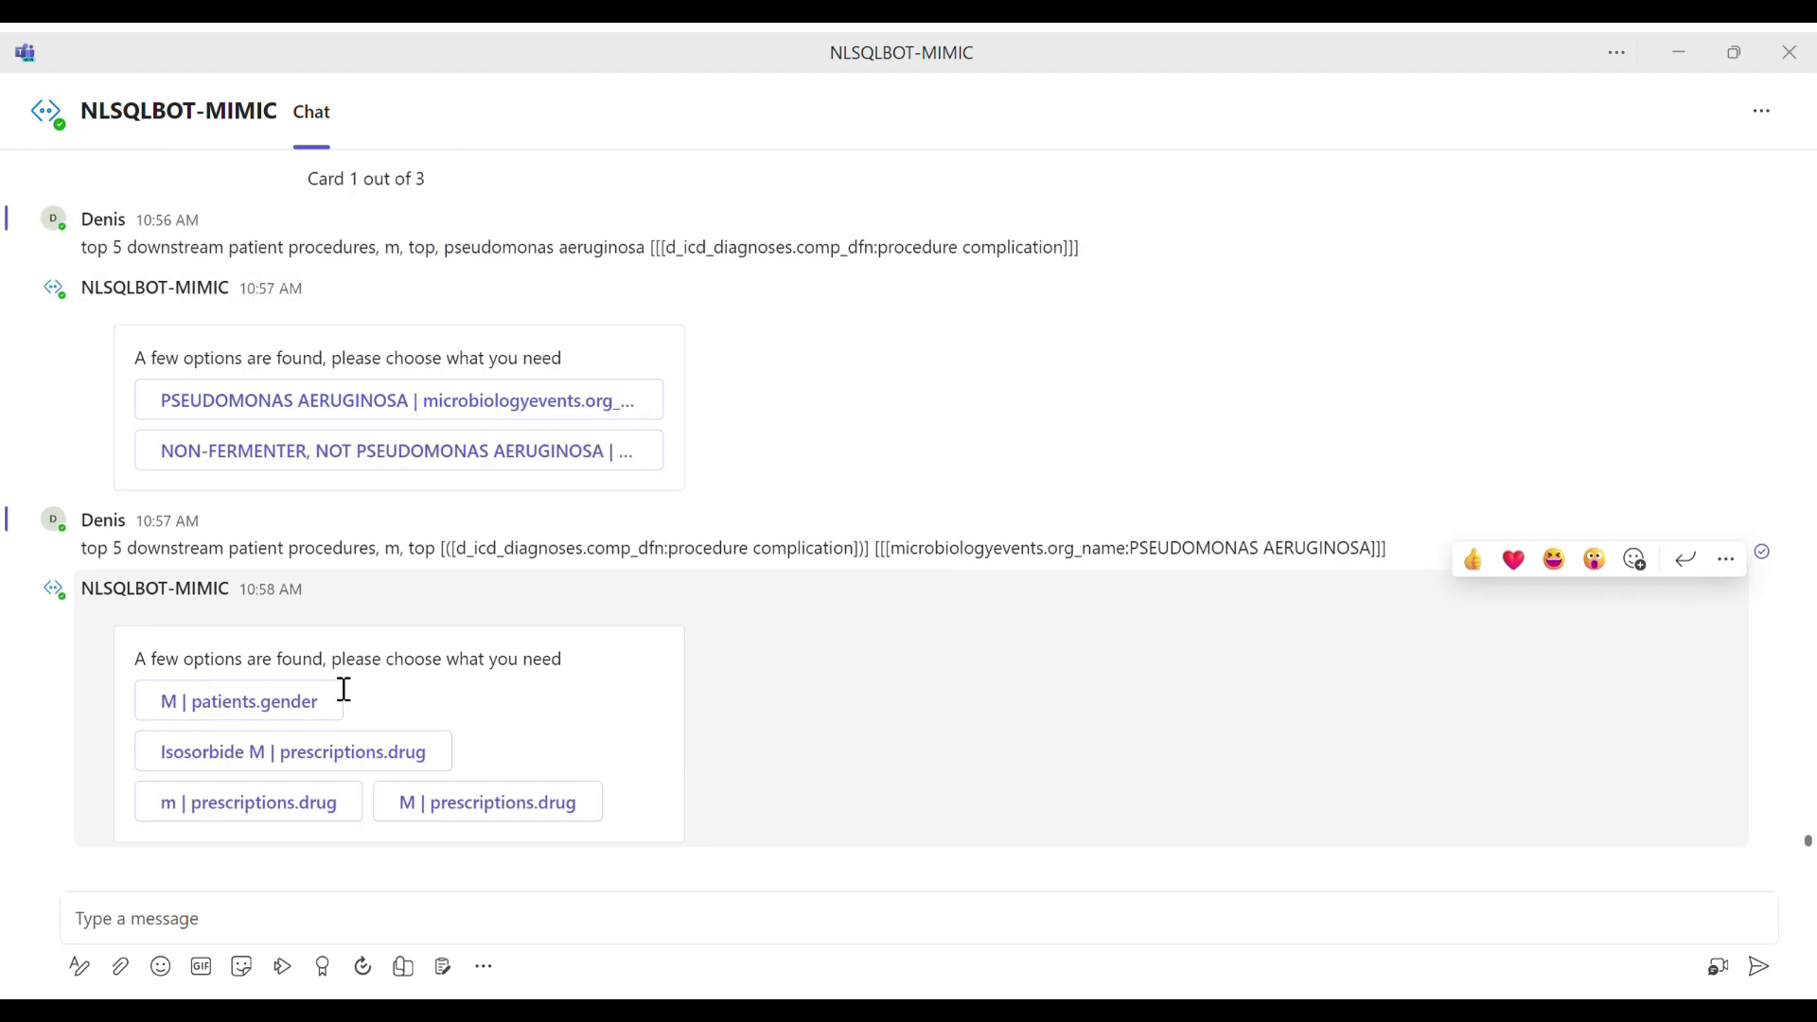
Step: Answer the bot's gender options with "M | patients.gender" and highlight "procedure complication" in the resulting table's title
{"action": "left_click", "coordinate": [313, 710]}
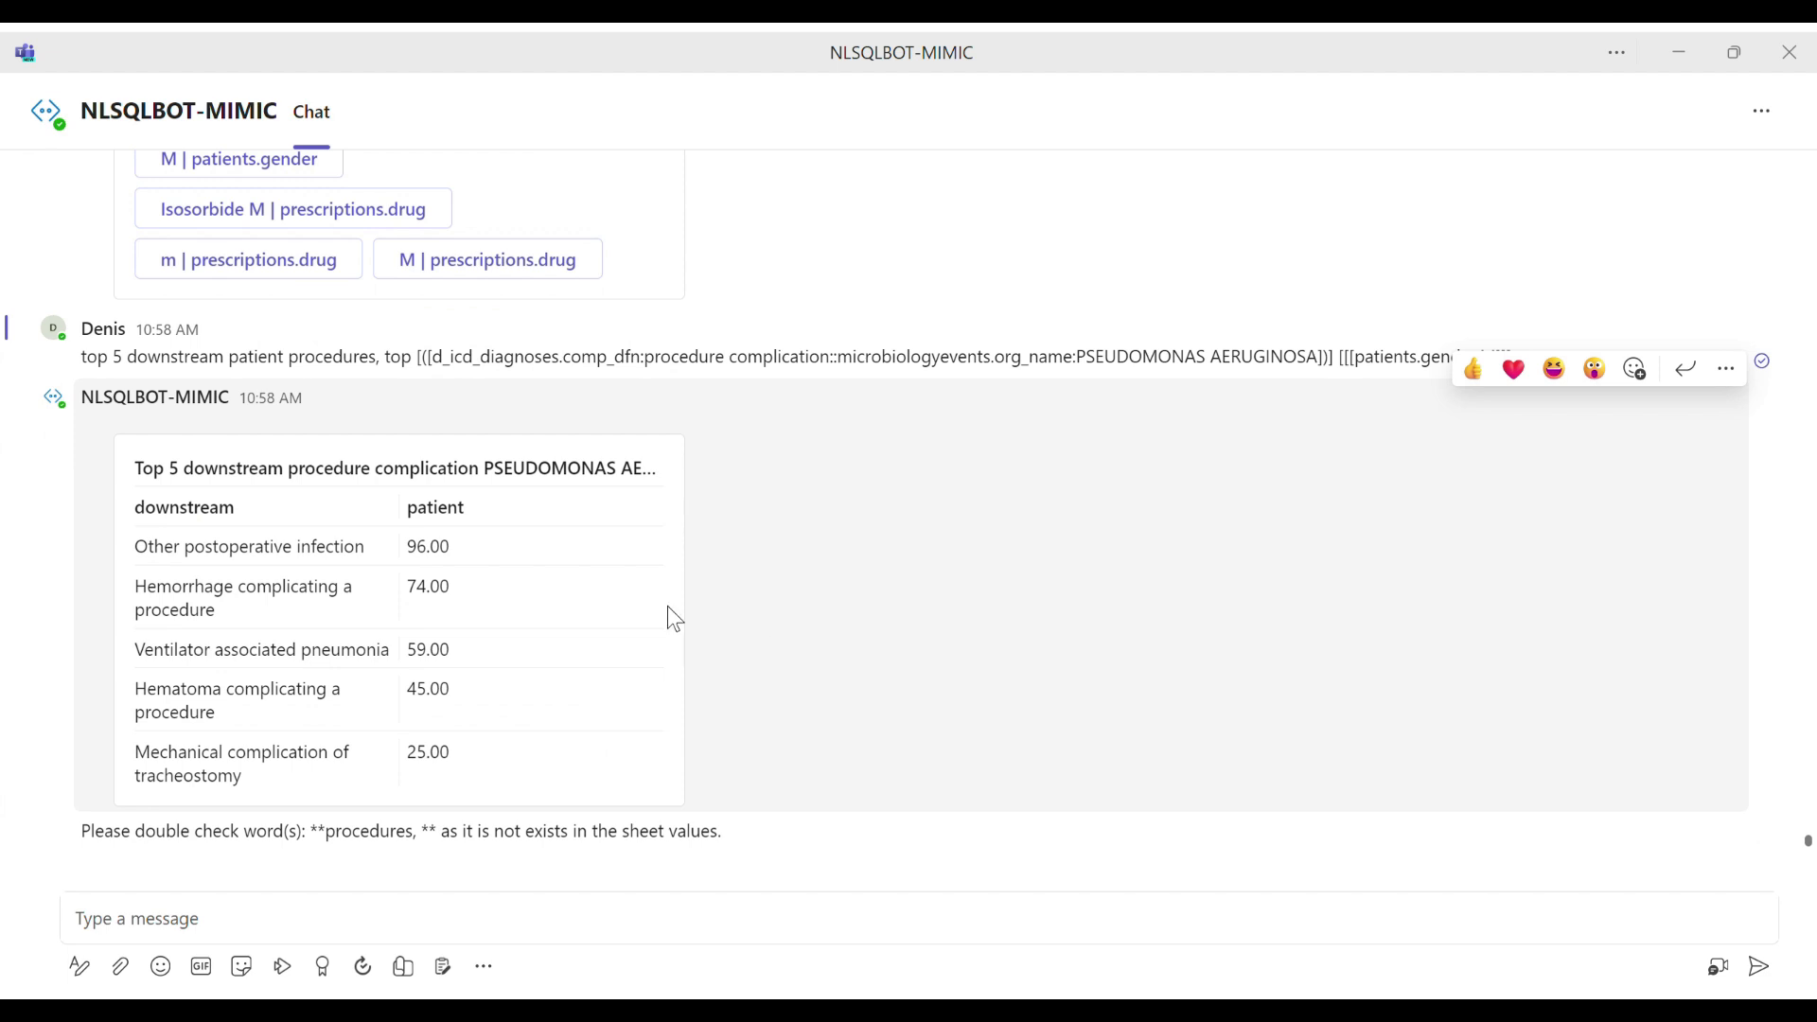
{"action": "left_click_drag", "start_coordinate": [322, 481], "coordinate": [492, 483]}
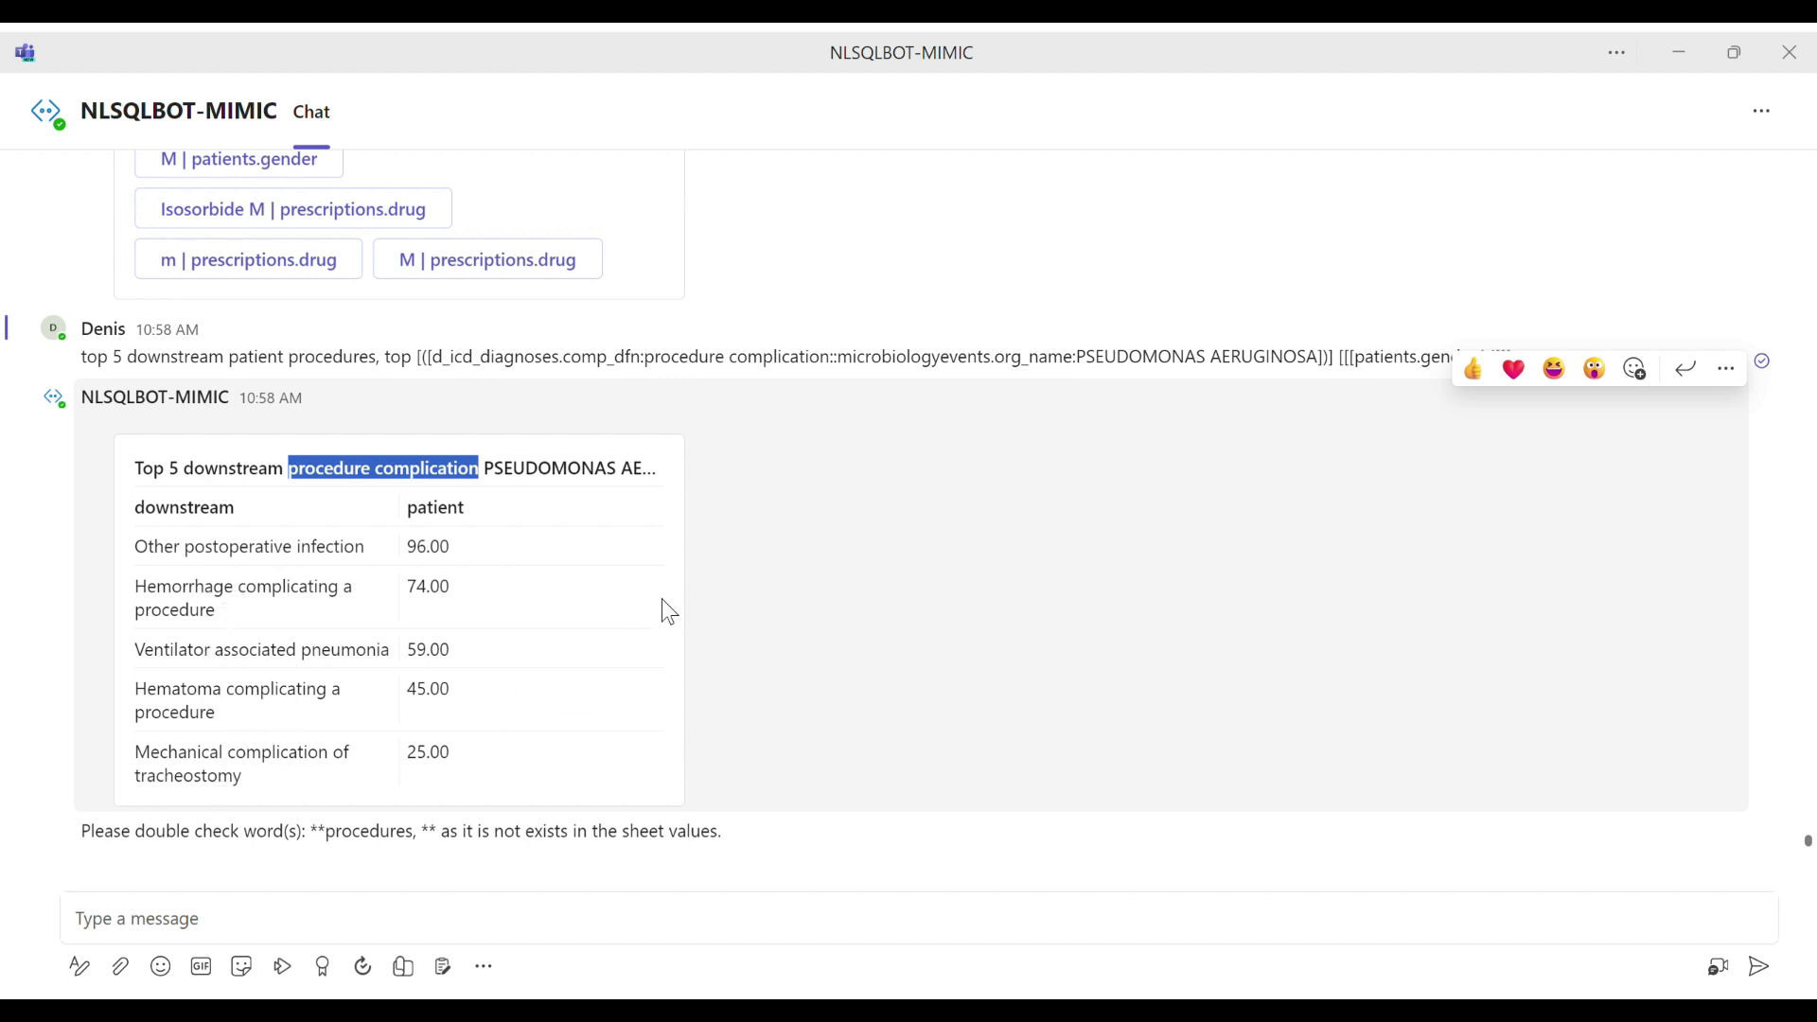
{"action": "left_click", "coordinate": [413, 930]}
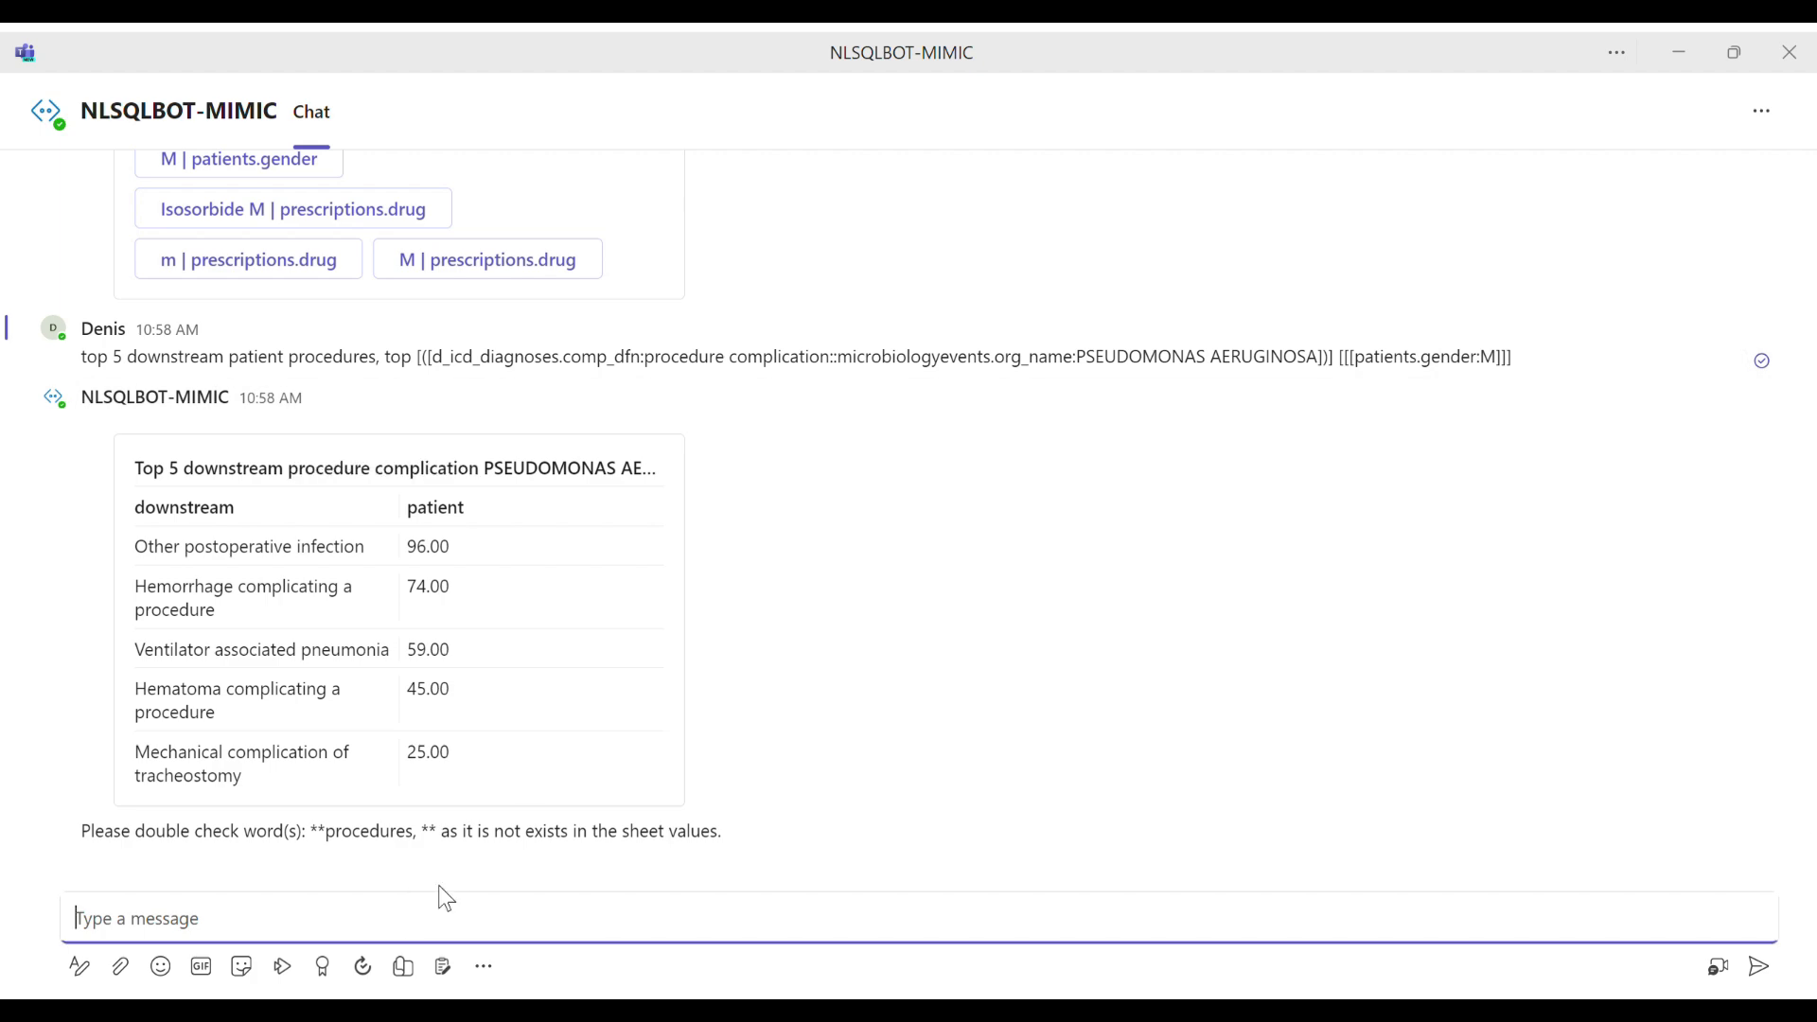
Step: Copy the sent question about male patients with pseudomonas aeruginosa into a new message
{"action": "scroll", "coordinate": [598, 702], "scroll_direction": "up", "scroll_amount": 10}
{"action": "scroll", "coordinate": [599, 636], "scroll_direction": "up", "scroll_amount": 5}
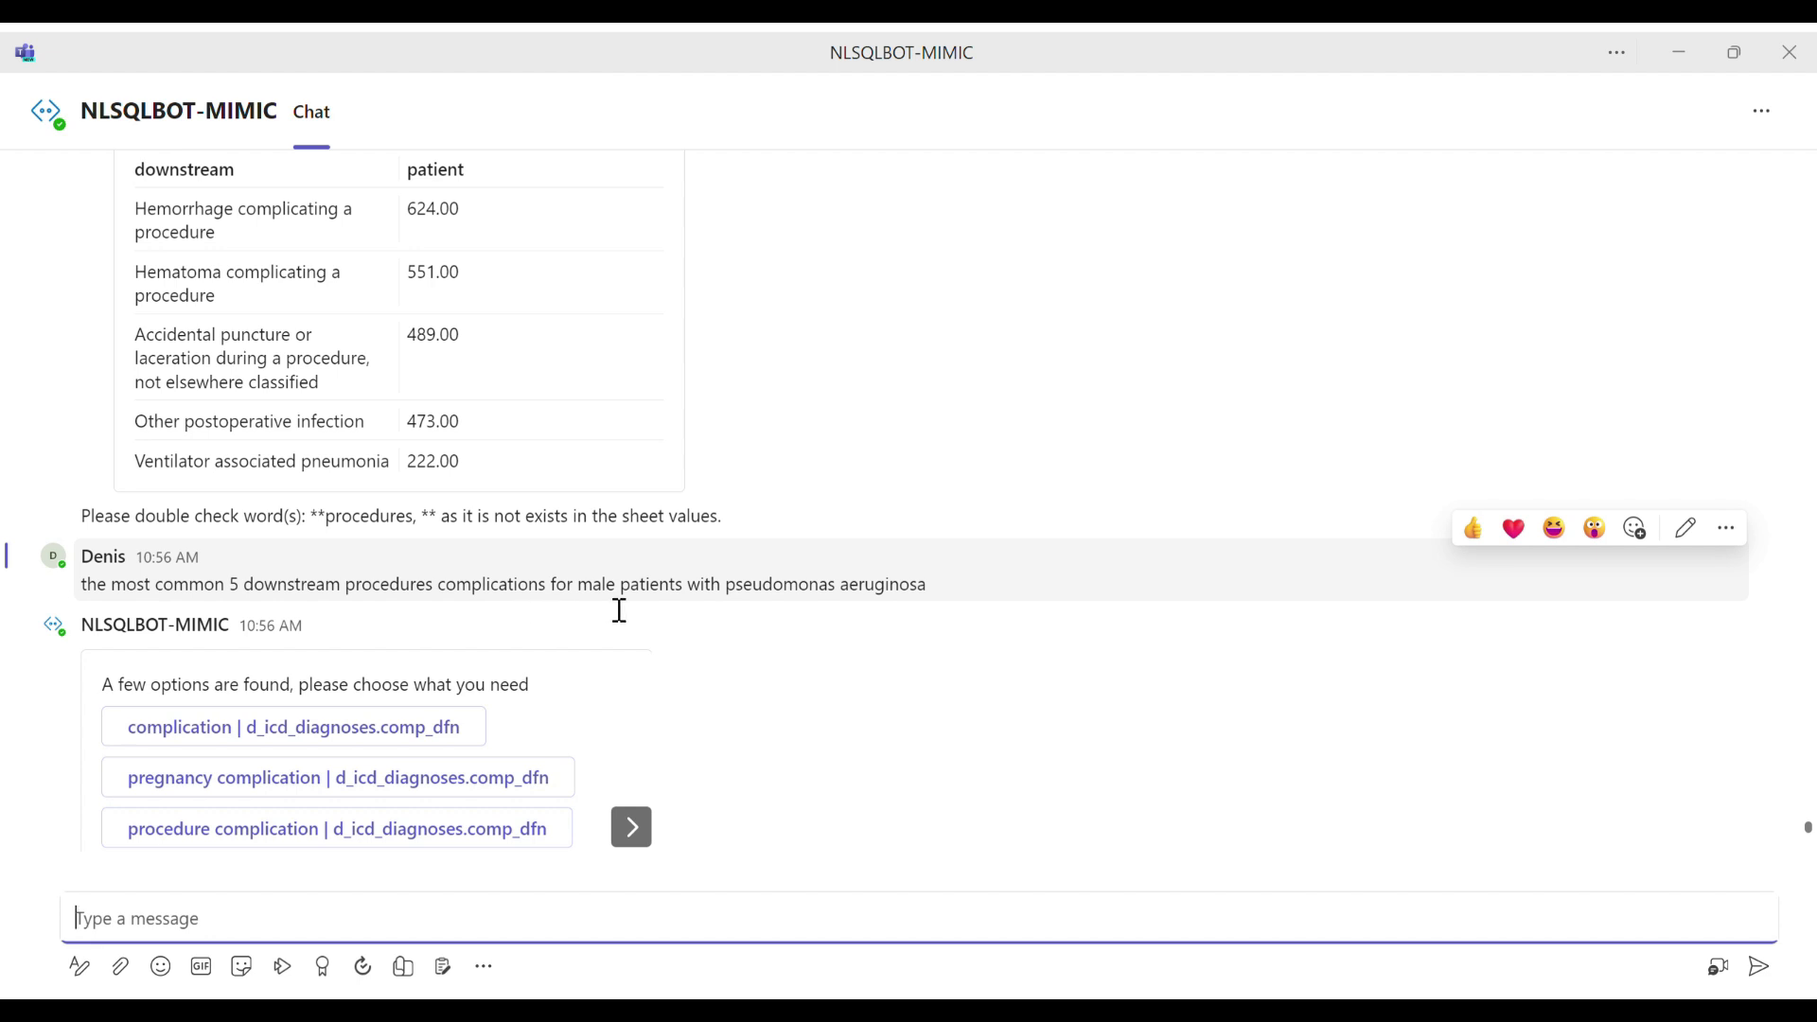
{"action": "left_click_drag", "start_coordinate": [937, 585], "coordinate": [83, 588]}
{"action": "key", "text": "ctrl+c"}
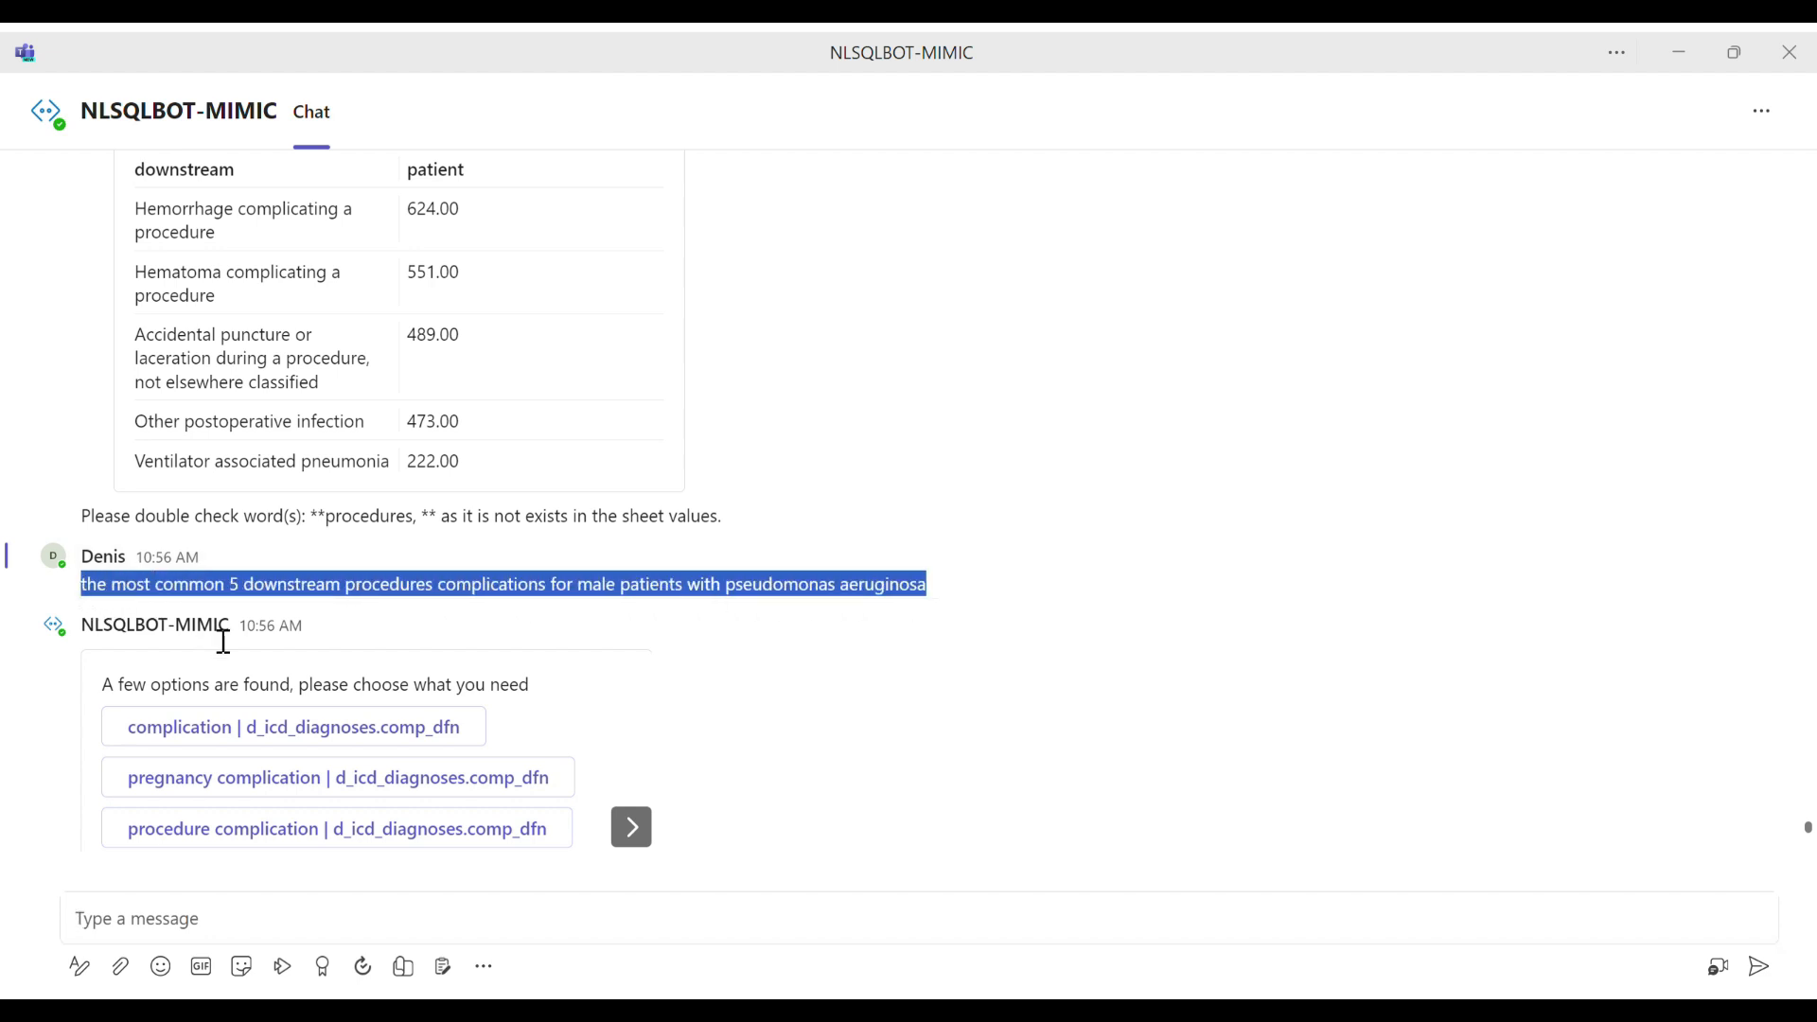
{"action": "left_click", "coordinate": [365, 937]}
{"action": "key", "text": "ctrl+v"}
Step: Remove the word "procedures" from the drafted question and send it to the bot
{"action": "left_click", "coordinate": [435, 927]}
{"action": "left_click_drag", "start_coordinate": [443, 935], "coordinate": [340, 927]}
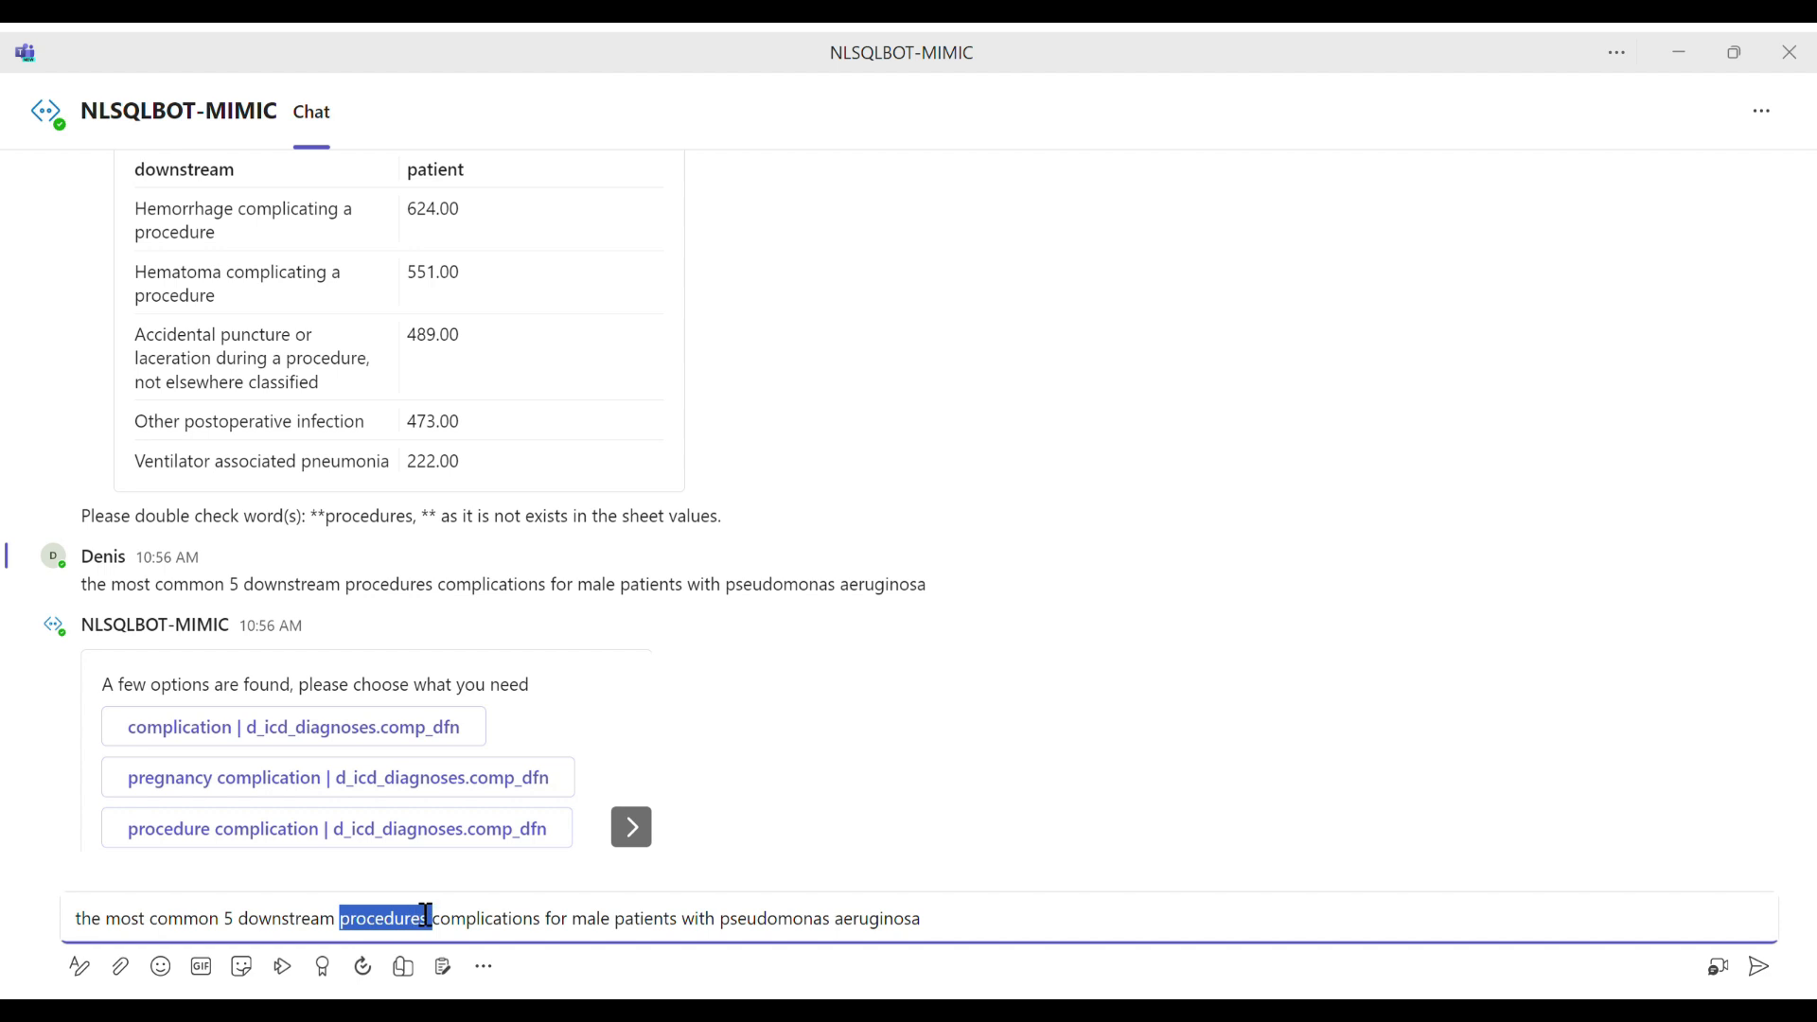
{"action": "key", "text": "BackSpace"}
{"action": "left_click", "coordinate": [918, 935]}
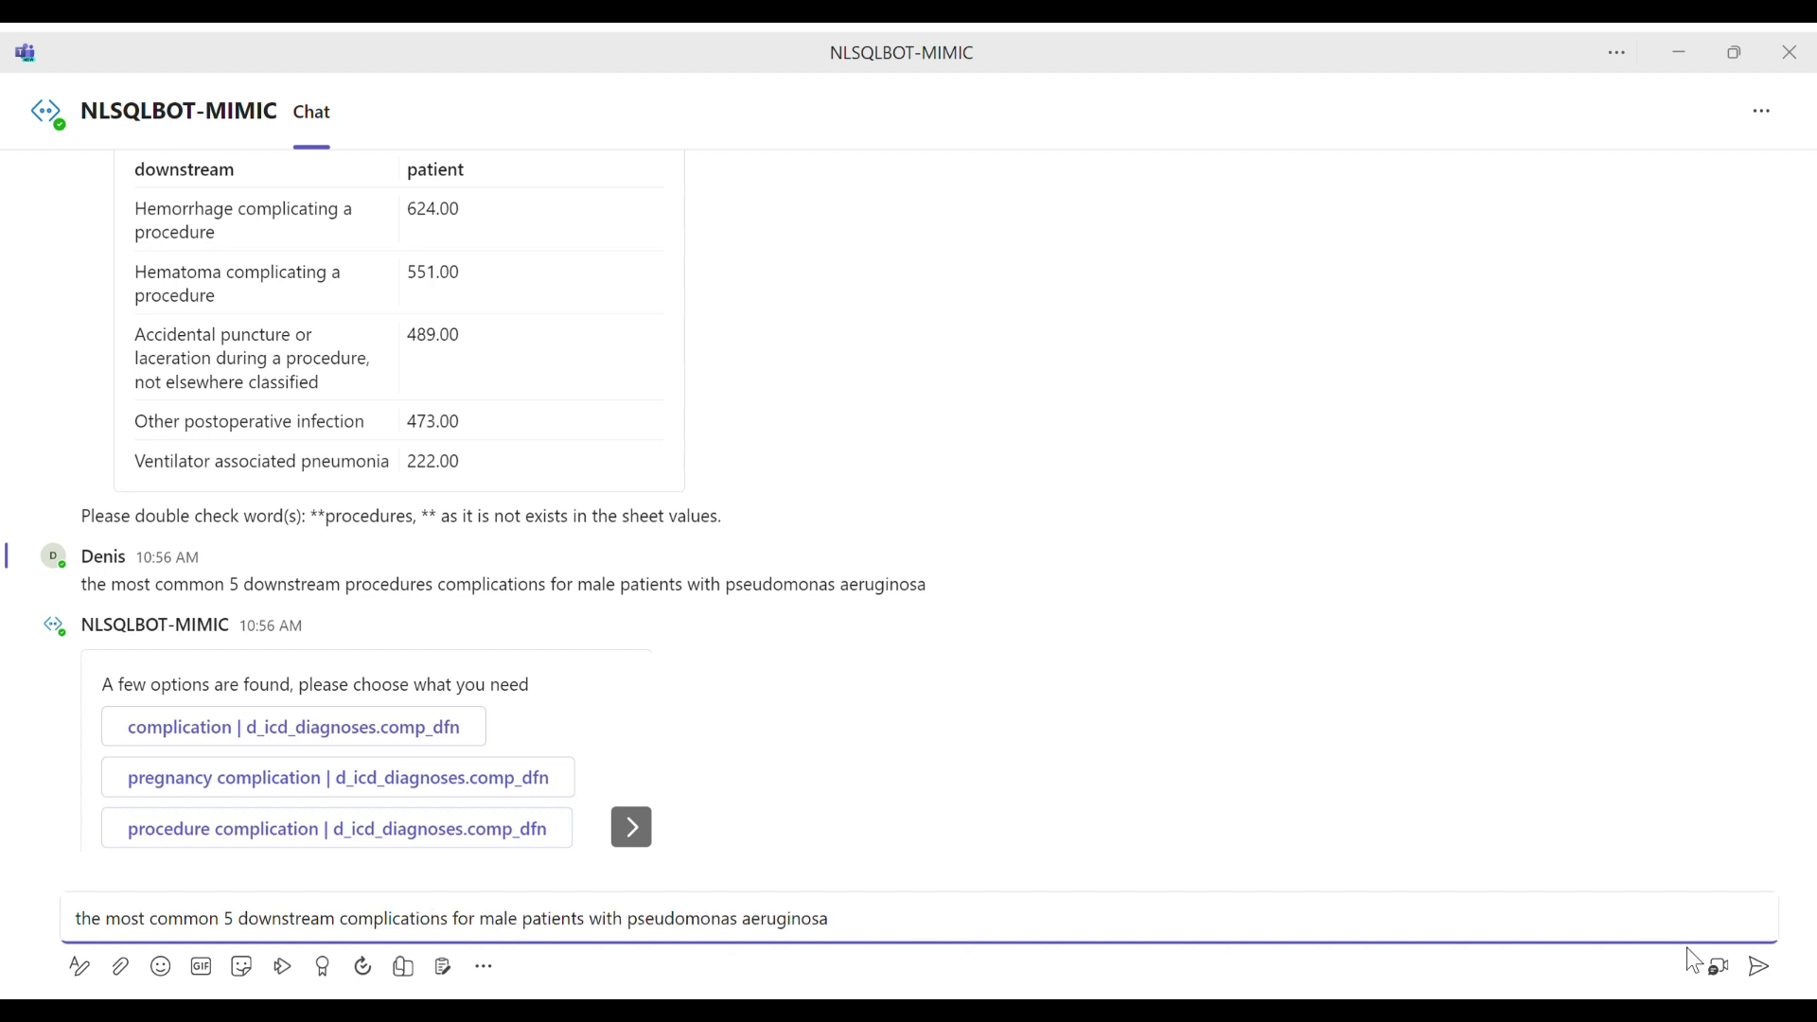
{"action": "left_click", "coordinate": [1760, 966]}
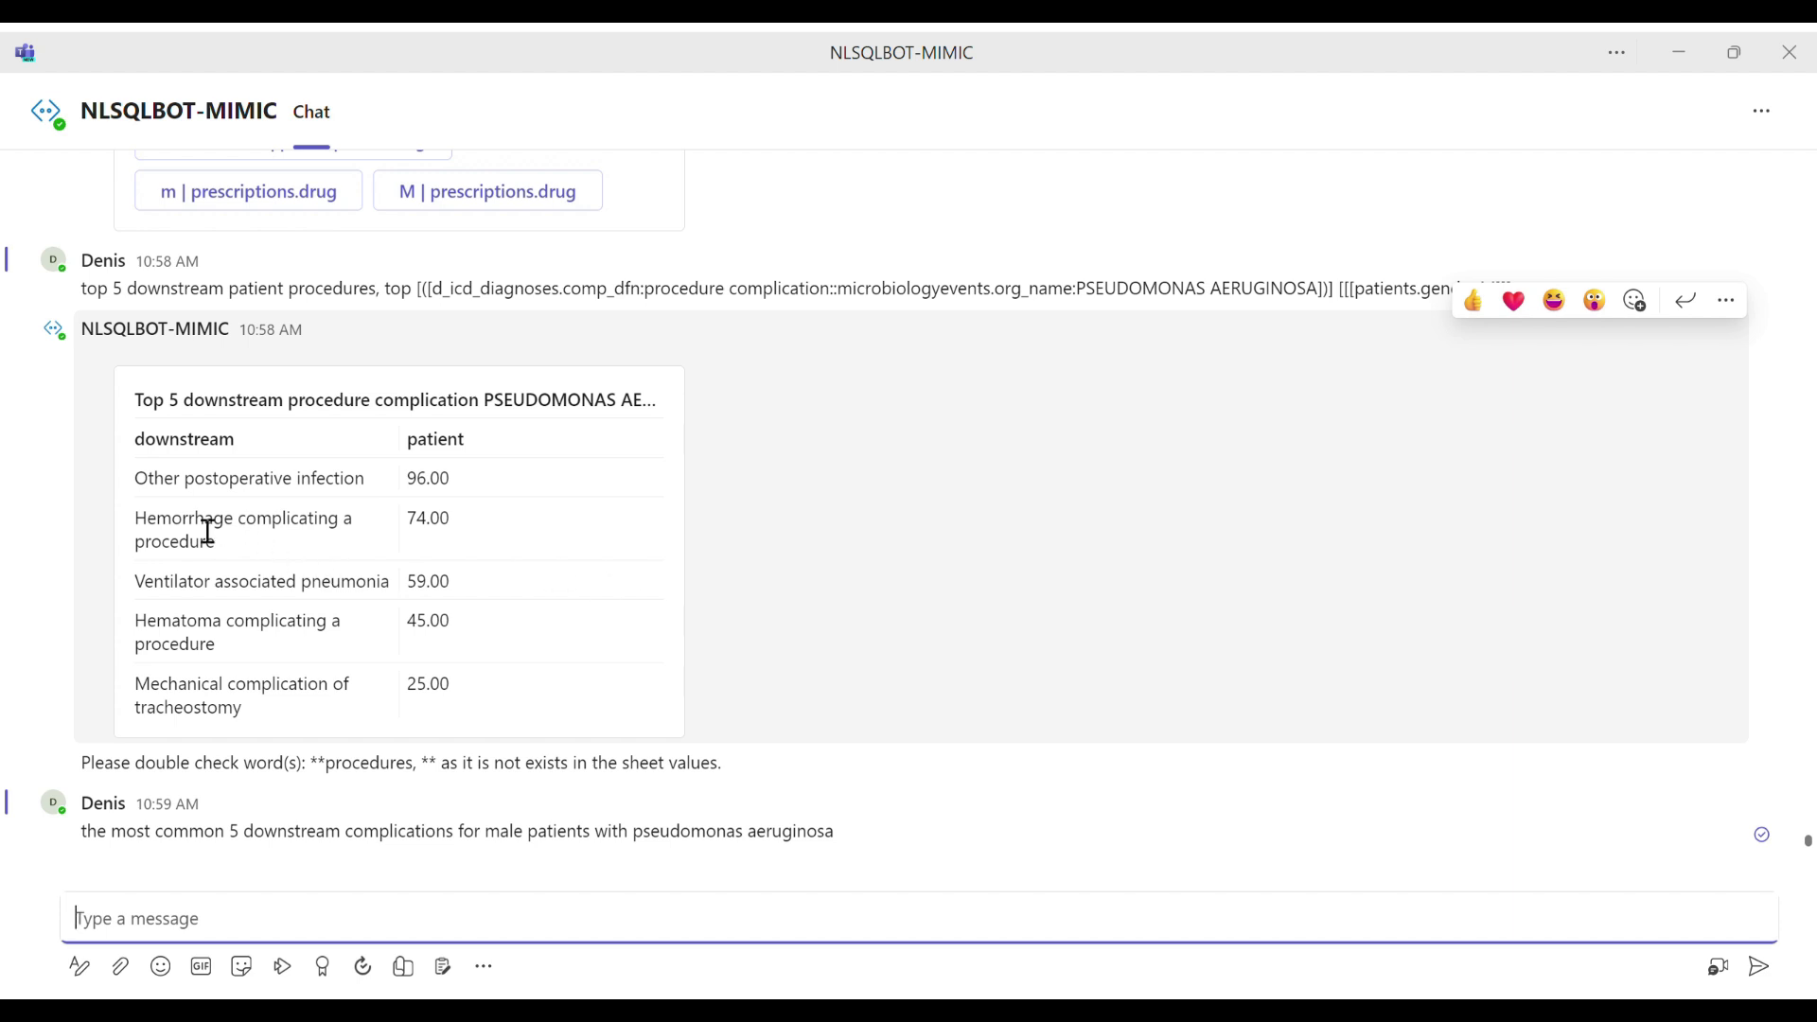
Step: Answer the bot's successive options with "PSEUDOMONAS AERUGINOSA | microbiologyevents.org_name", "complication | d_icd_diagnoses.comp_dfn" and "M | patients.gender"
{"action": "left_click_drag", "start_coordinate": [193, 591], "coordinate": [324, 592]}
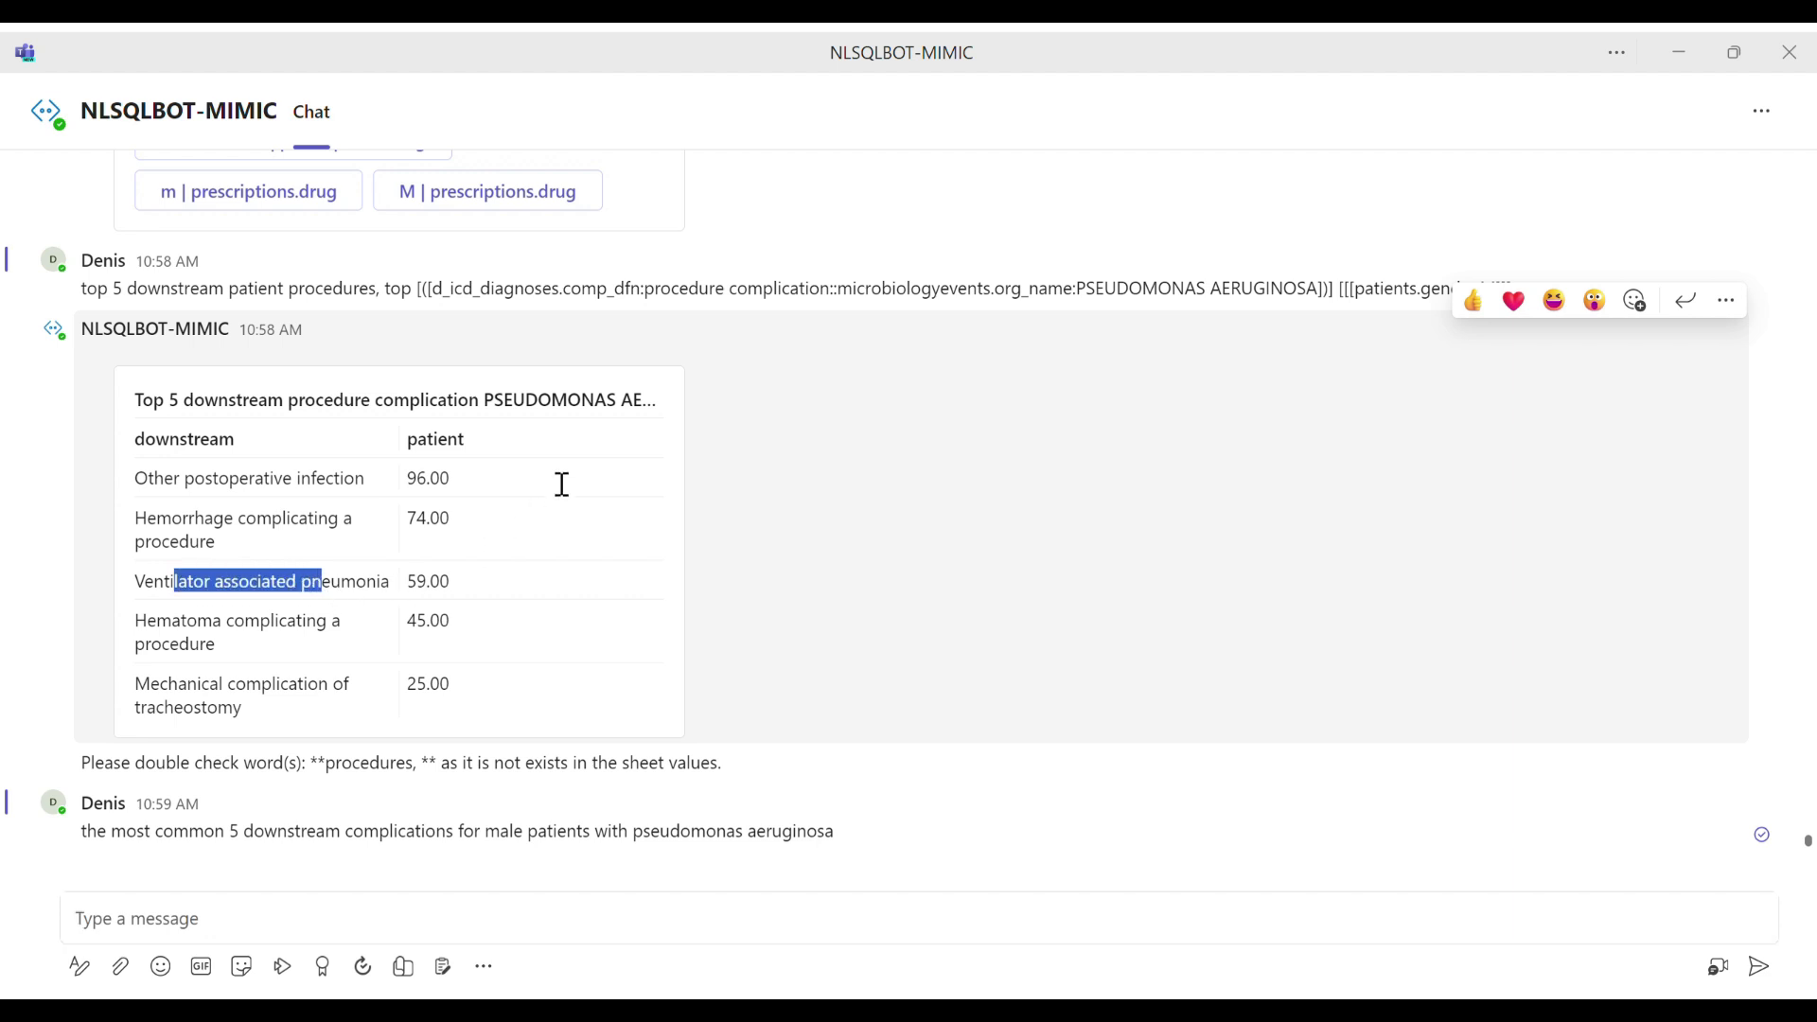
{"action": "left_click", "coordinate": [236, 499]}
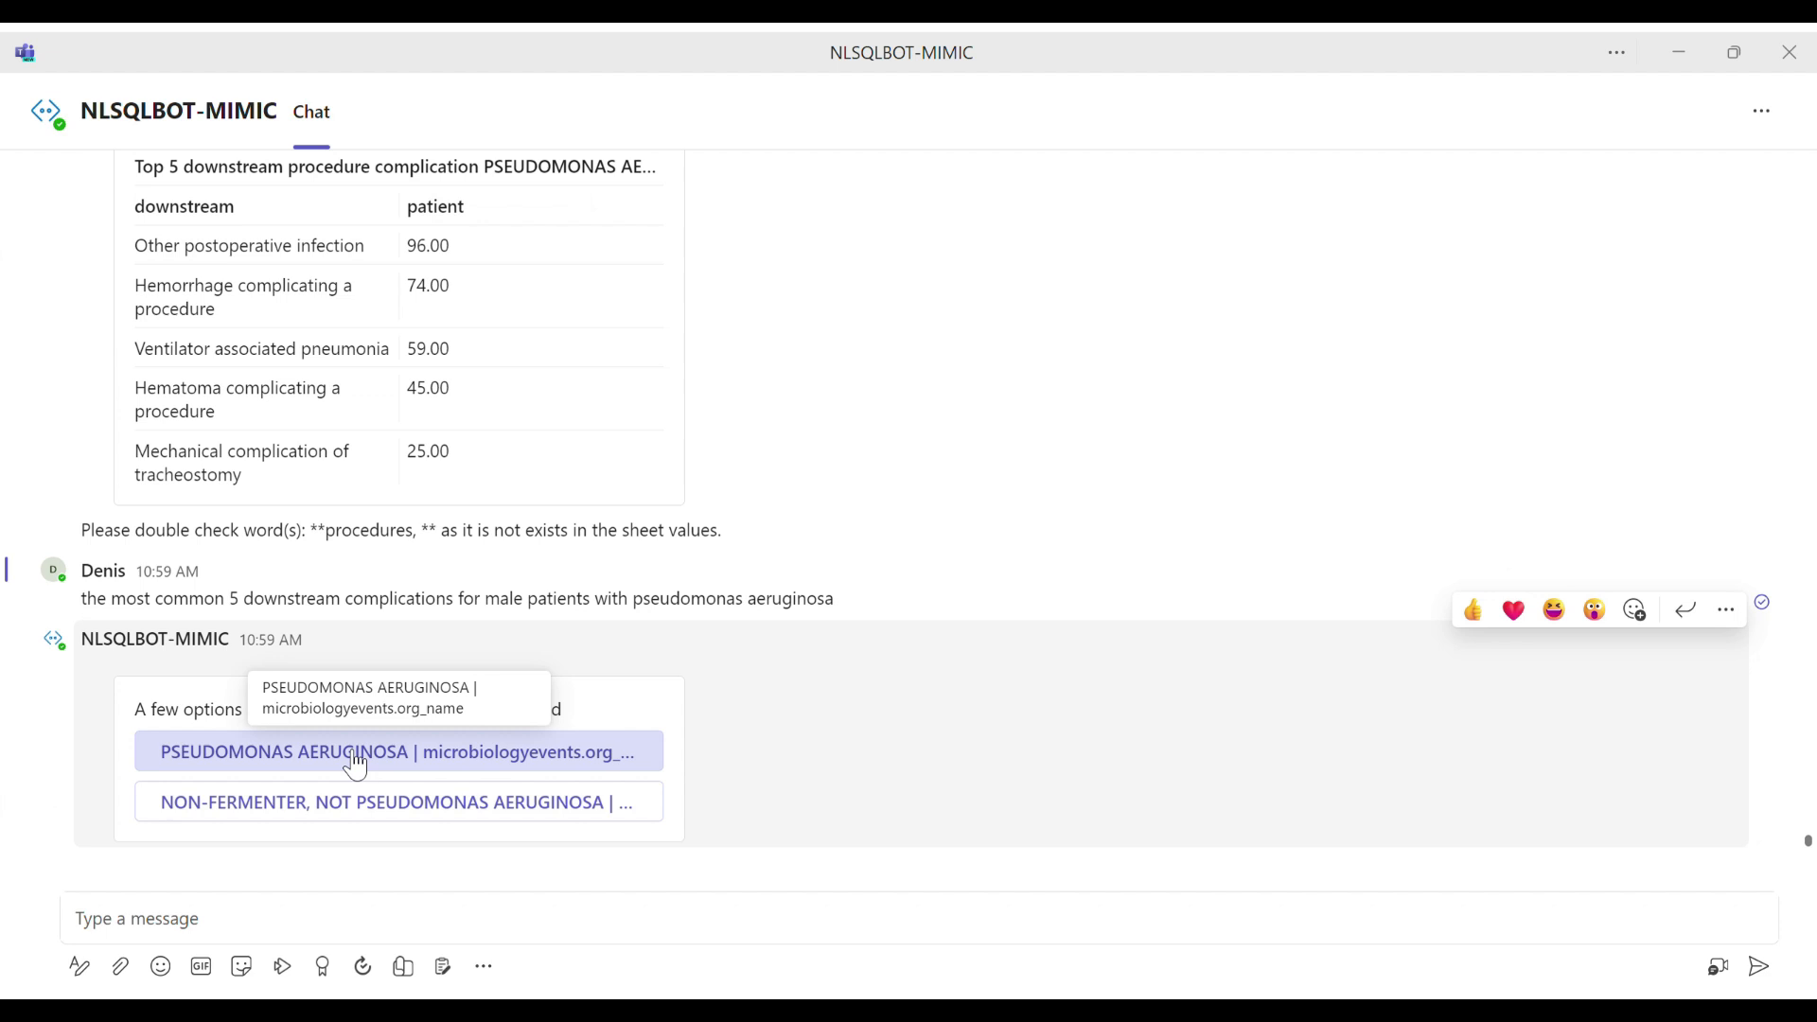
{"action": "left_click", "coordinate": [358, 764]}
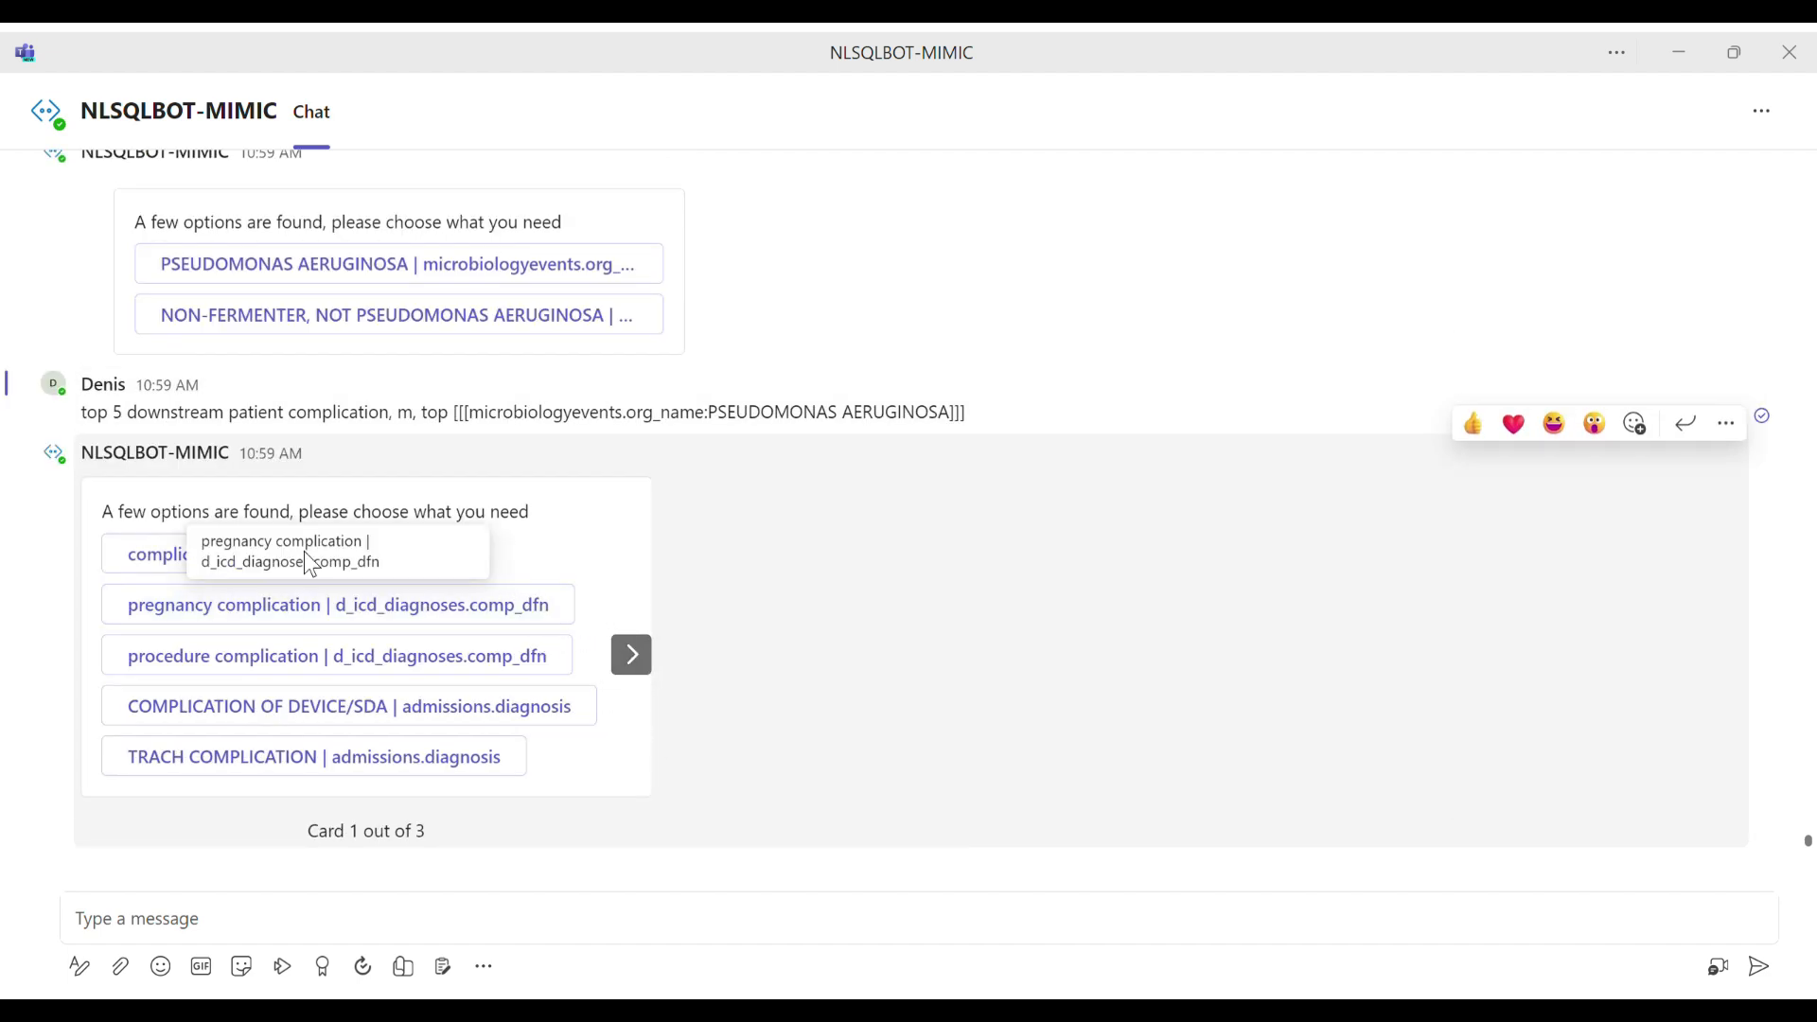
{"action": "left_click", "coordinate": [176, 566]}
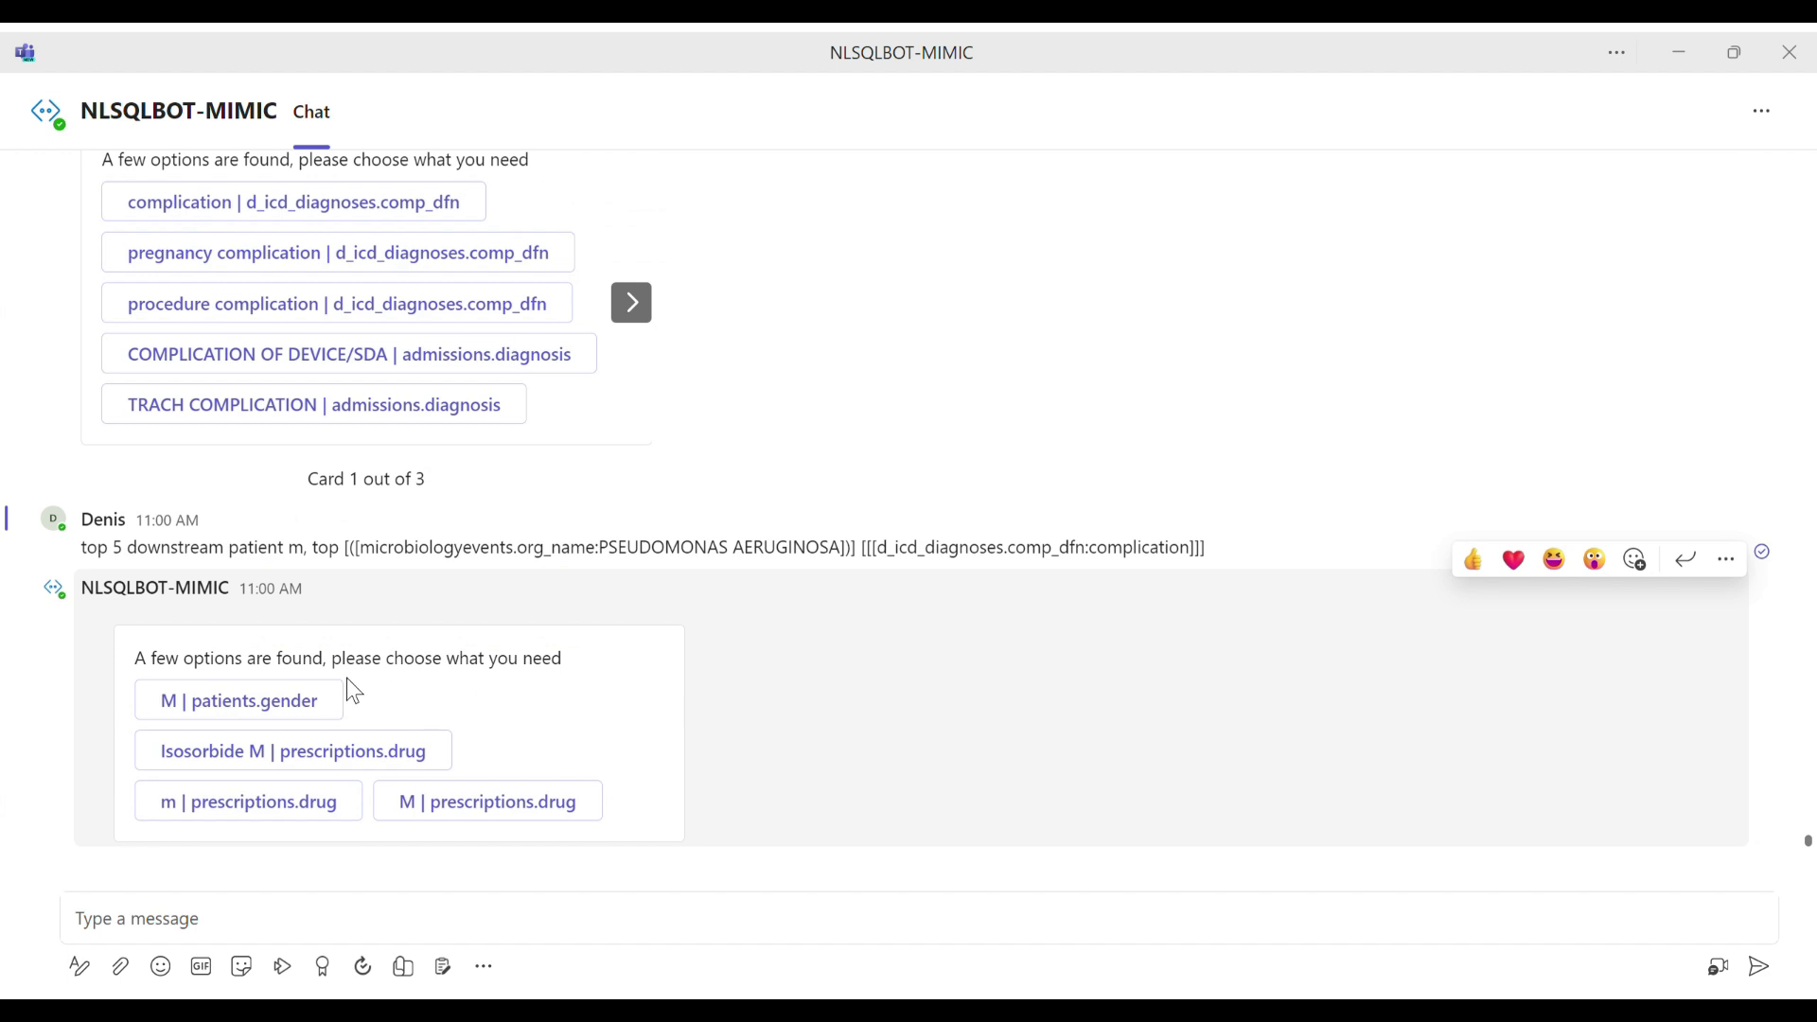
{"action": "left_click", "coordinate": [291, 708]}
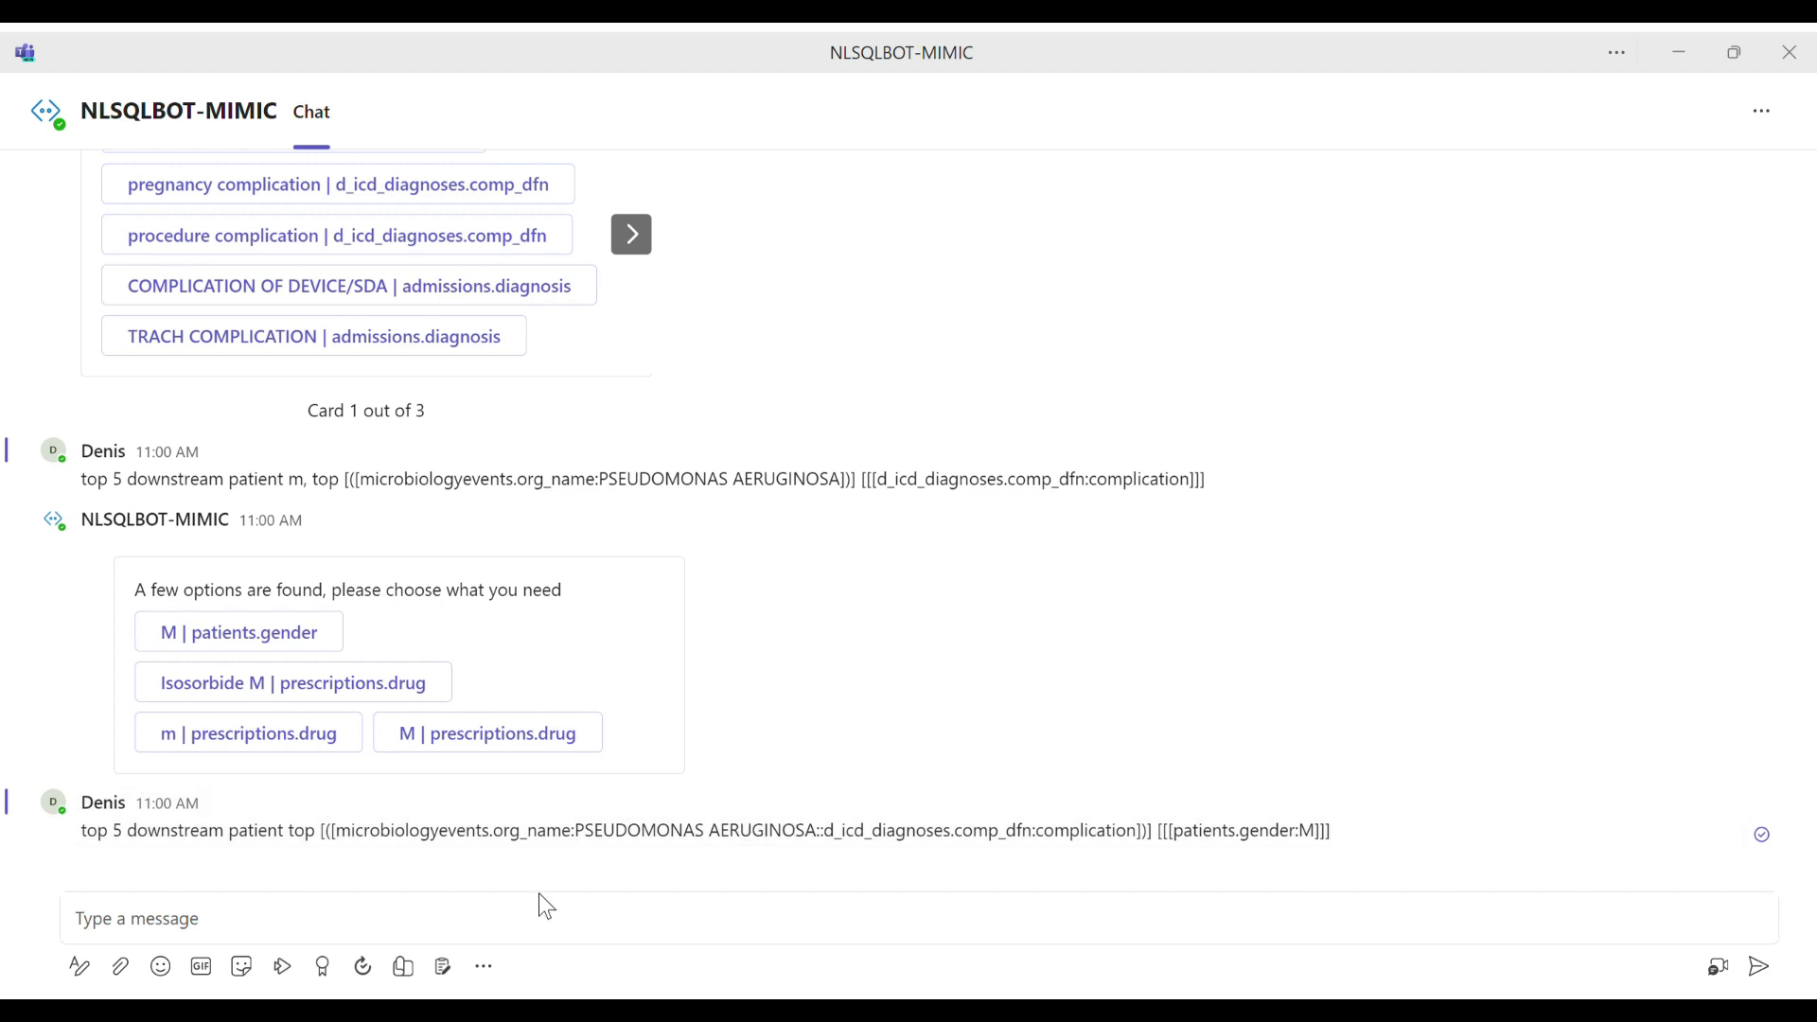
{"action": "left_click", "coordinate": [556, 923]}
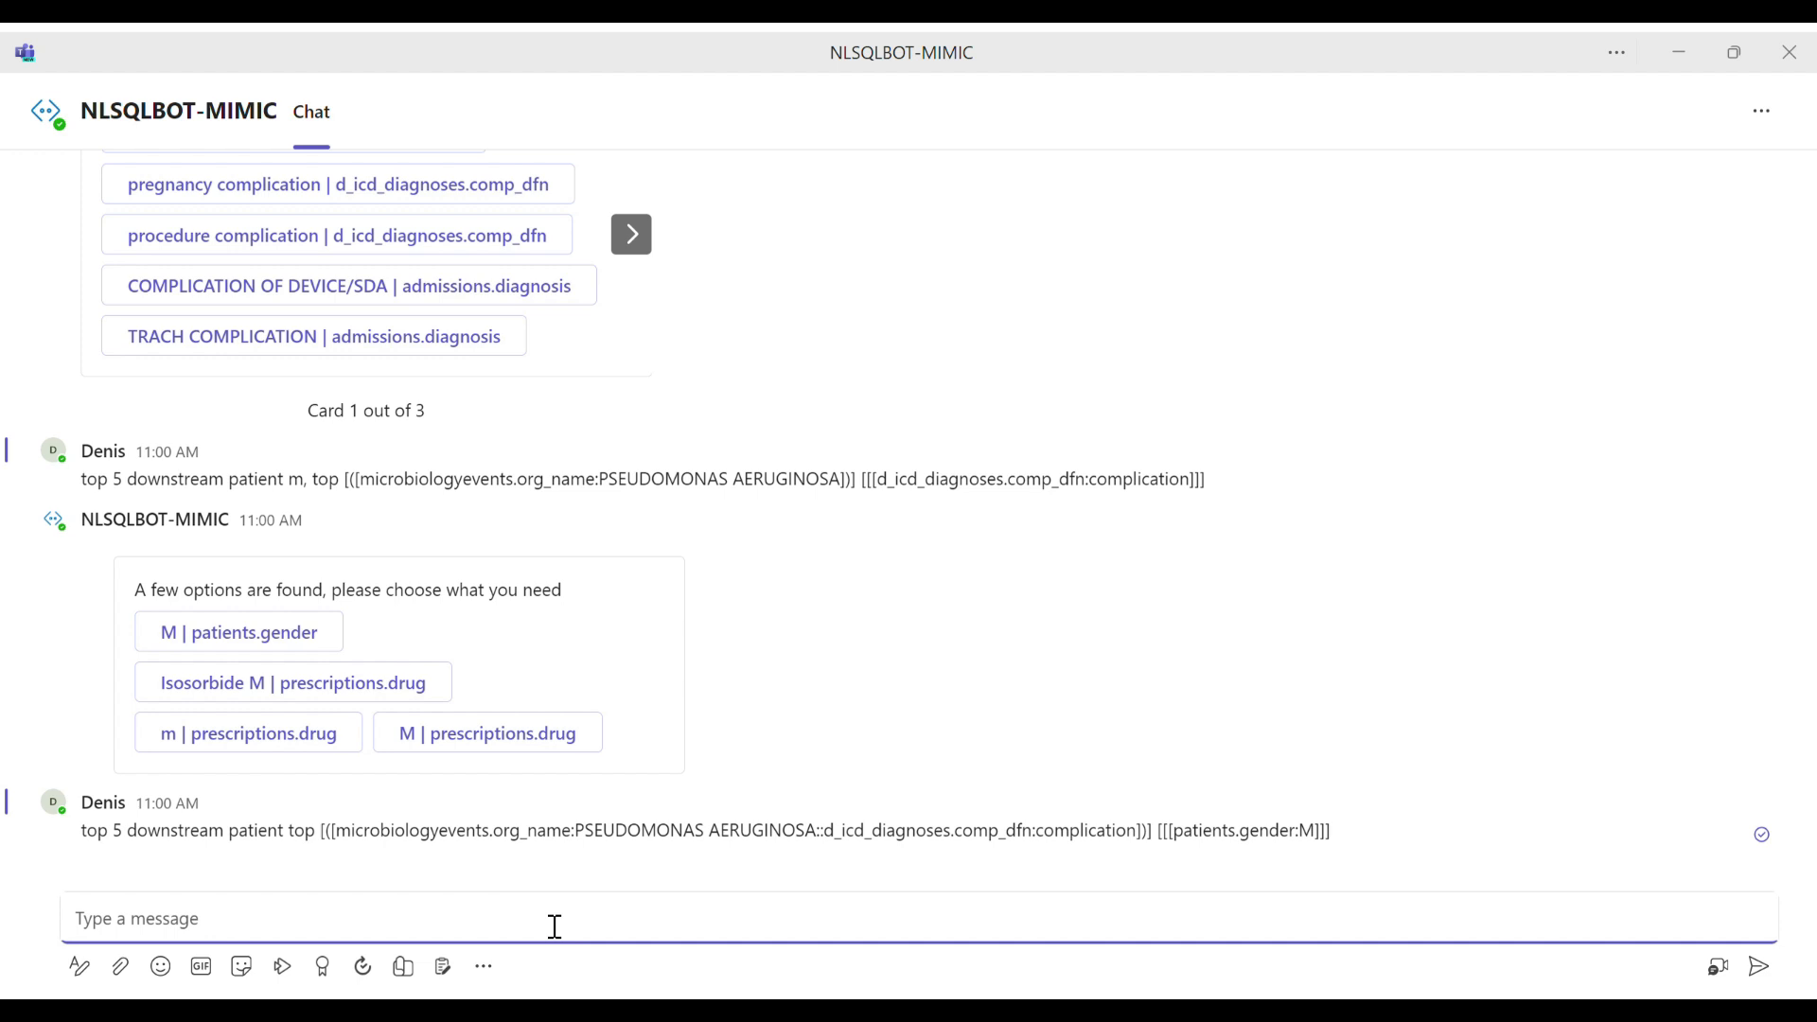
{"action": "left_click", "coordinate": [717, 81]}
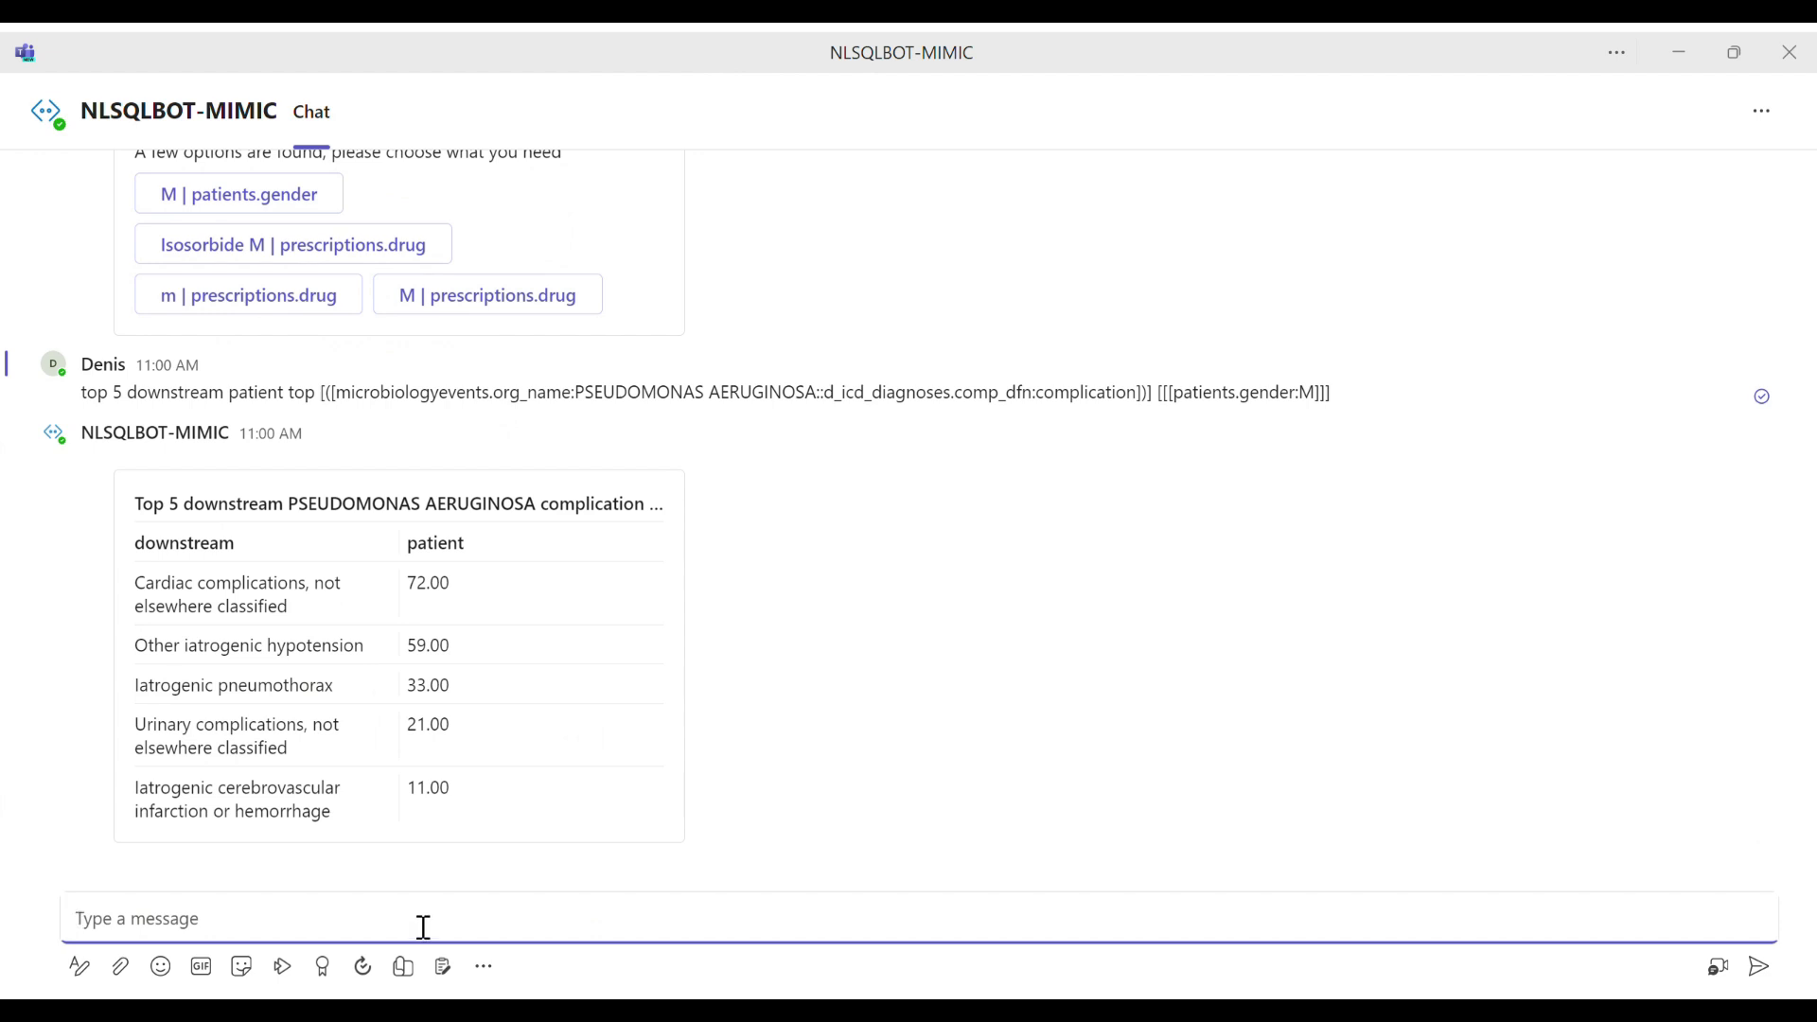
Step: Compare the complications listed in the new result table with those in the earlier procedure complication table
{"action": "left_click_drag", "start_coordinate": [201, 585], "coordinate": [325, 653]}
{"action": "left_click_drag", "start_coordinate": [192, 688], "coordinate": [330, 709]}
{"action": "left_click_drag", "start_coordinate": [200, 728], "coordinate": [316, 839]}
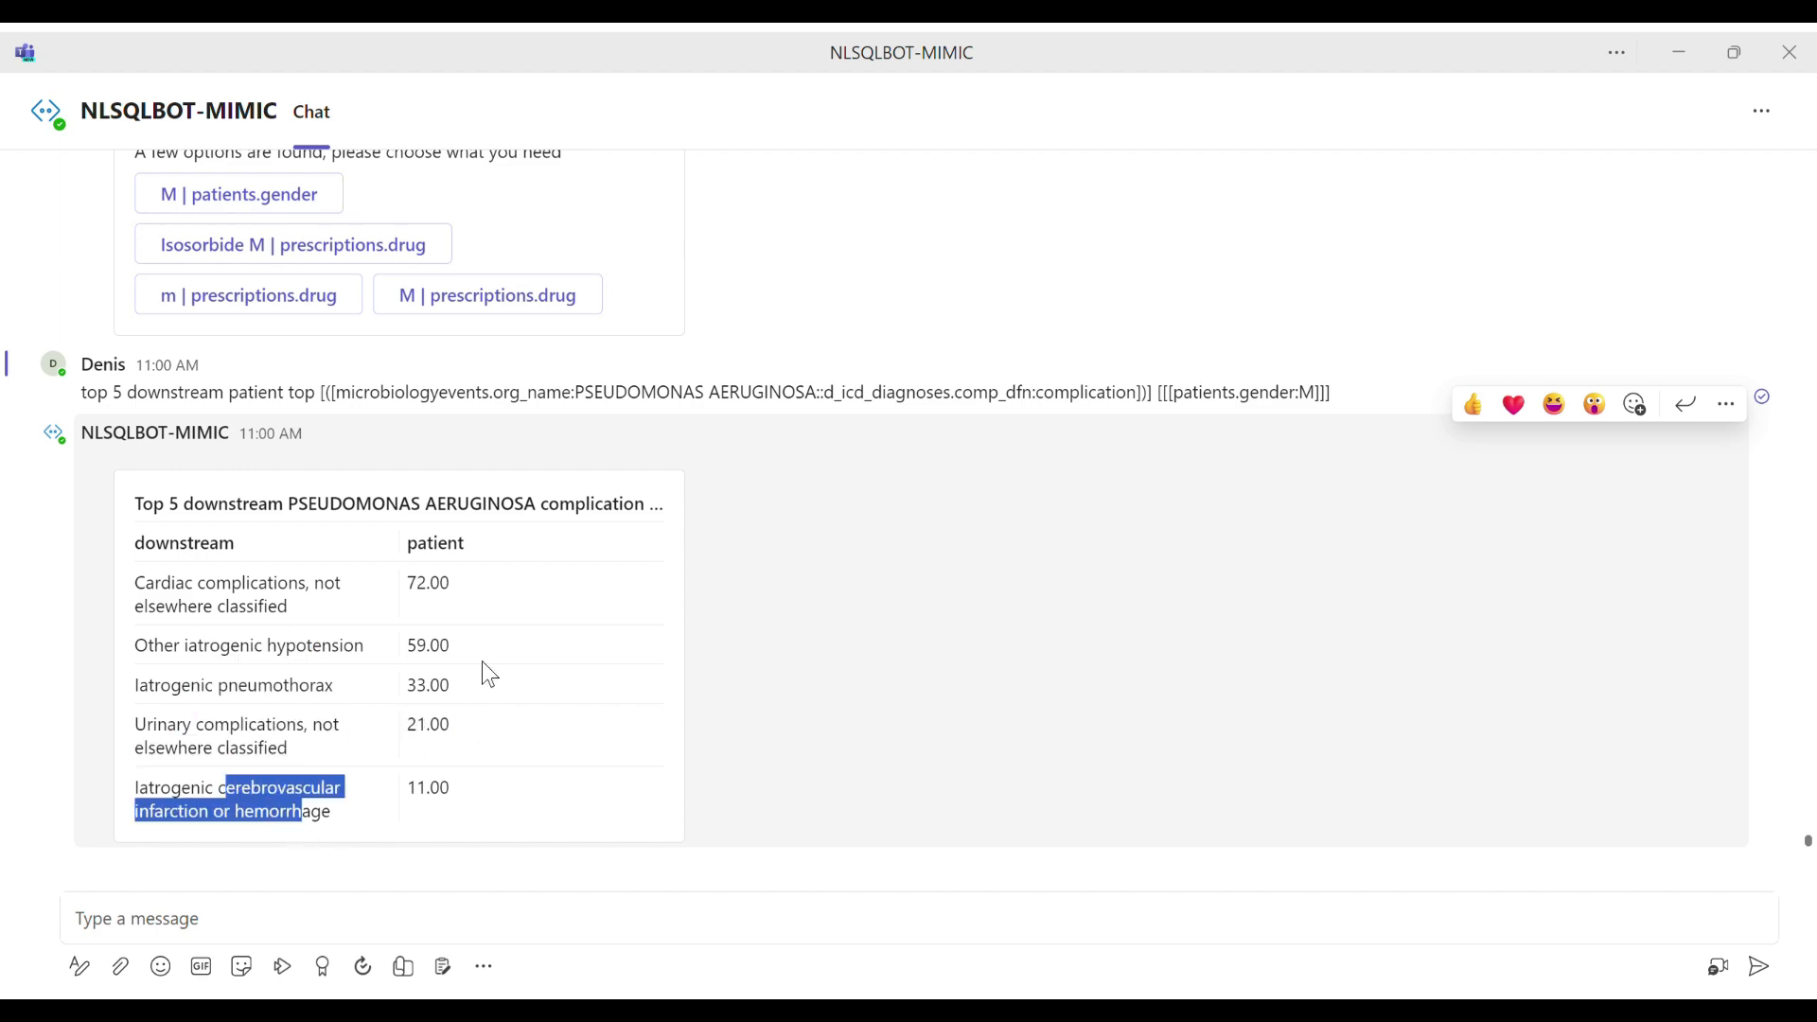
{"action": "scroll", "coordinate": [484, 657], "scroll_direction": "up", "scroll_amount": 10}
{"action": "scroll", "coordinate": [491, 657], "scroll_direction": "up", "scroll_amount": 6}
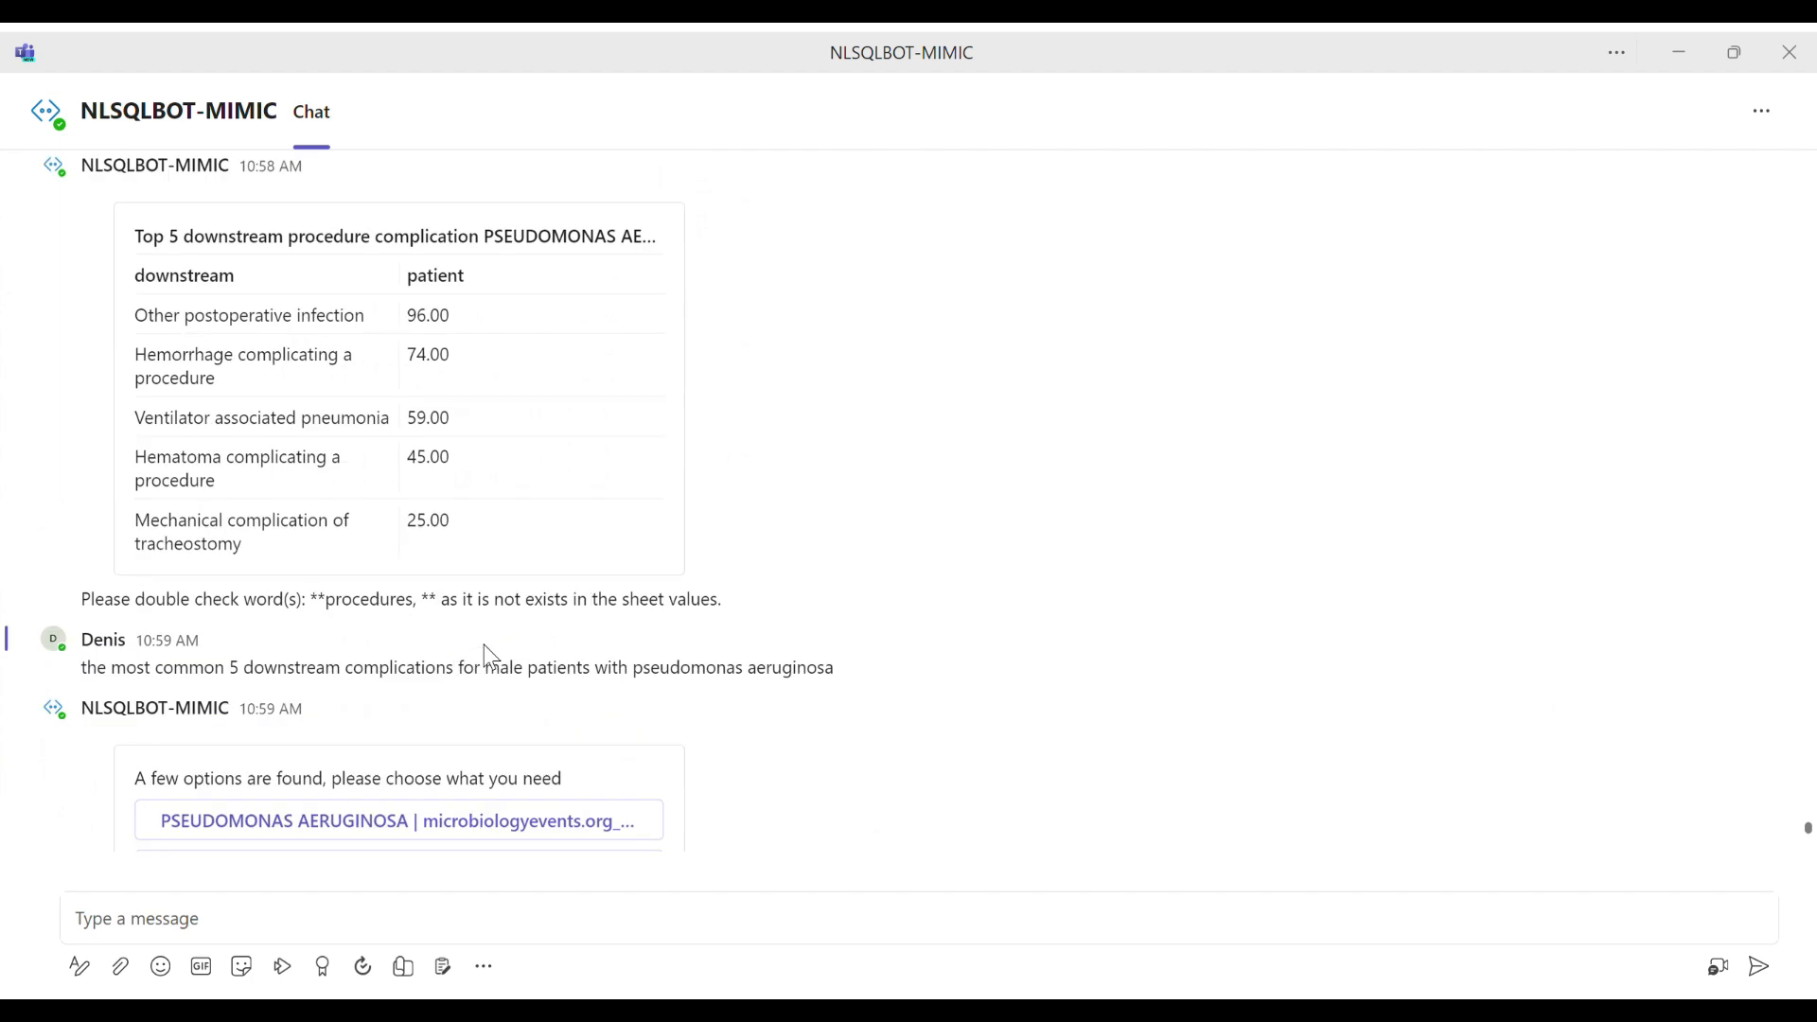
{"action": "left_click_drag", "start_coordinate": [232, 523], "coordinate": [299, 560]}
{"action": "scroll", "coordinate": [513, 632], "scroll_direction": "down", "scroll_amount": 15}
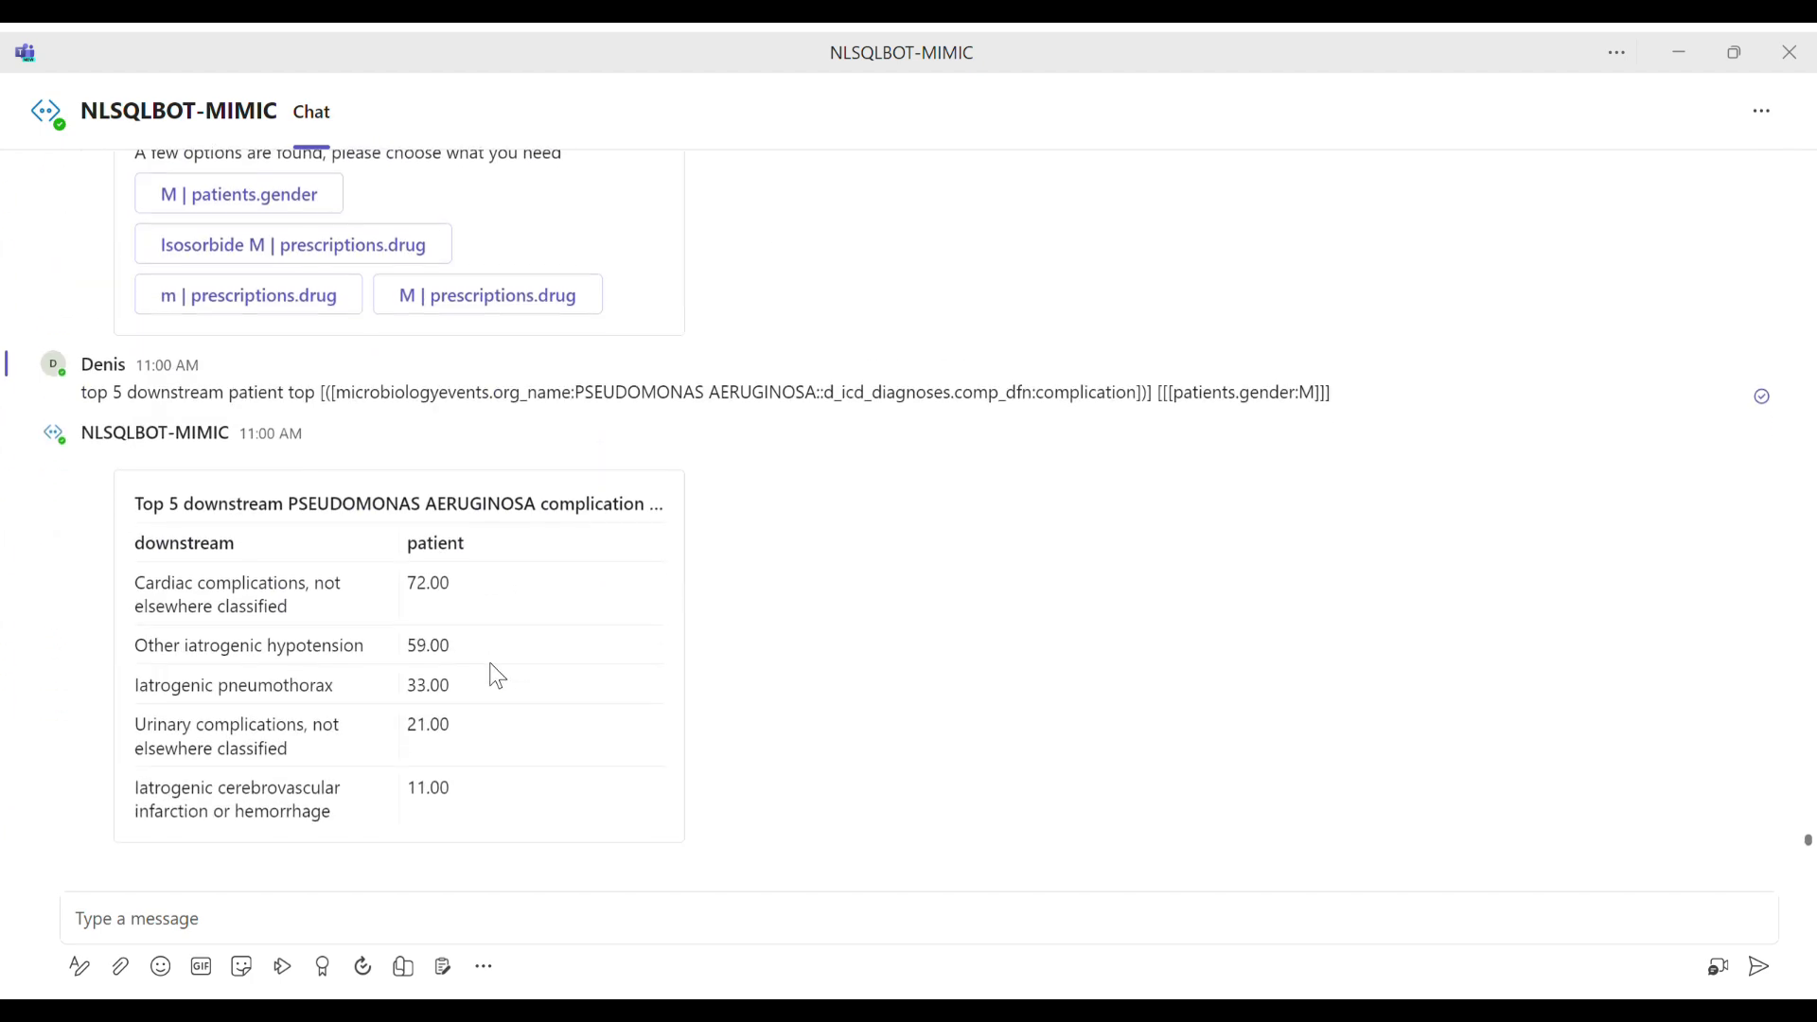
Step: Paste and send the question "the most common 5 downstream complications for patients using digoxin and erythromycin"
{"action": "left_click", "coordinate": [238, 937]}
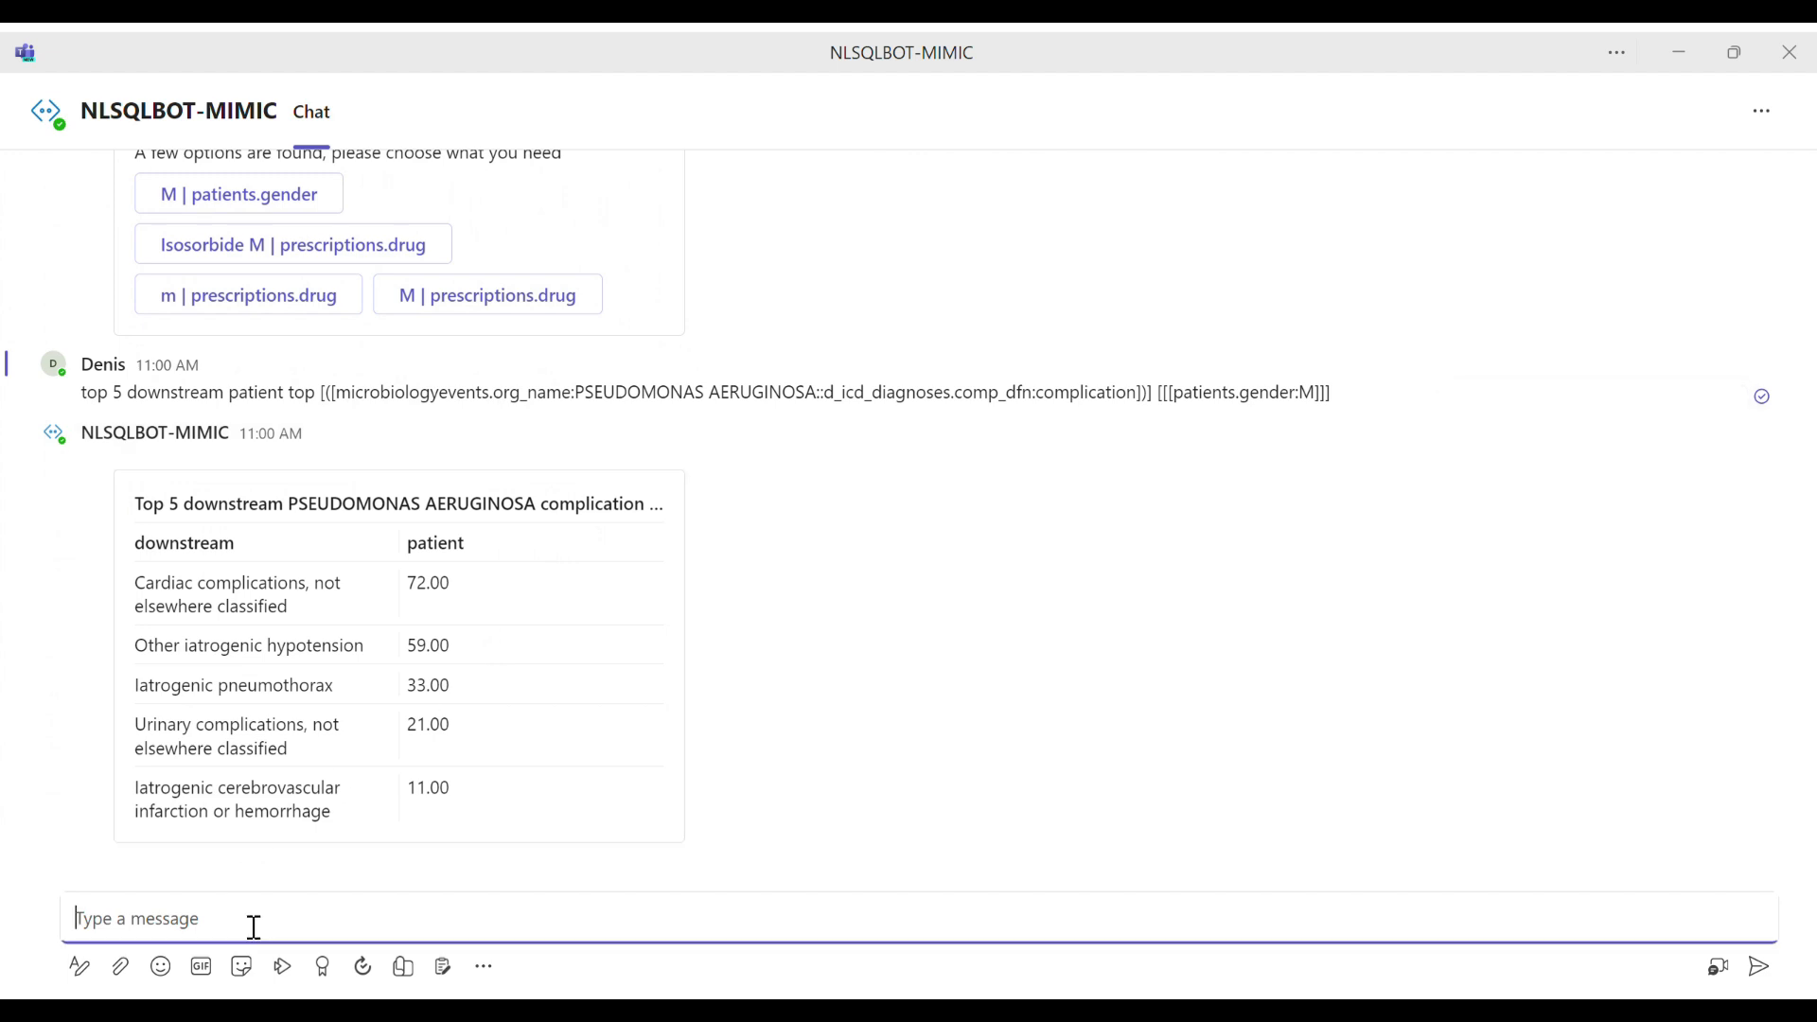
{"action": "type", "text": "the most common 5 downstream complications for patients using digoxin and erythromycin"}
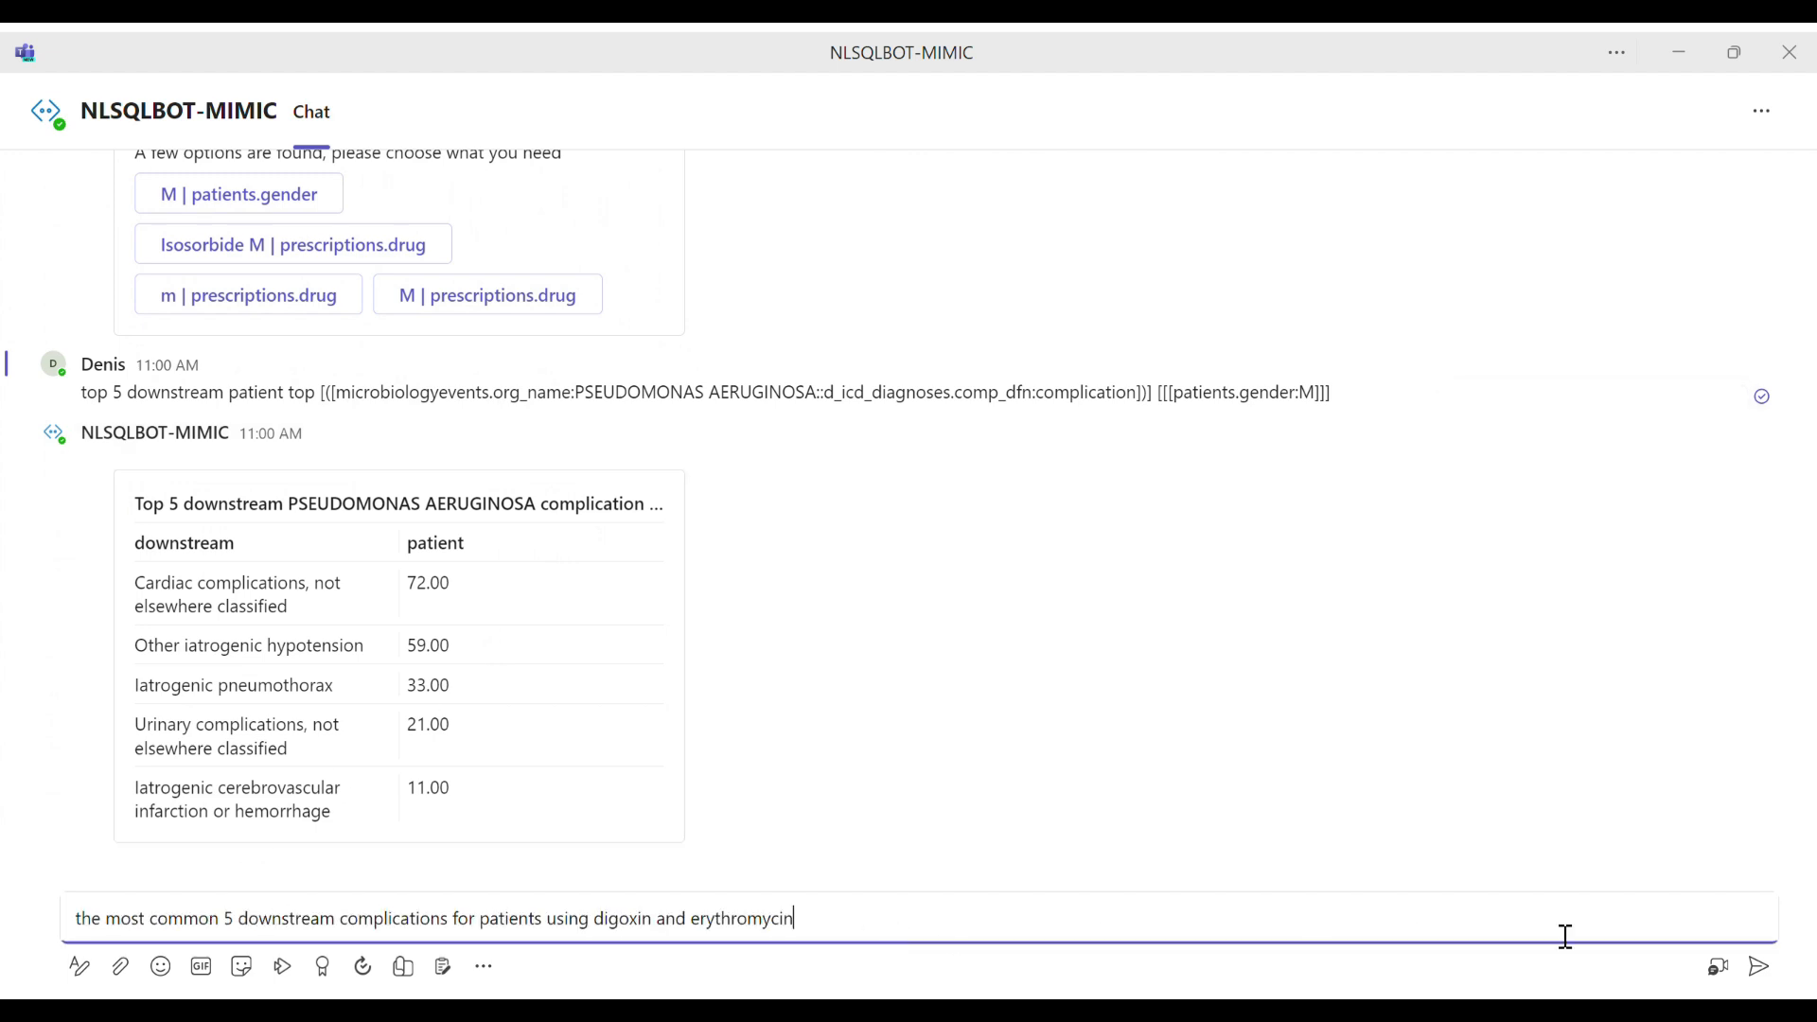
{"action": "left_click", "coordinate": [1760, 969]}
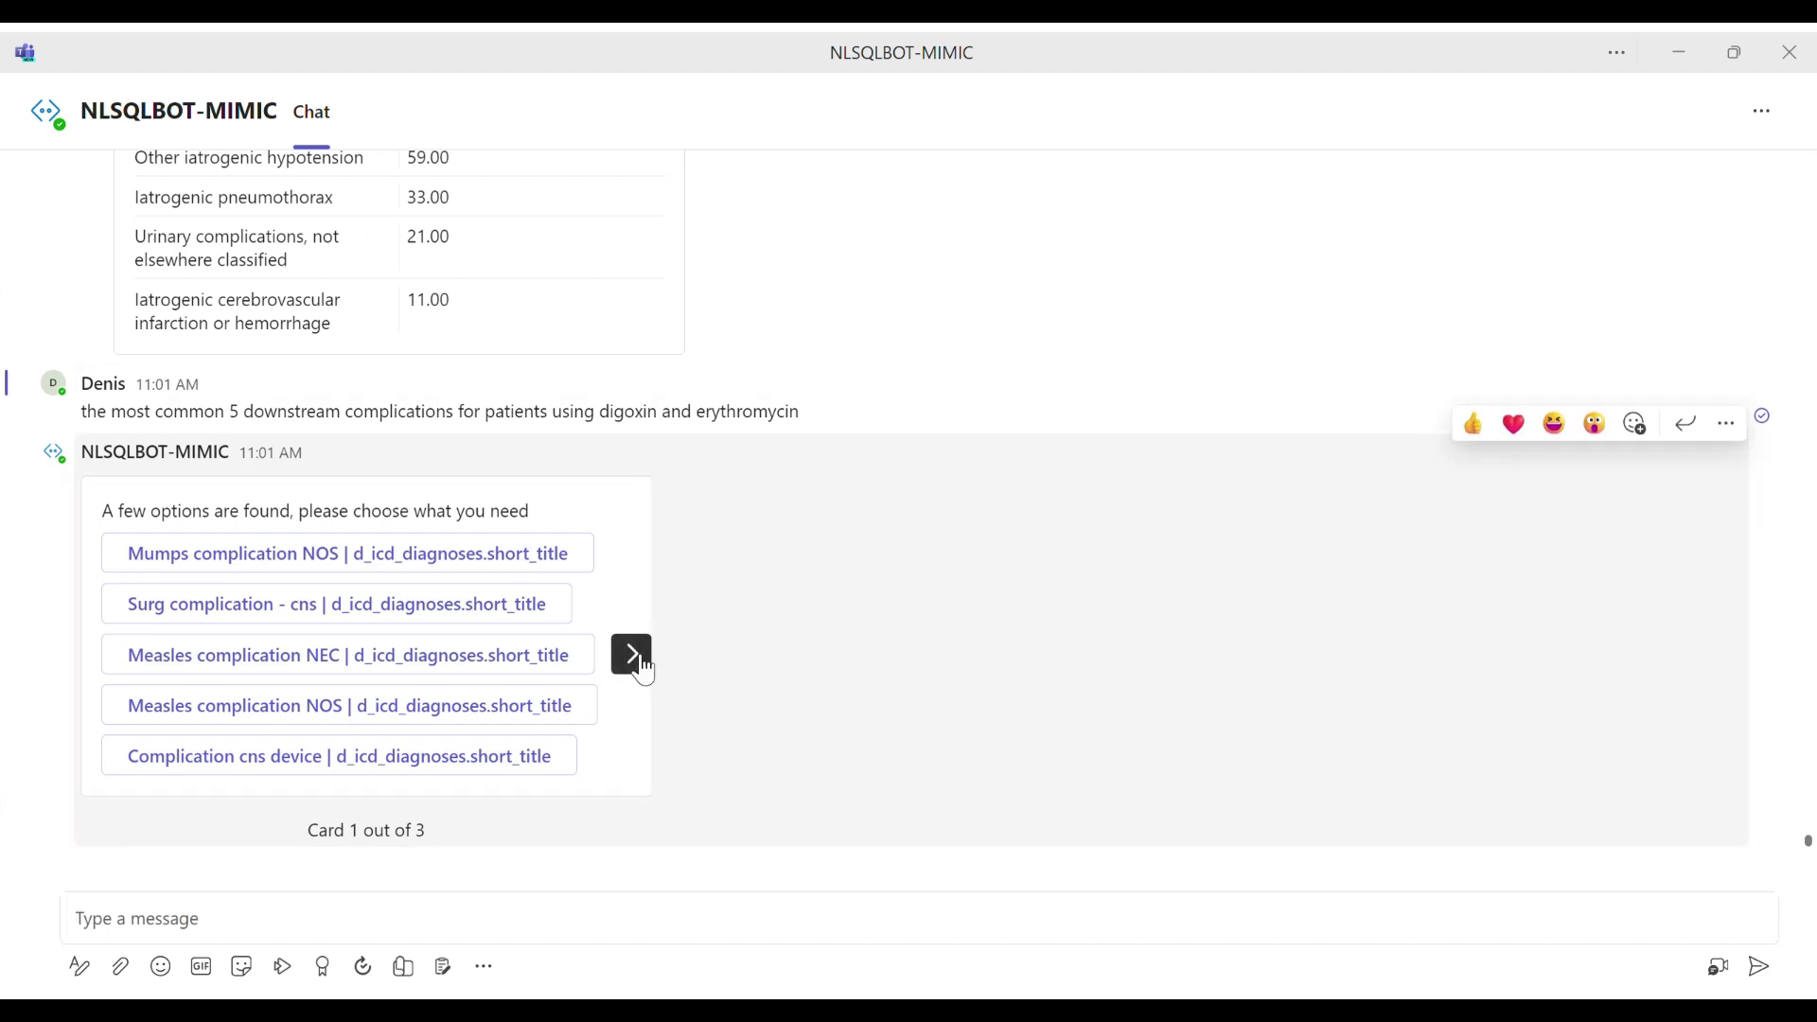
Step: Answer the complication options with "complication | d_icd_diagnoses.comp_dfn" from the third card
{"action": "left_click", "coordinate": [631, 655]}
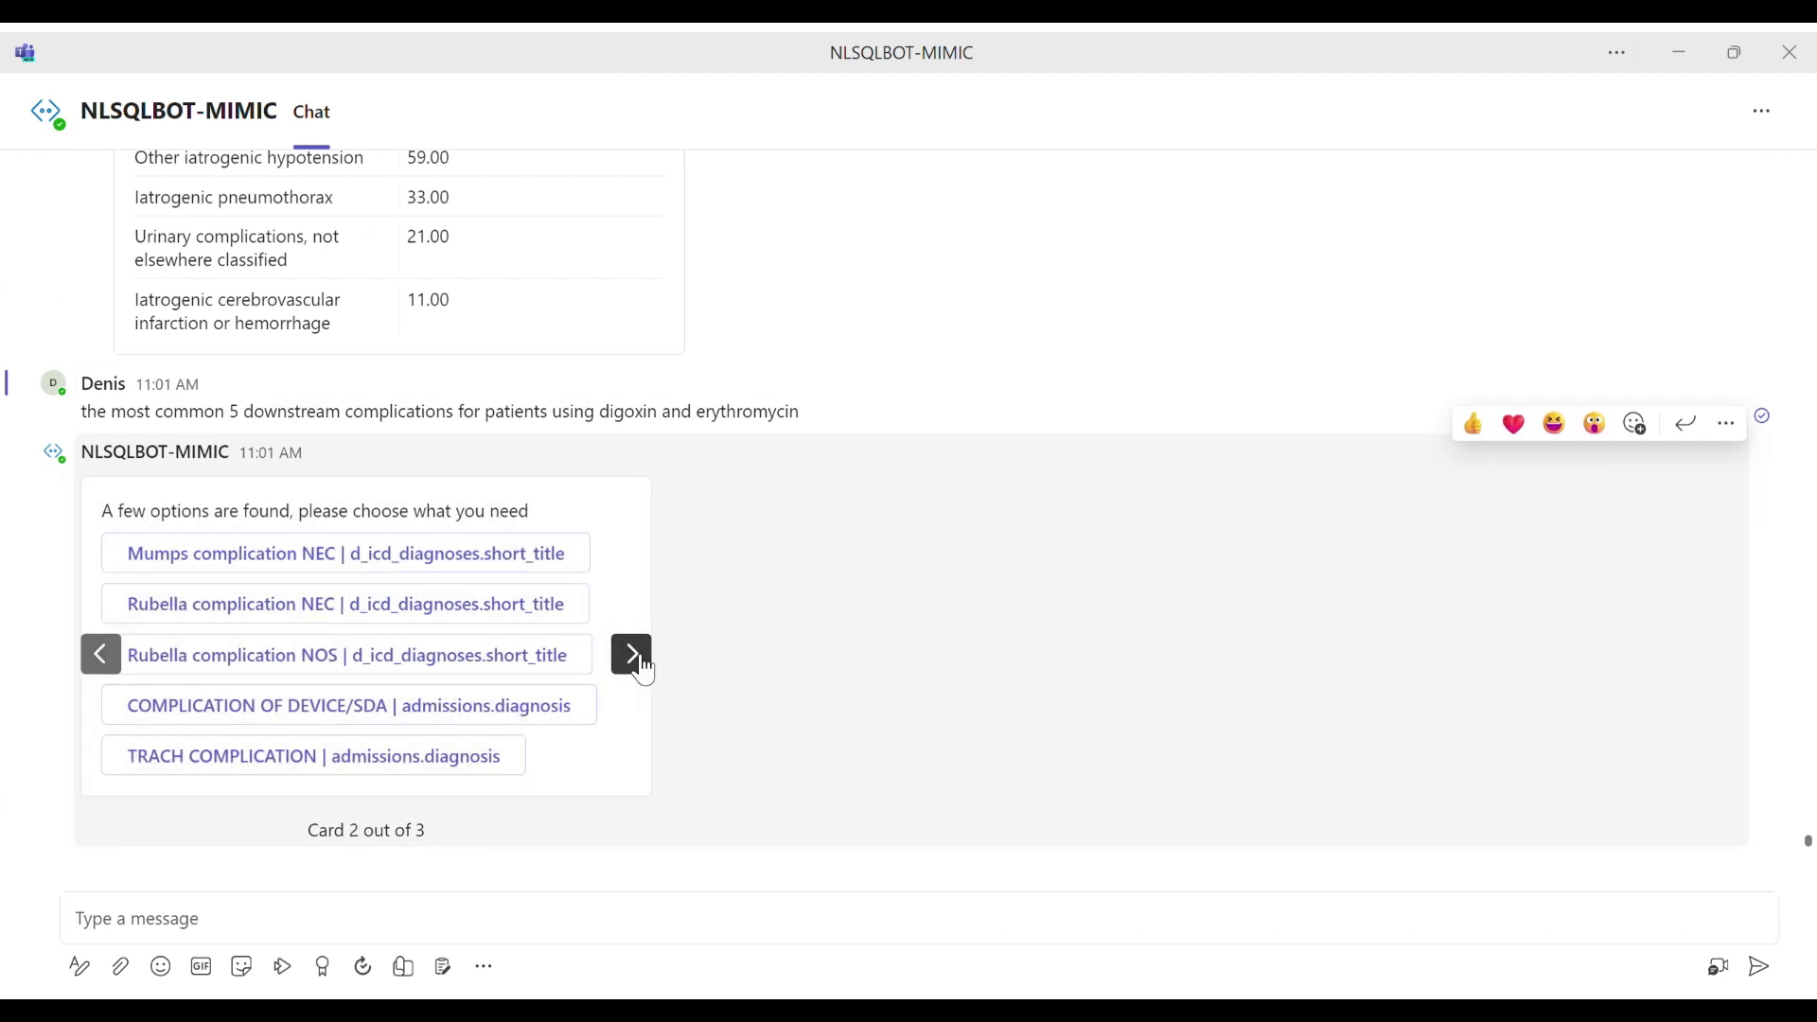
{"action": "left_click", "coordinate": [632, 655]}
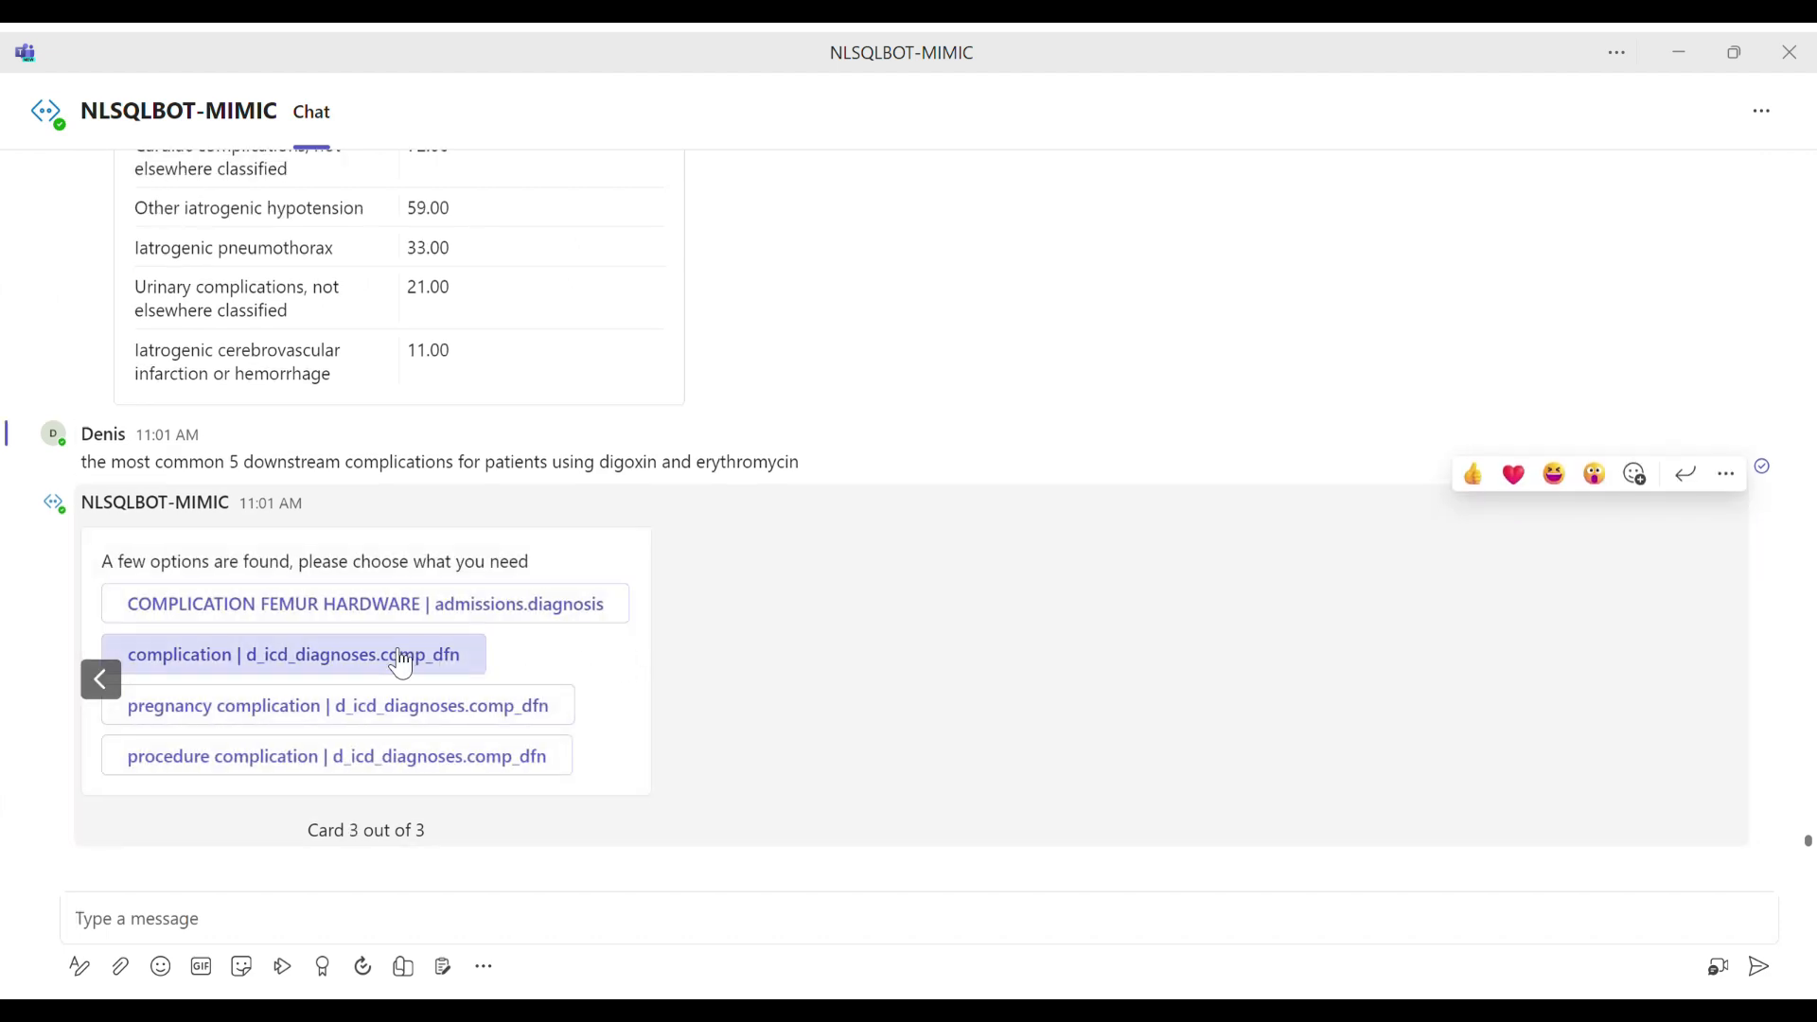
{"action": "left_click", "coordinate": [376, 655]}
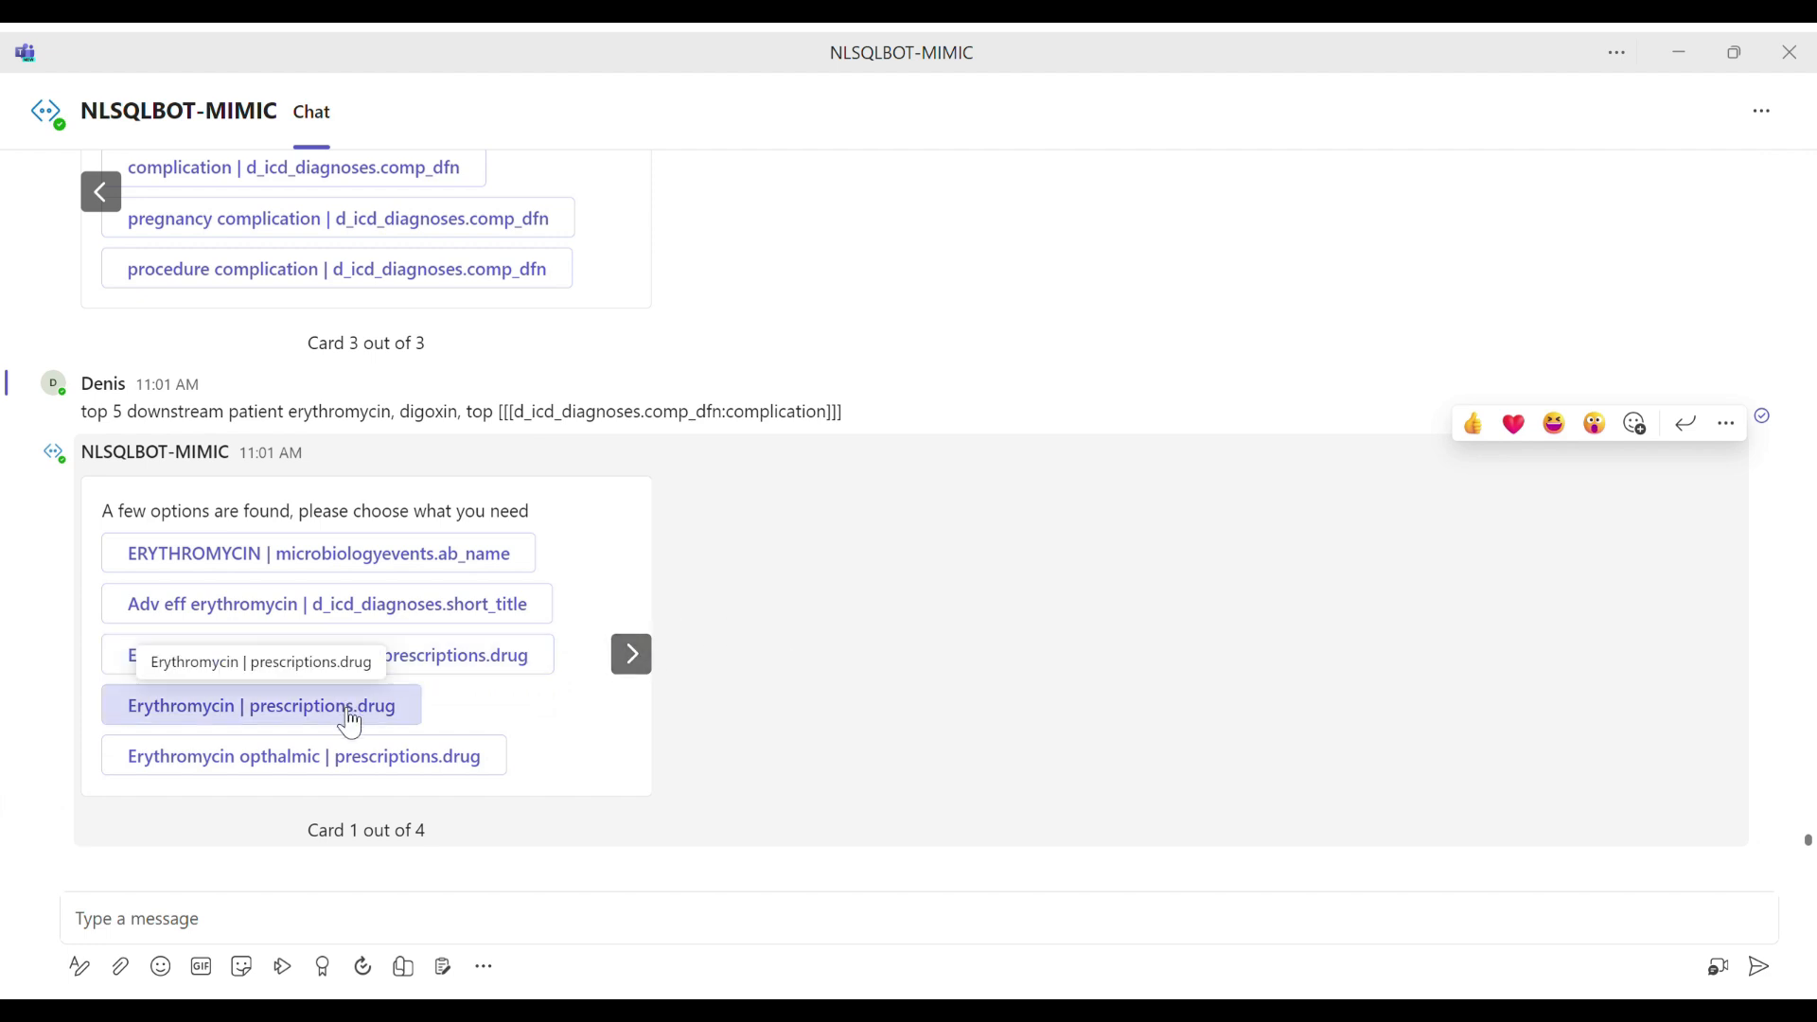
Step: Browse the erythromycin options and choose "Erythromycin Base | prescriptions.drug" from the second card
{"action": "left_click", "coordinate": [649, 664]}
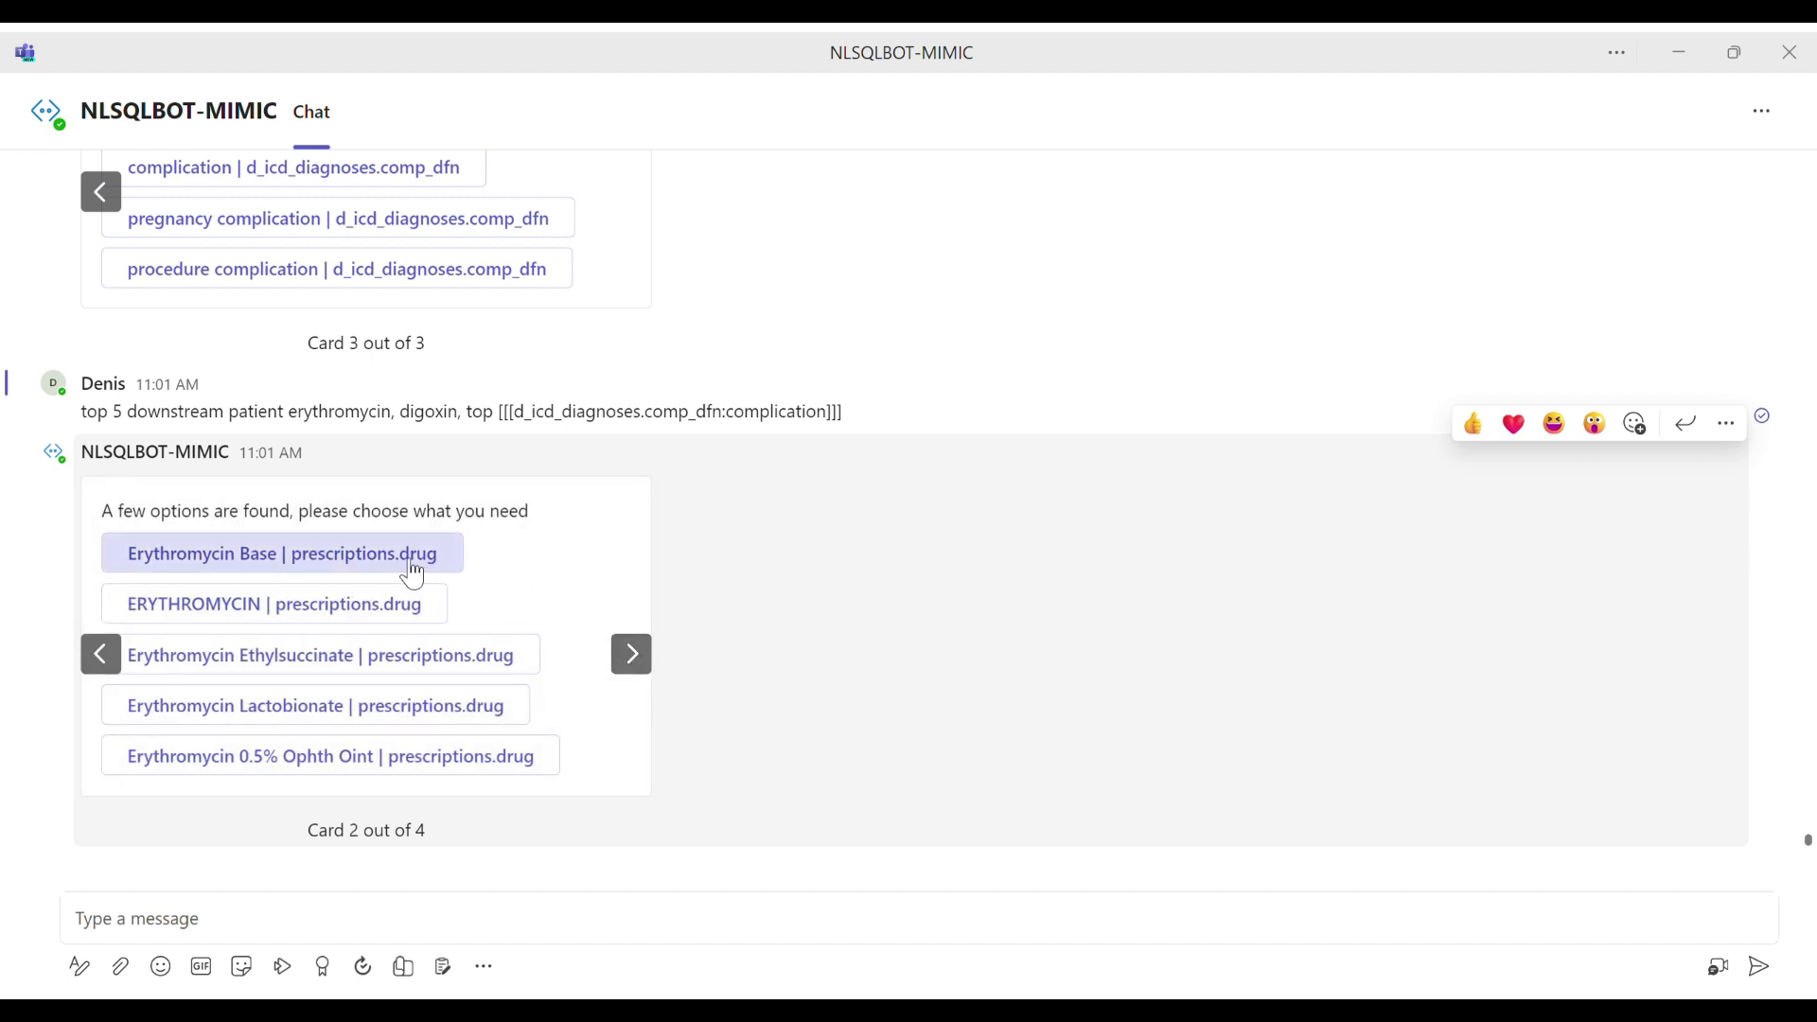
{"action": "left_click", "coordinate": [101, 654]}
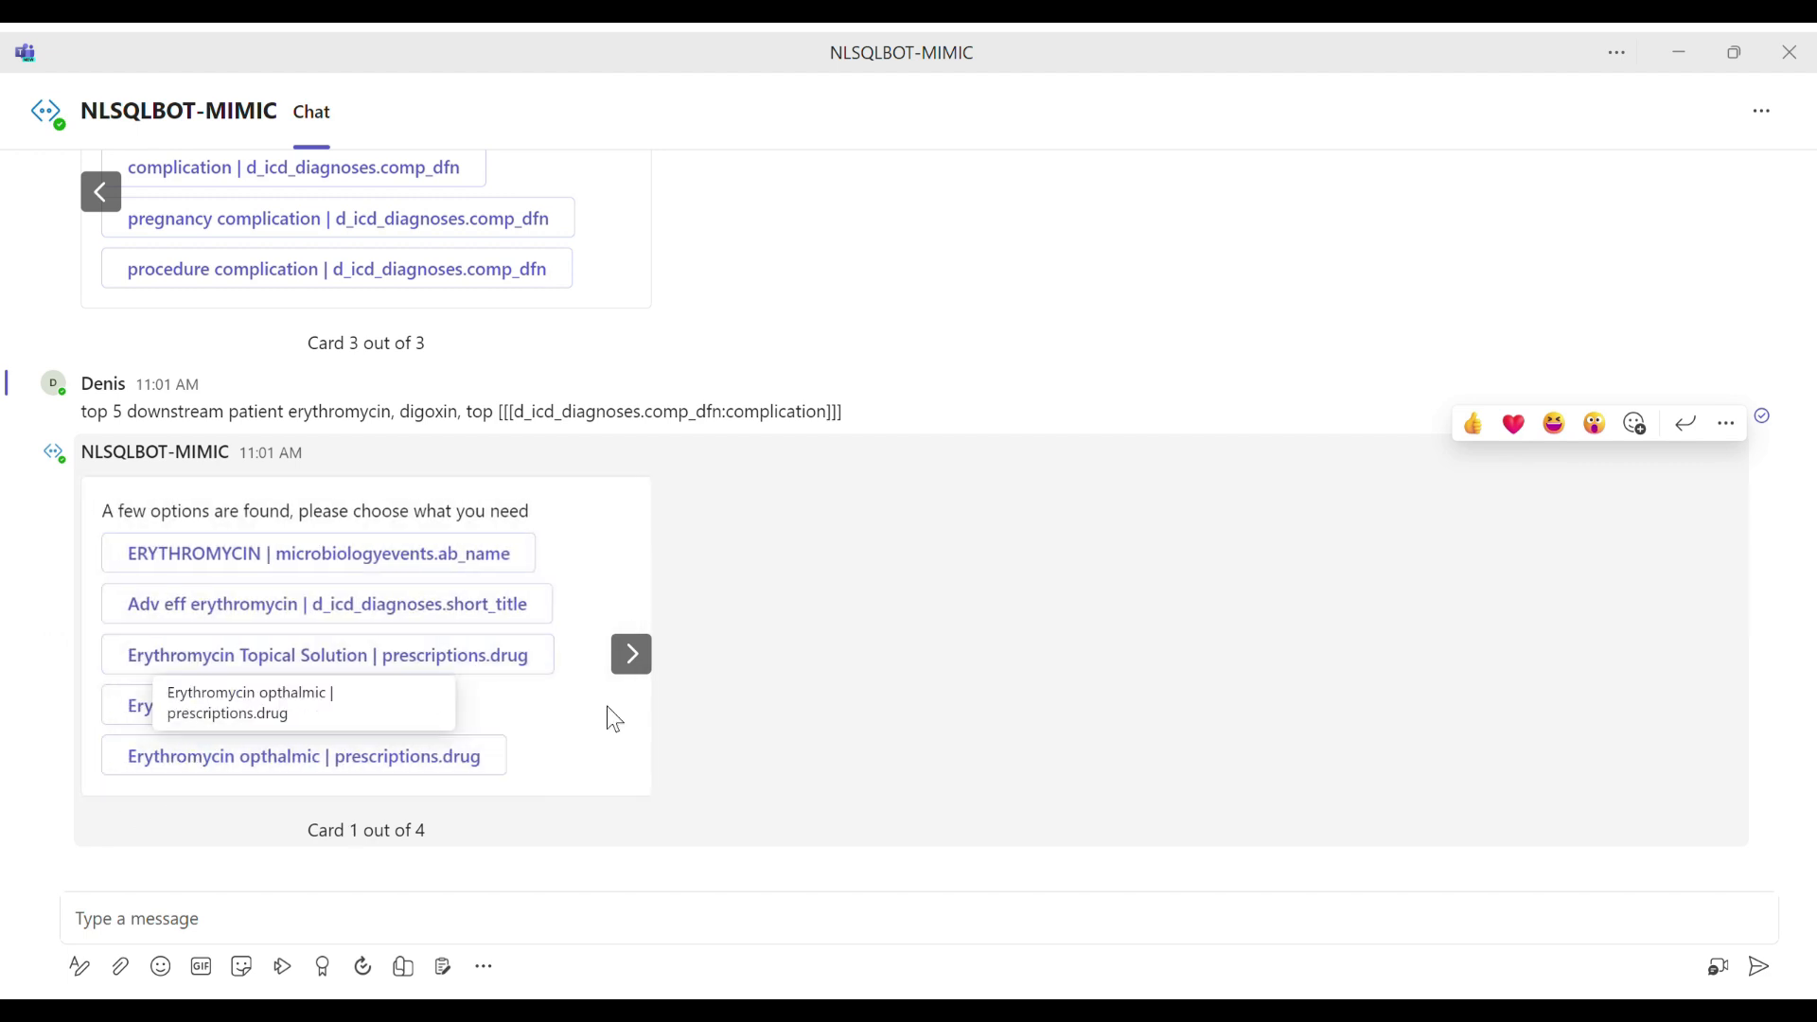
{"action": "left_click", "coordinate": [643, 666]}
{"action": "left_click", "coordinate": [327, 566]}
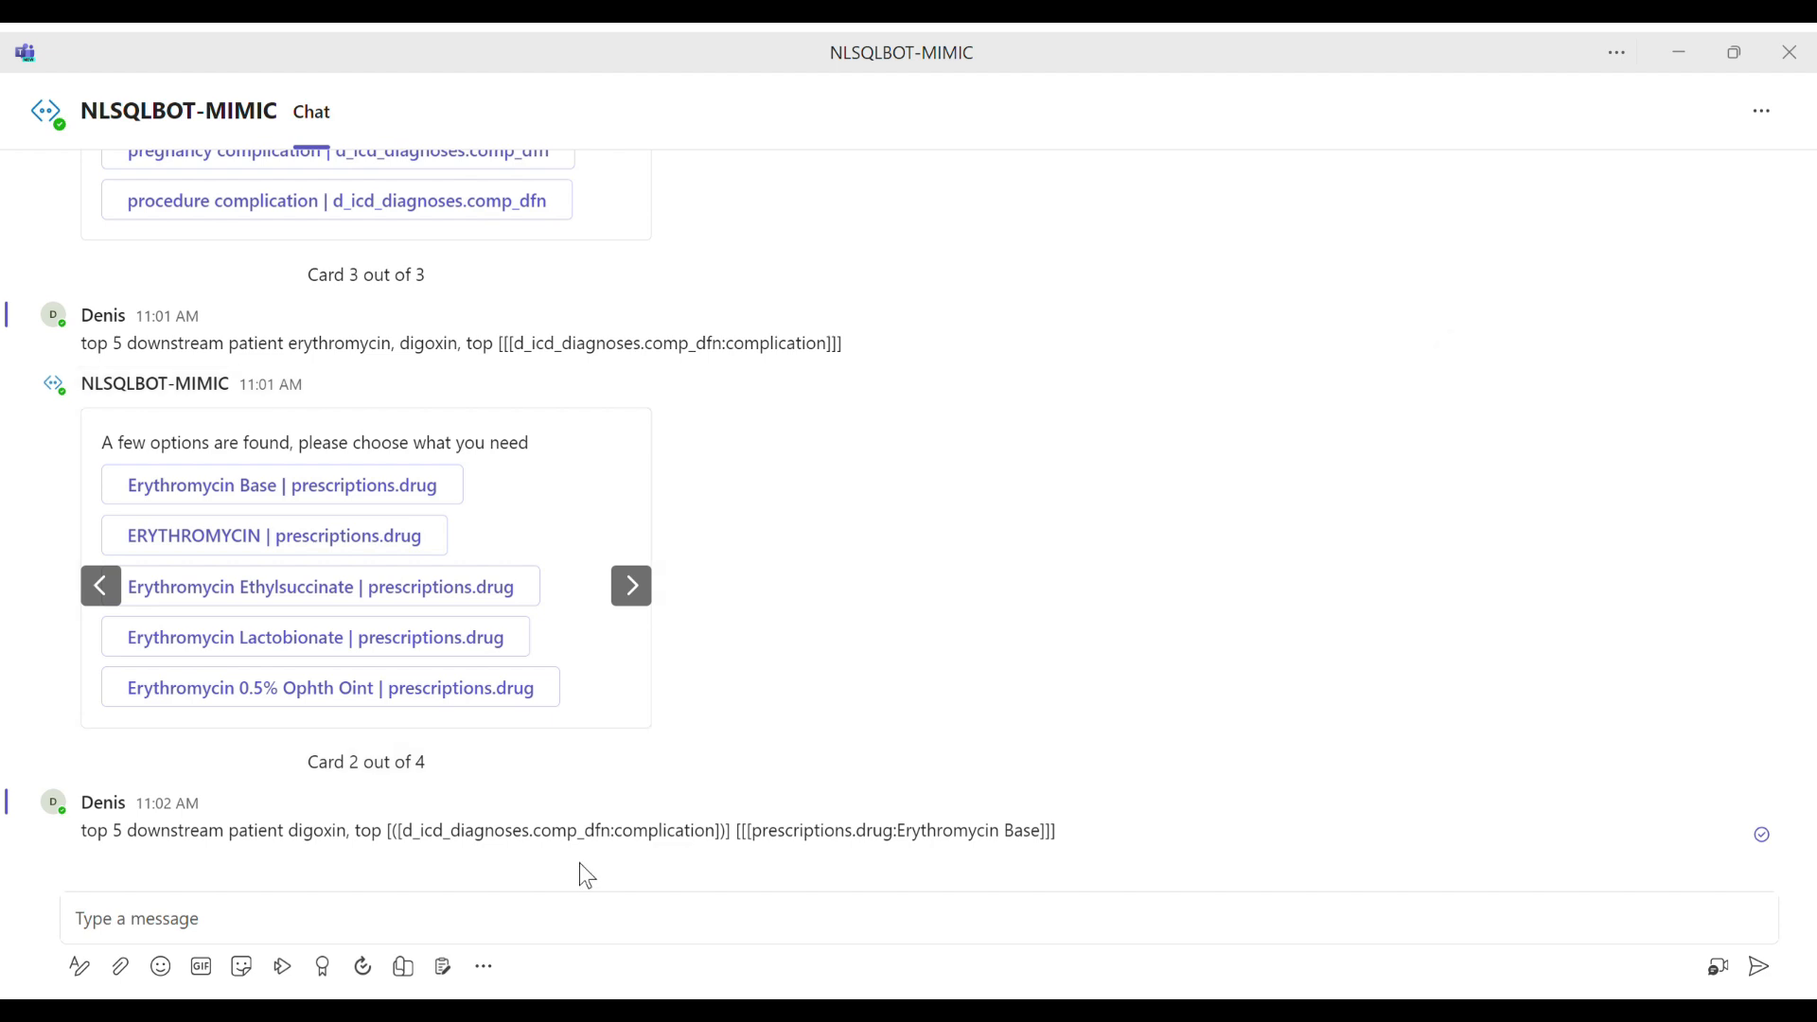
{"action": "left_click", "coordinate": [574, 927]}
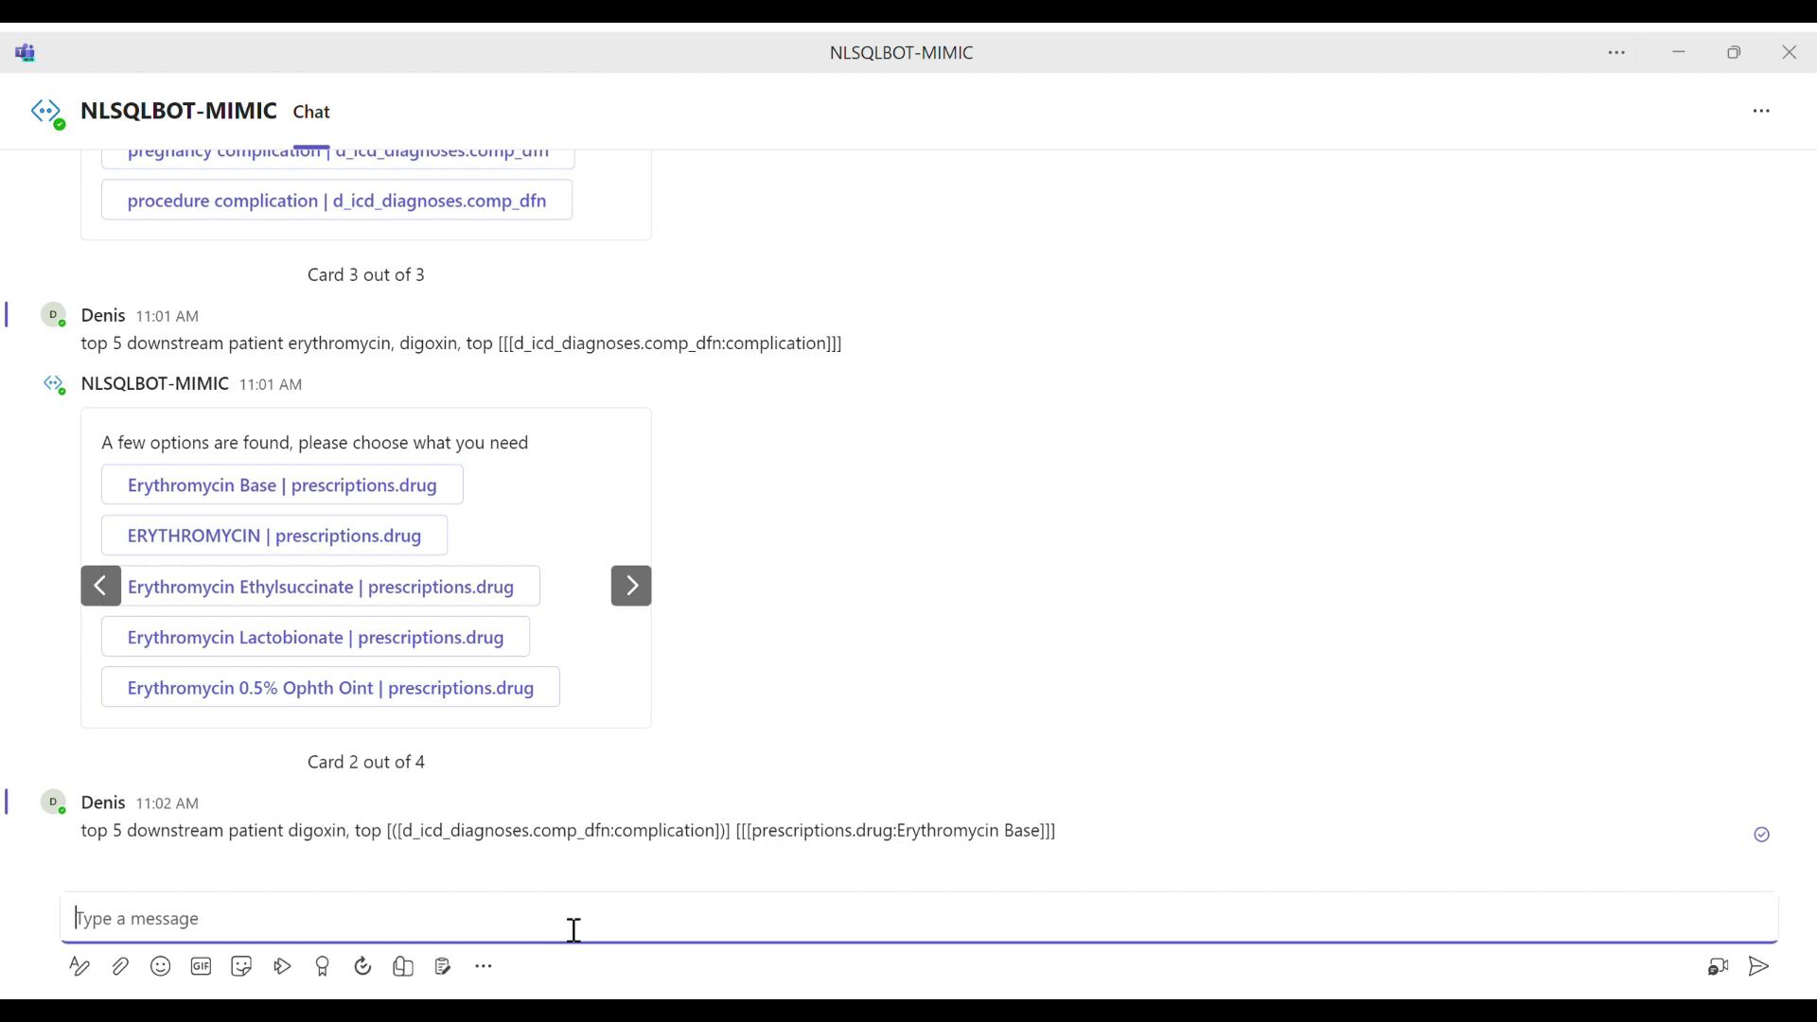
{"action": "type", "text": "show me bar"}
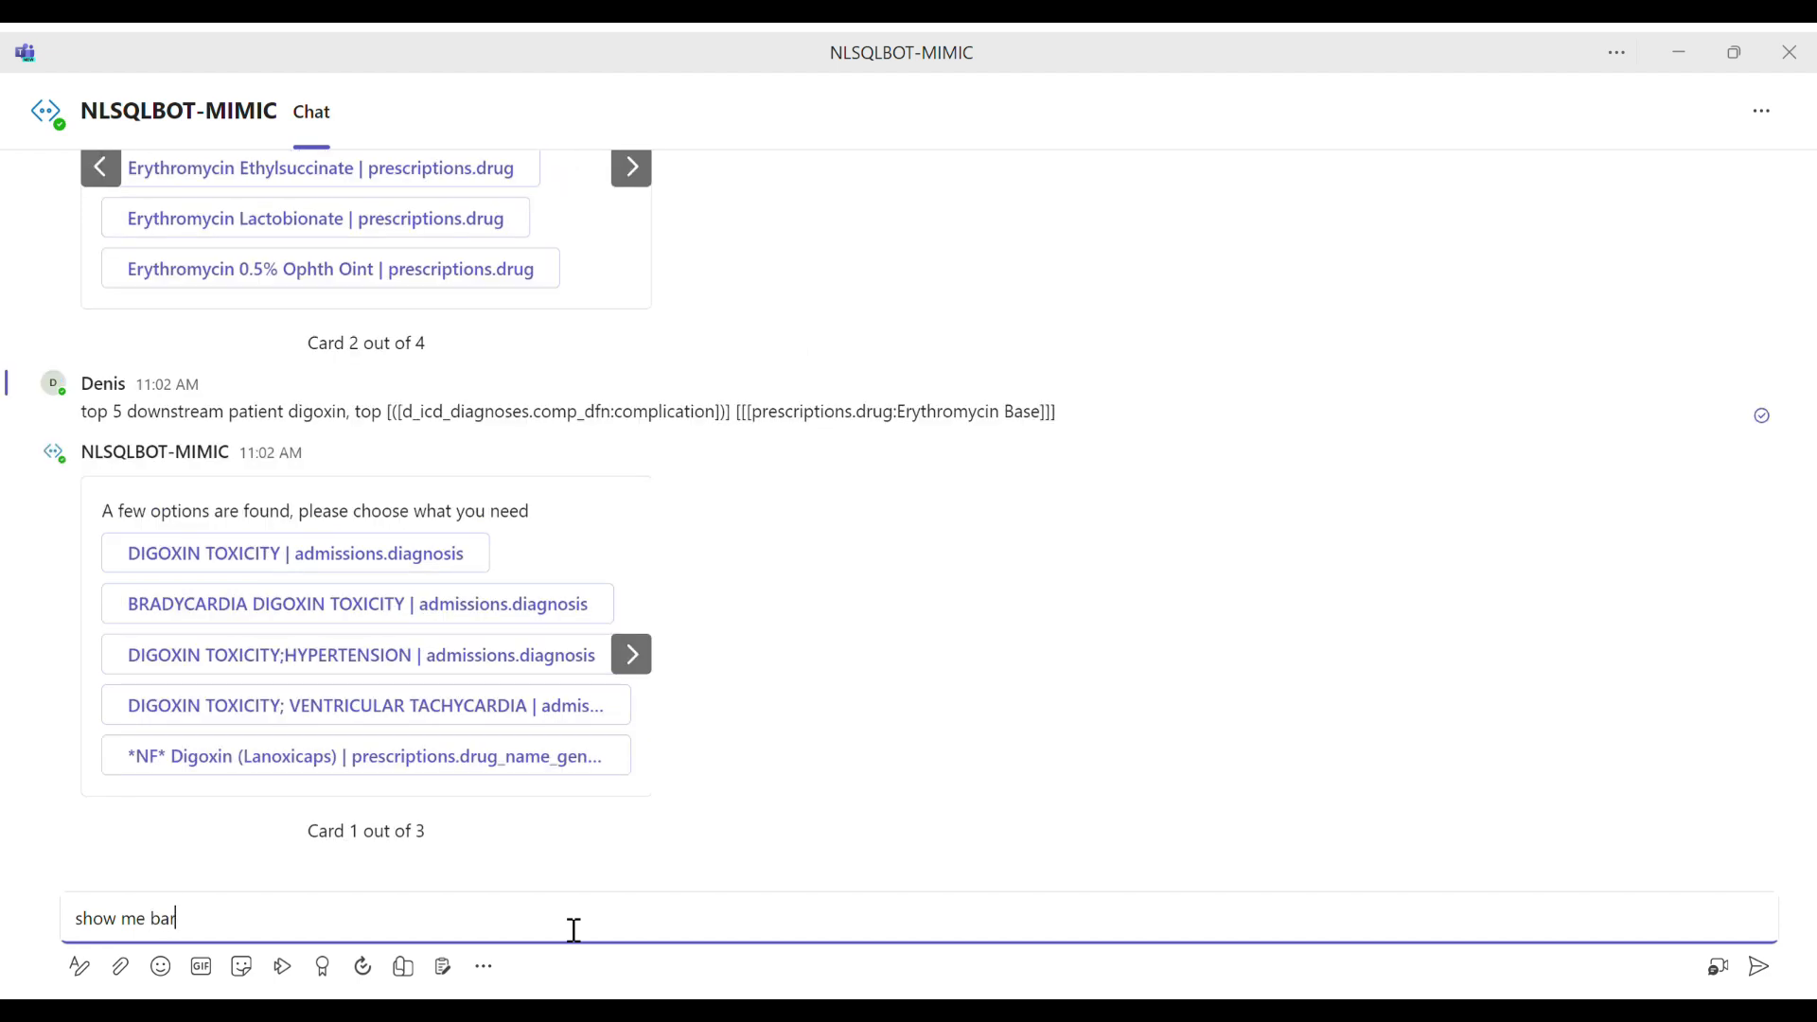
{"action": "key", "text": "ctrl+a"}
{"action": "key", "text": "BackSpace"}
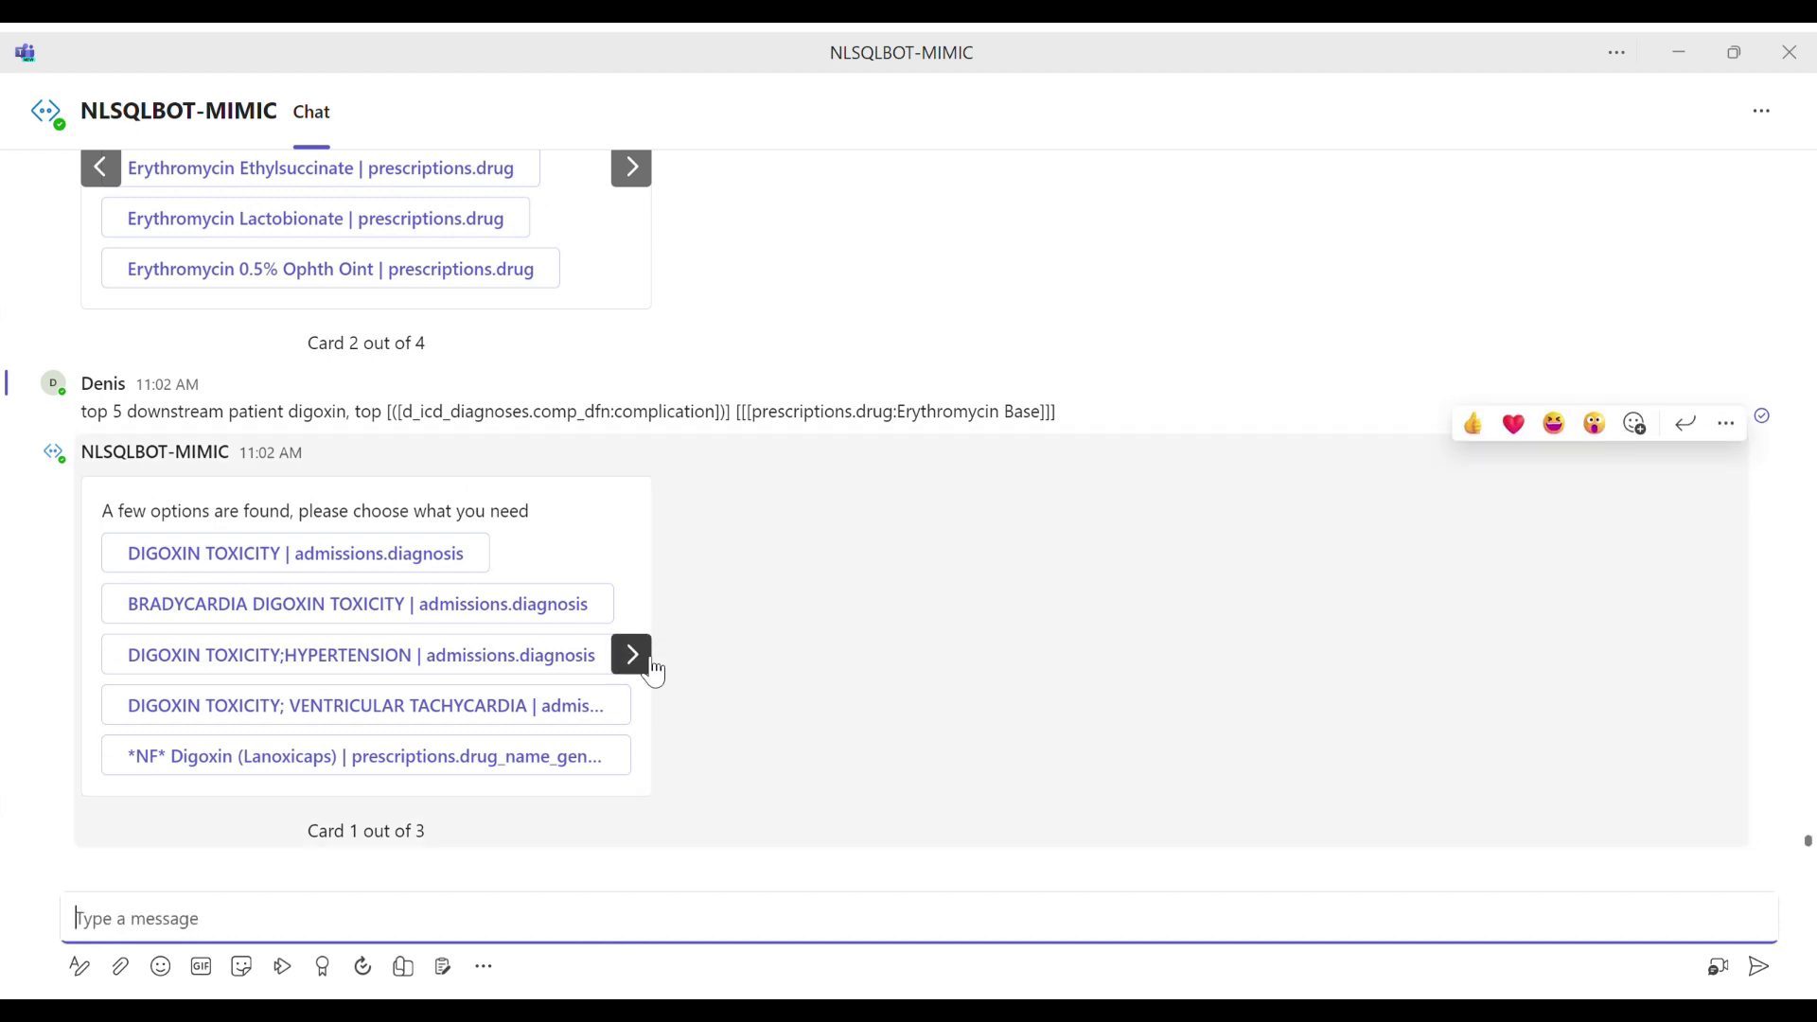
Step: Answer the digoxin options with "Digoxin | prescriptions.drug" from the third card
{"action": "left_click", "coordinate": [632, 655]}
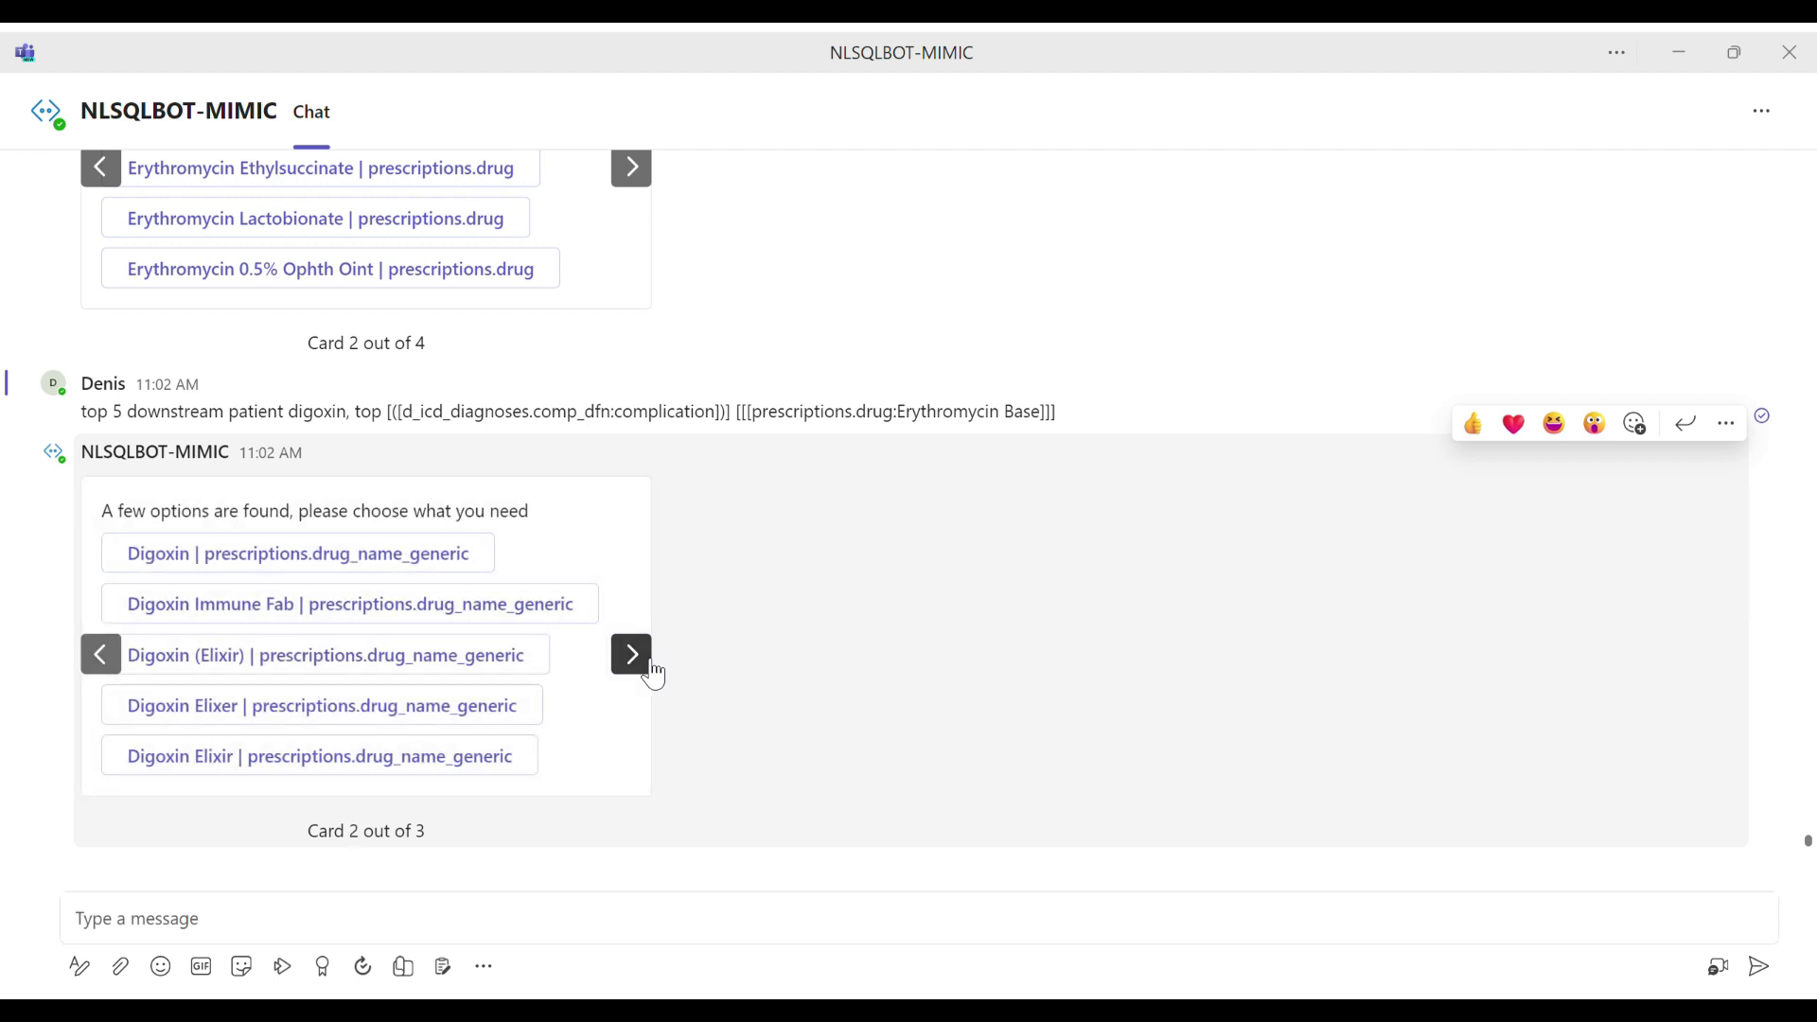
{"action": "left_click", "coordinate": [649, 663]}
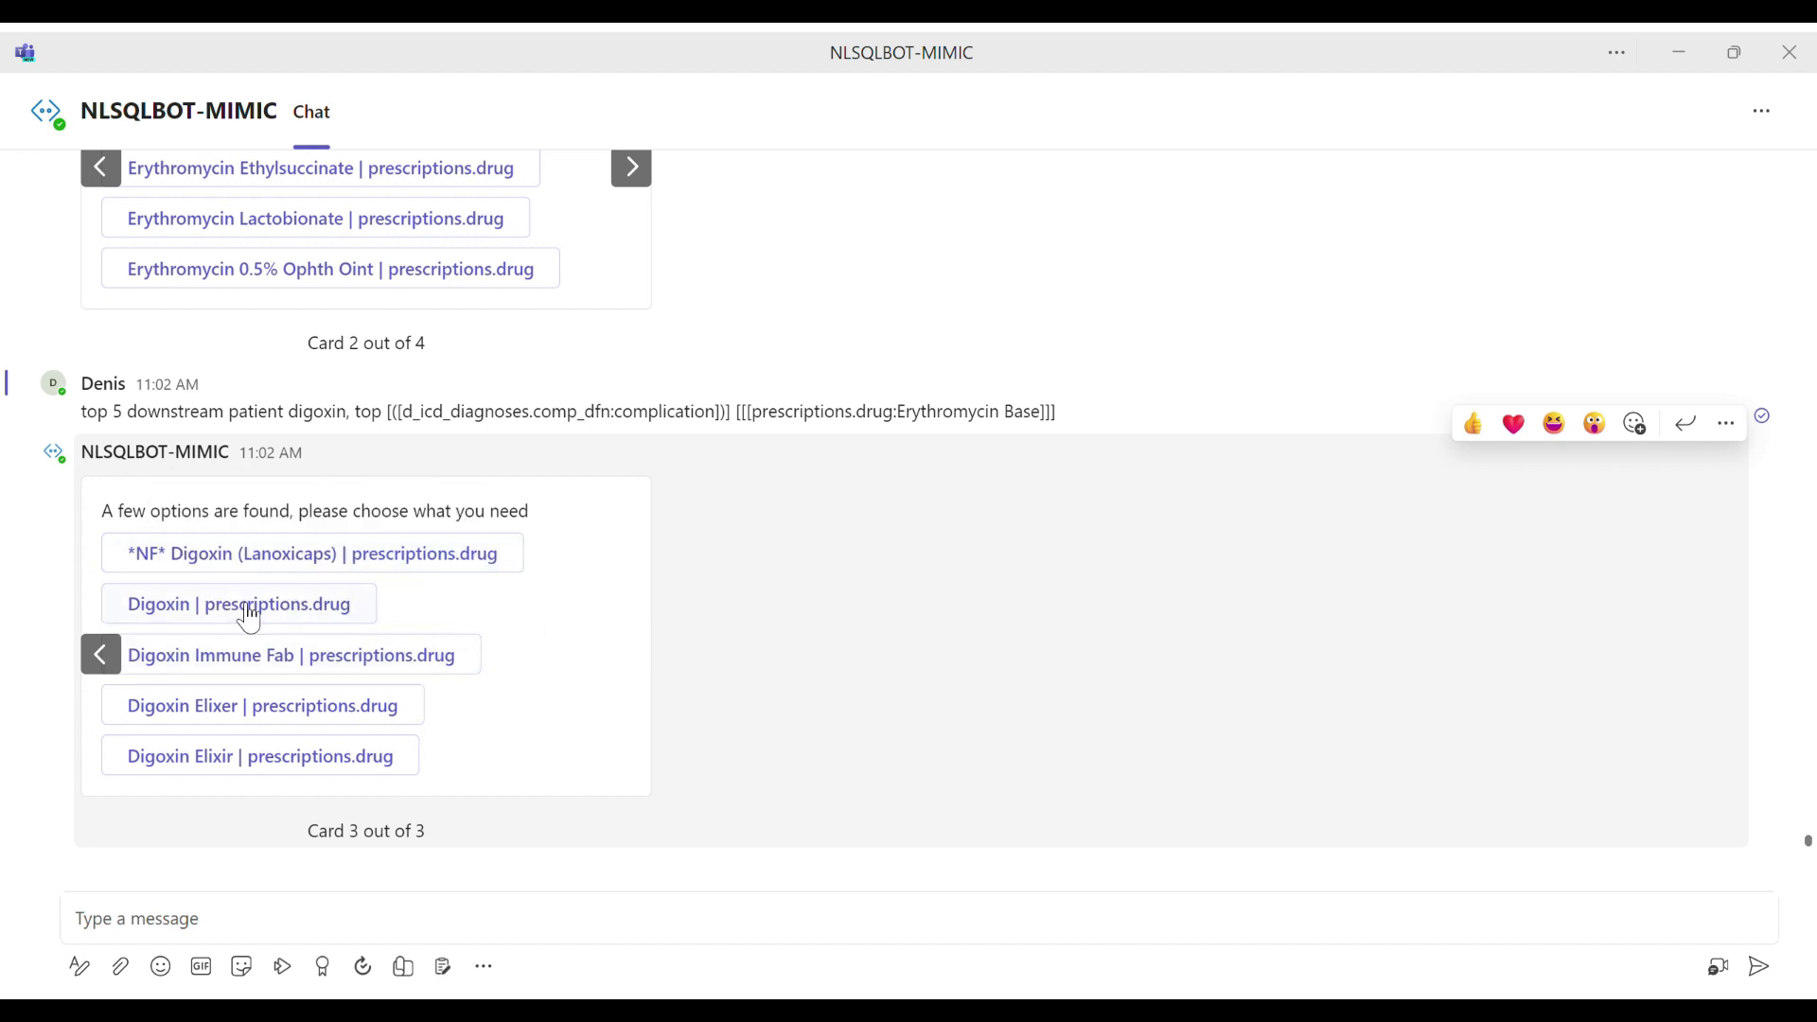
{"action": "left_click", "coordinate": [248, 606]}
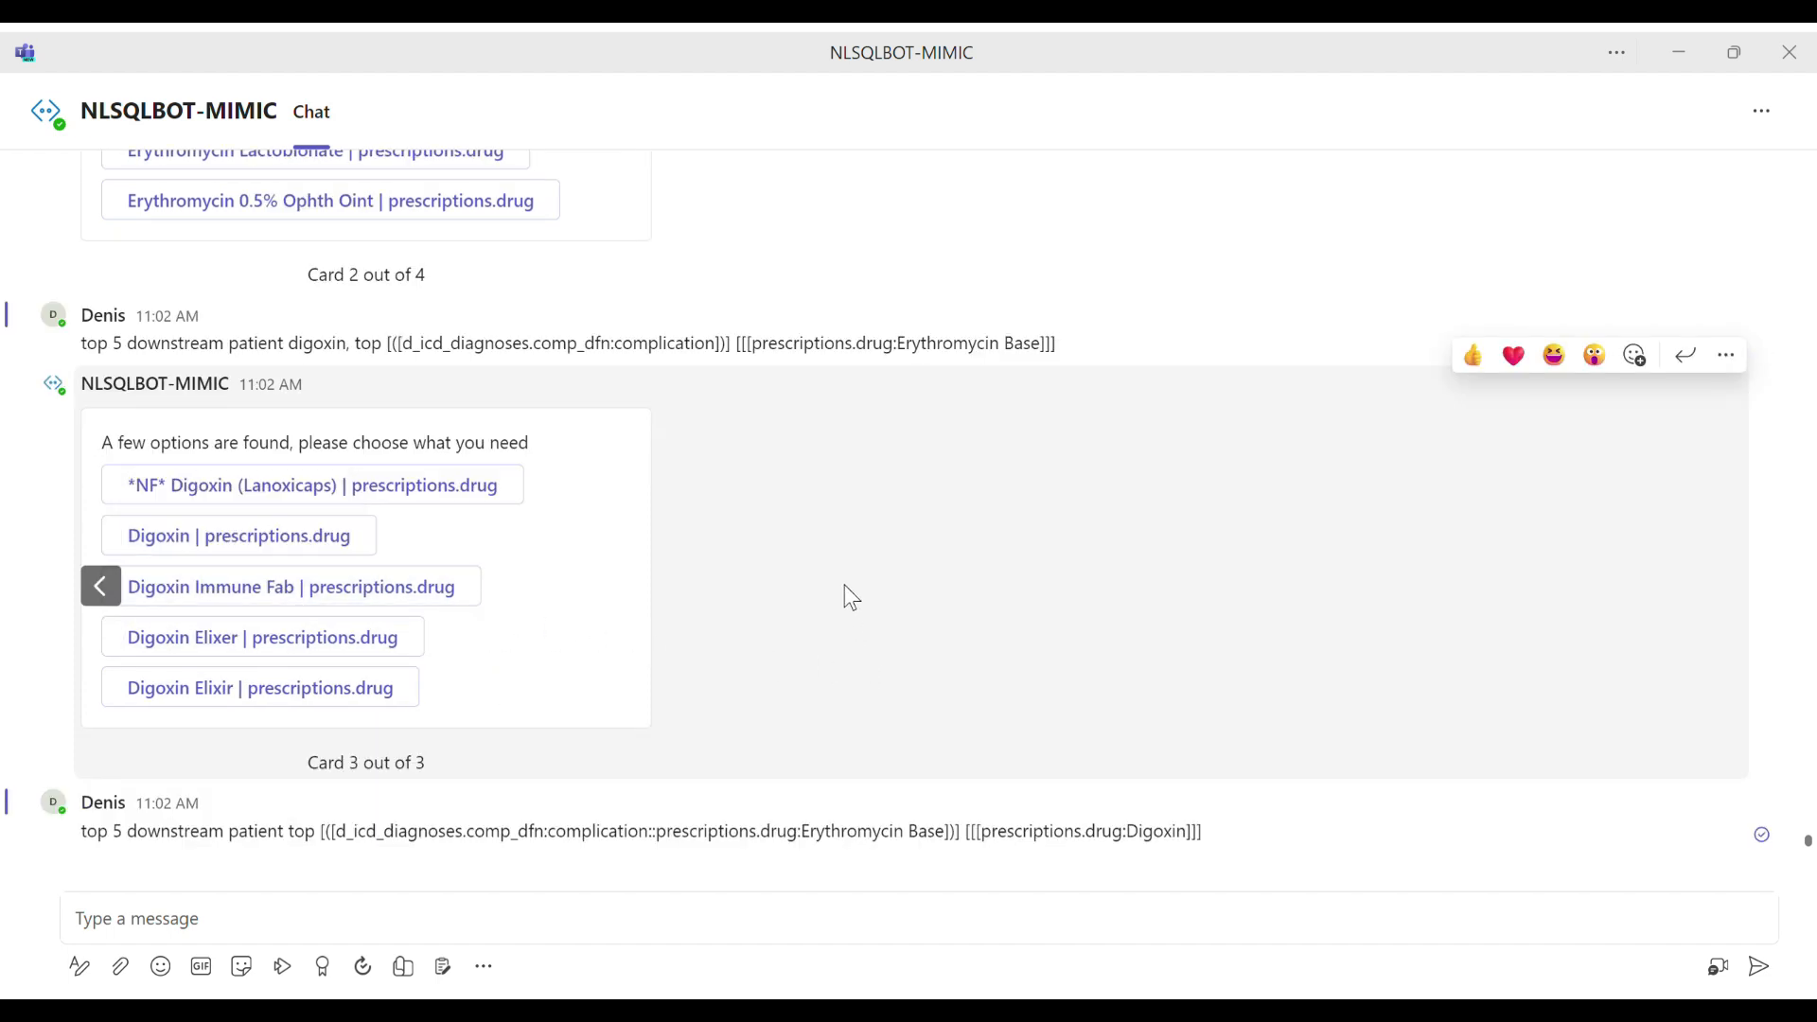
Step: Draft the chat message "show me bar chart patients by admission_location" without sending it
{"action": "left_click", "coordinate": [757, 932]}
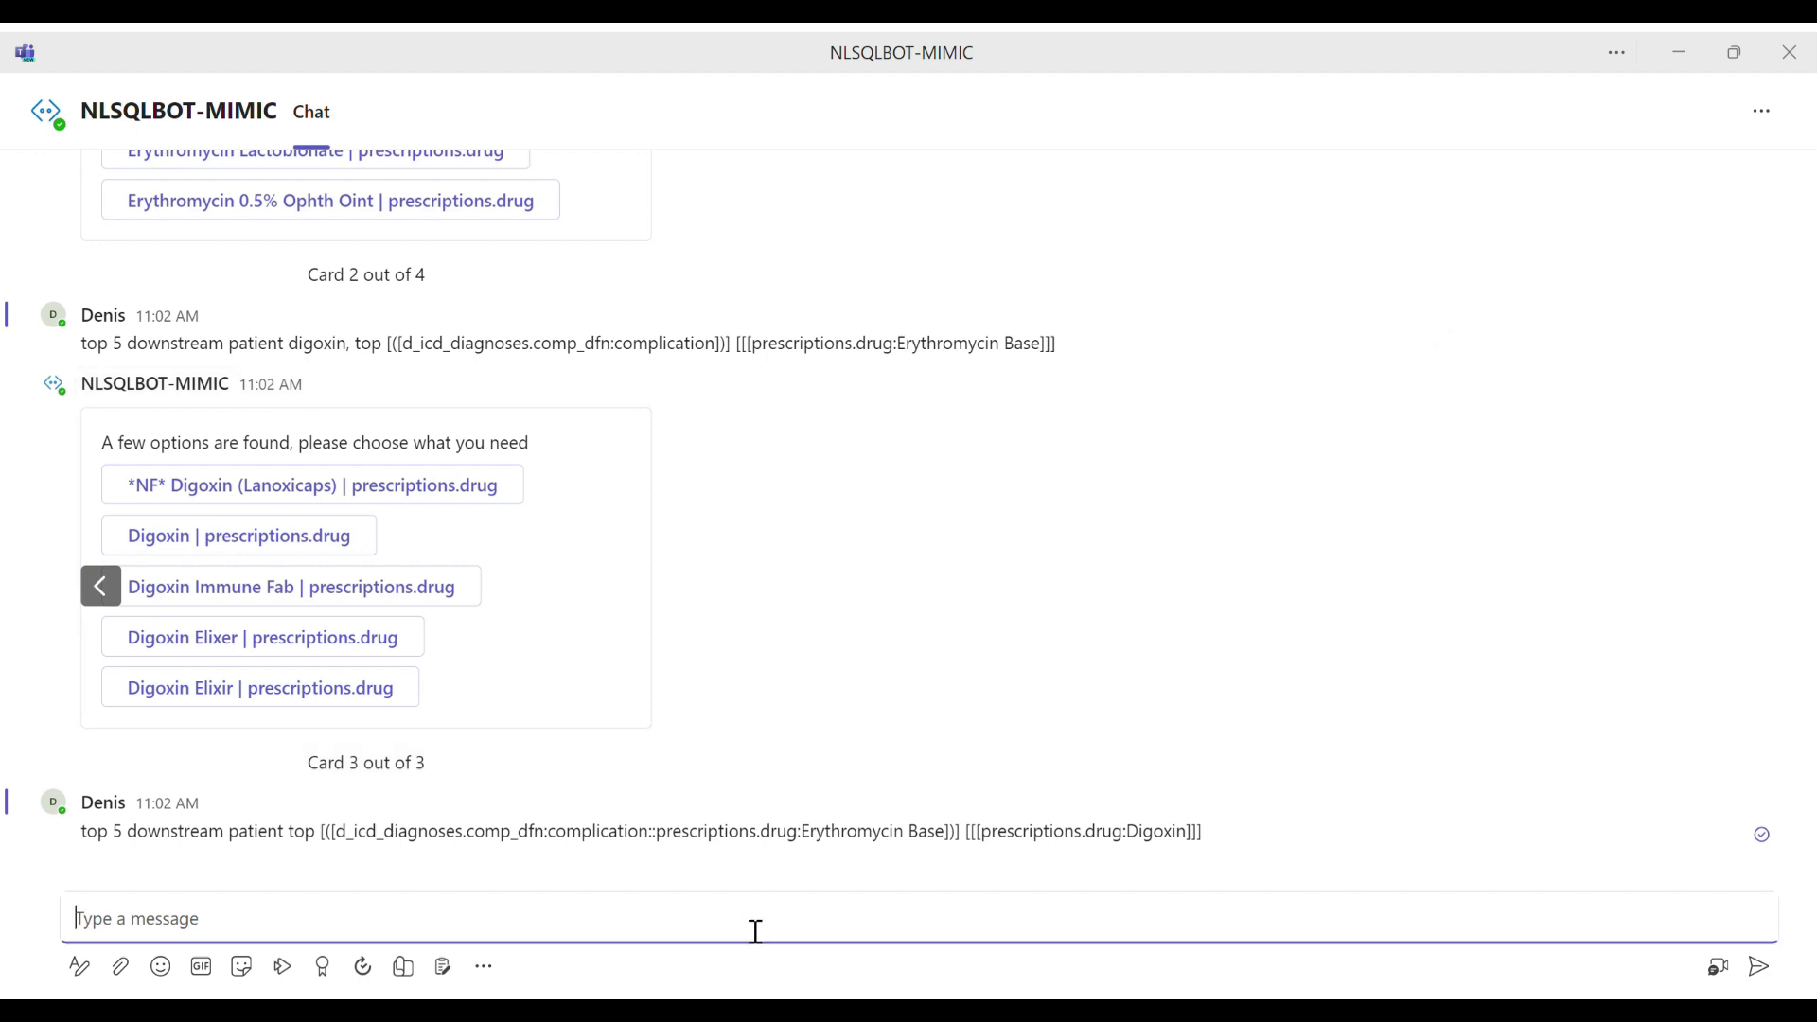
{"action": "type", "text": "show me bar chart pa"}
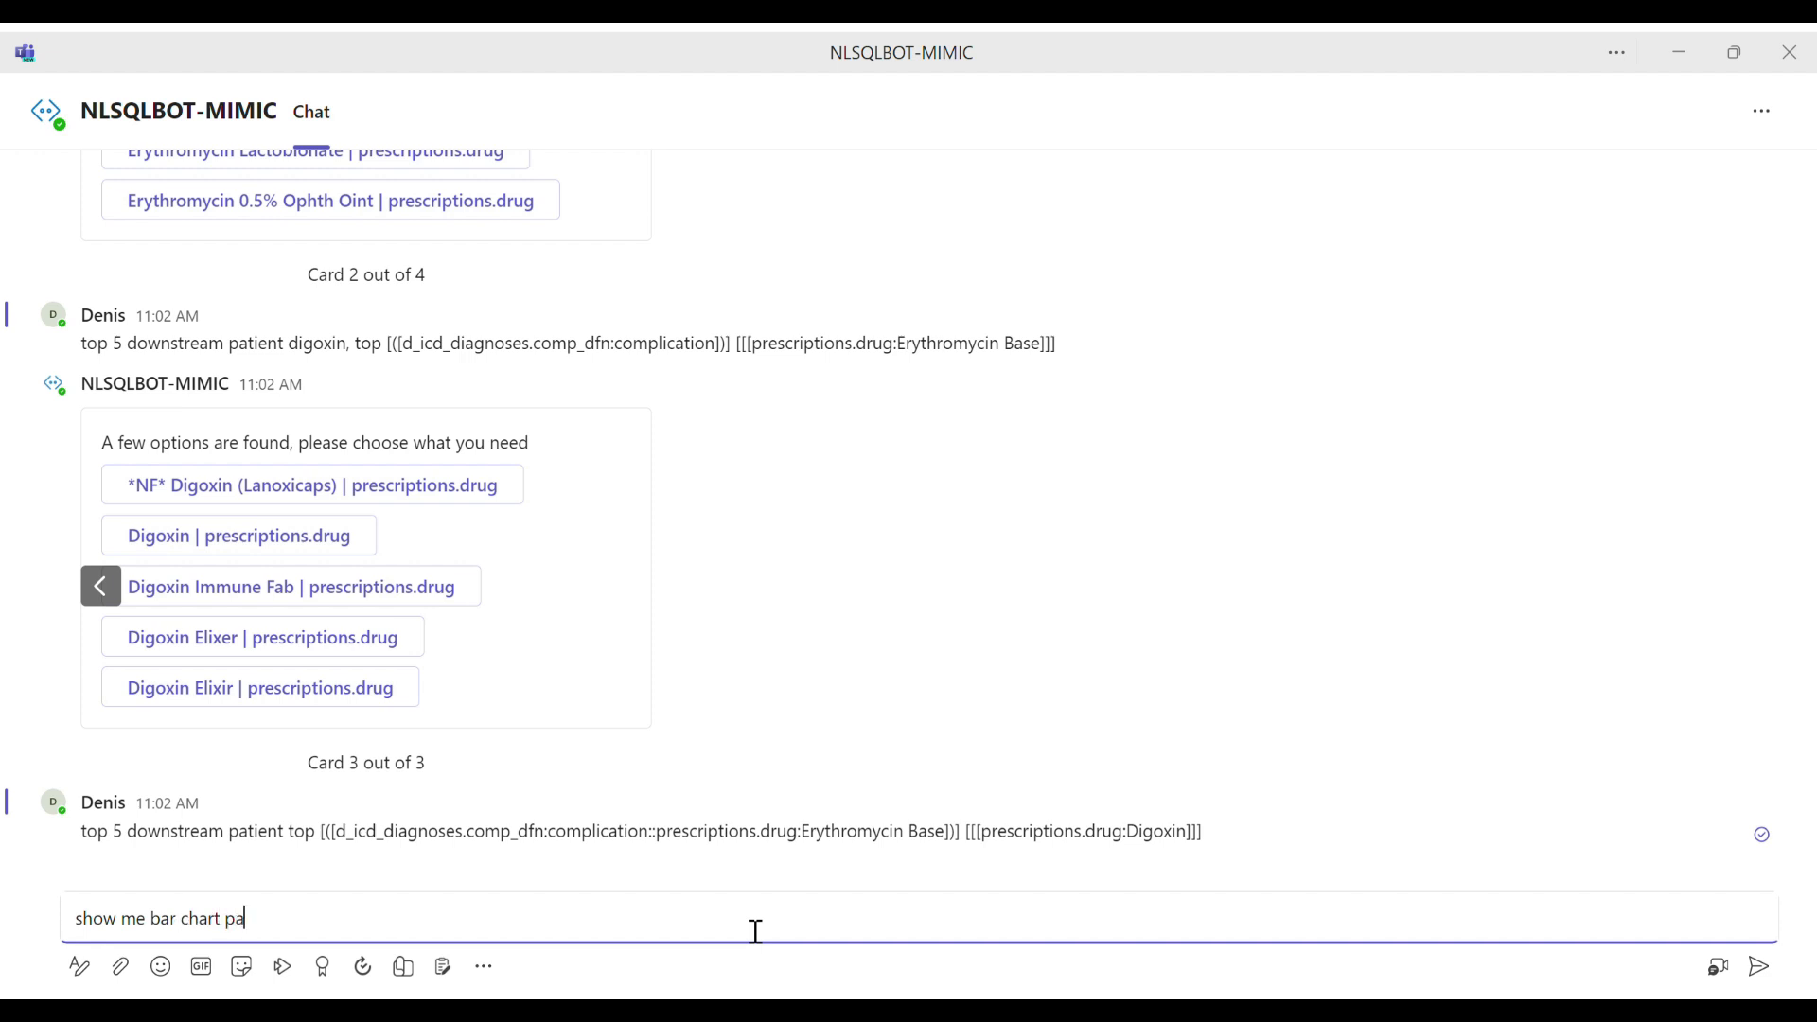
{"action": "type", "text": "tients by admission_location"}
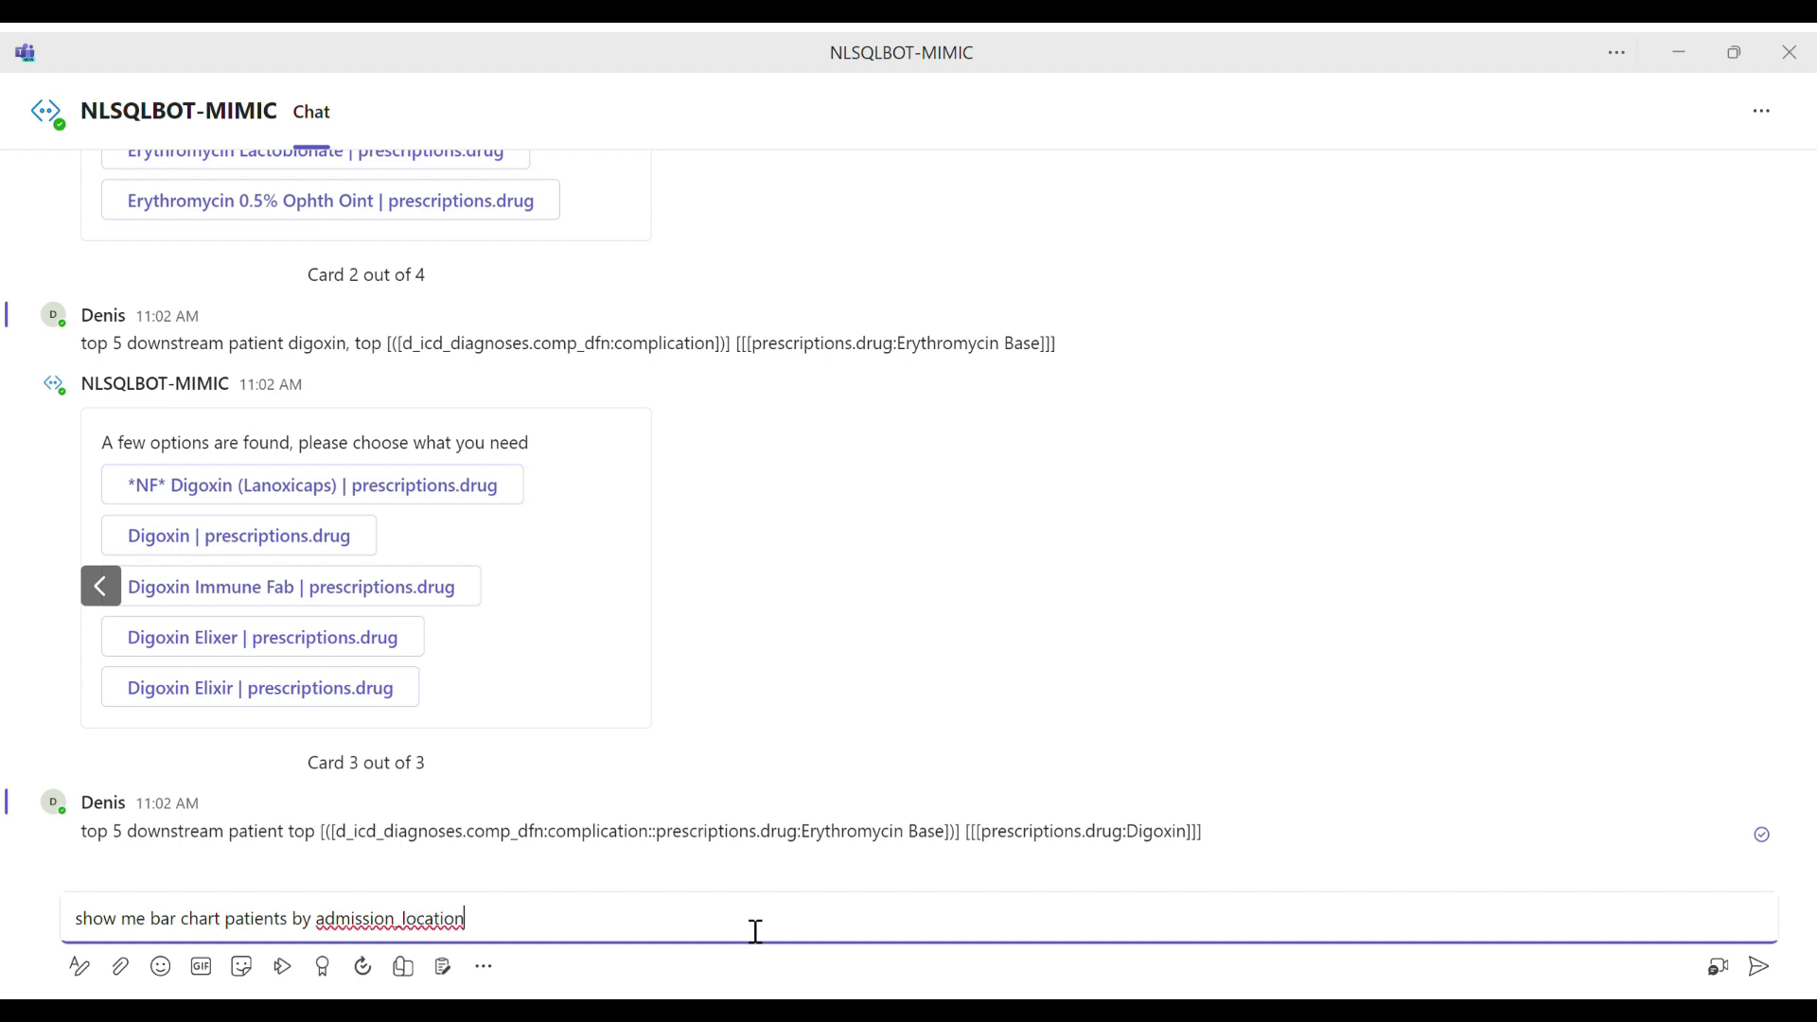
{"action": "key", "text": "ctrl+a"}
{"action": "key", "text": "ctrl+c"}
{"action": "key", "text": "BackSpace"}
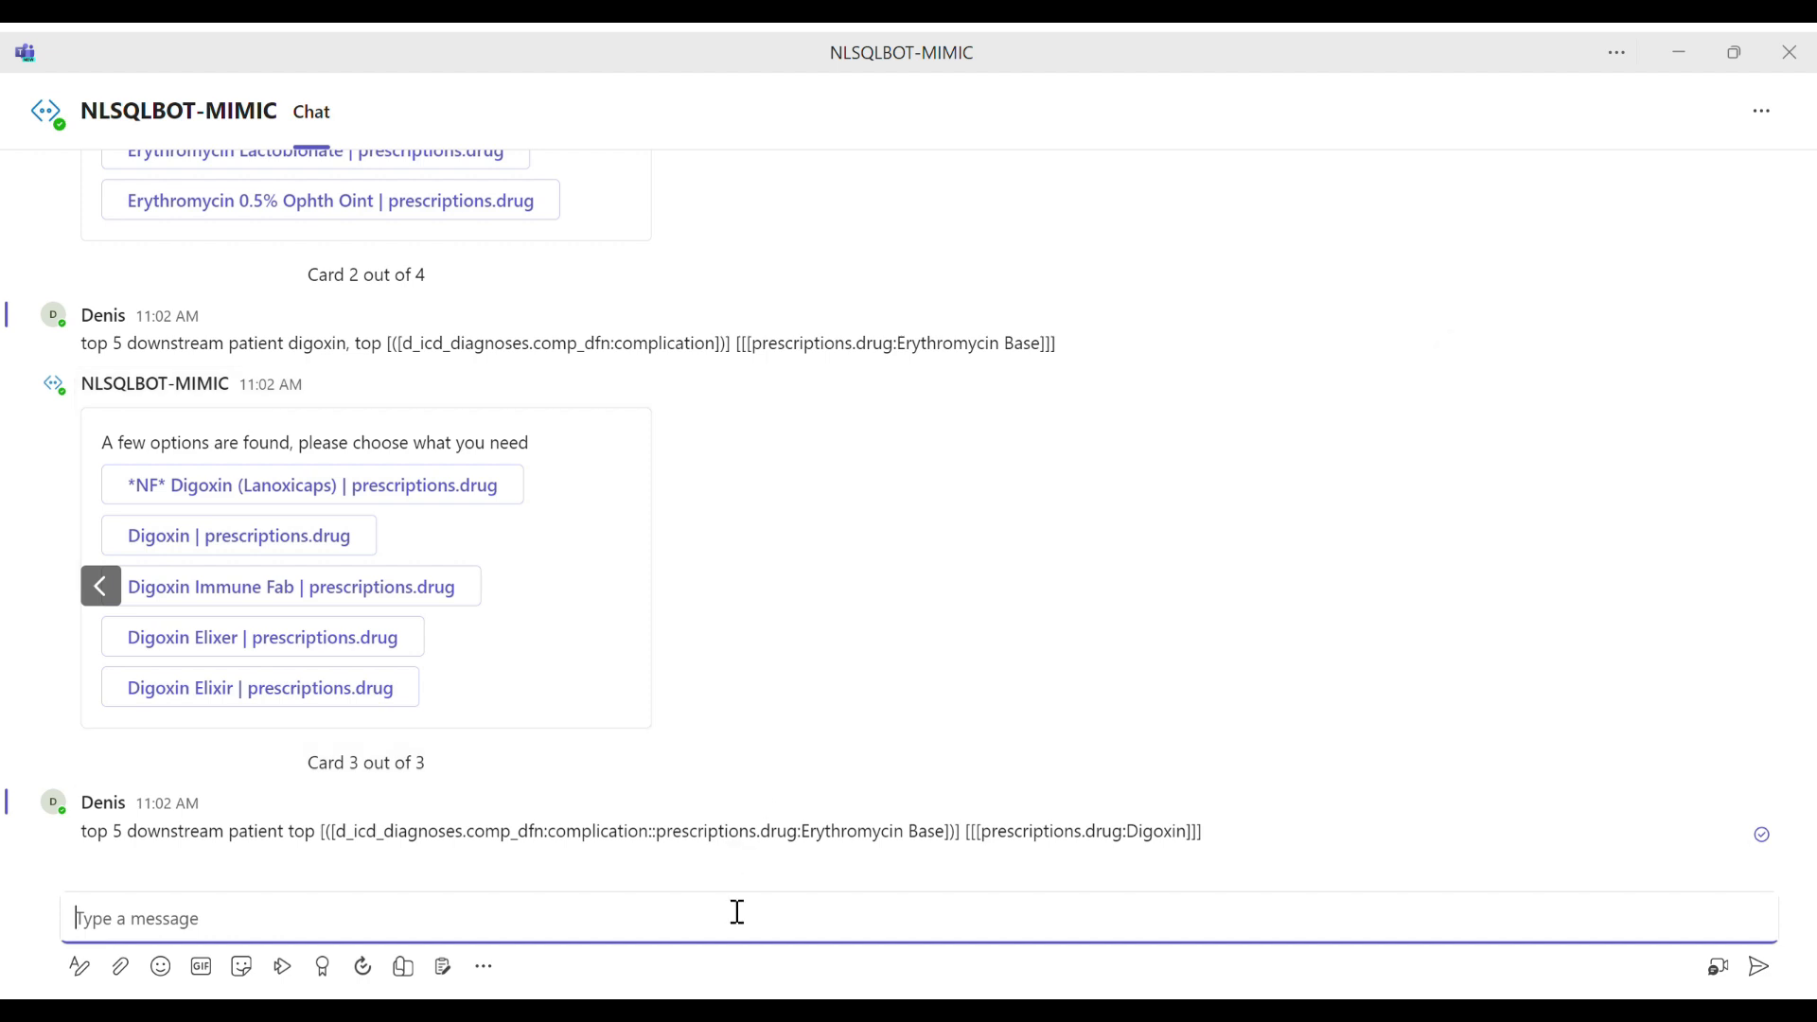
{"action": "key", "text": "ctrl+v"}
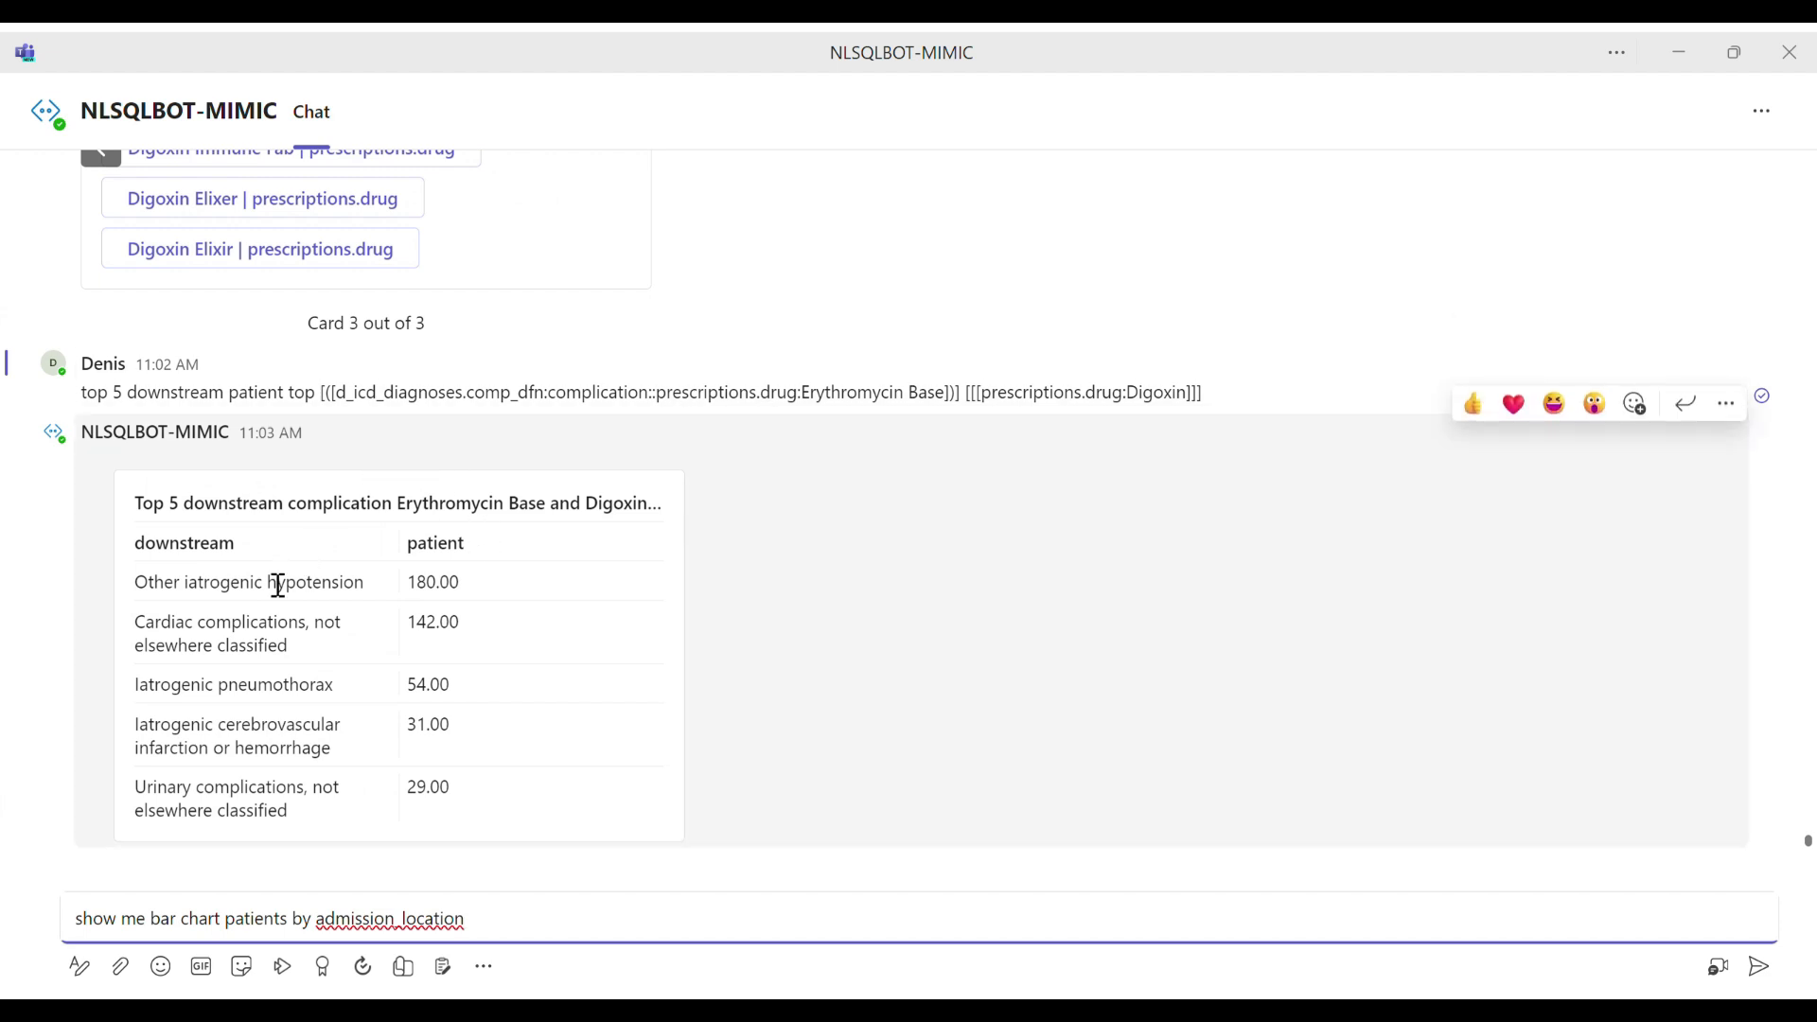
Step: Review the complications listed for Erythromycin Base and Digoxin, and send the drafted bar chart request
{"action": "left_click_drag", "start_coordinate": [167, 587], "coordinate": [358, 600]}
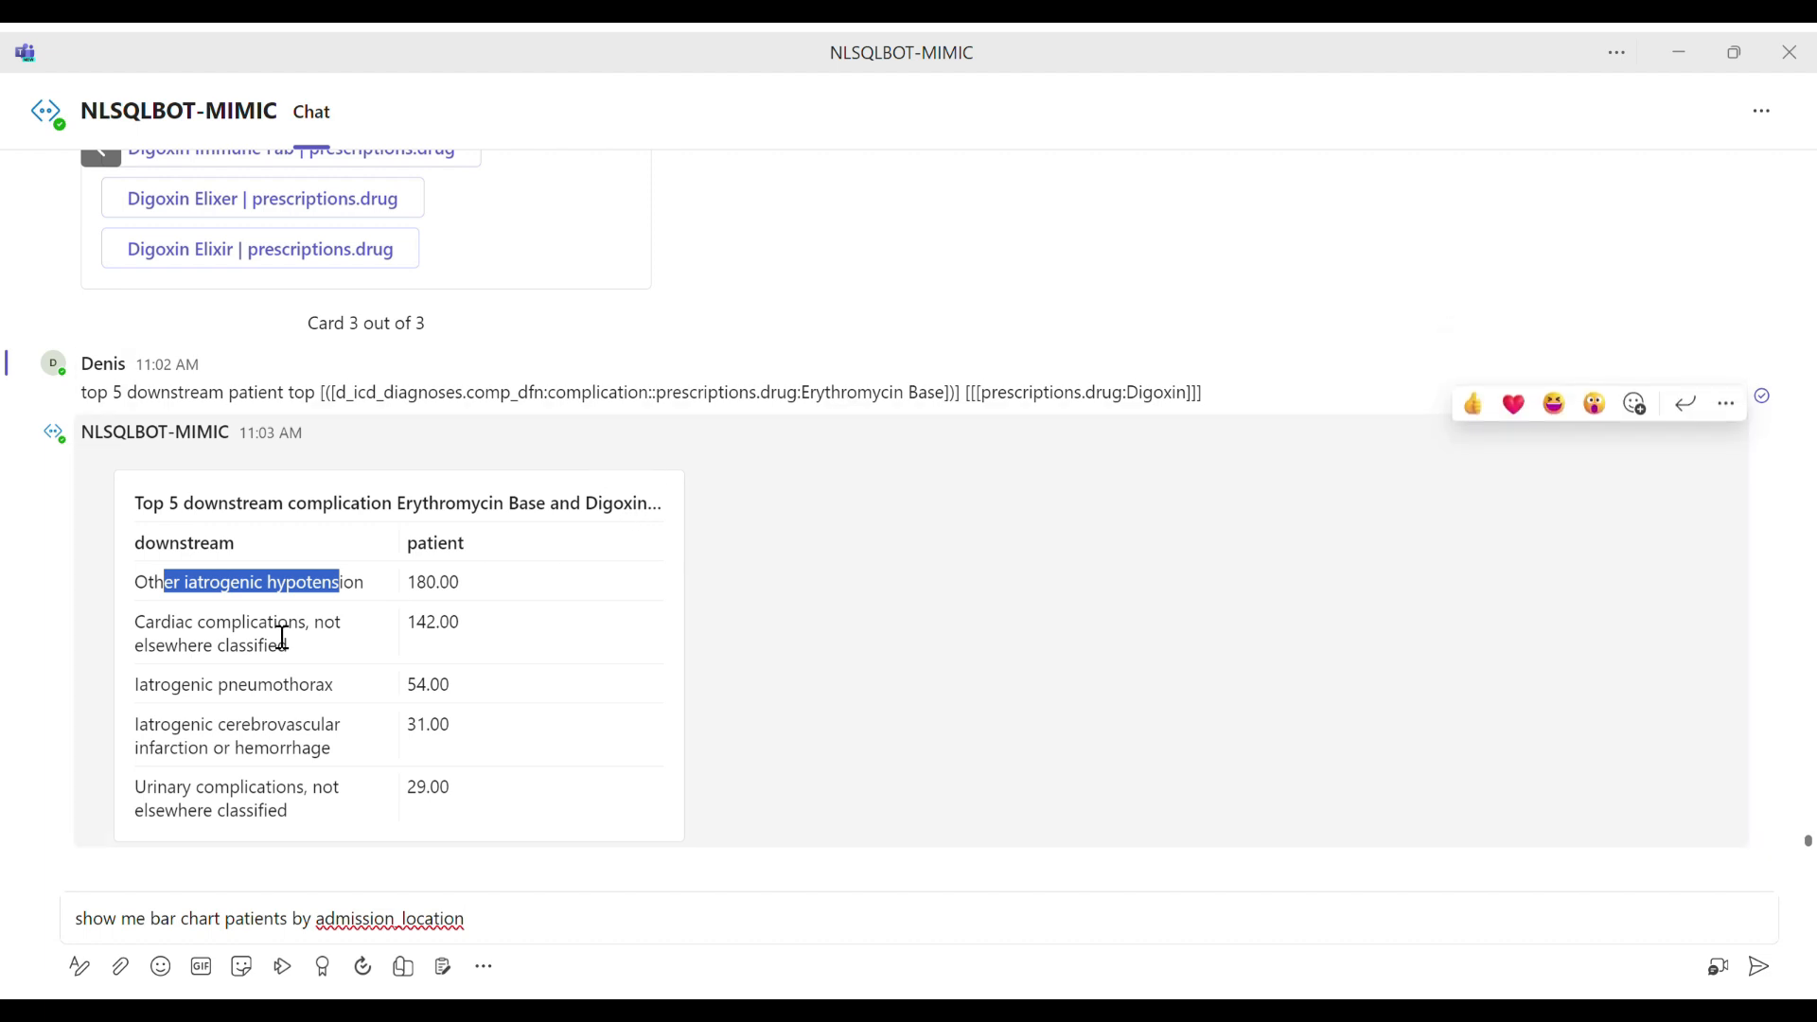
{"action": "left_click_drag", "start_coordinate": [204, 624], "coordinate": [280, 649]}
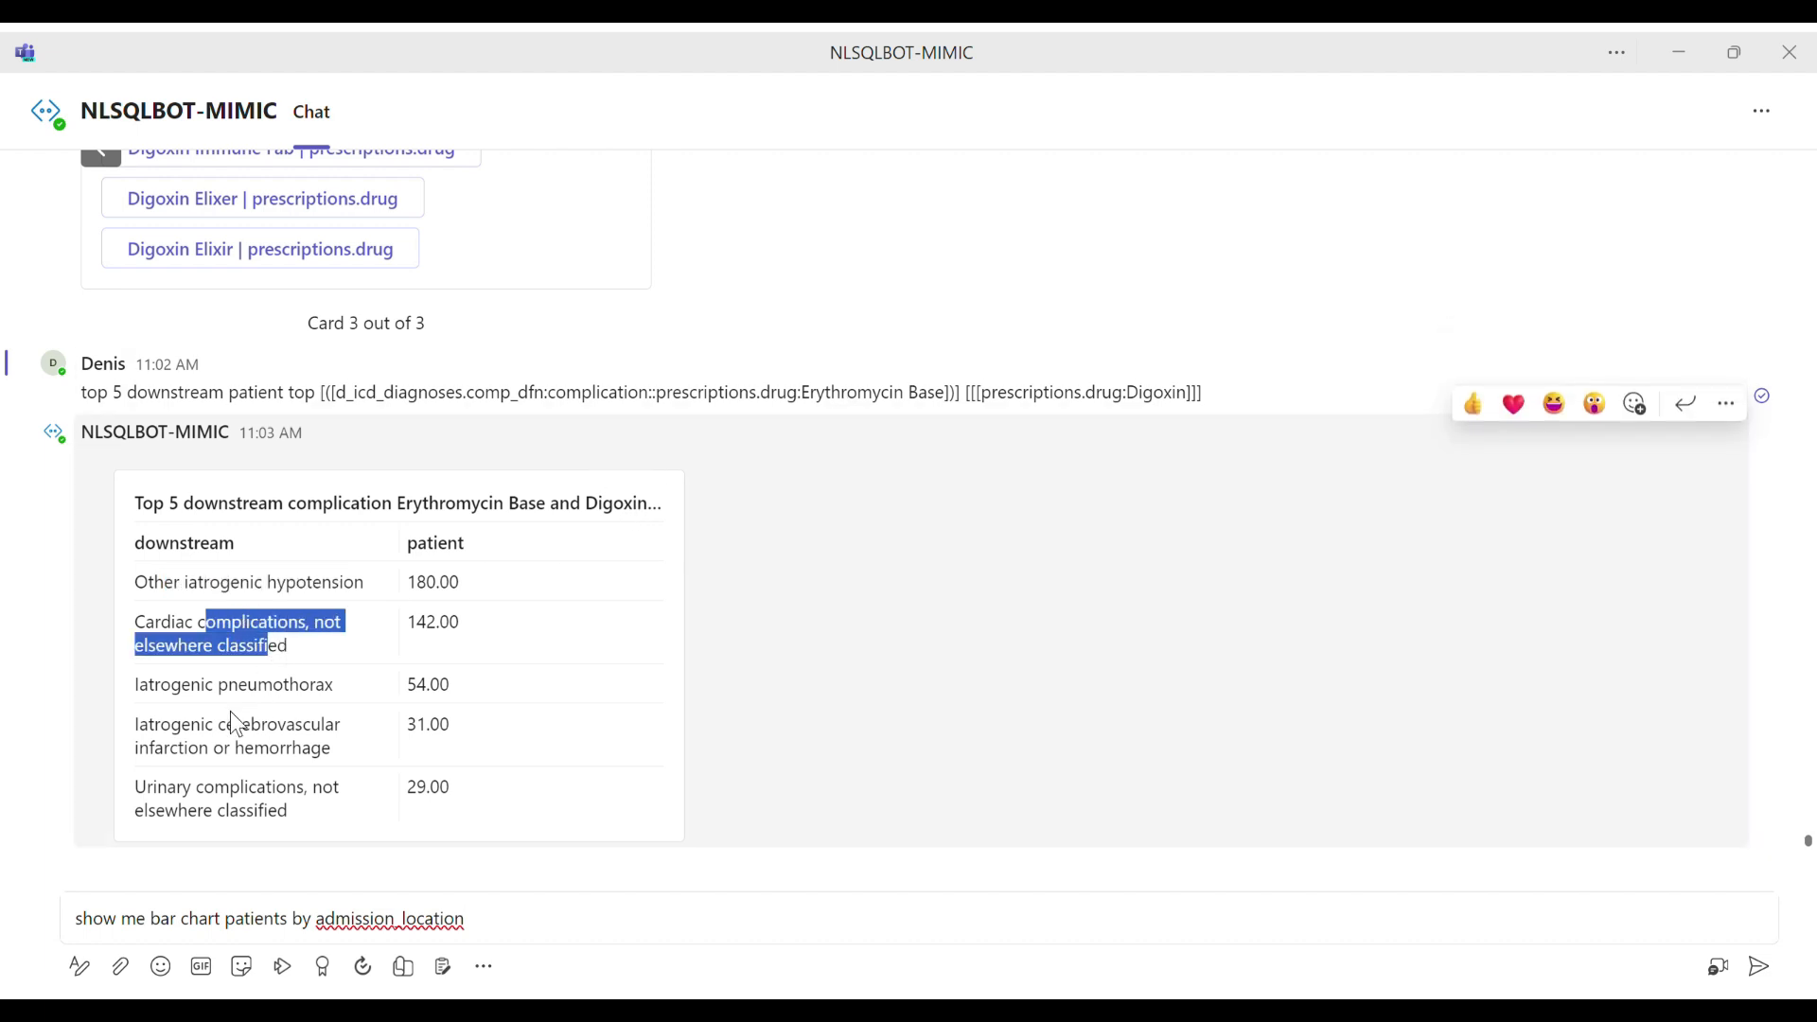
{"action": "left_click_drag", "start_coordinate": [172, 686], "coordinate": [297, 706]}
{"action": "left_click_drag", "start_coordinate": [203, 745], "coordinate": [273, 757]}
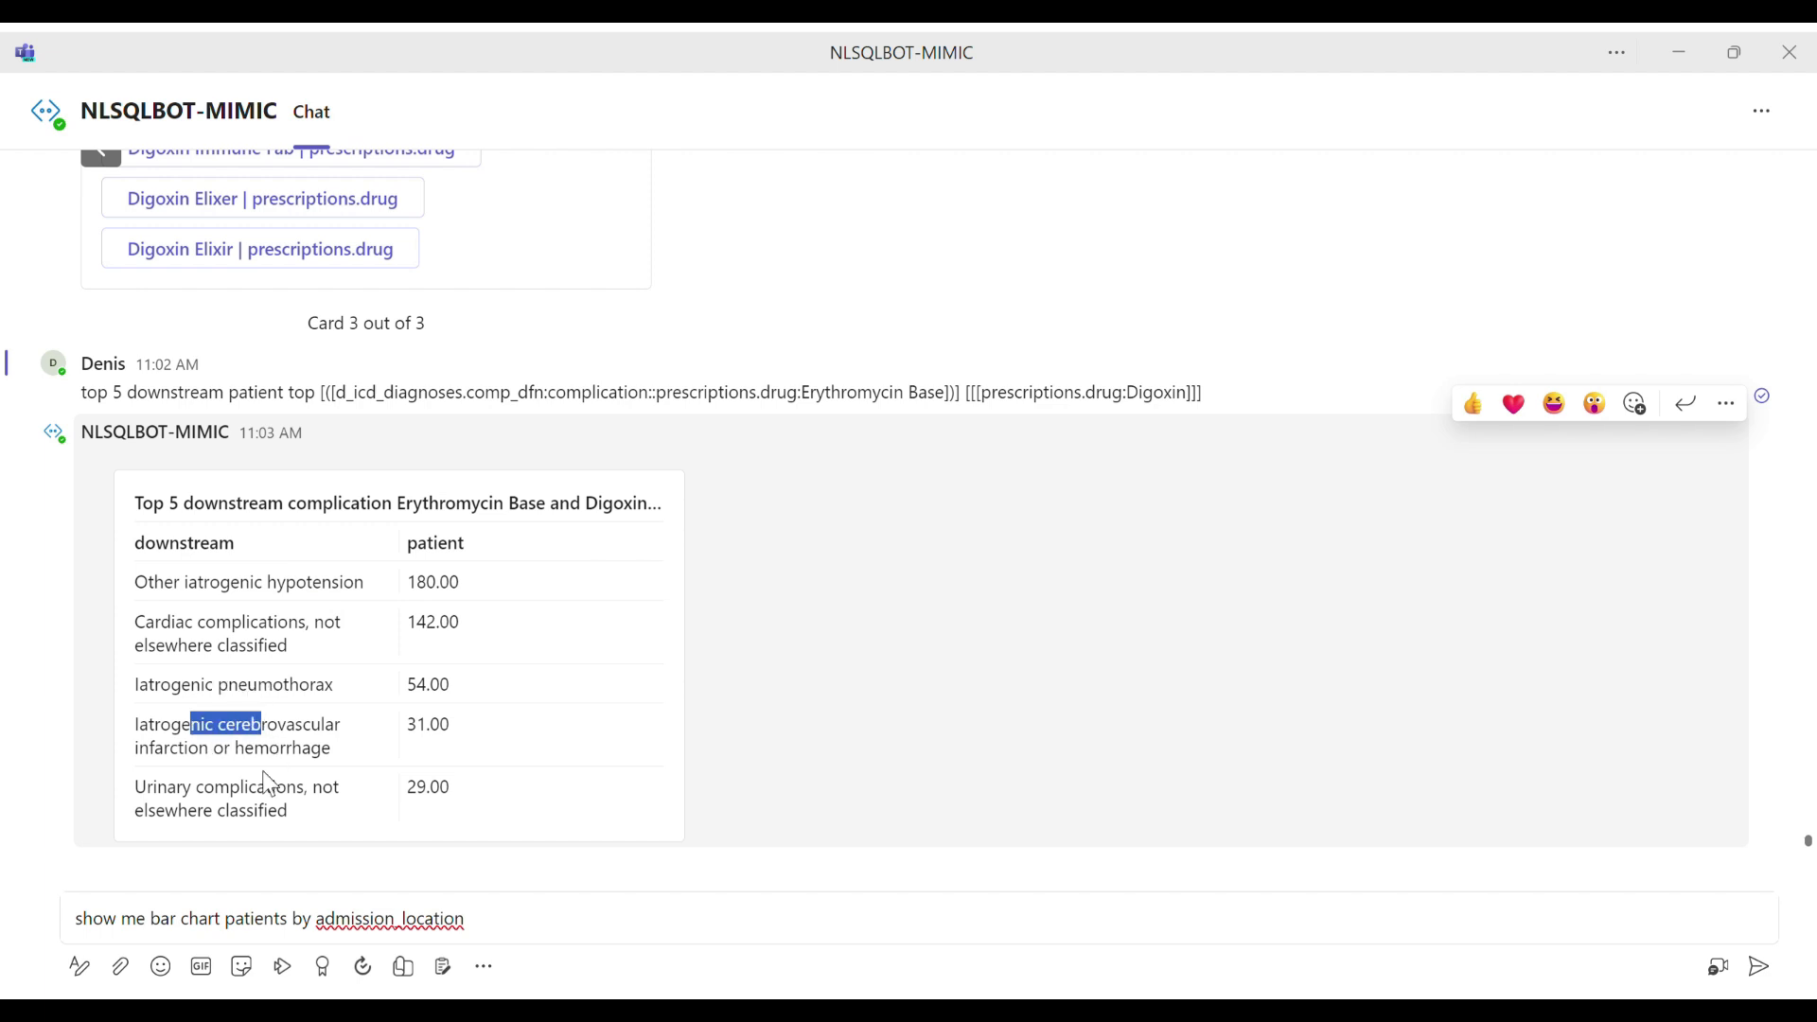
{"action": "left_click_drag", "start_coordinate": [205, 812], "coordinate": [241, 812]}
{"action": "left_click", "coordinate": [559, 921]}
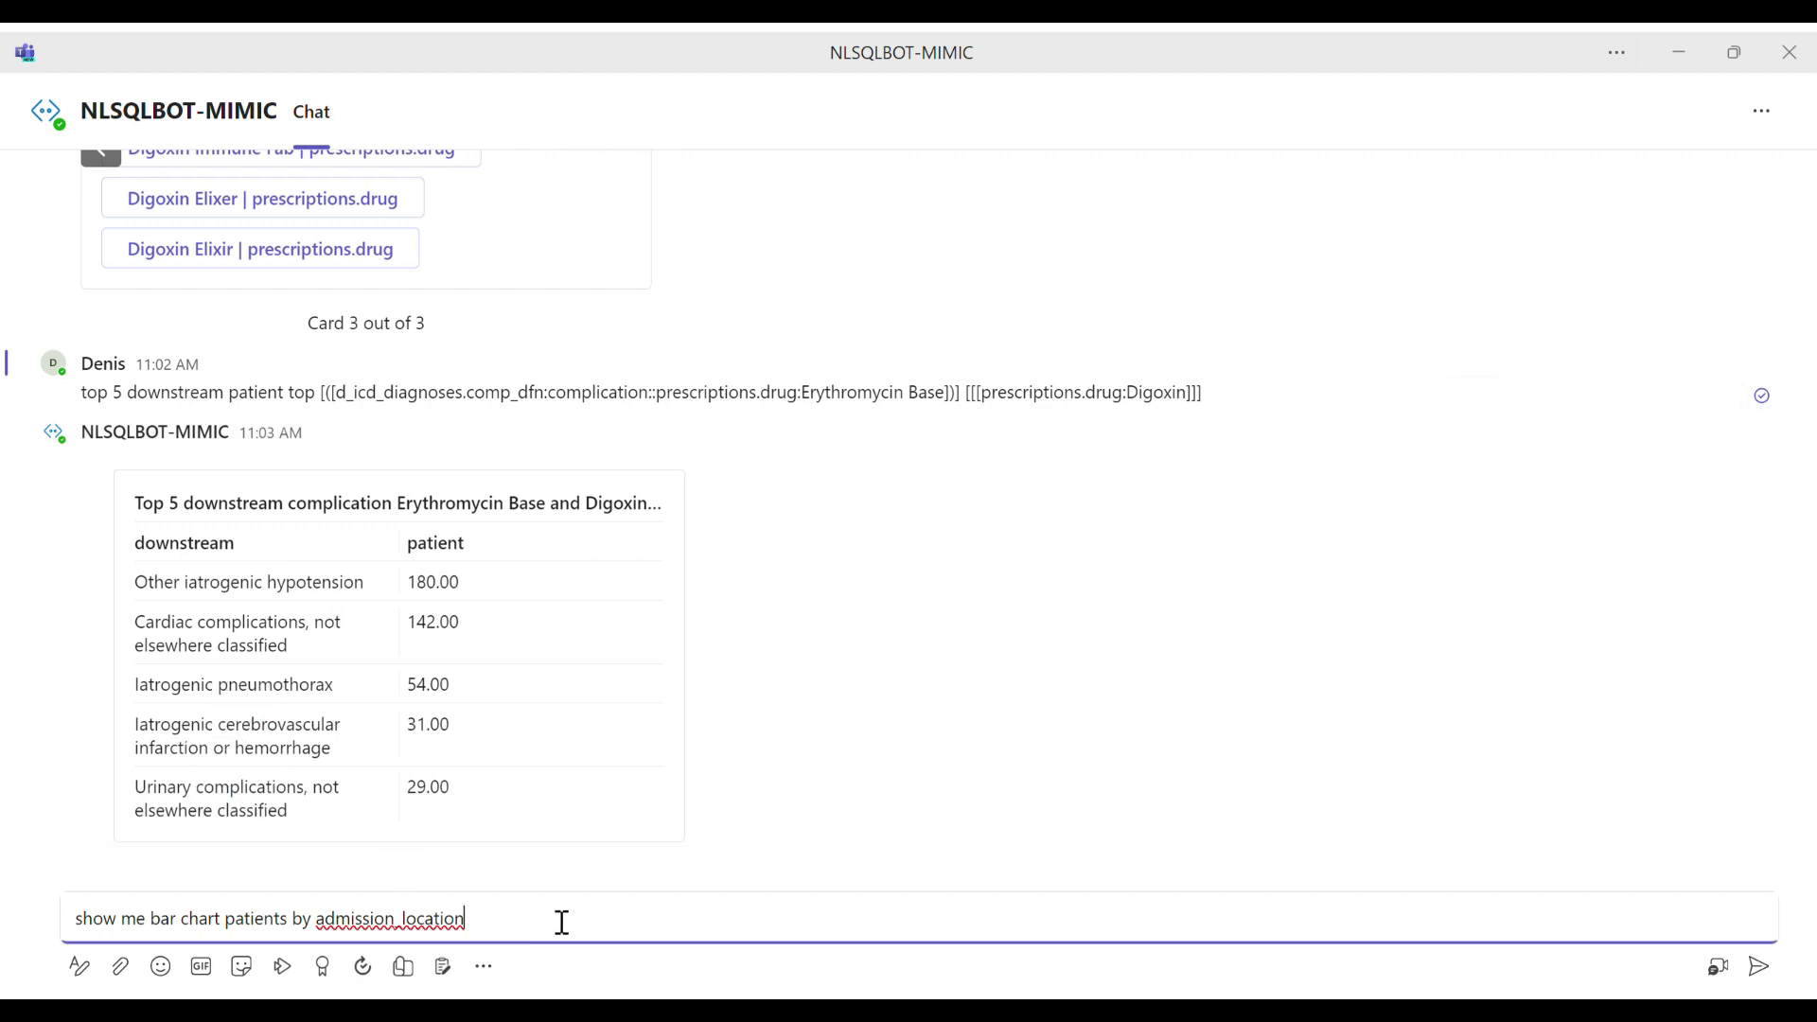
{"action": "key", "text": "Return"}
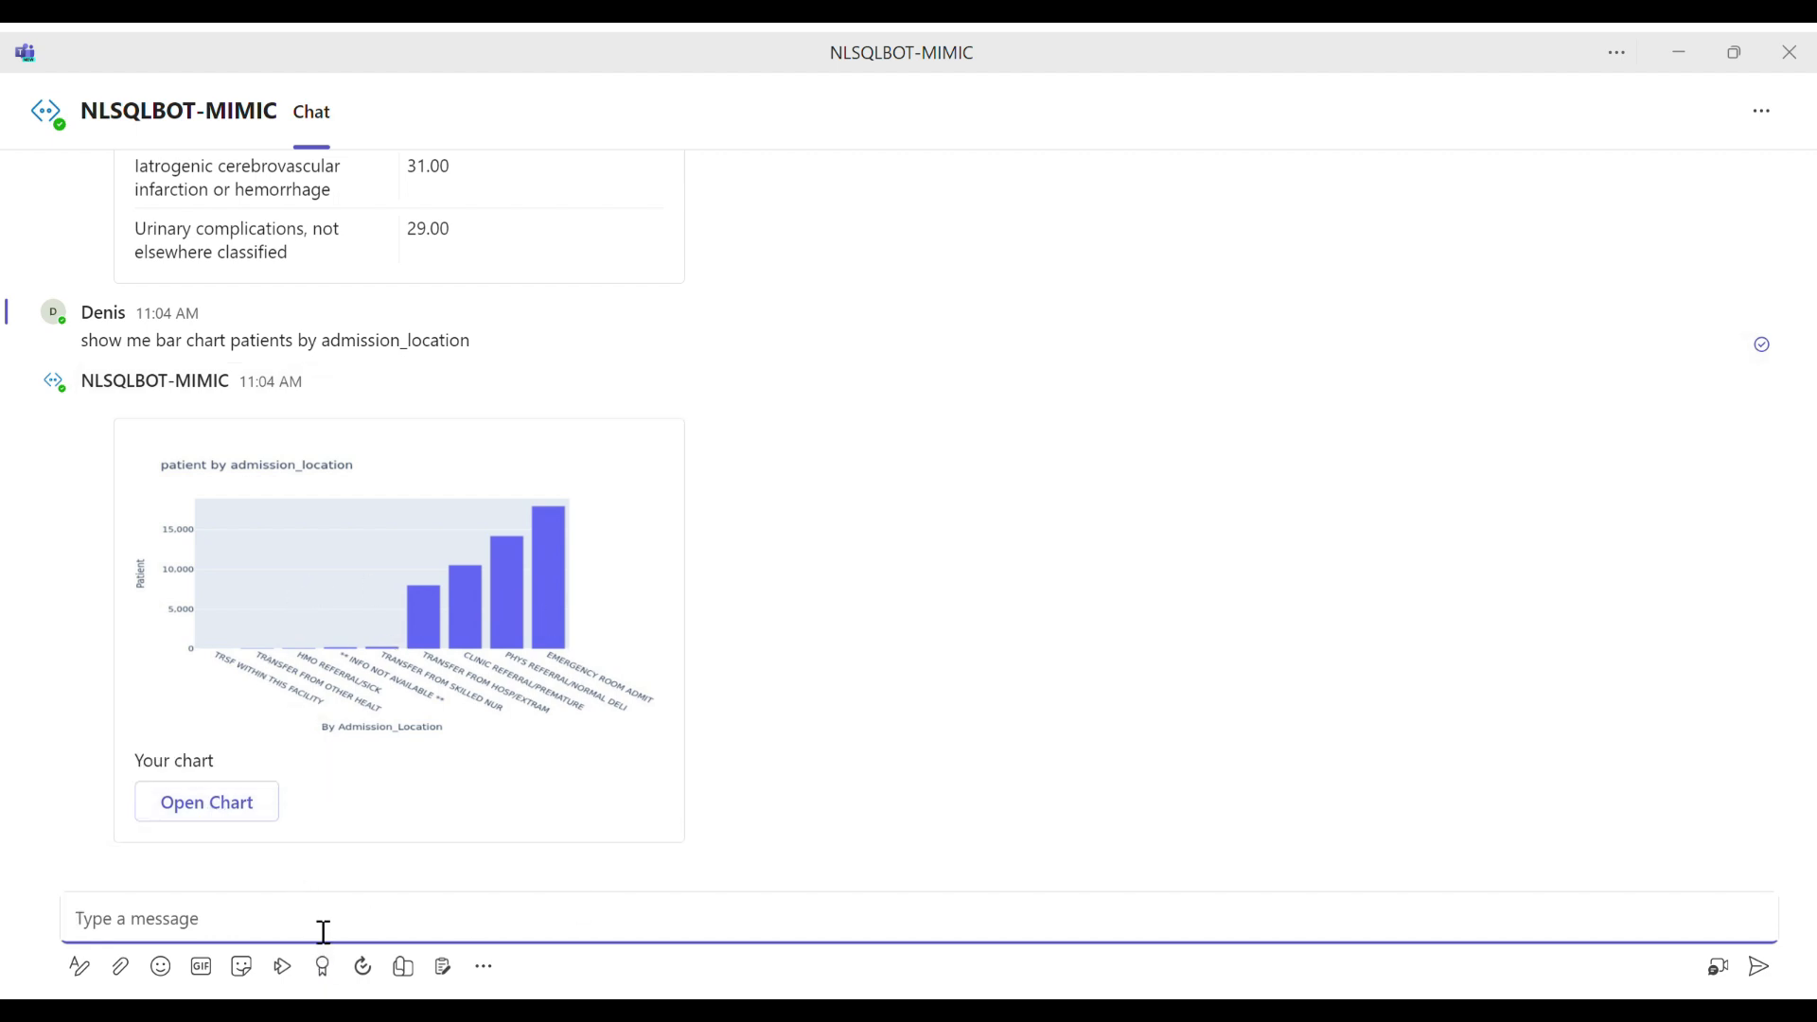
Step: Send the request "show me stacked bar chart for patients by gender by admission_location", reusing the column name from the previous message
{"action": "type", "text": "show me stacked bar chart for patients"}
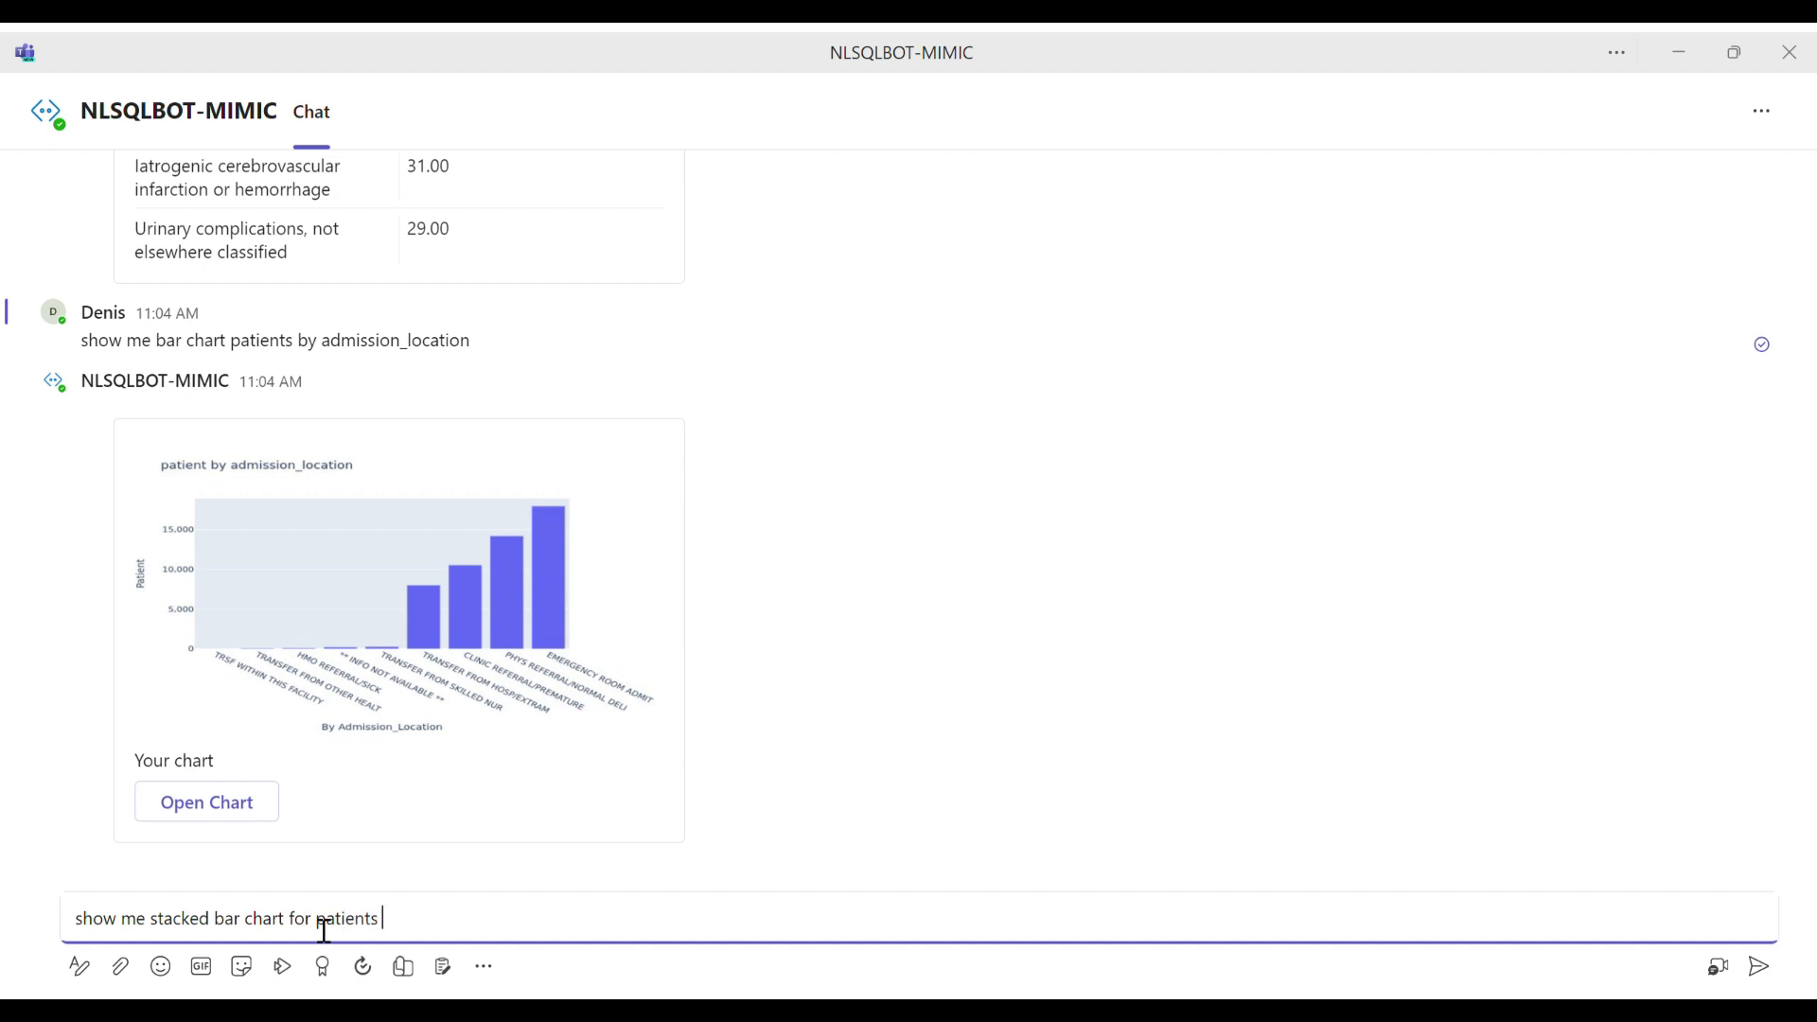
{"action": "type", "text": " by gender by"}
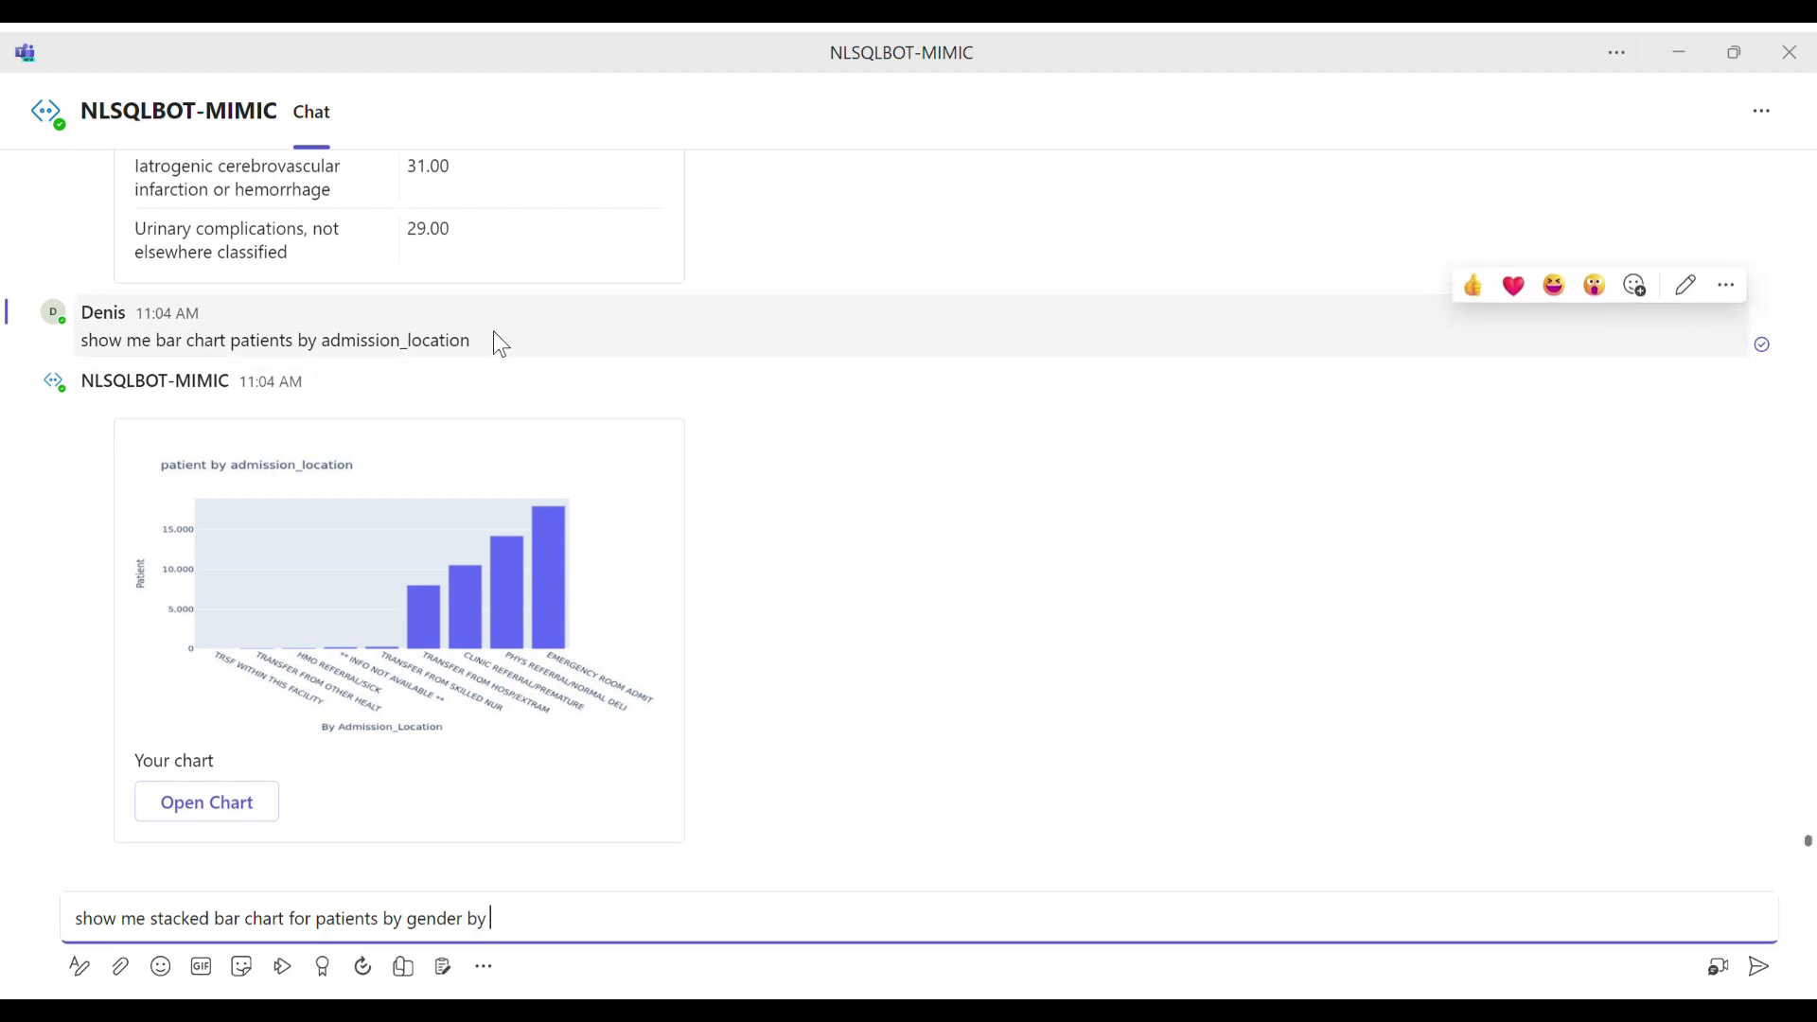
{"action": "left_click_drag", "start_coordinate": [483, 342], "coordinate": [340, 353]}
{"action": "key", "text": "ctrl+c"}
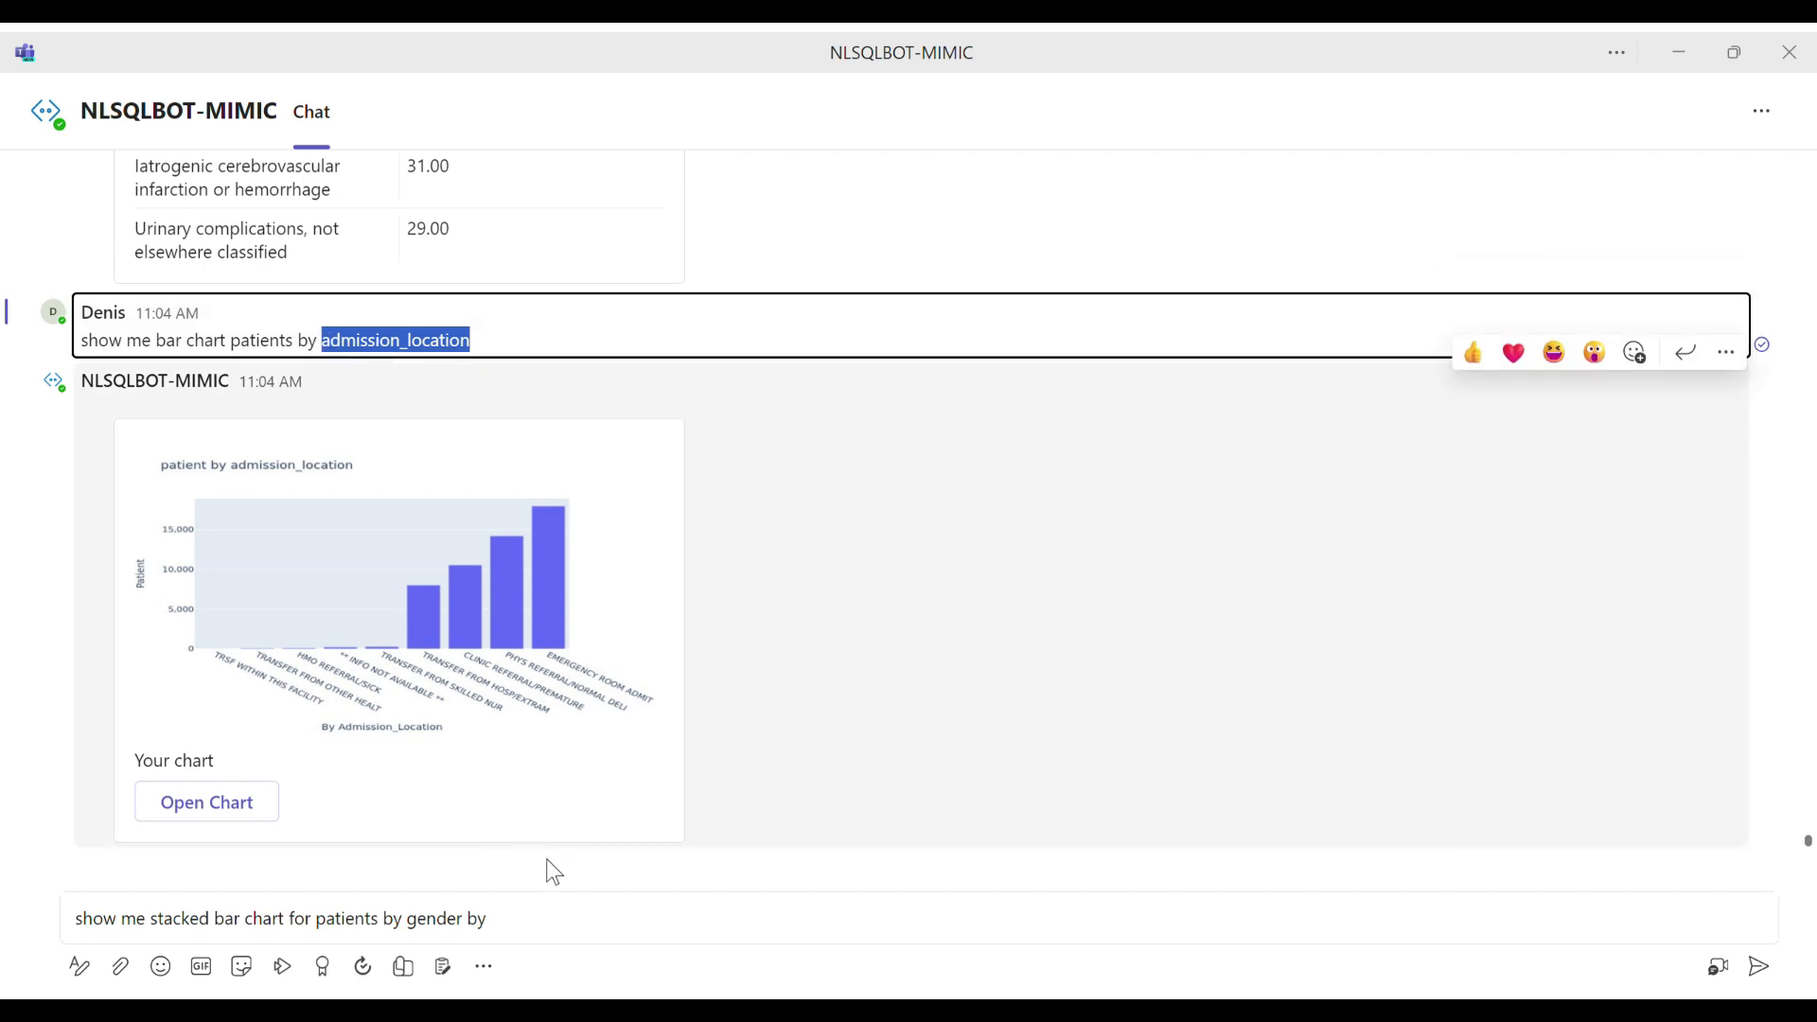
{"action": "left_click", "coordinate": [568, 935]}
{"action": "key", "text": "ctrl+v"}
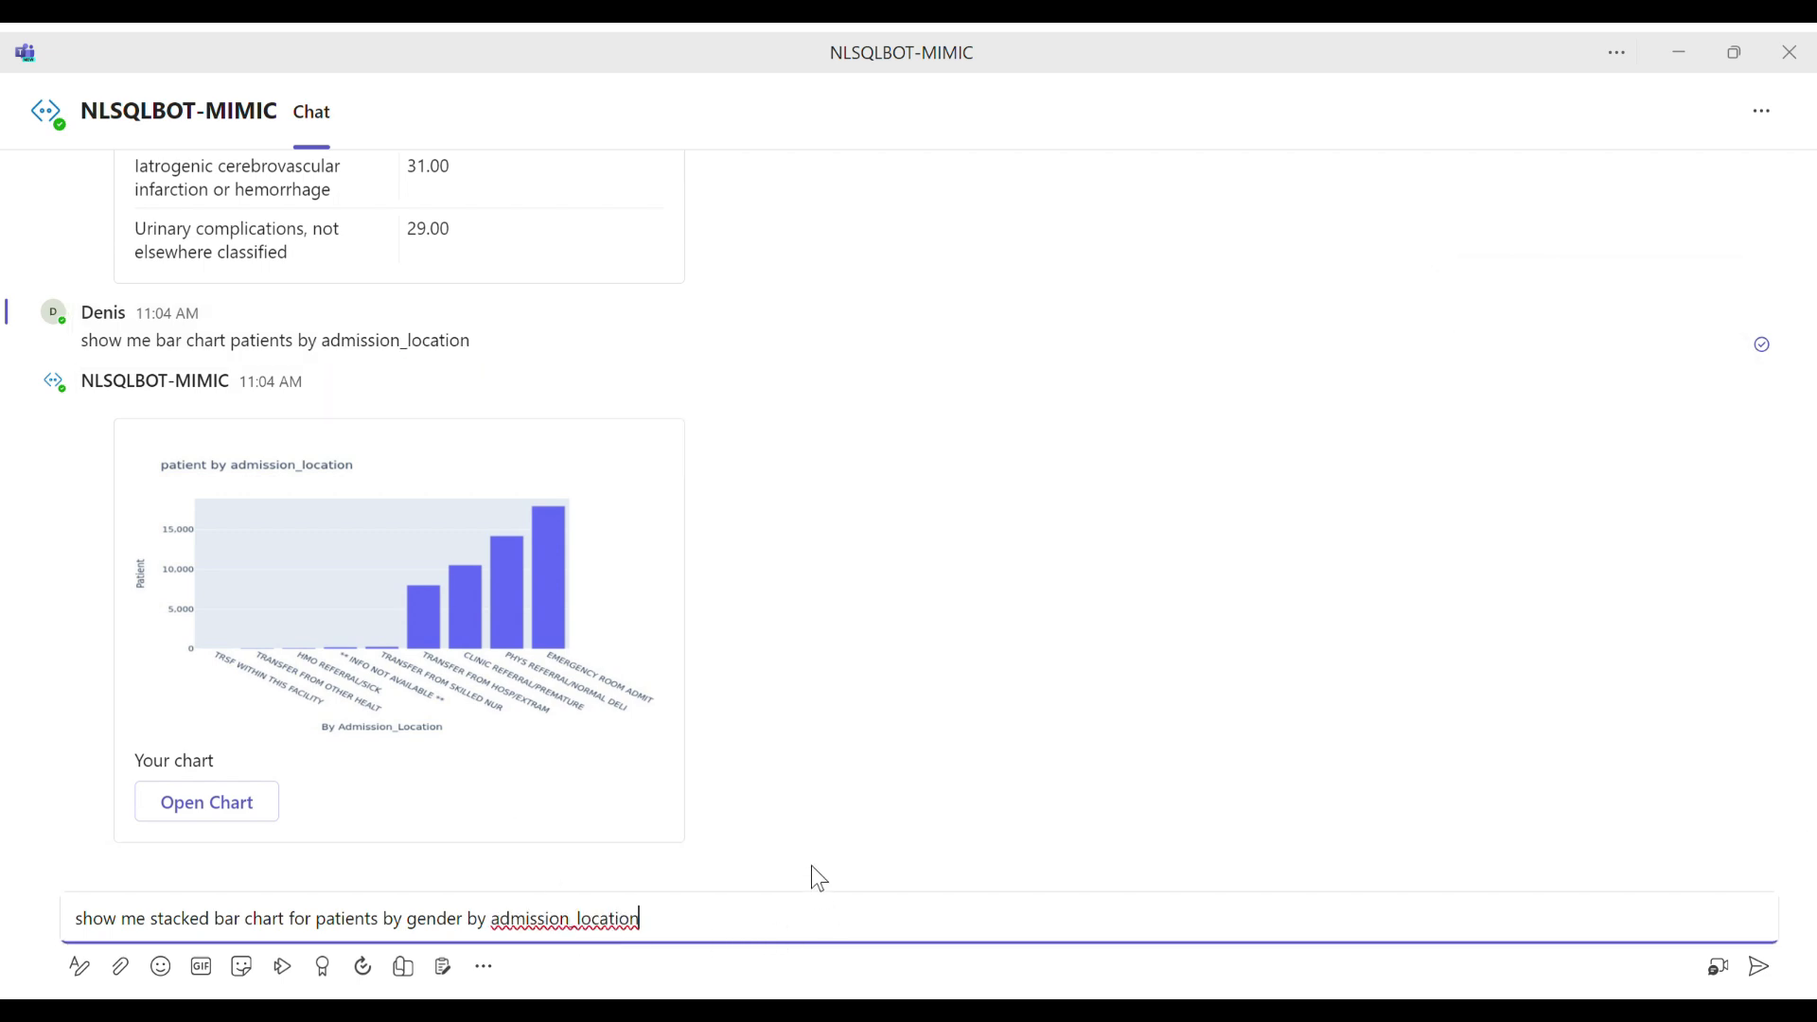
{"action": "key", "text": "Return"}
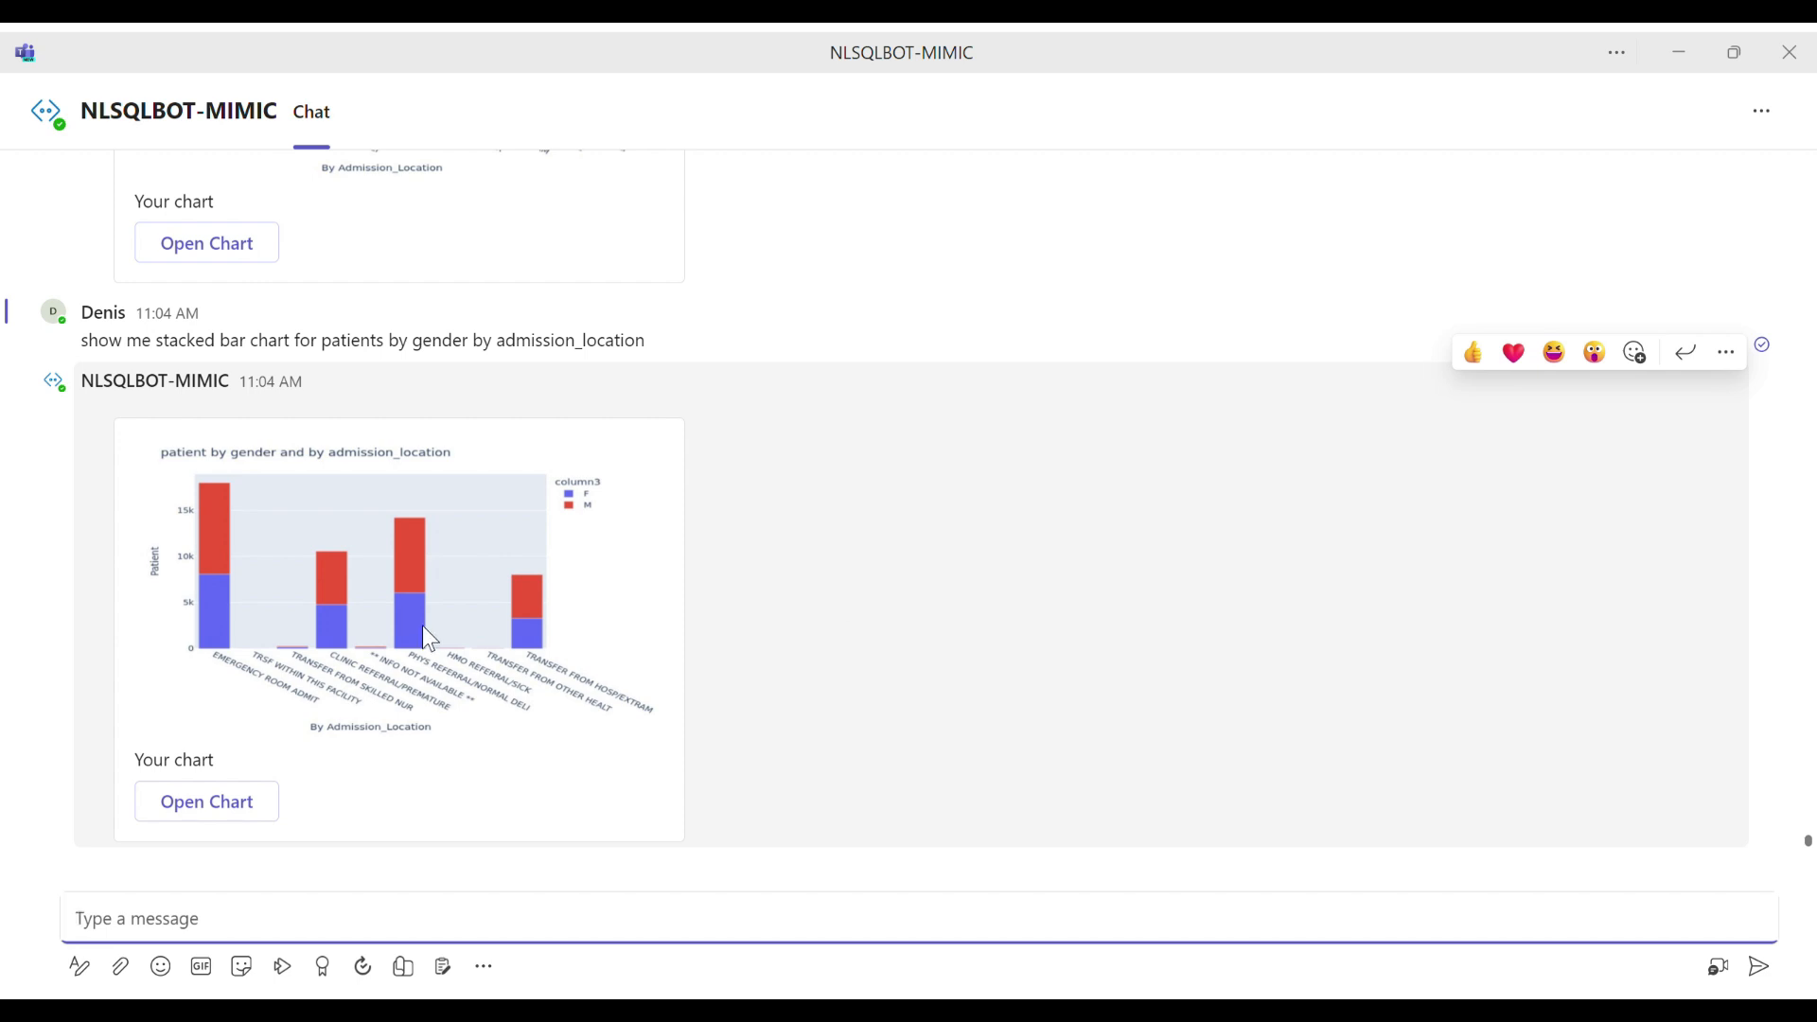
Step: Open the stacked chart by gender and admission_location, and the earlier bar chart by admission_location
{"action": "left_click", "coordinate": [226, 807]}
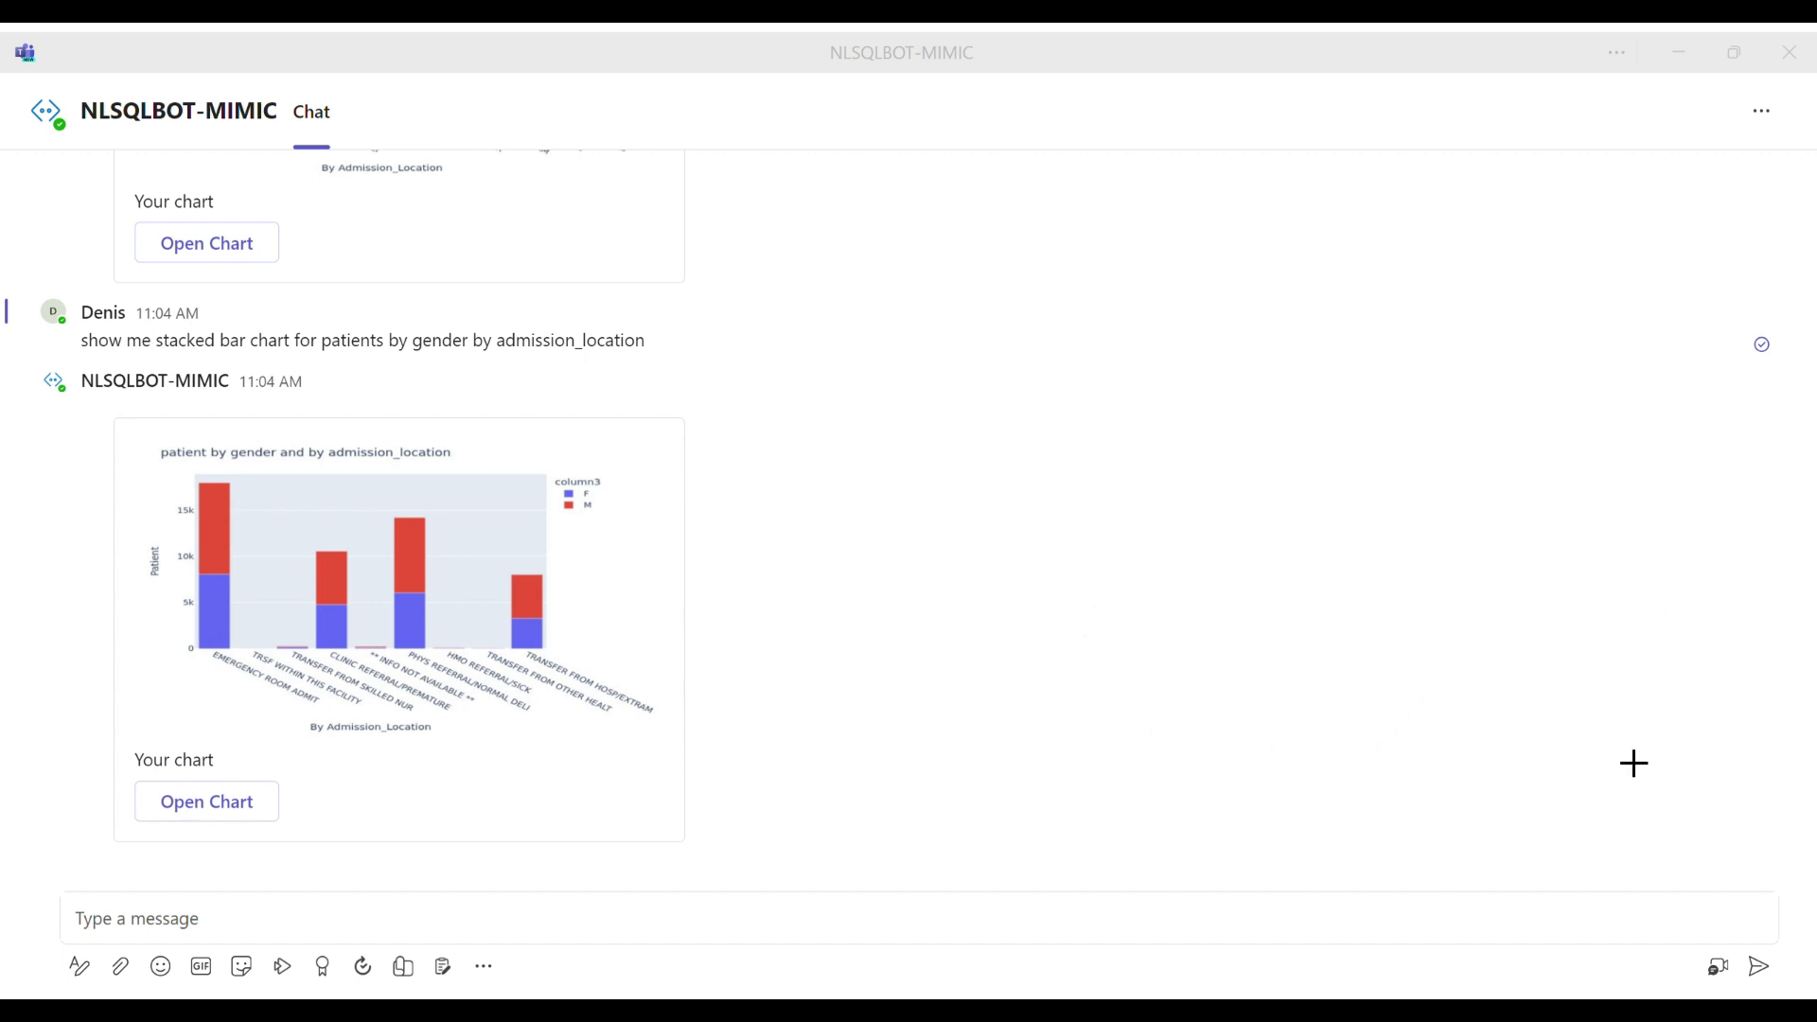
{"action": "left_click", "coordinate": [1028, 594]}
{"action": "scroll", "coordinate": [374, 602], "scroll_direction": "up", "scroll_amount": 3}
{"action": "left_click", "coordinate": [220, 563]}
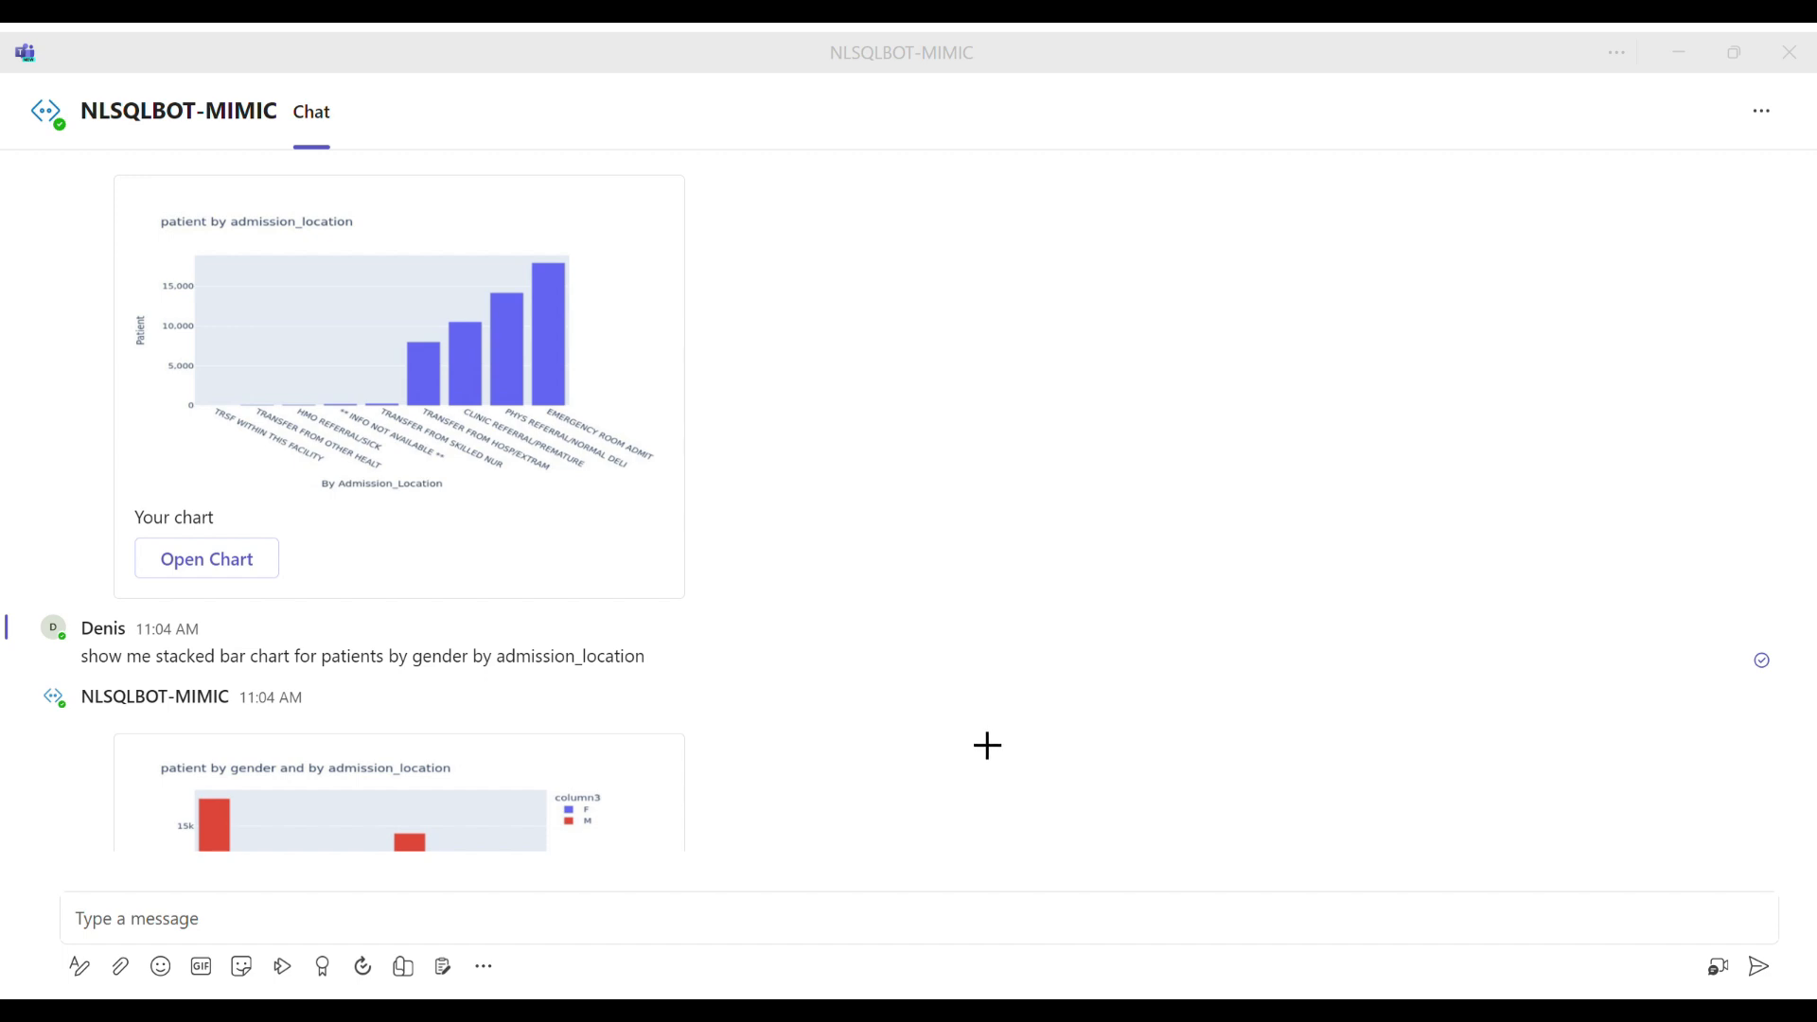
Step: Send the question "the most common 7 downstream pregnancy complications in patients"
{"action": "scroll", "coordinate": [533, 754], "scroll_direction": "down", "scroll_amount": 3}
{"action": "left_click", "coordinate": [433, 925]}
{"action": "type", "text": "the "}
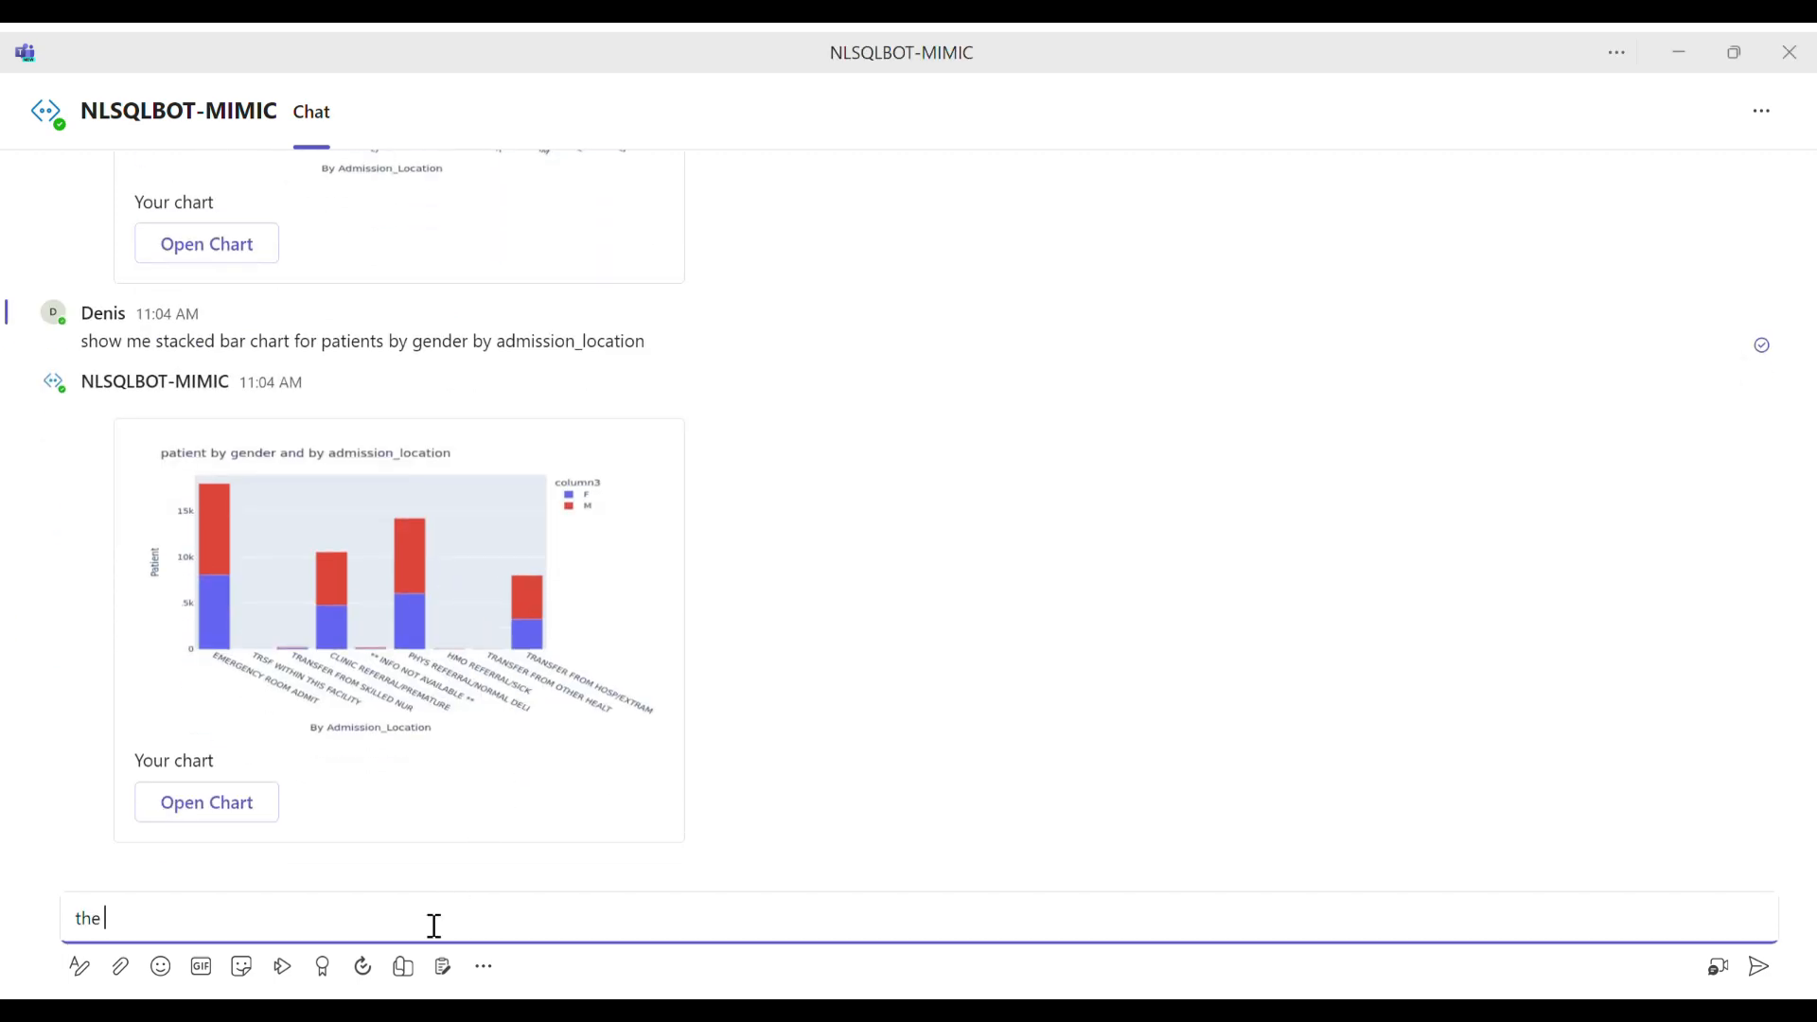
{"action": "type", "text": "most common 7 downstream "}
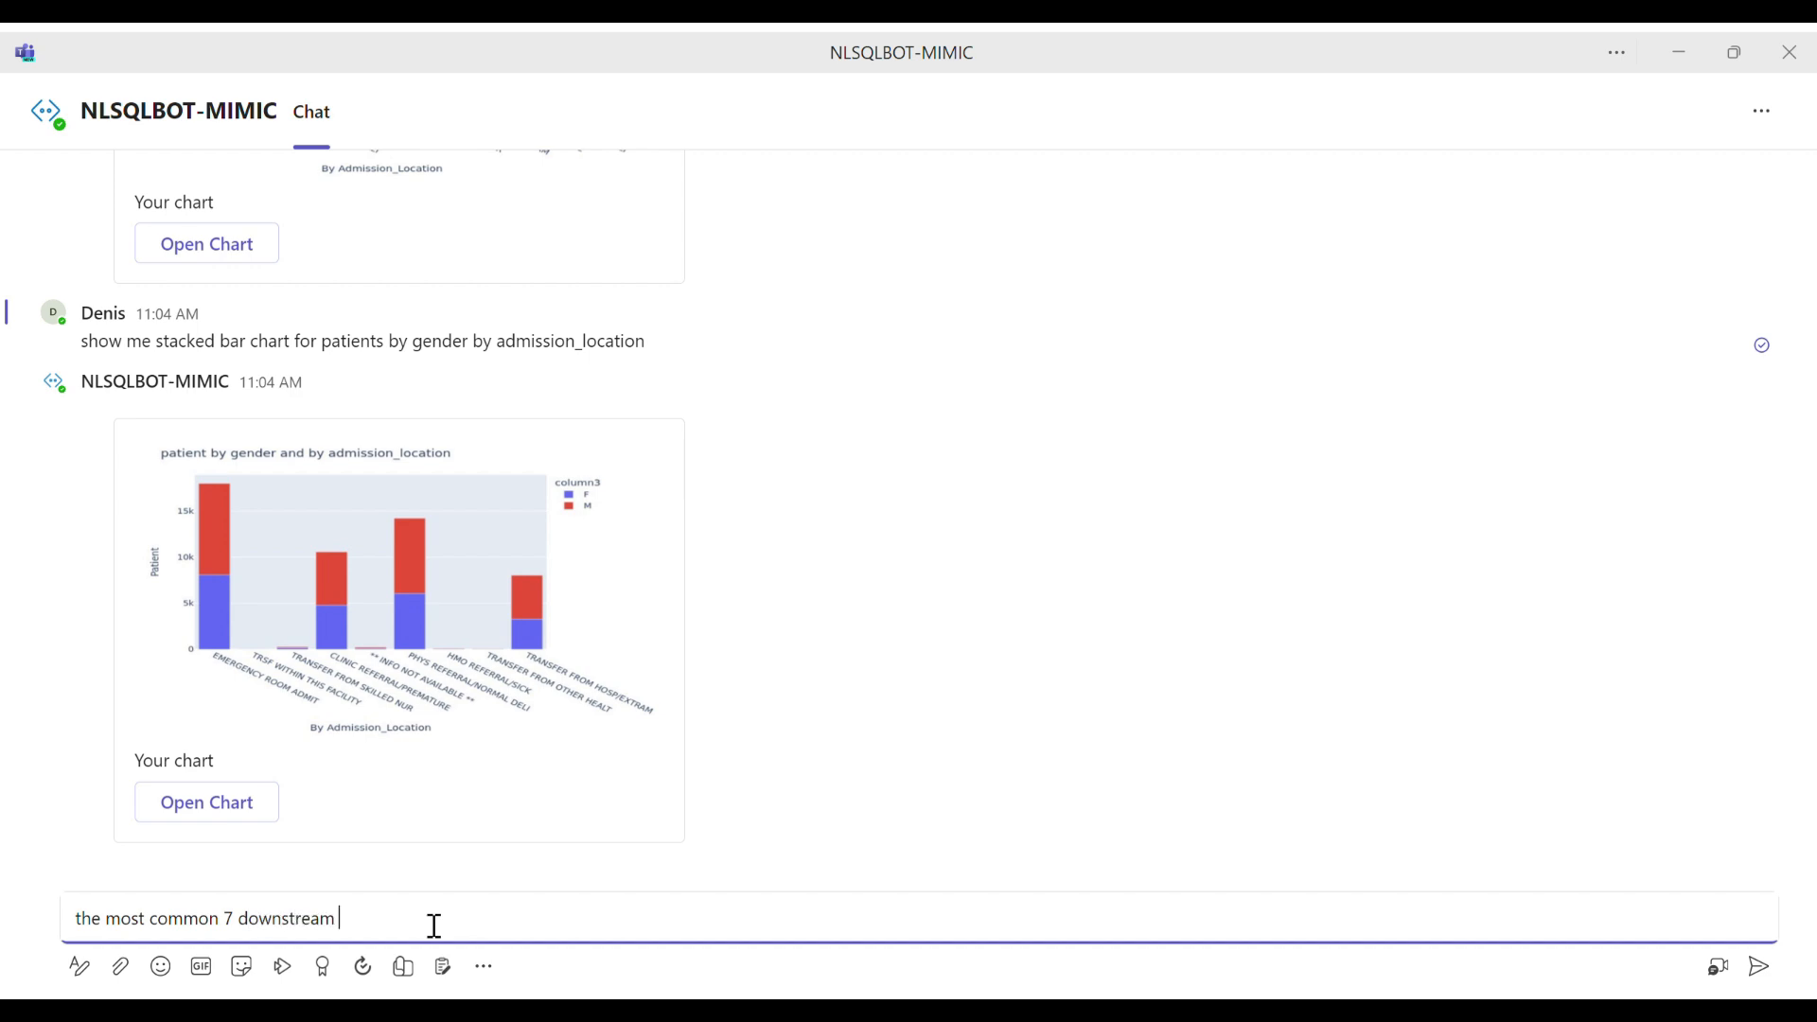
{"action": "type", "text": "pregnancy complications in patients"}
{"action": "key", "text": "Return"}
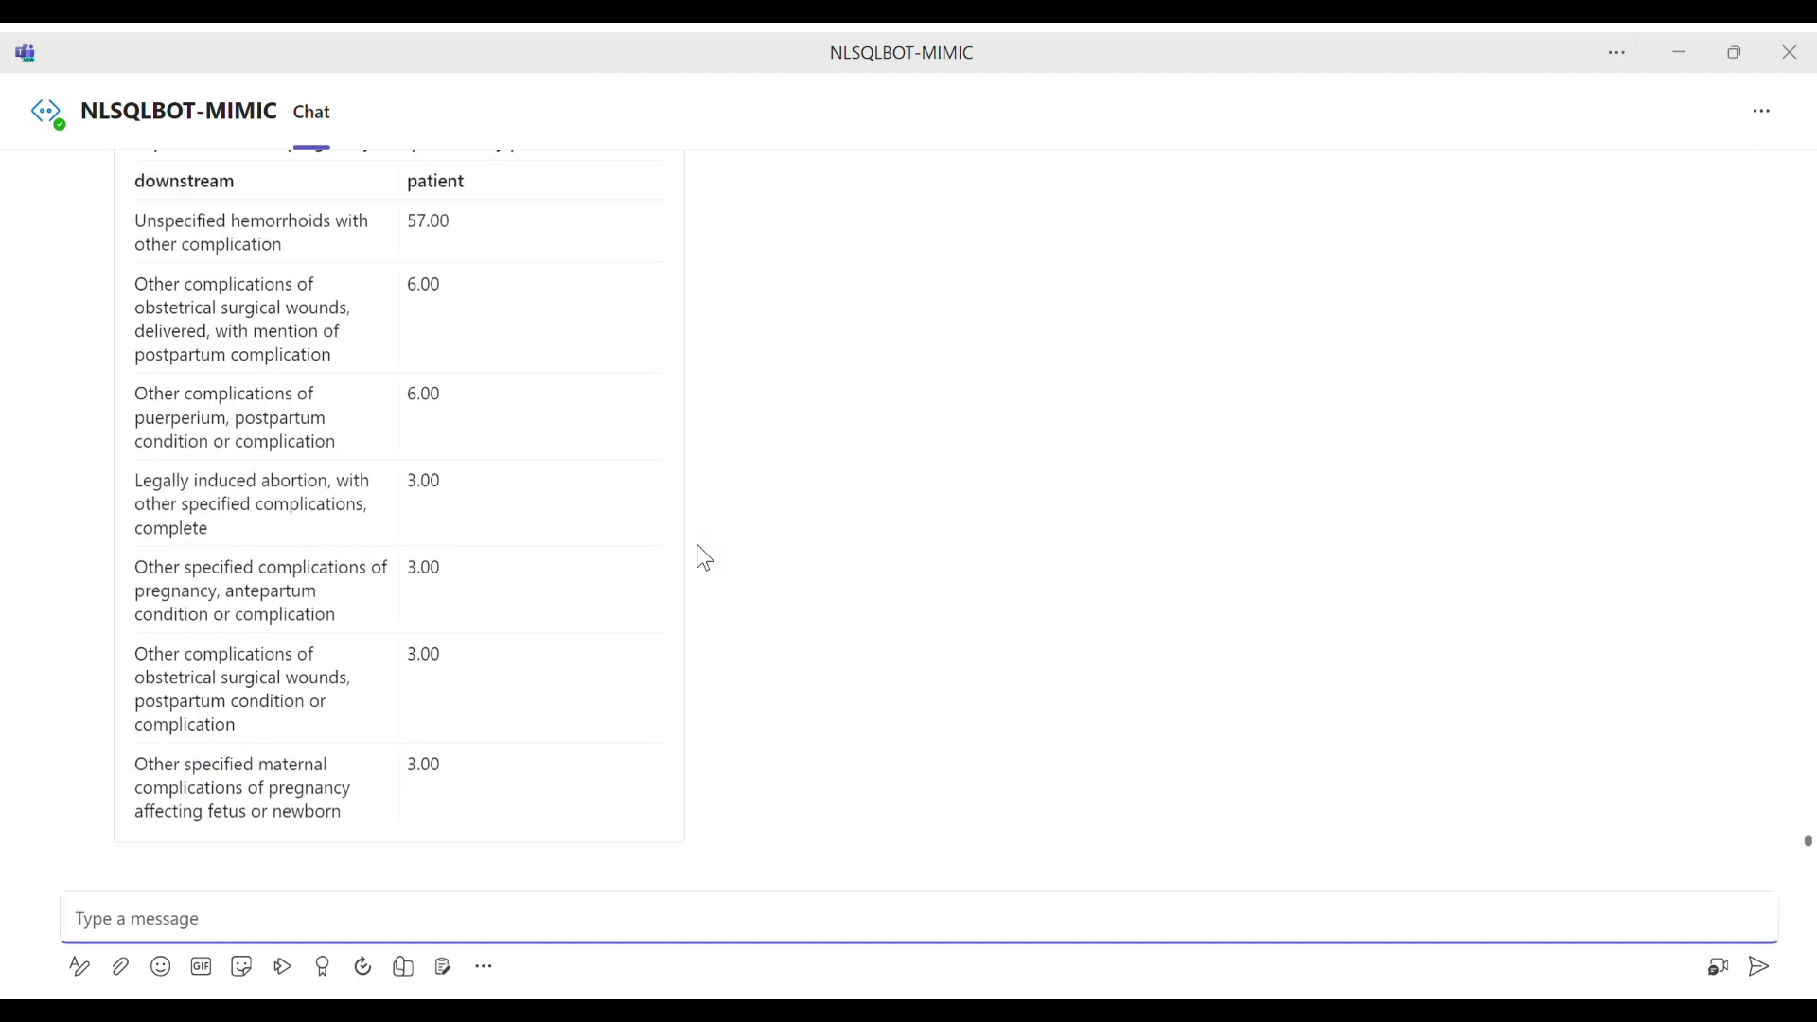
Step: Examine the title and rows of the downstream pregnancy complications table
{"action": "scroll", "coordinate": [699, 545], "scroll_direction": "up", "scroll_amount": 3}
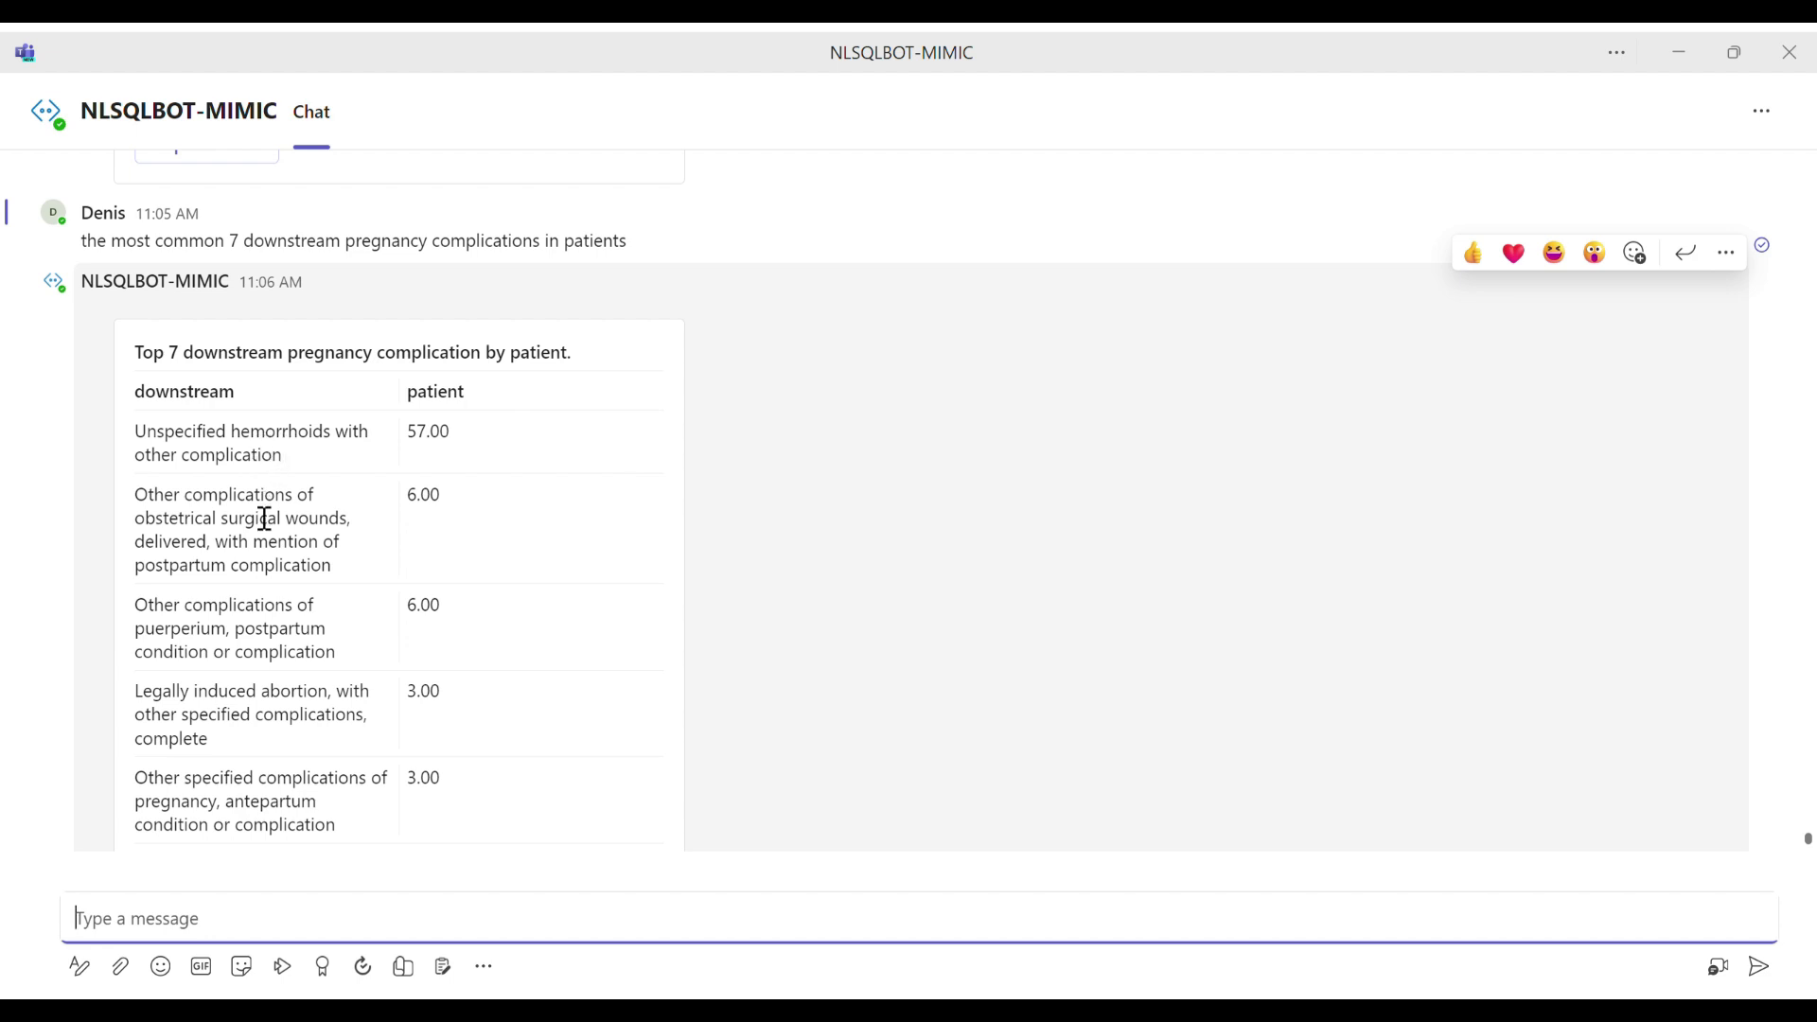
{"action": "left_click_drag", "start_coordinate": [246, 495], "coordinate": [298, 519]}
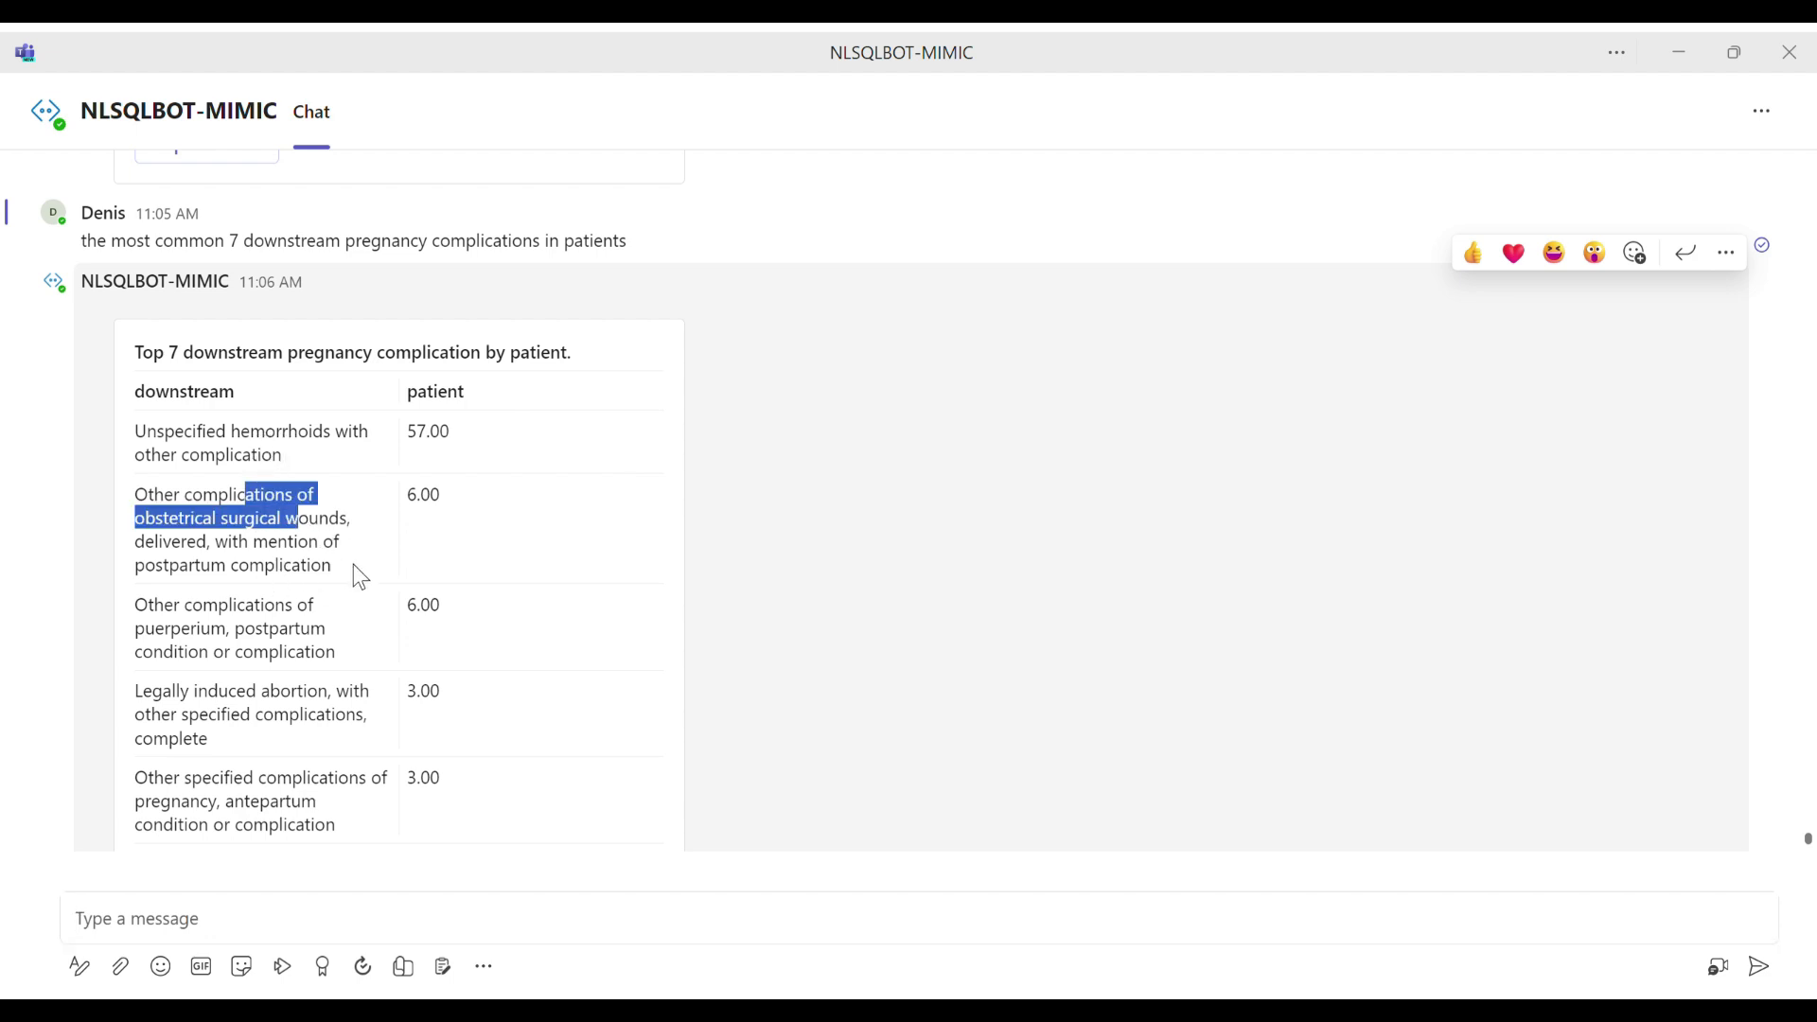
{"action": "scroll", "coordinate": [371, 532], "scroll_direction": "down", "scroll_amount": 1}
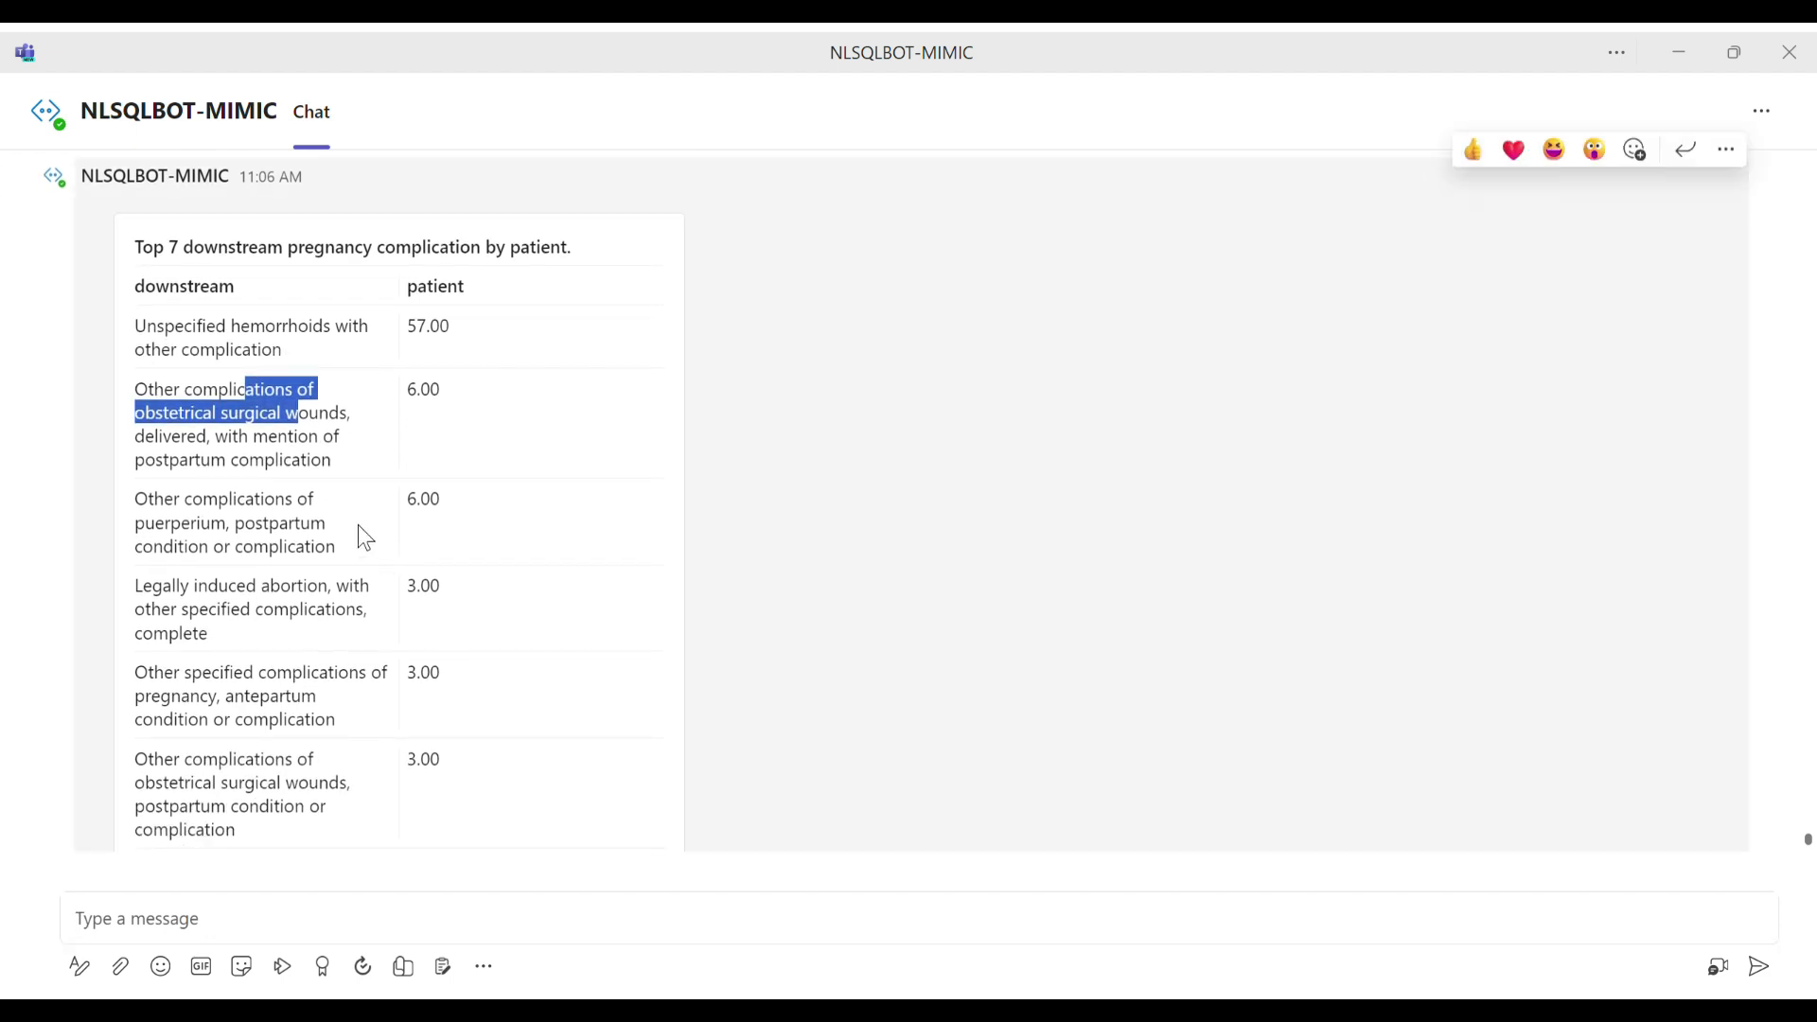
{"action": "left_click_drag", "start_coordinate": [210, 588], "coordinate": [254, 613]}
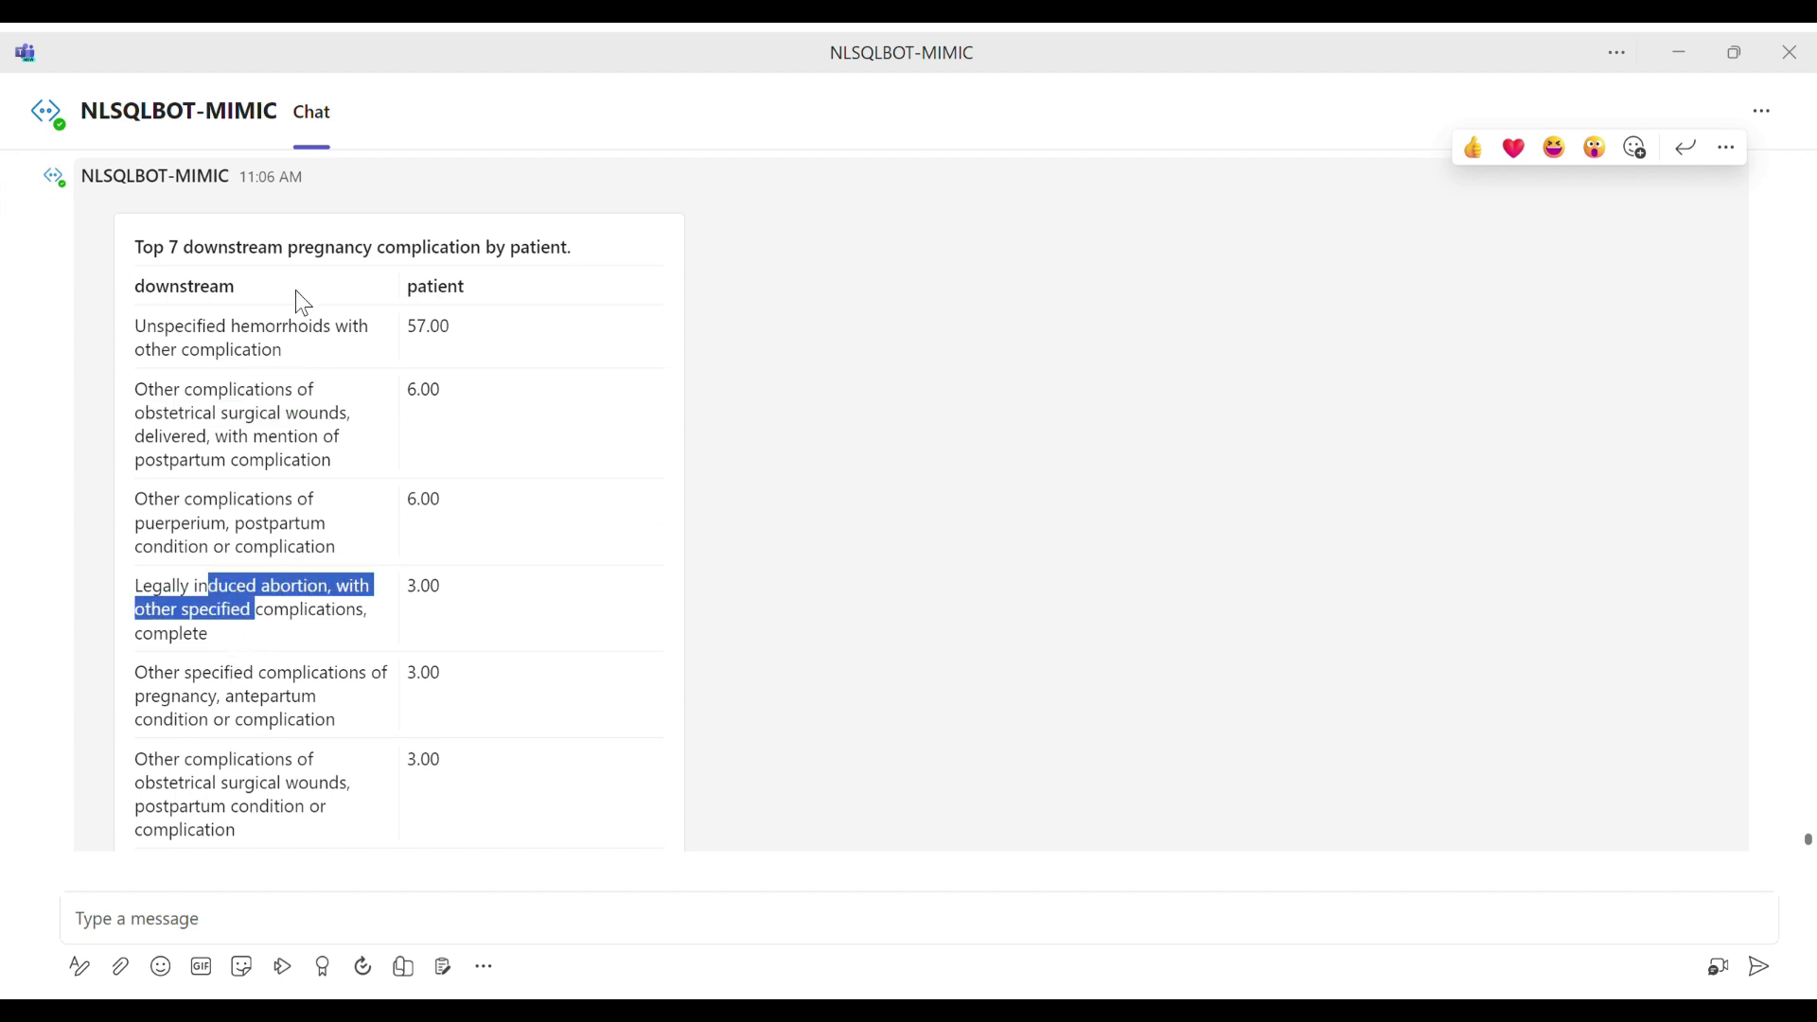
{"action": "left_click_drag", "start_coordinate": [326, 249], "coordinate": [461, 256]}
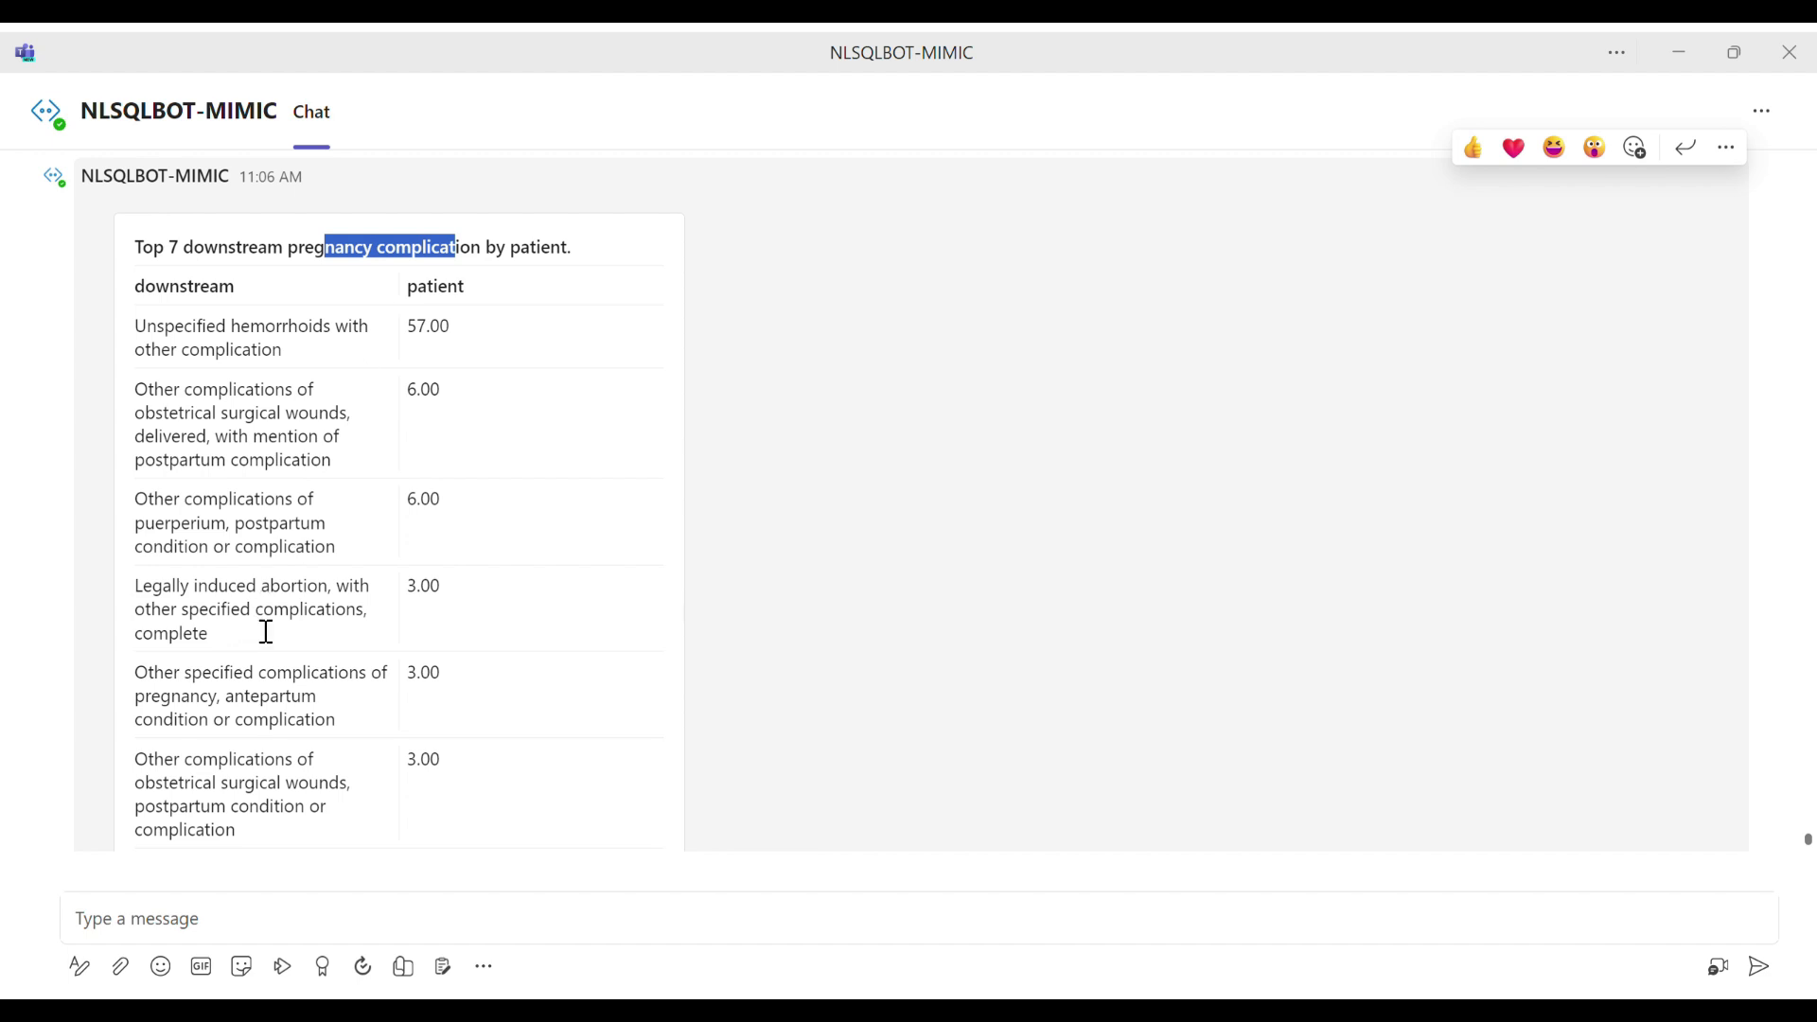
{"action": "scroll", "coordinate": [264, 628], "scroll_direction": "down", "scroll_amount": 1}
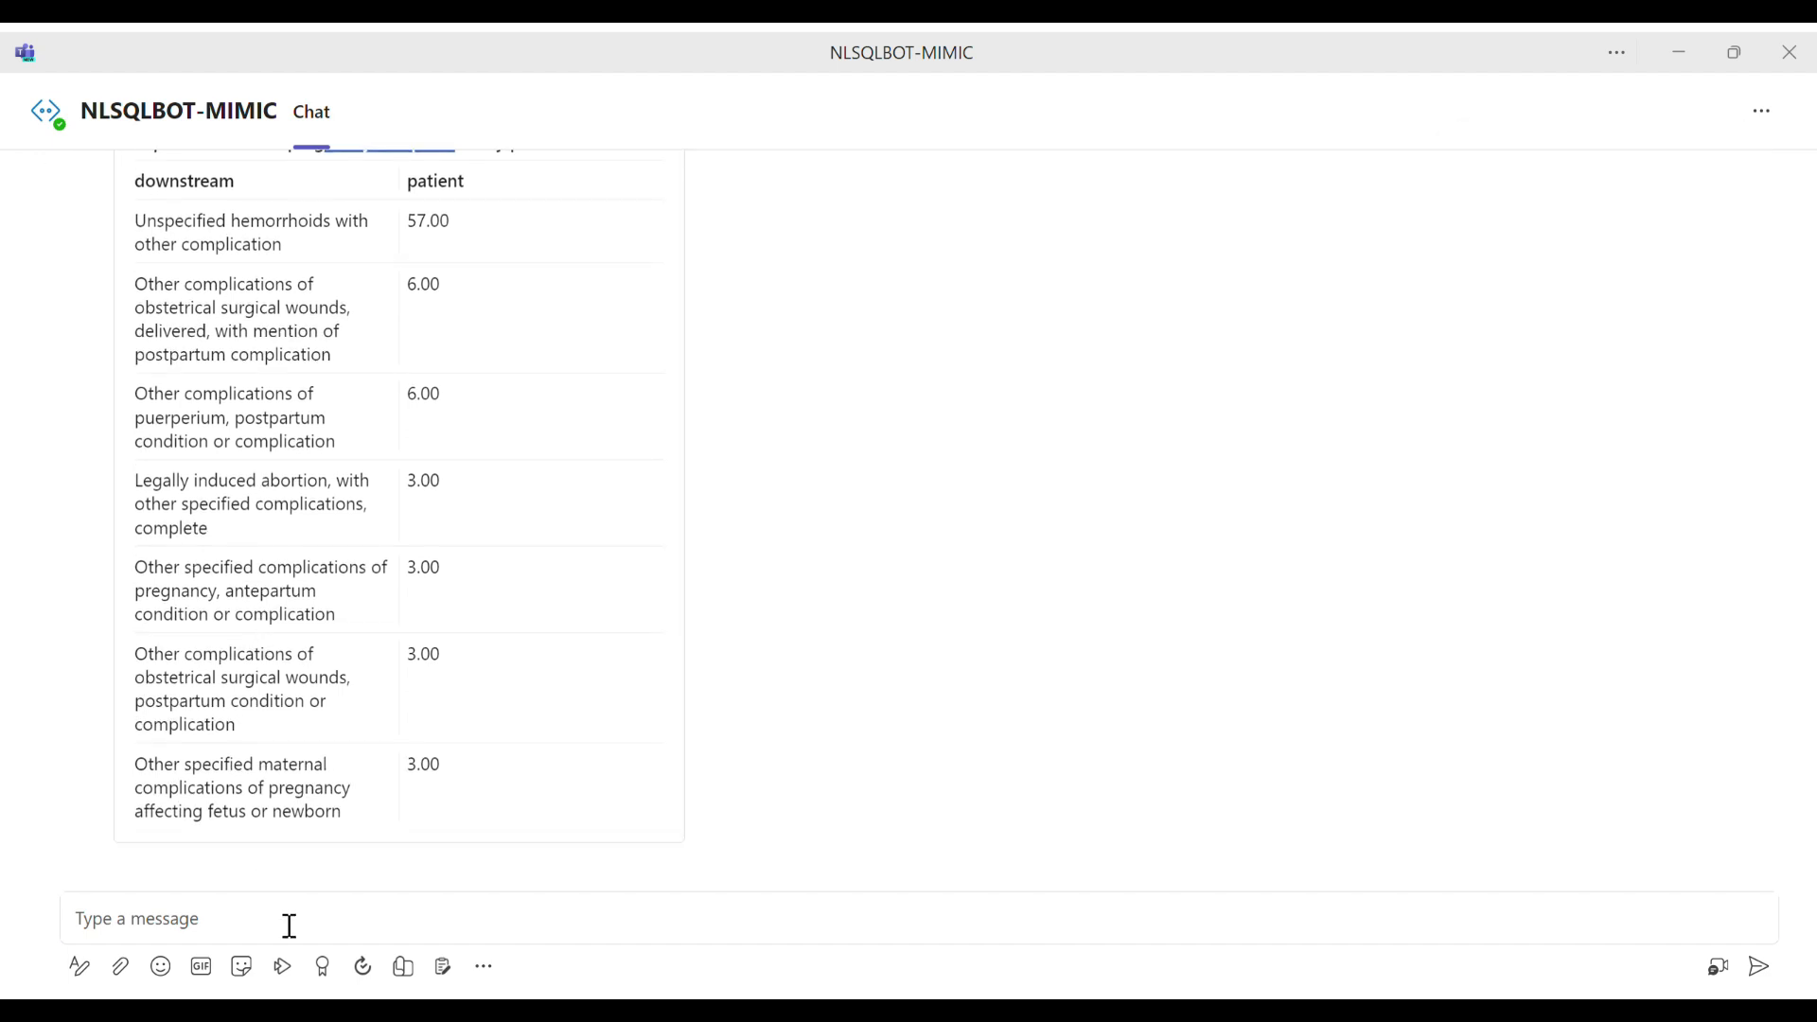
Step: Send the question "the most common 6 downstream complications in patients with warfarin"
{"action": "left_click", "coordinate": [289, 925]}
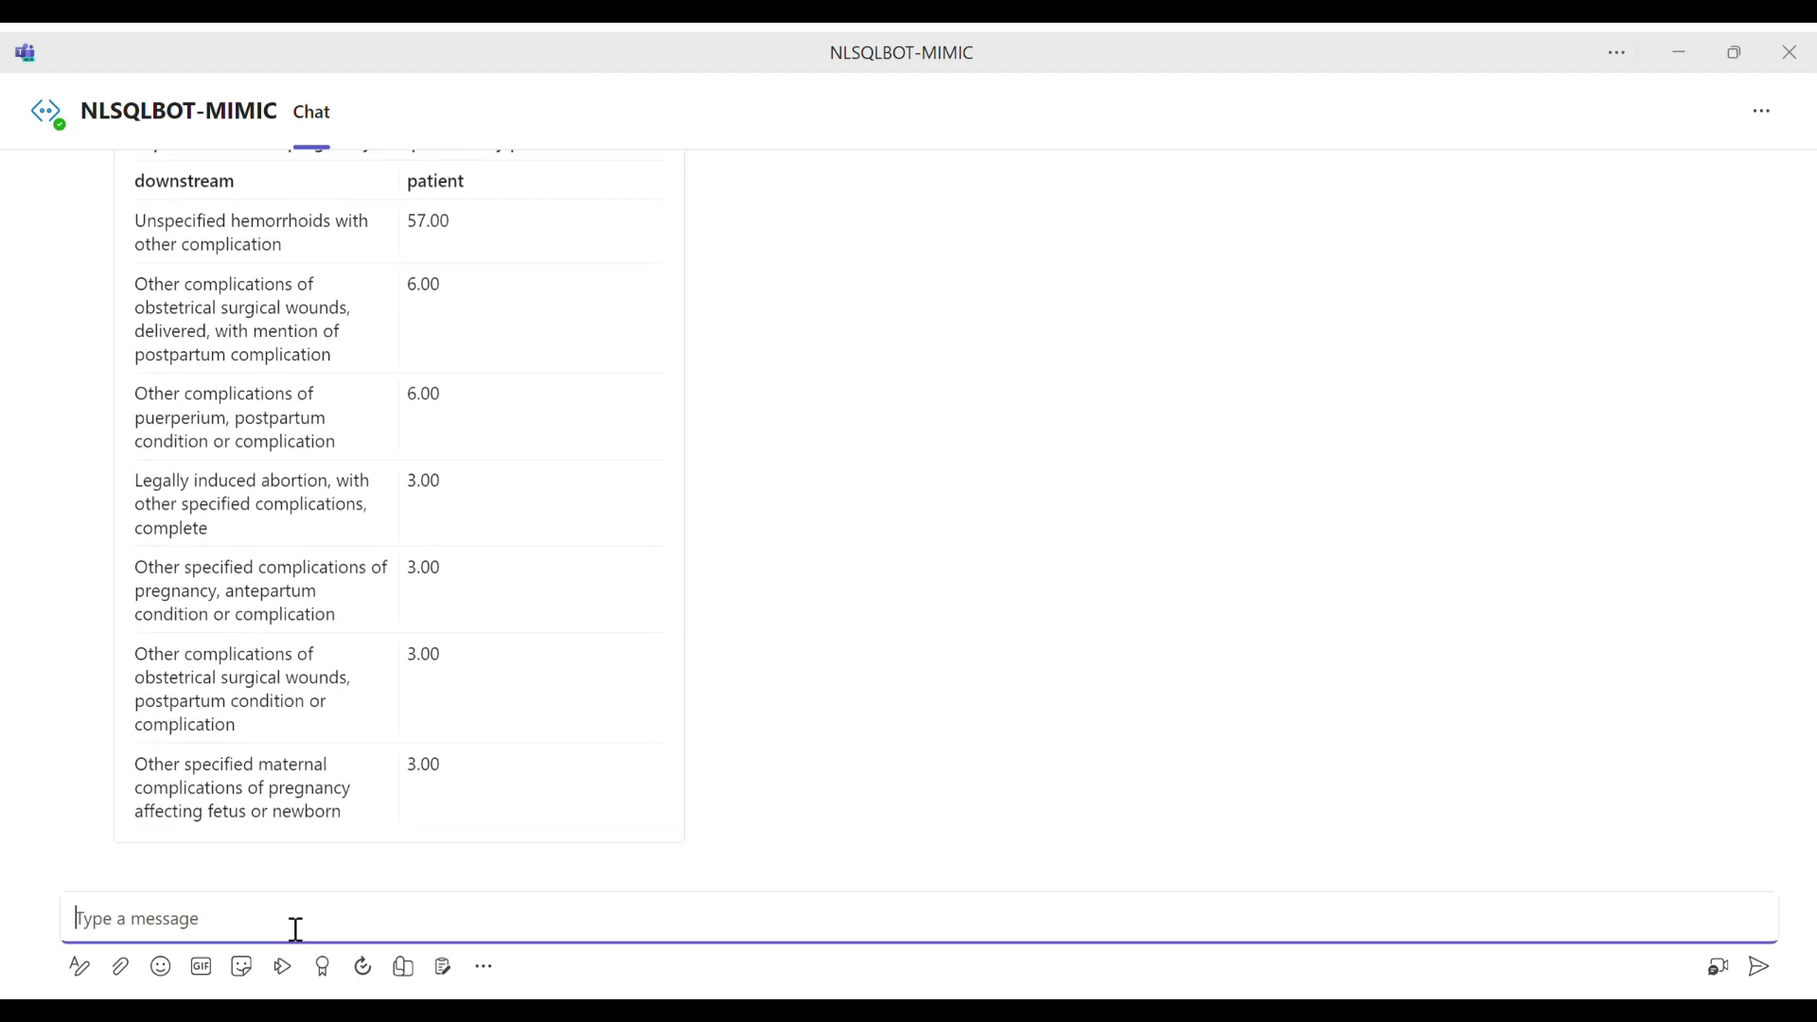
{"action": "type", "text": "the most common 6 down"}
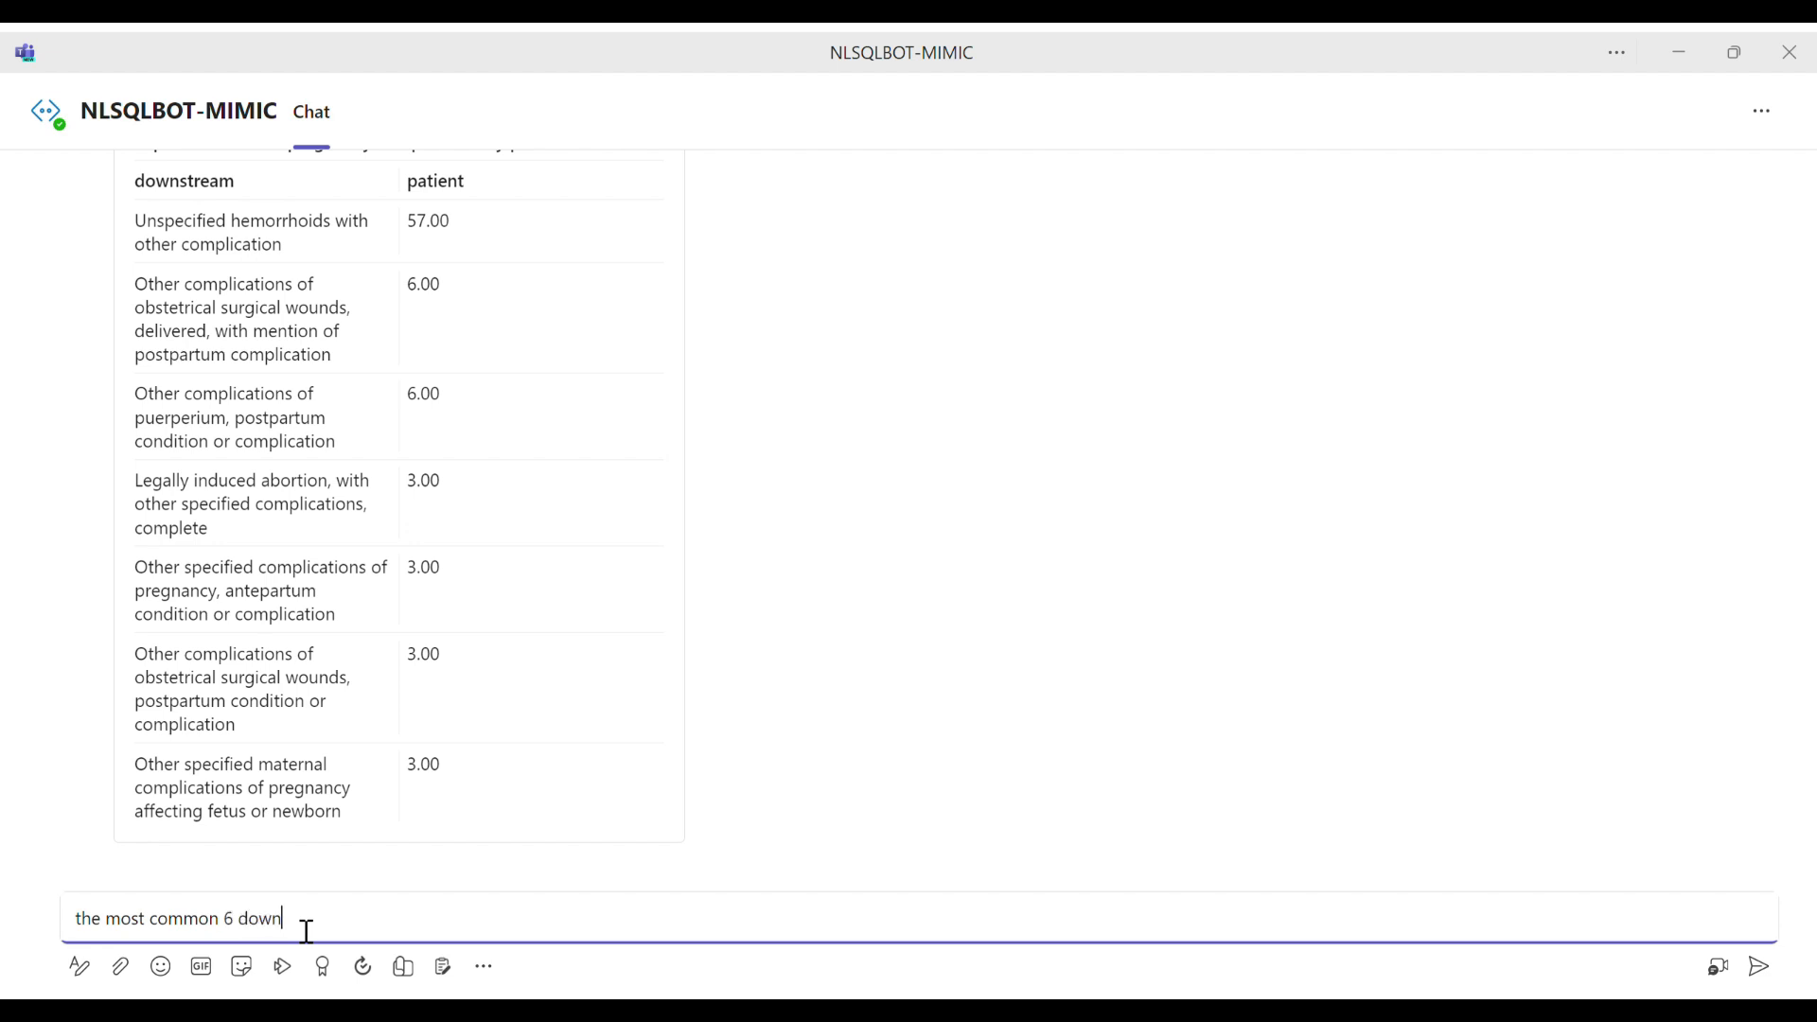
{"action": "type", "text": "stream complications in patients "}
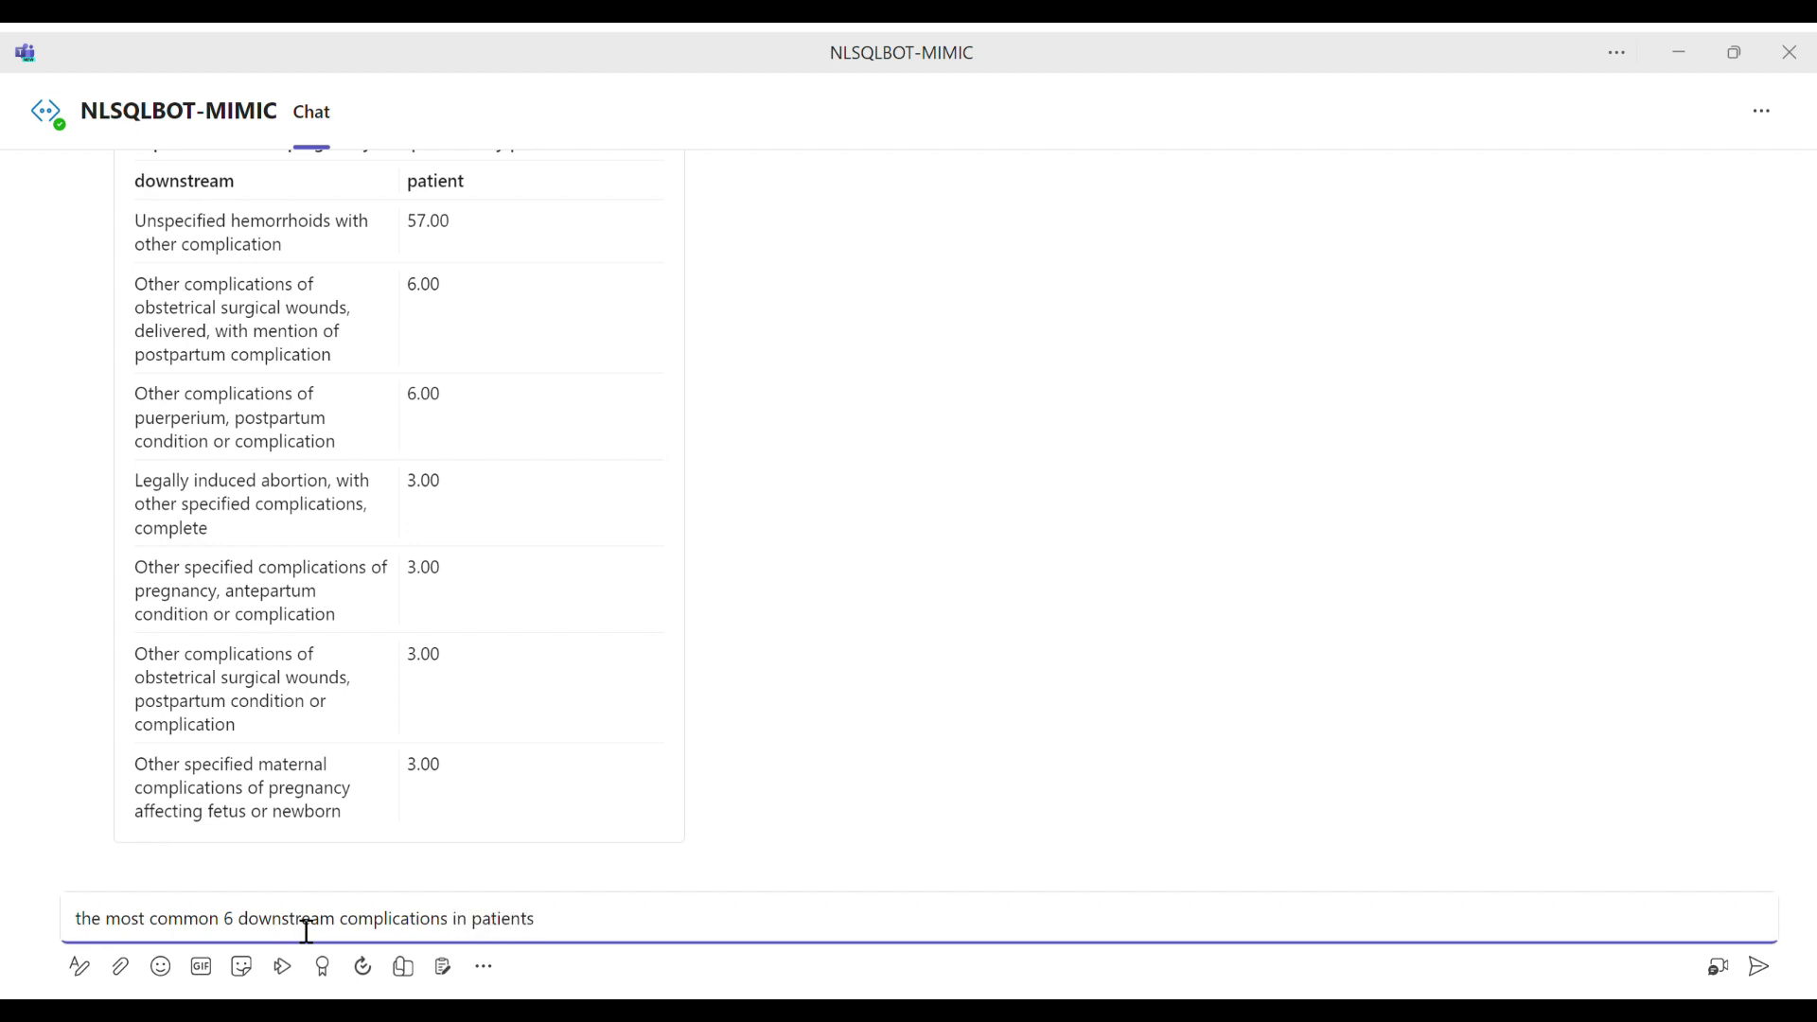
{"action": "type", "text": "with warfarin"}
{"action": "key", "text": "Return"}
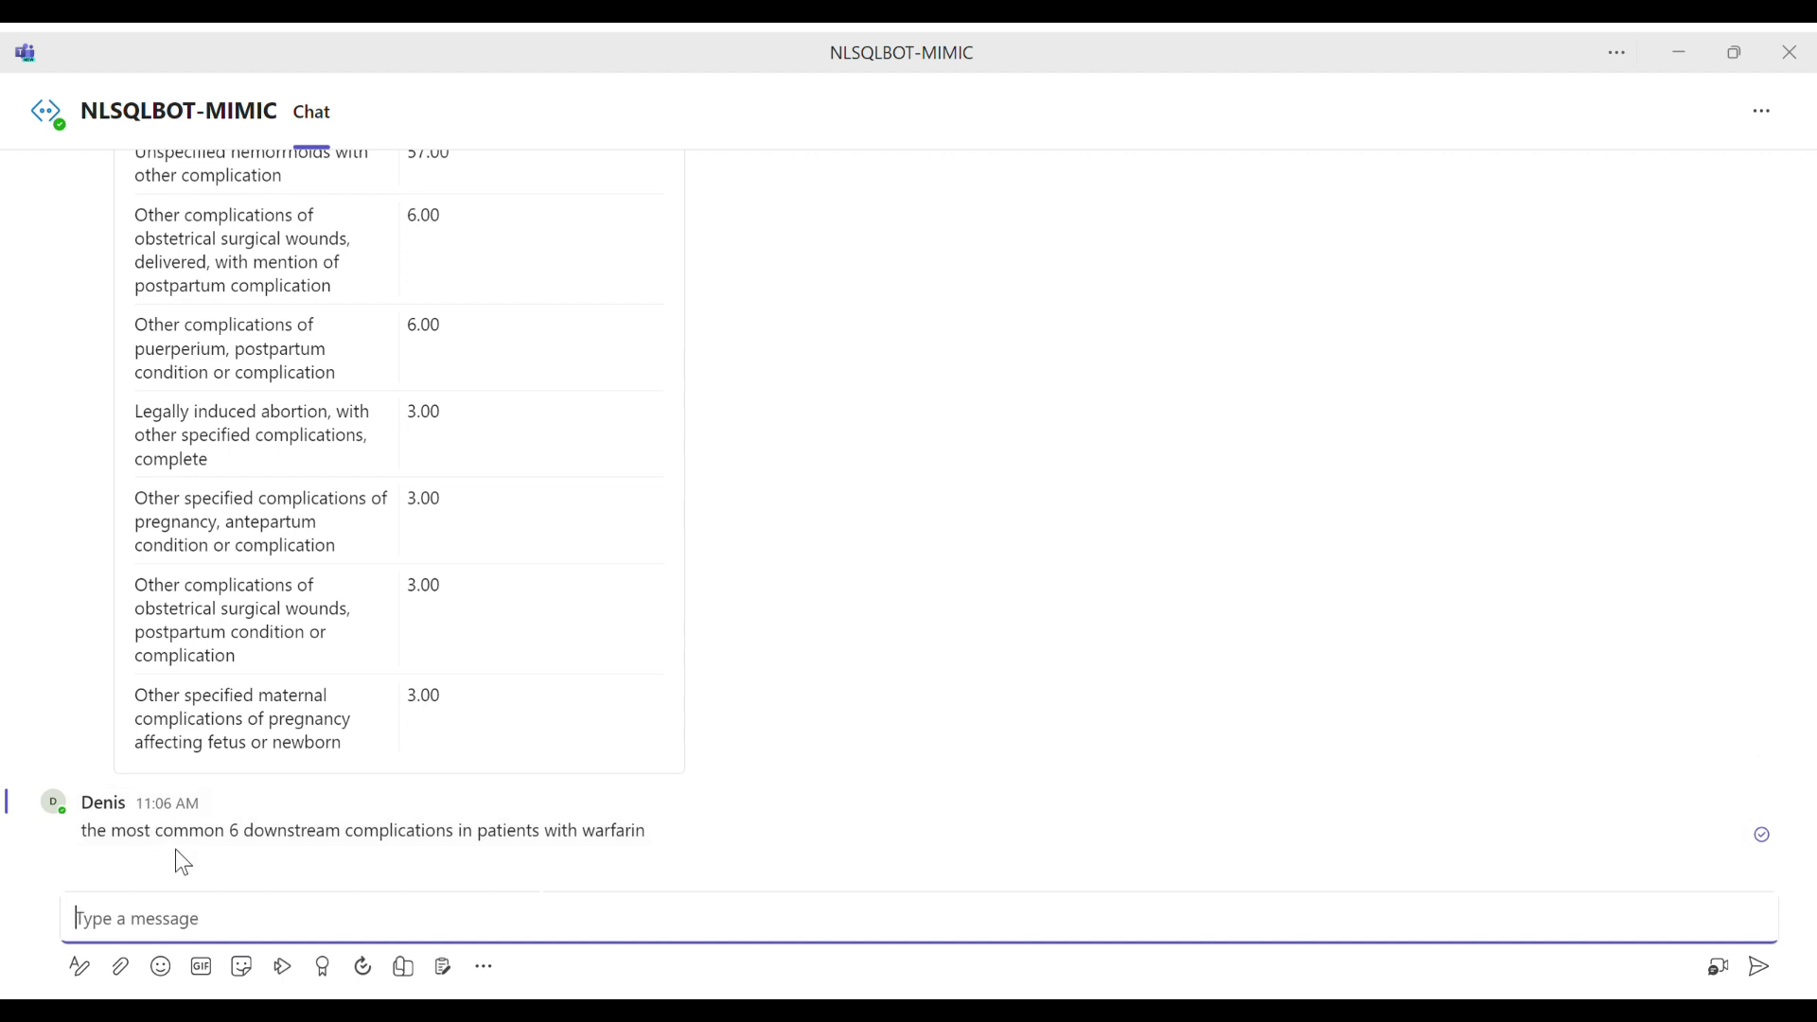
{"action": "type", "text": "show me patients dow"}
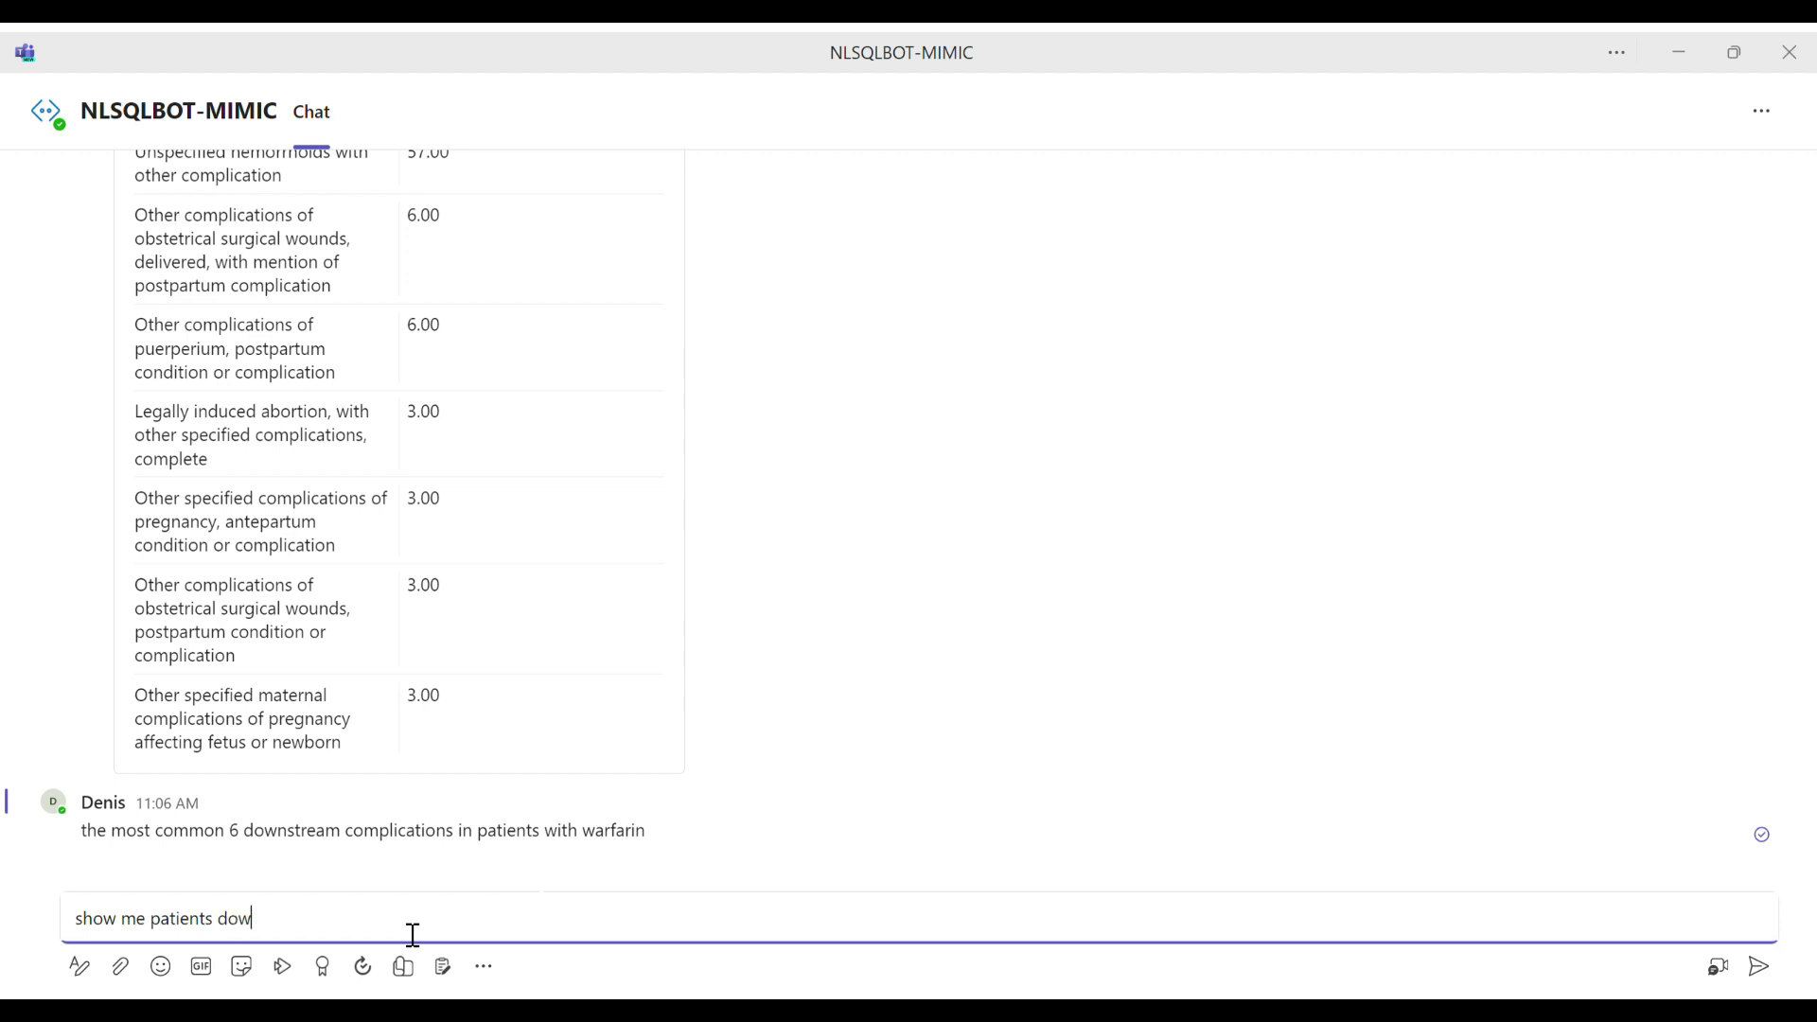
{"action": "type", "text": "nstream"}
{"action": "key", "text": "ctrl+a"}
{"action": "key", "text": "BackSpace"}
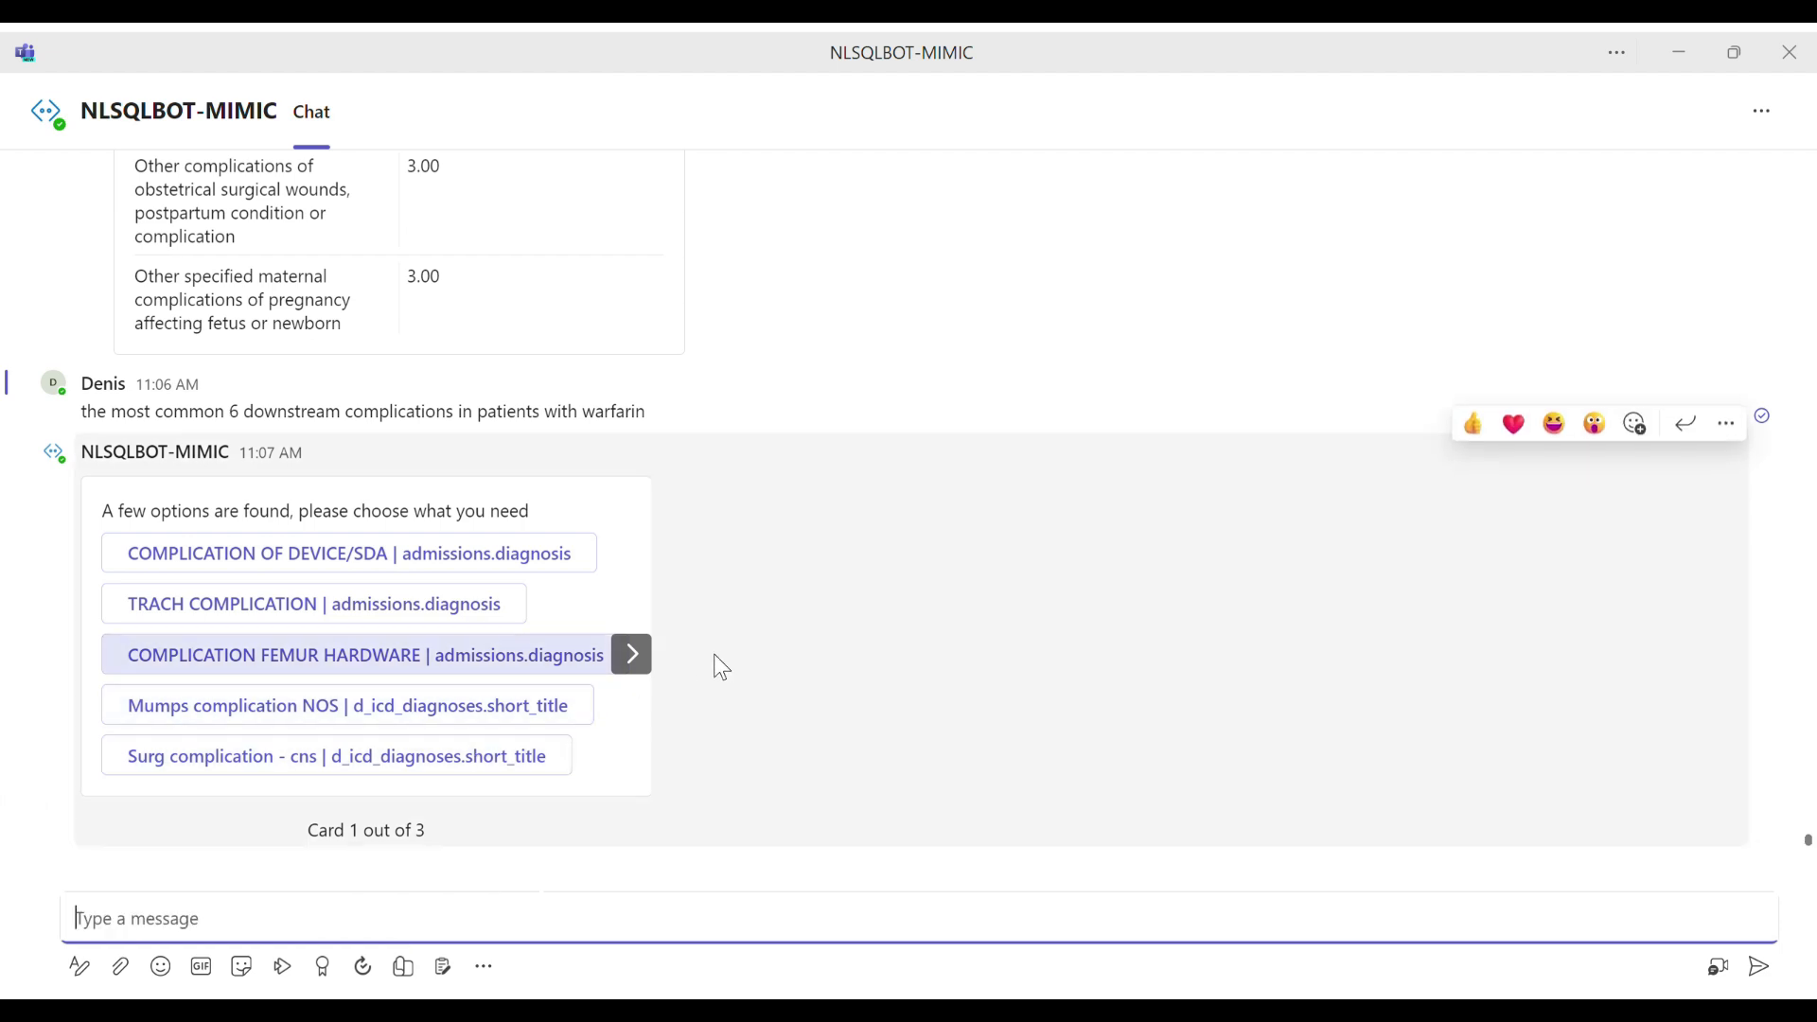
Step: Answer the warfarin question's complication options with "complication | d_icd_diagnoses.comp_dfn" from the third card
{"action": "left_click", "coordinate": [646, 655]}
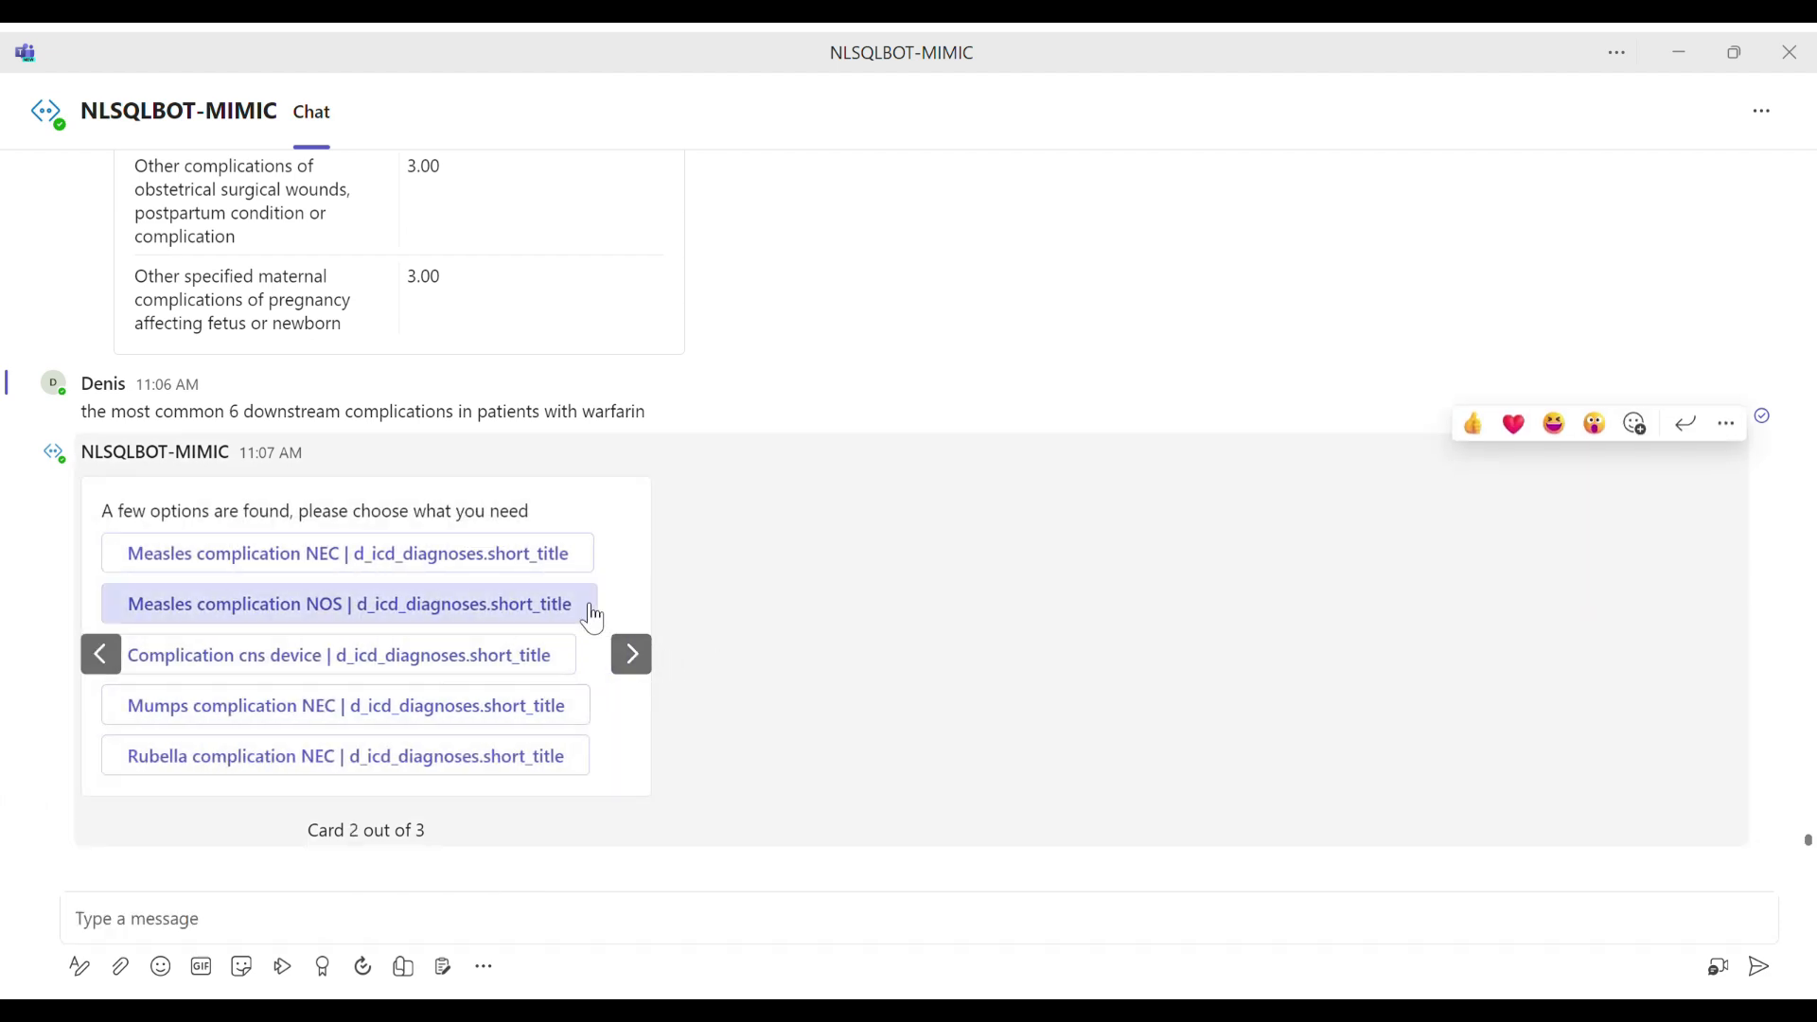
{"action": "left_click", "coordinate": [646, 654]}
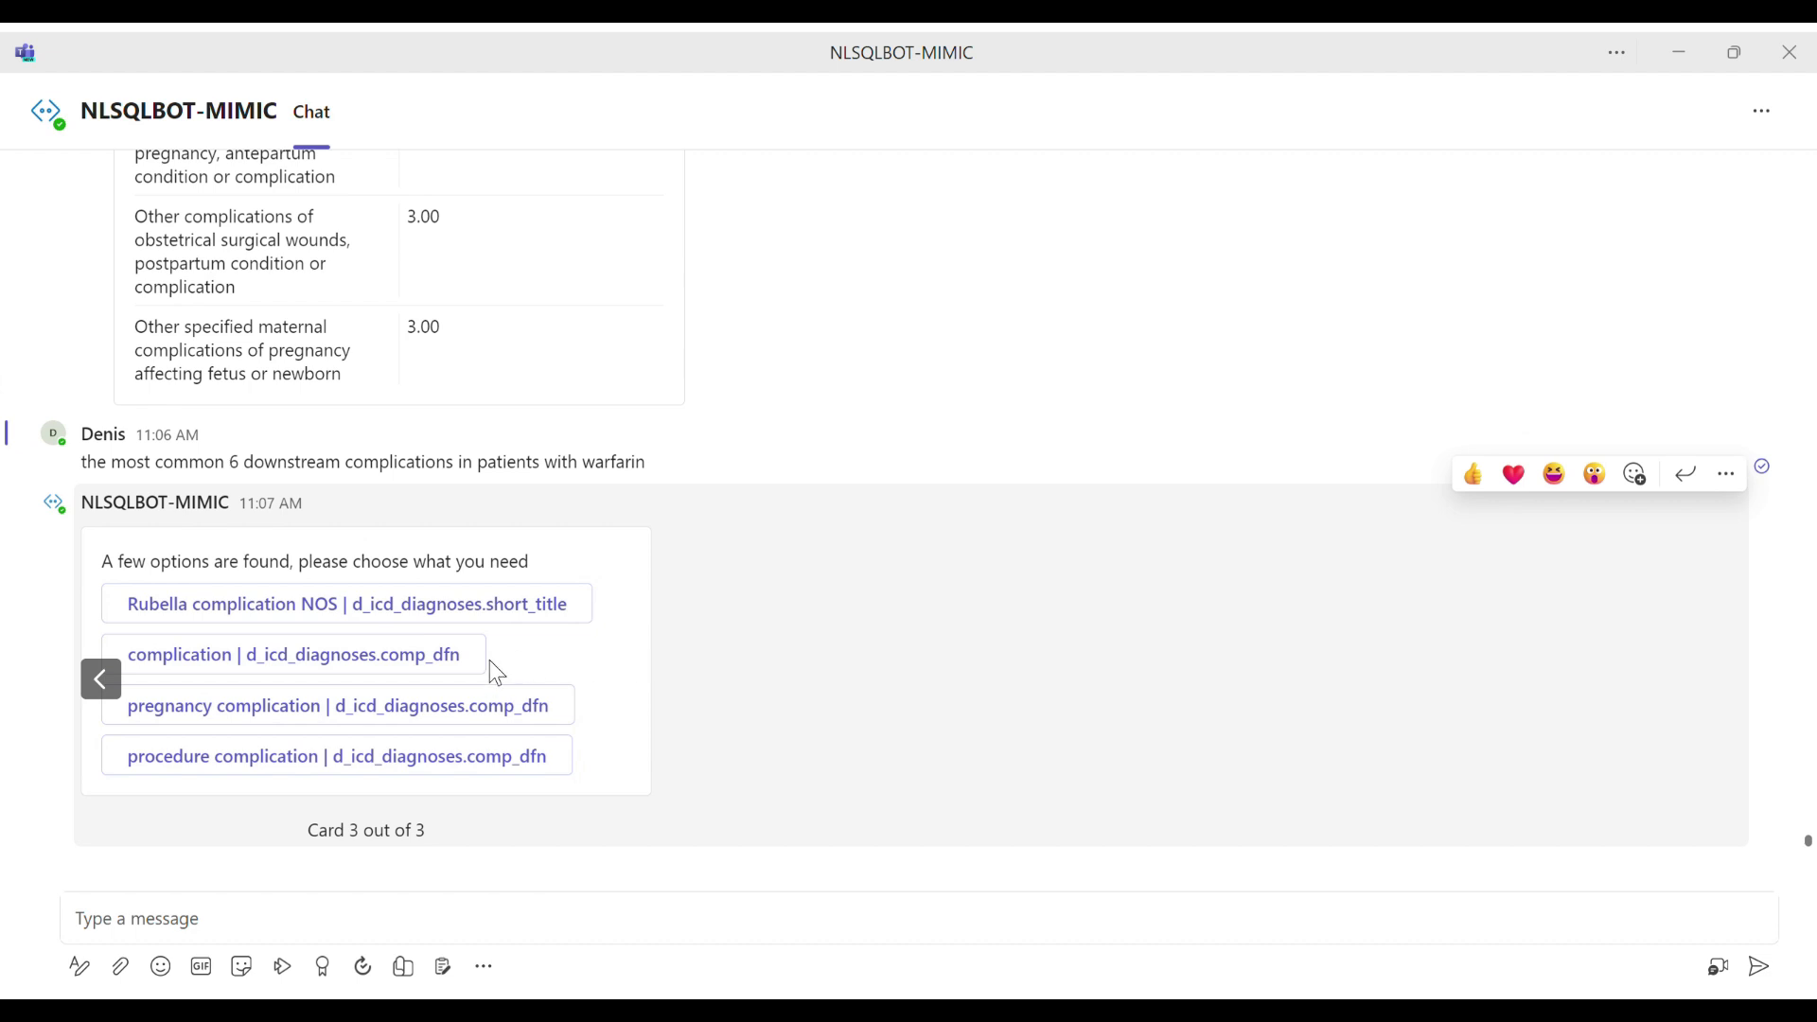
{"action": "left_click", "coordinate": [416, 675]}
Step: Draft the question "show me patients downstream complications for female by drug_name_generic" and cut it from the message box for reuse
{"action": "left_click", "coordinate": [587, 927]}
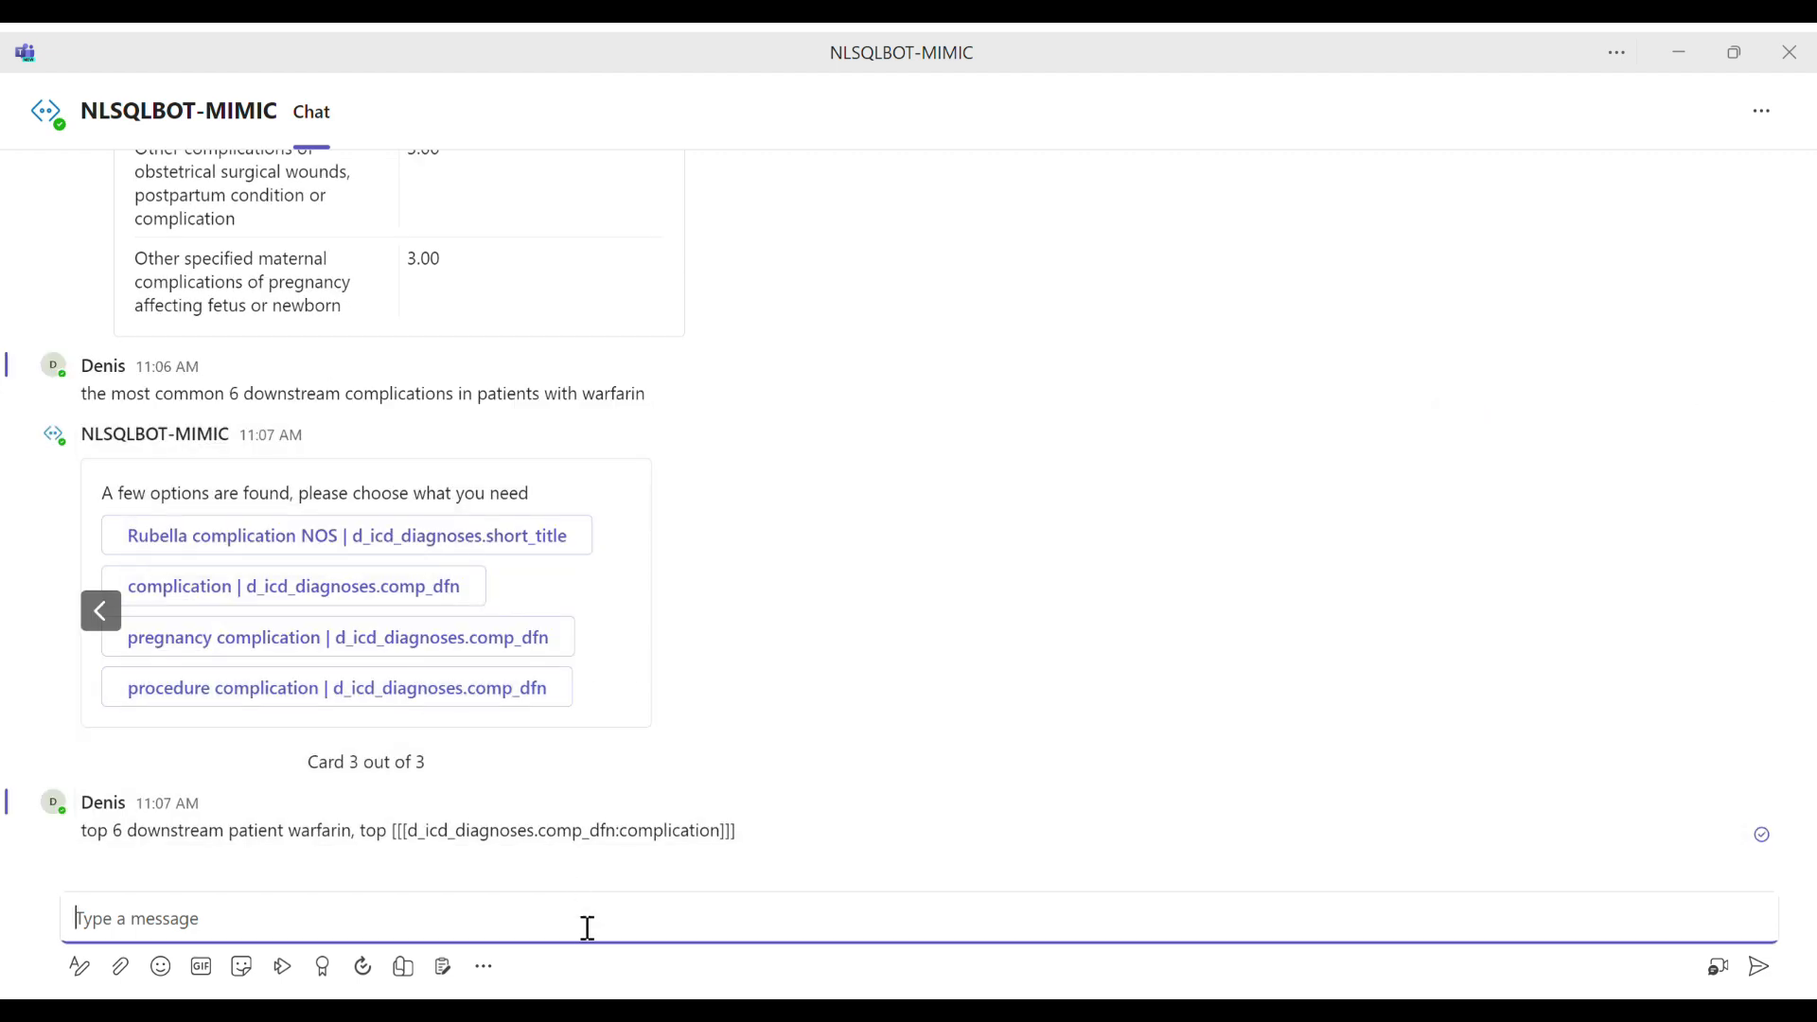
{"action": "type", "text": "show me patients downstream"}
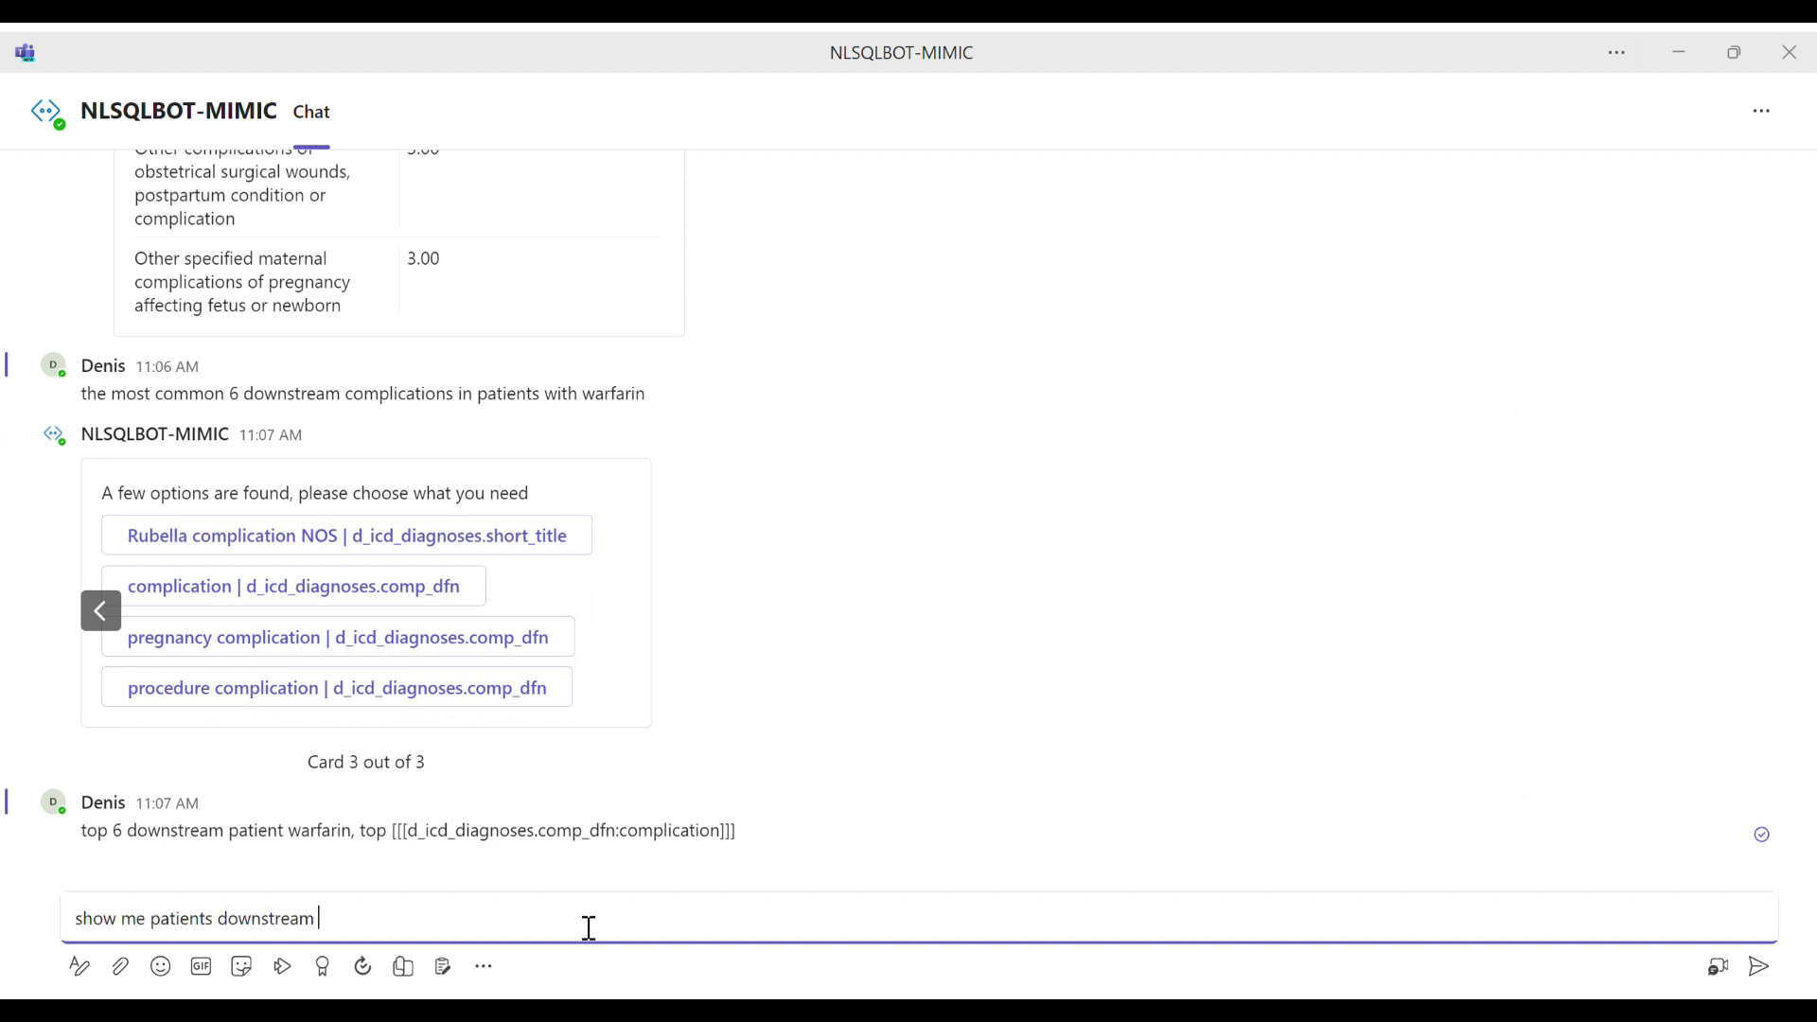
{"action": "type", "text": " complications for female by drug name_"}
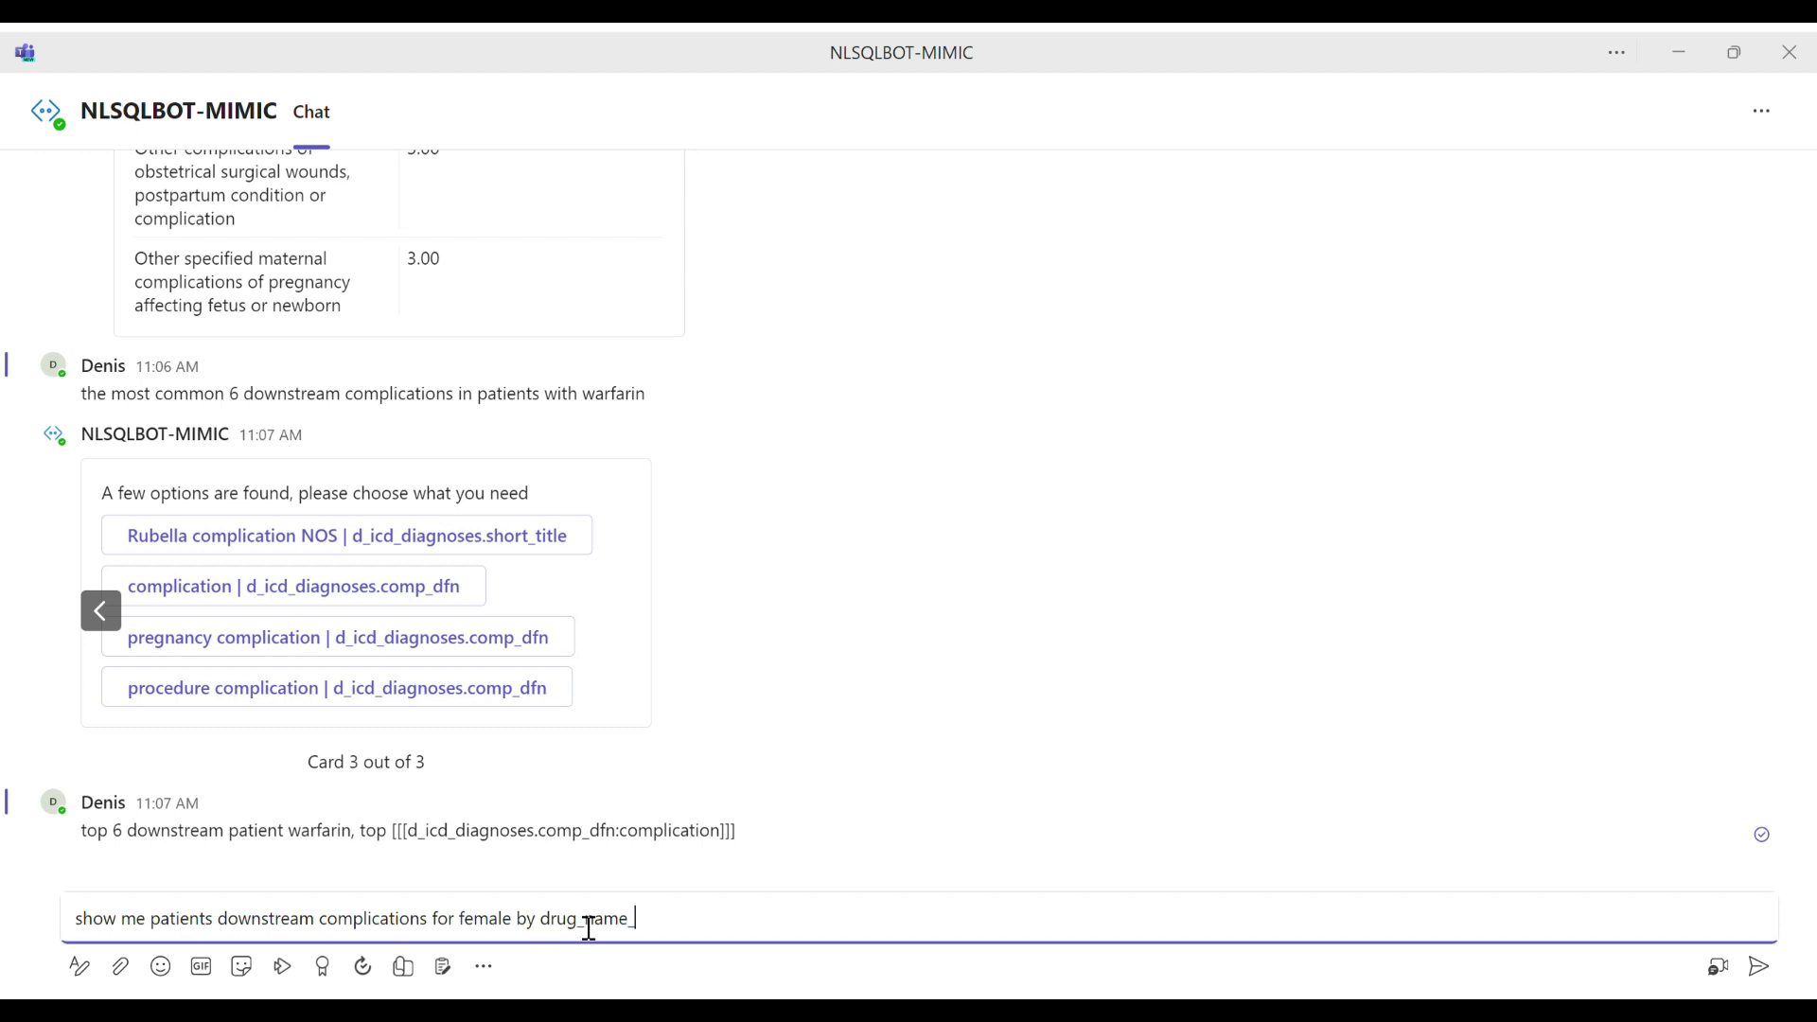
{"action": "type", "text": "generic"}
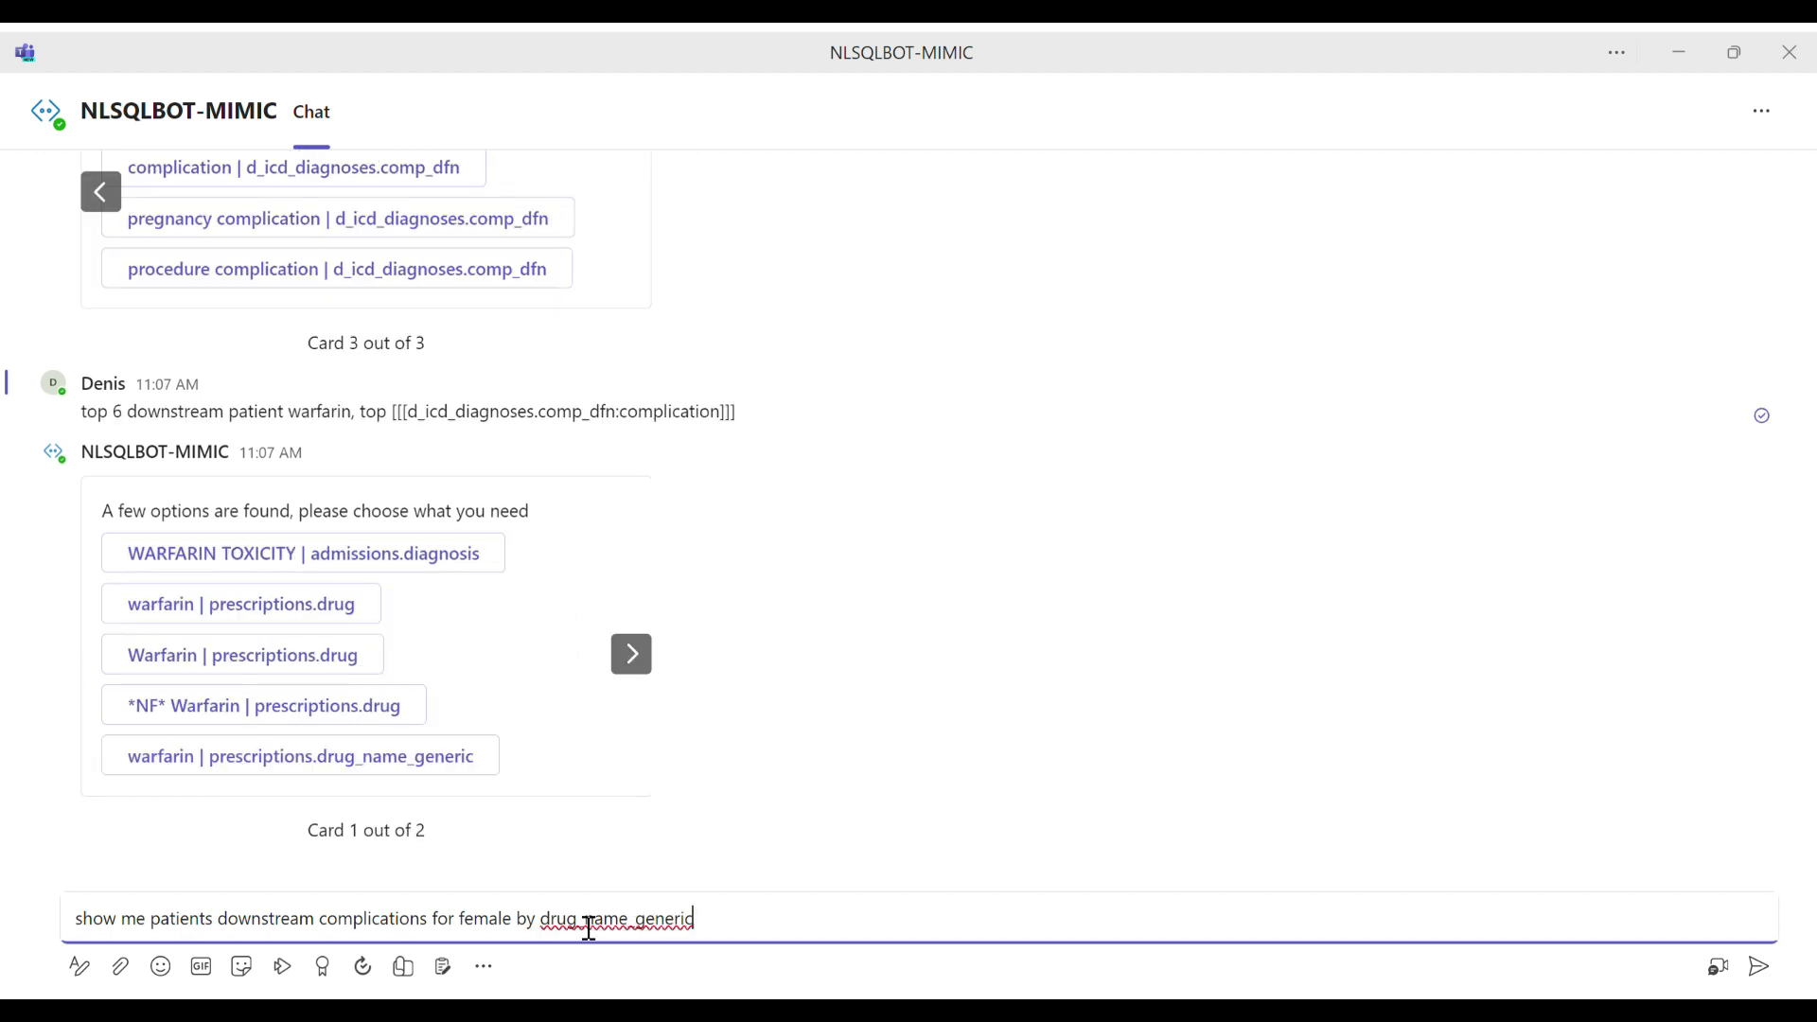
{"action": "key", "text": "ctrl+a"}
{"action": "key", "text": "ctrl+c"}
{"action": "key", "text": "BackSpace"}
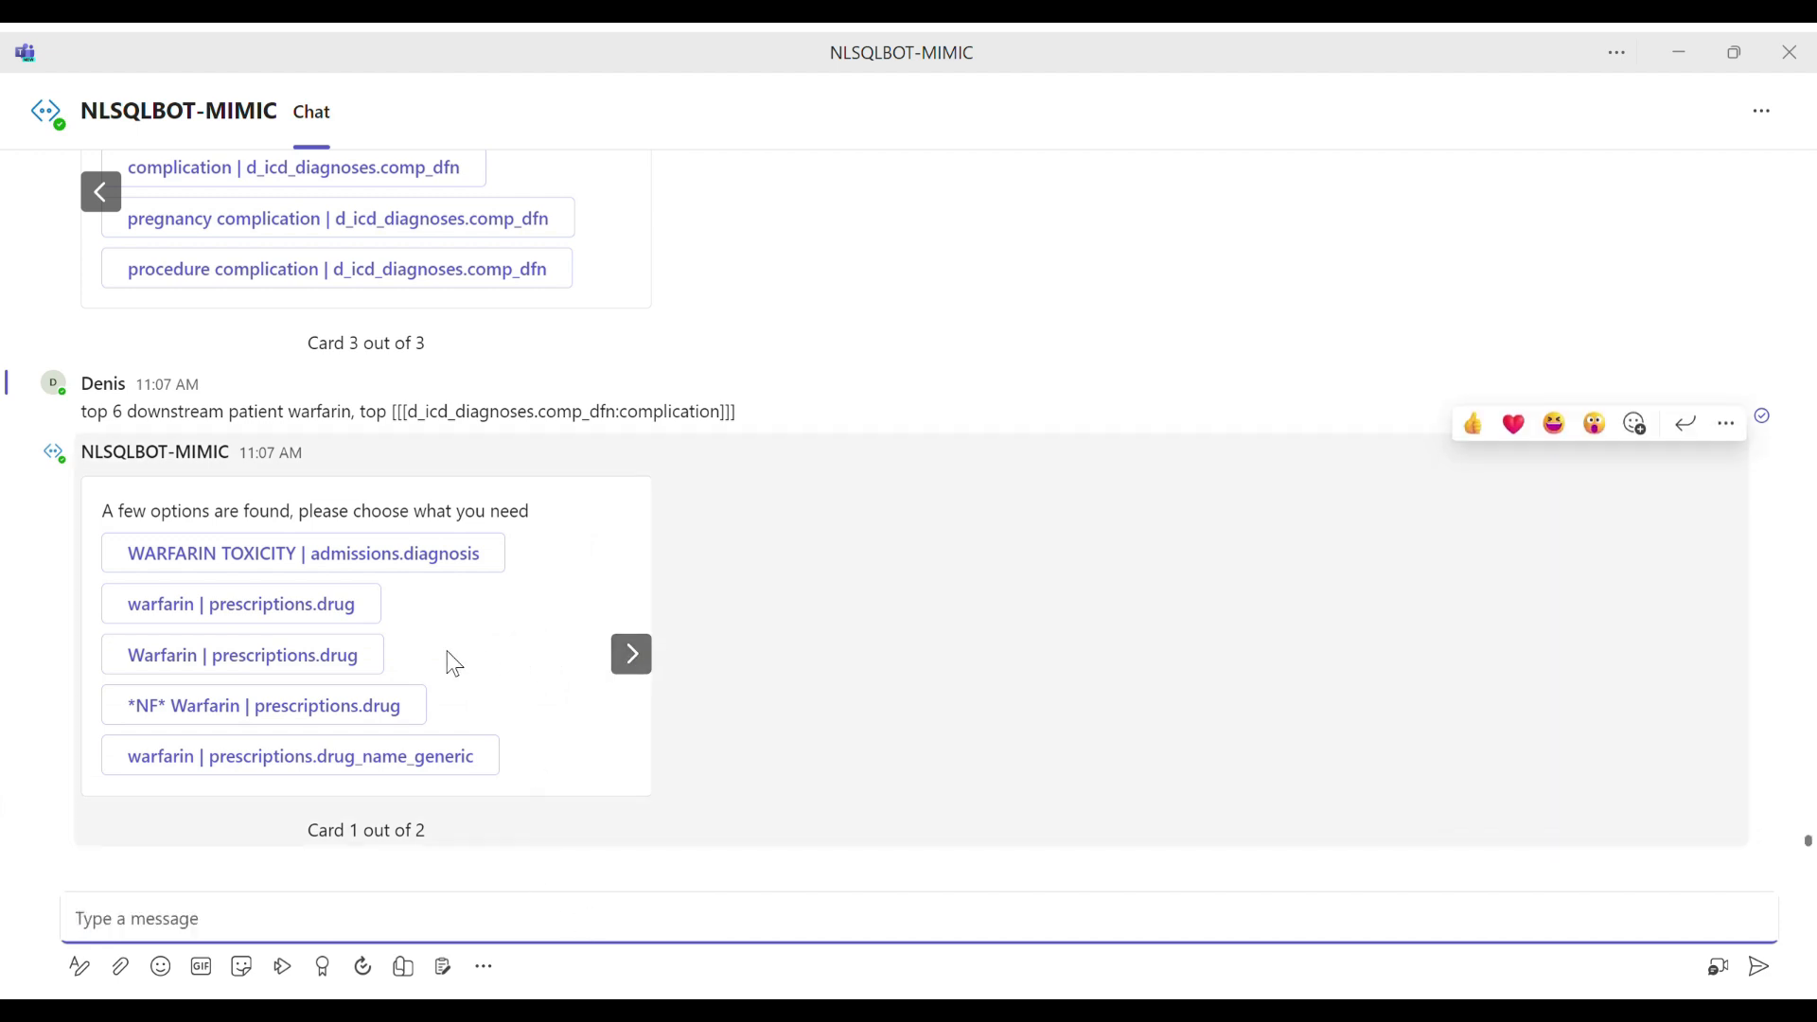
Step: Check both cards of warfarin options and answer with "Warfarin | prescriptions.drug" from the first card
{"action": "left_click", "coordinate": [643, 662]}
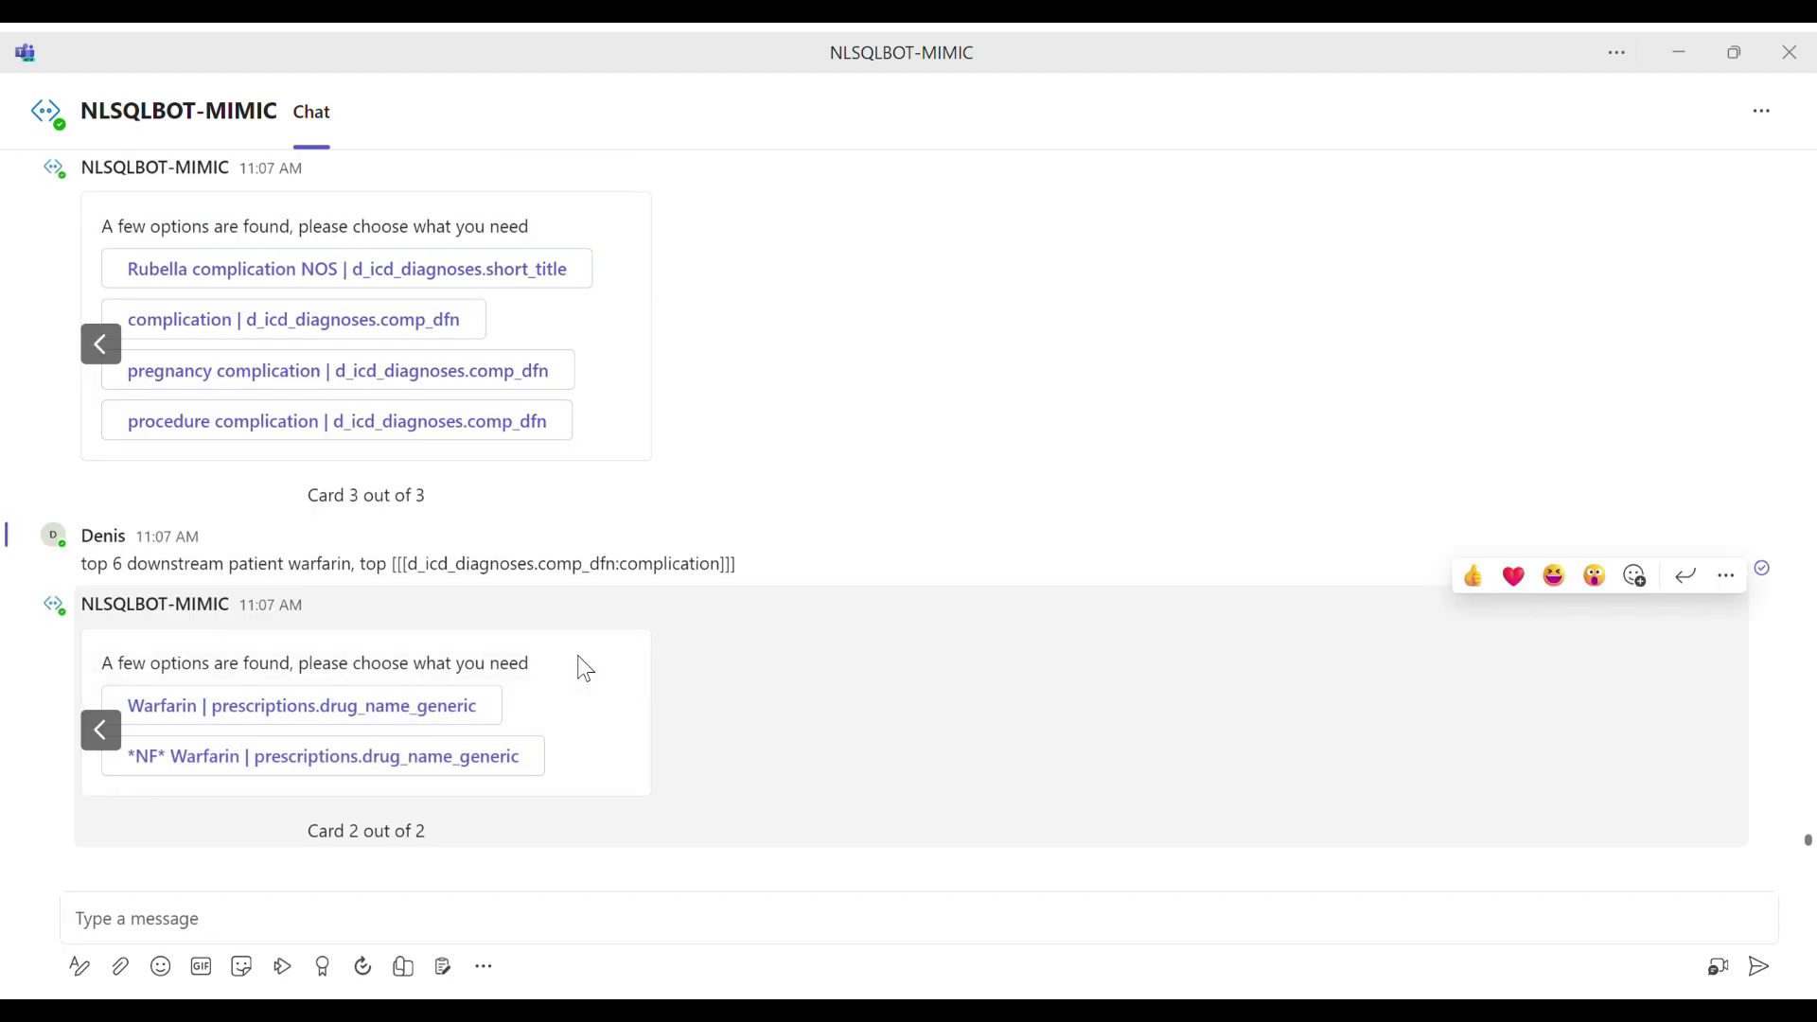
{"action": "left_click", "coordinate": [118, 737]}
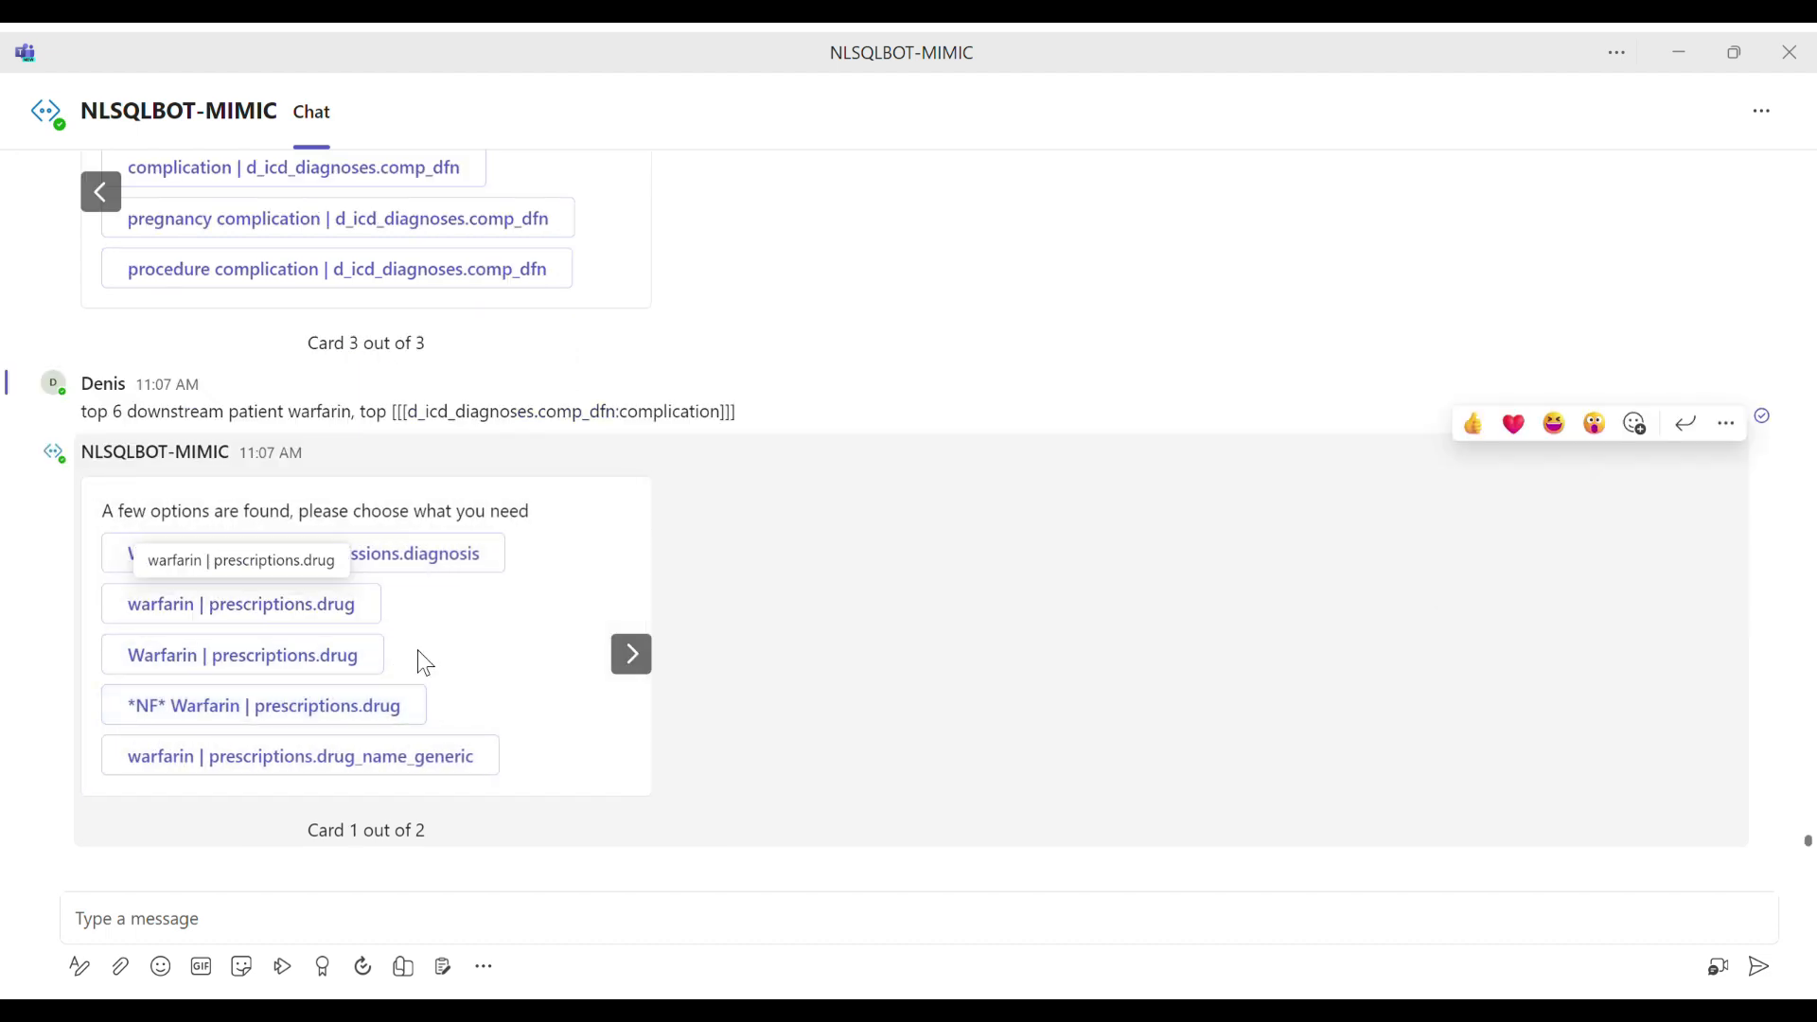
{"action": "left_click", "coordinate": [352, 666]}
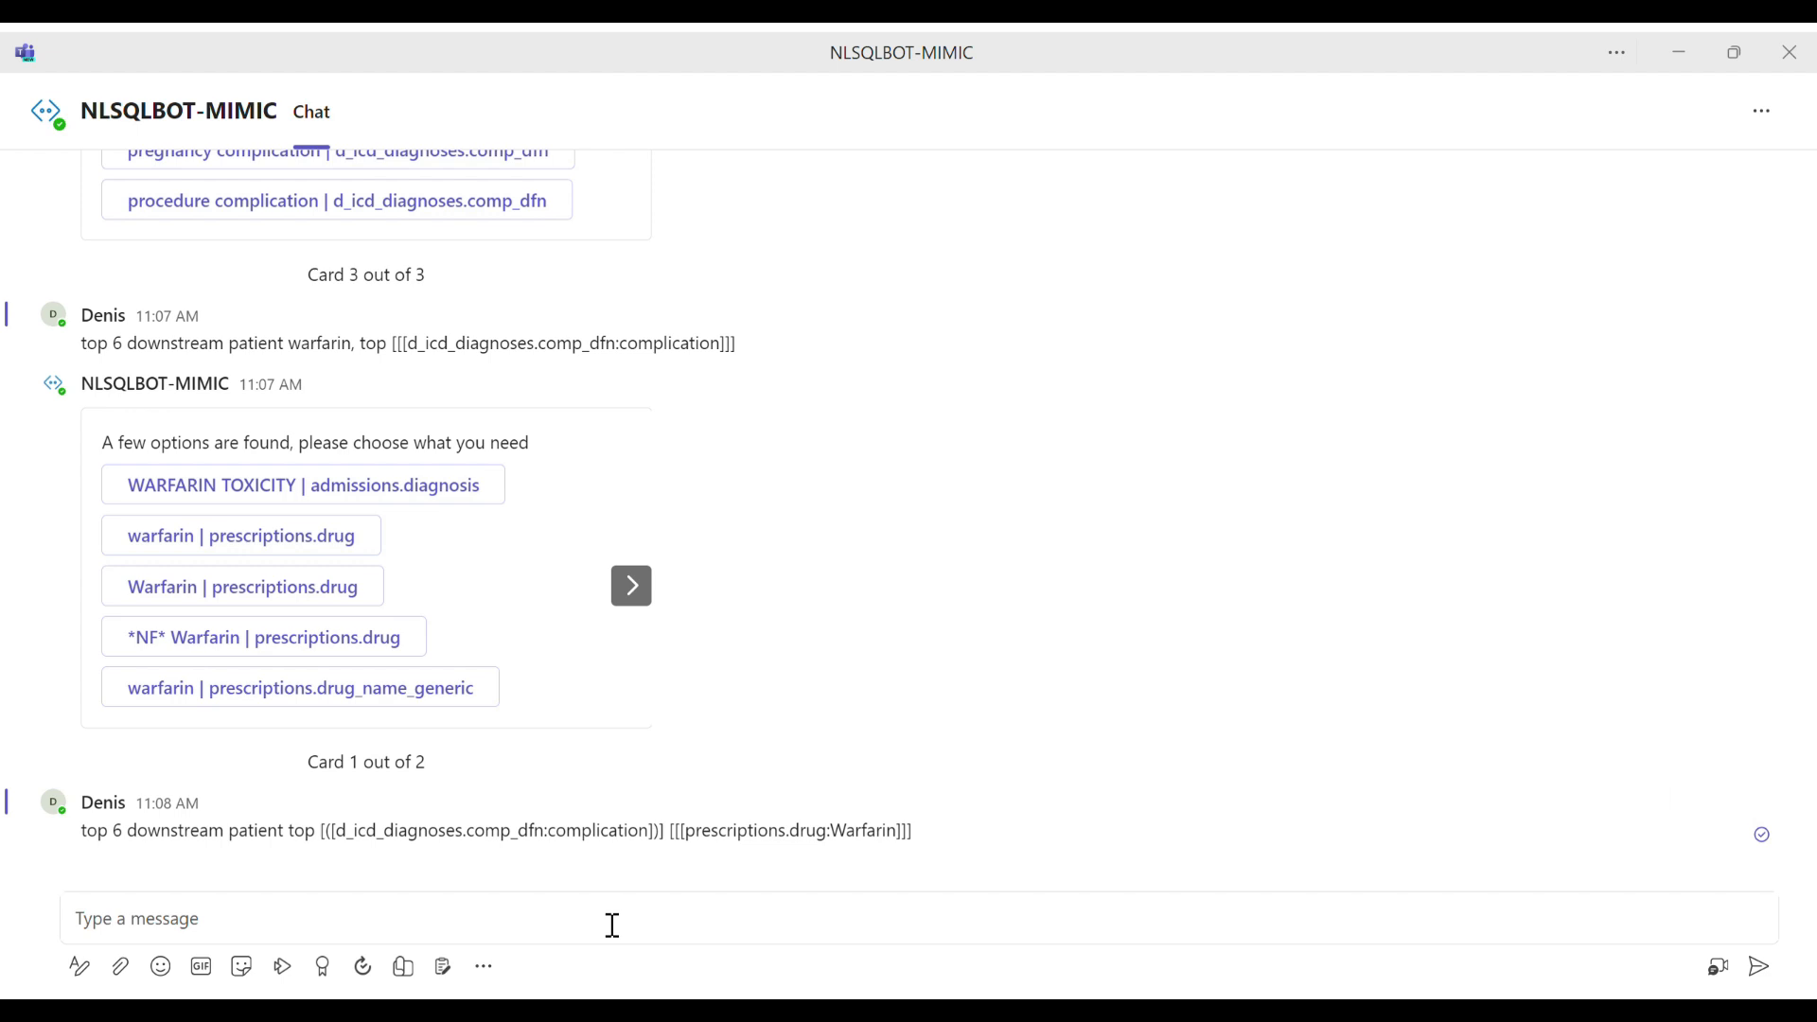
{"action": "left_click", "coordinate": [613, 925]}
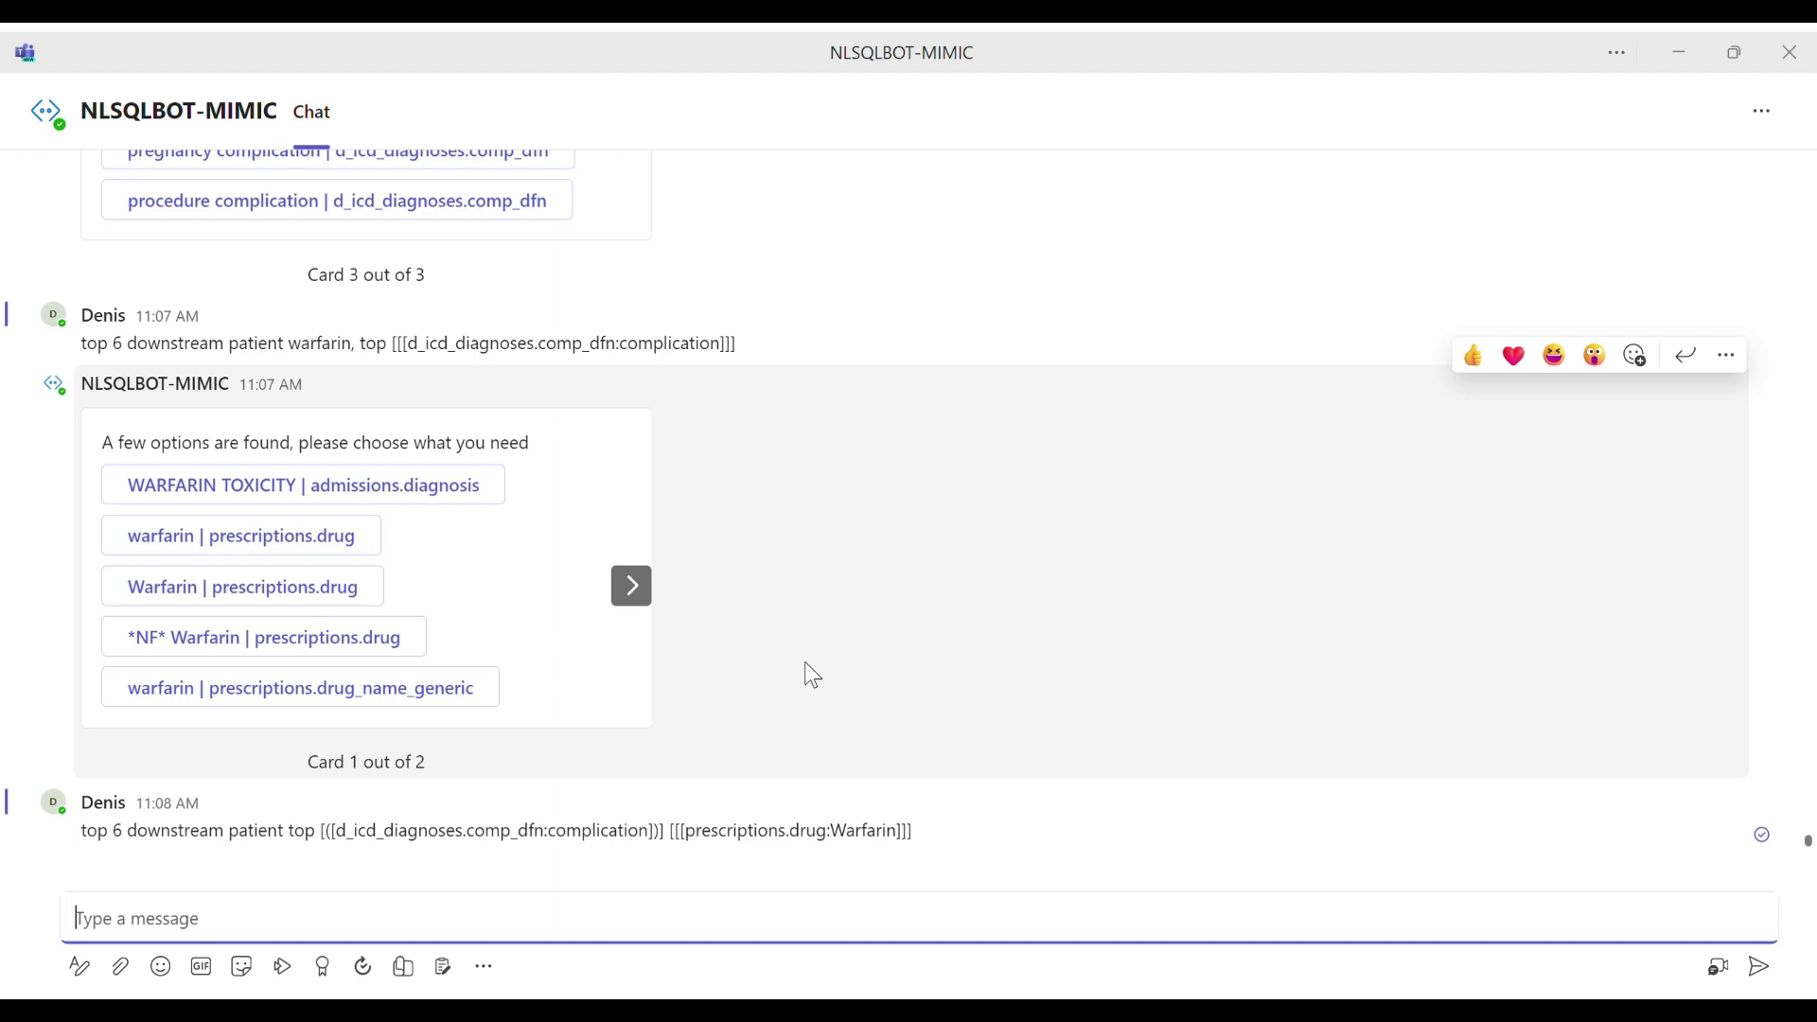
{"action": "key", "text": "ctrl+v"}
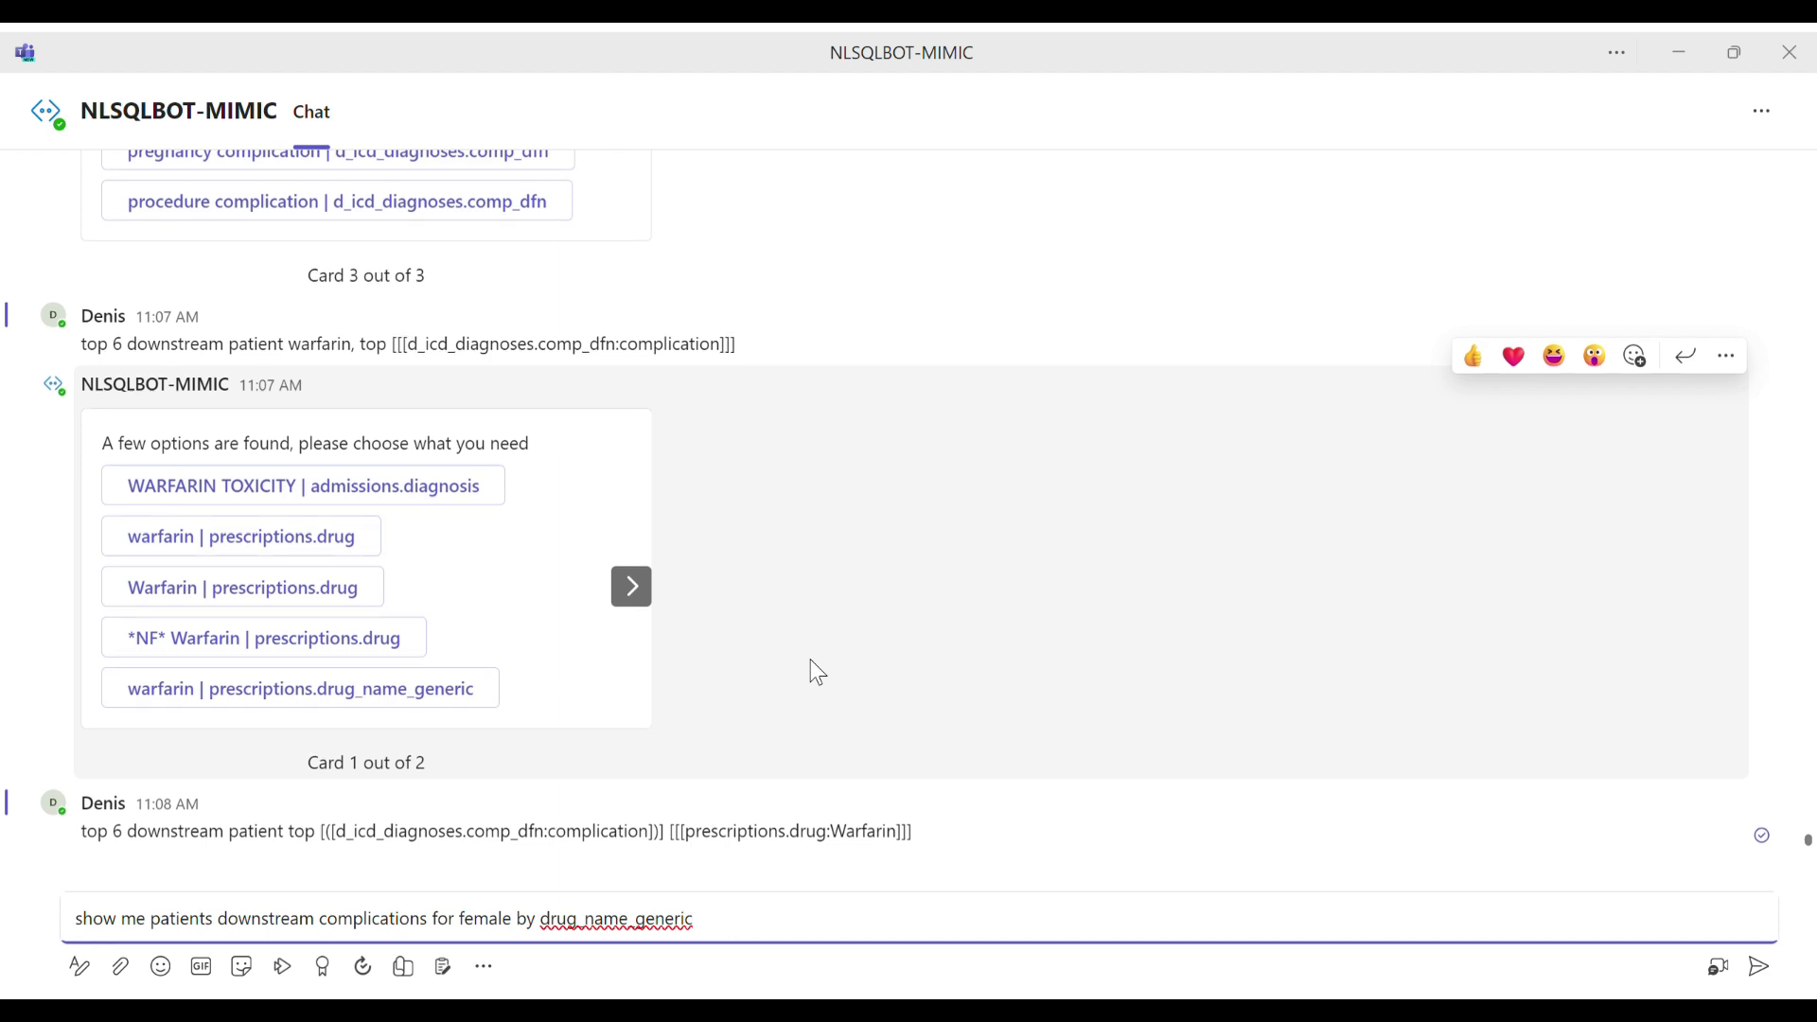
{"action": "key", "text": "ctrl+a"}
{"action": "key", "text": "ctrl+c"}
{"action": "key", "text": "BackSpace"}
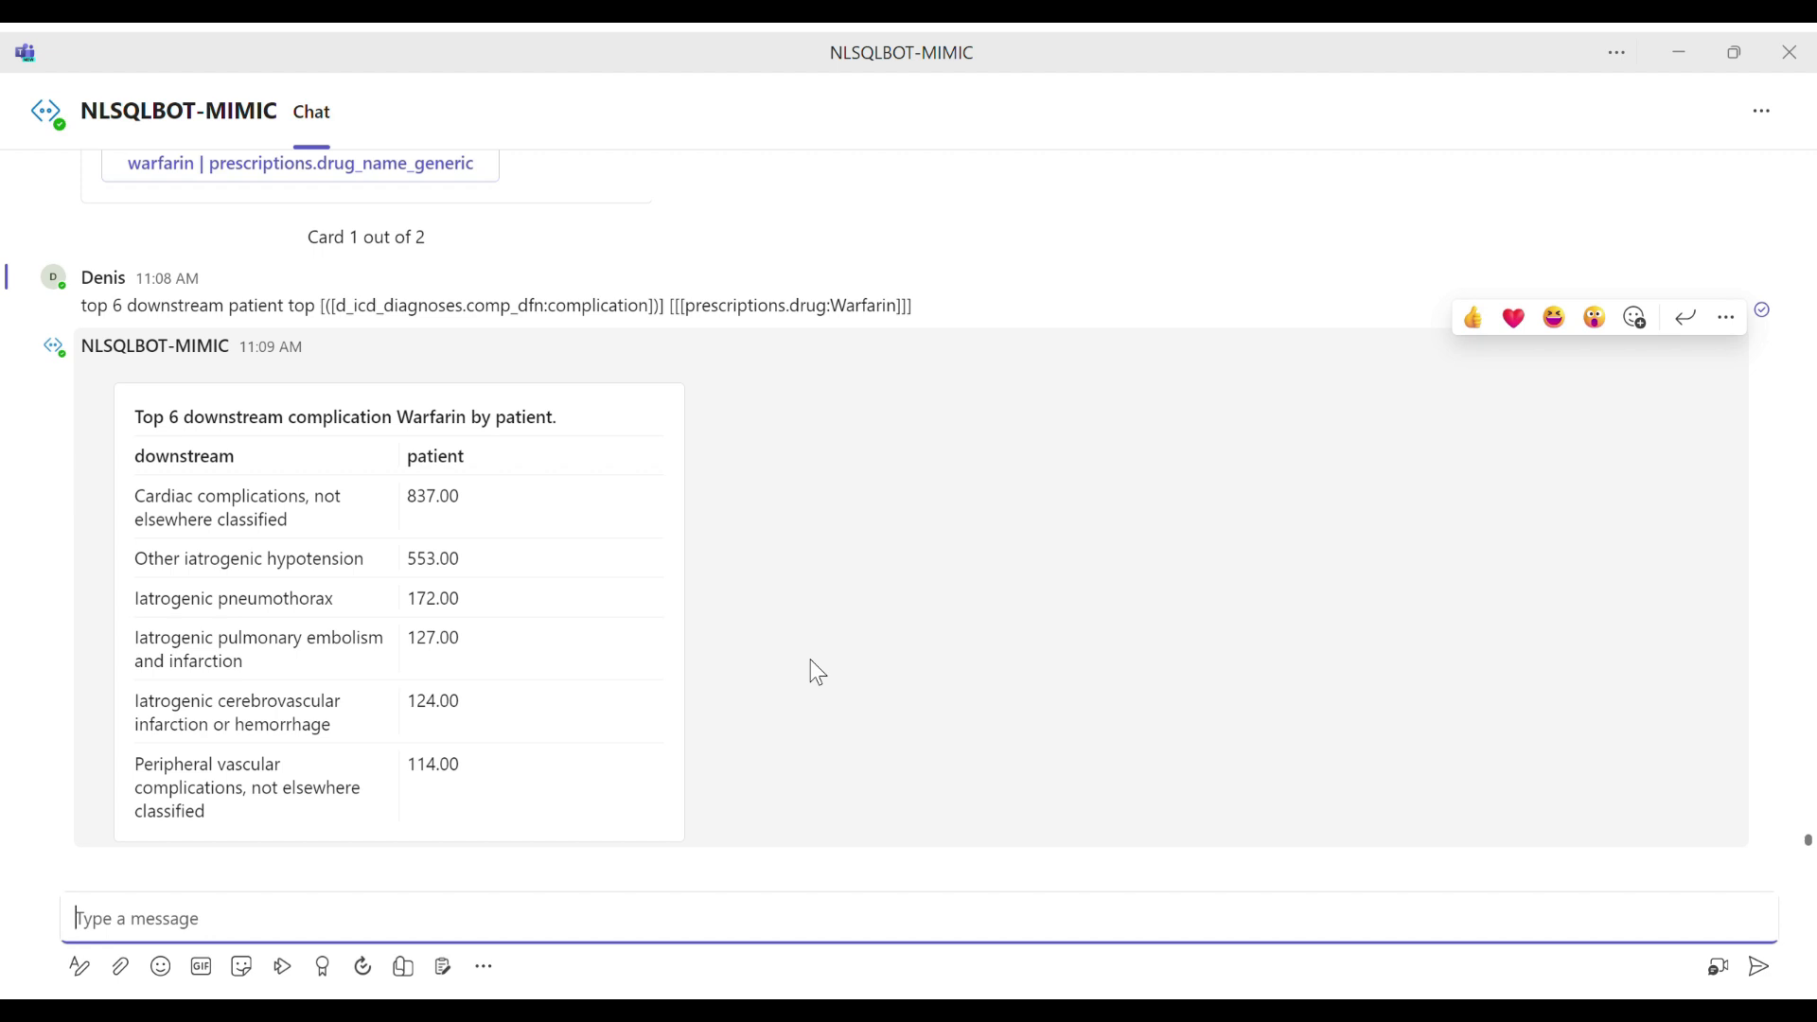
Step: Examine the title and rows of the table of top 6 downstream complications for Warfarin patients
{"action": "left_click_drag", "start_coordinate": [195, 500], "coordinate": [311, 558]}
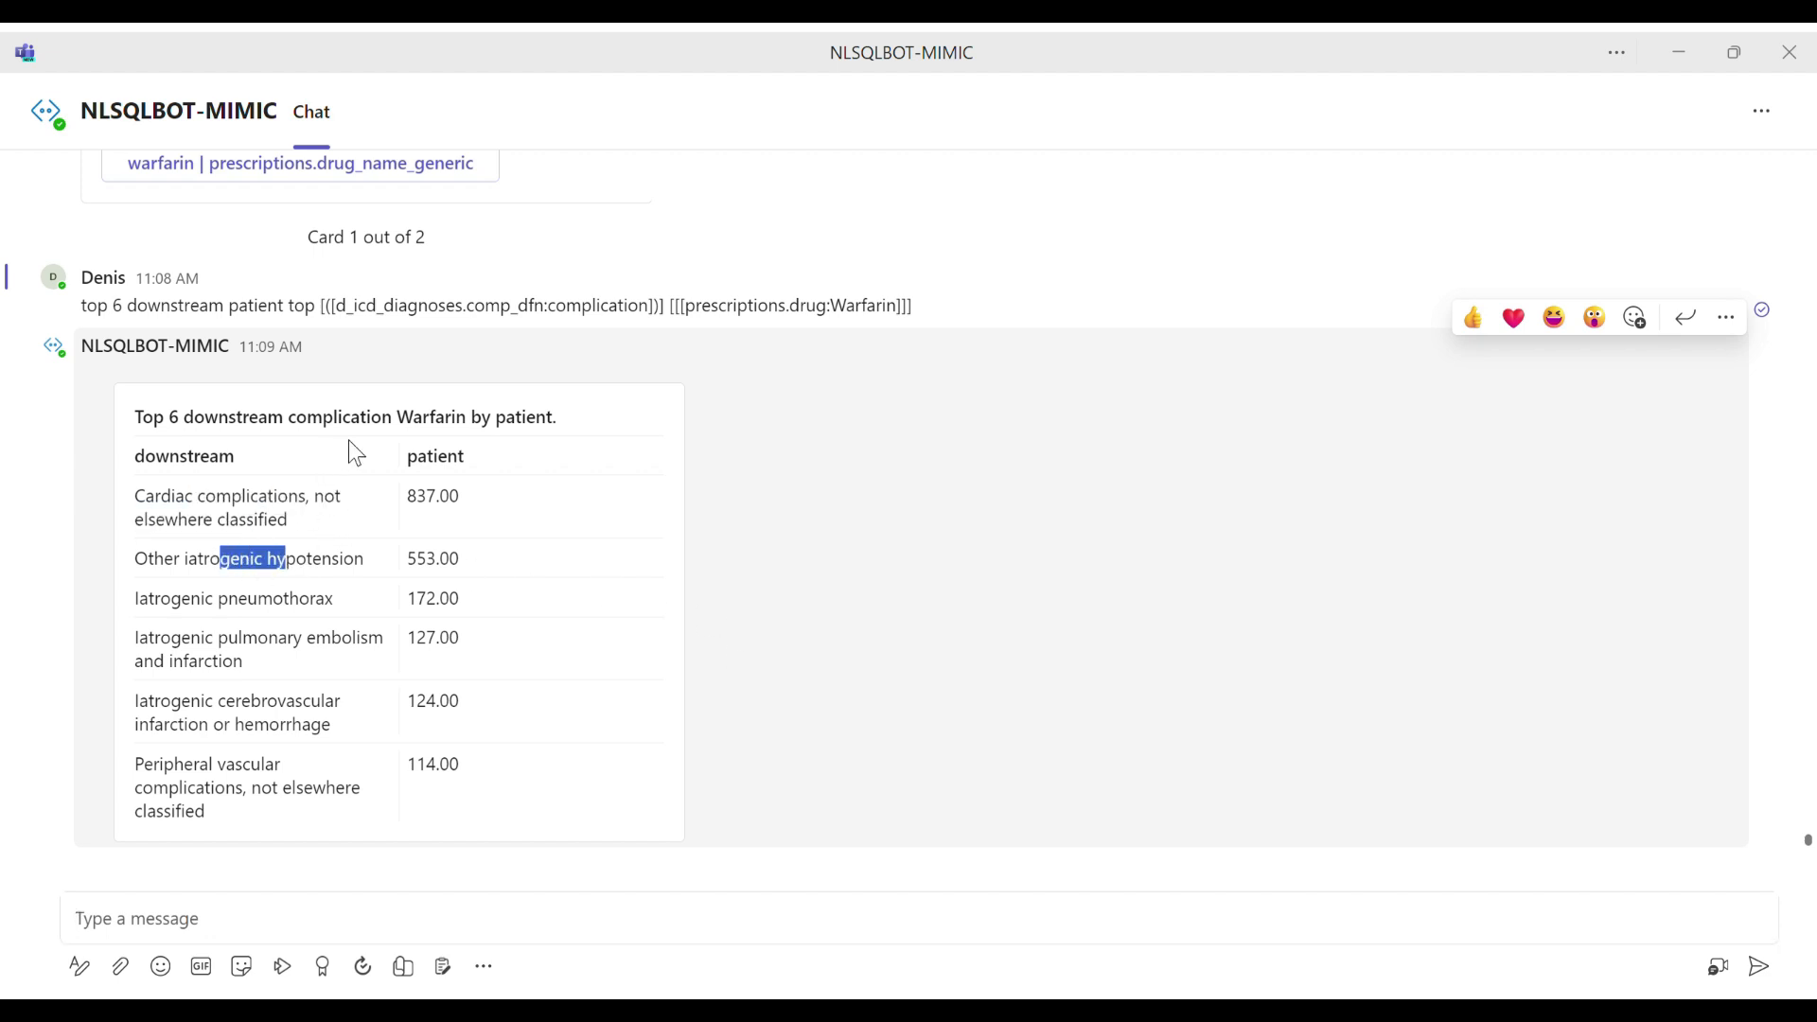
{"action": "left_click_drag", "start_coordinate": [428, 418], "coordinate": [436, 418]}
{"action": "left_click_drag", "start_coordinate": [207, 639], "coordinate": [196, 765]}
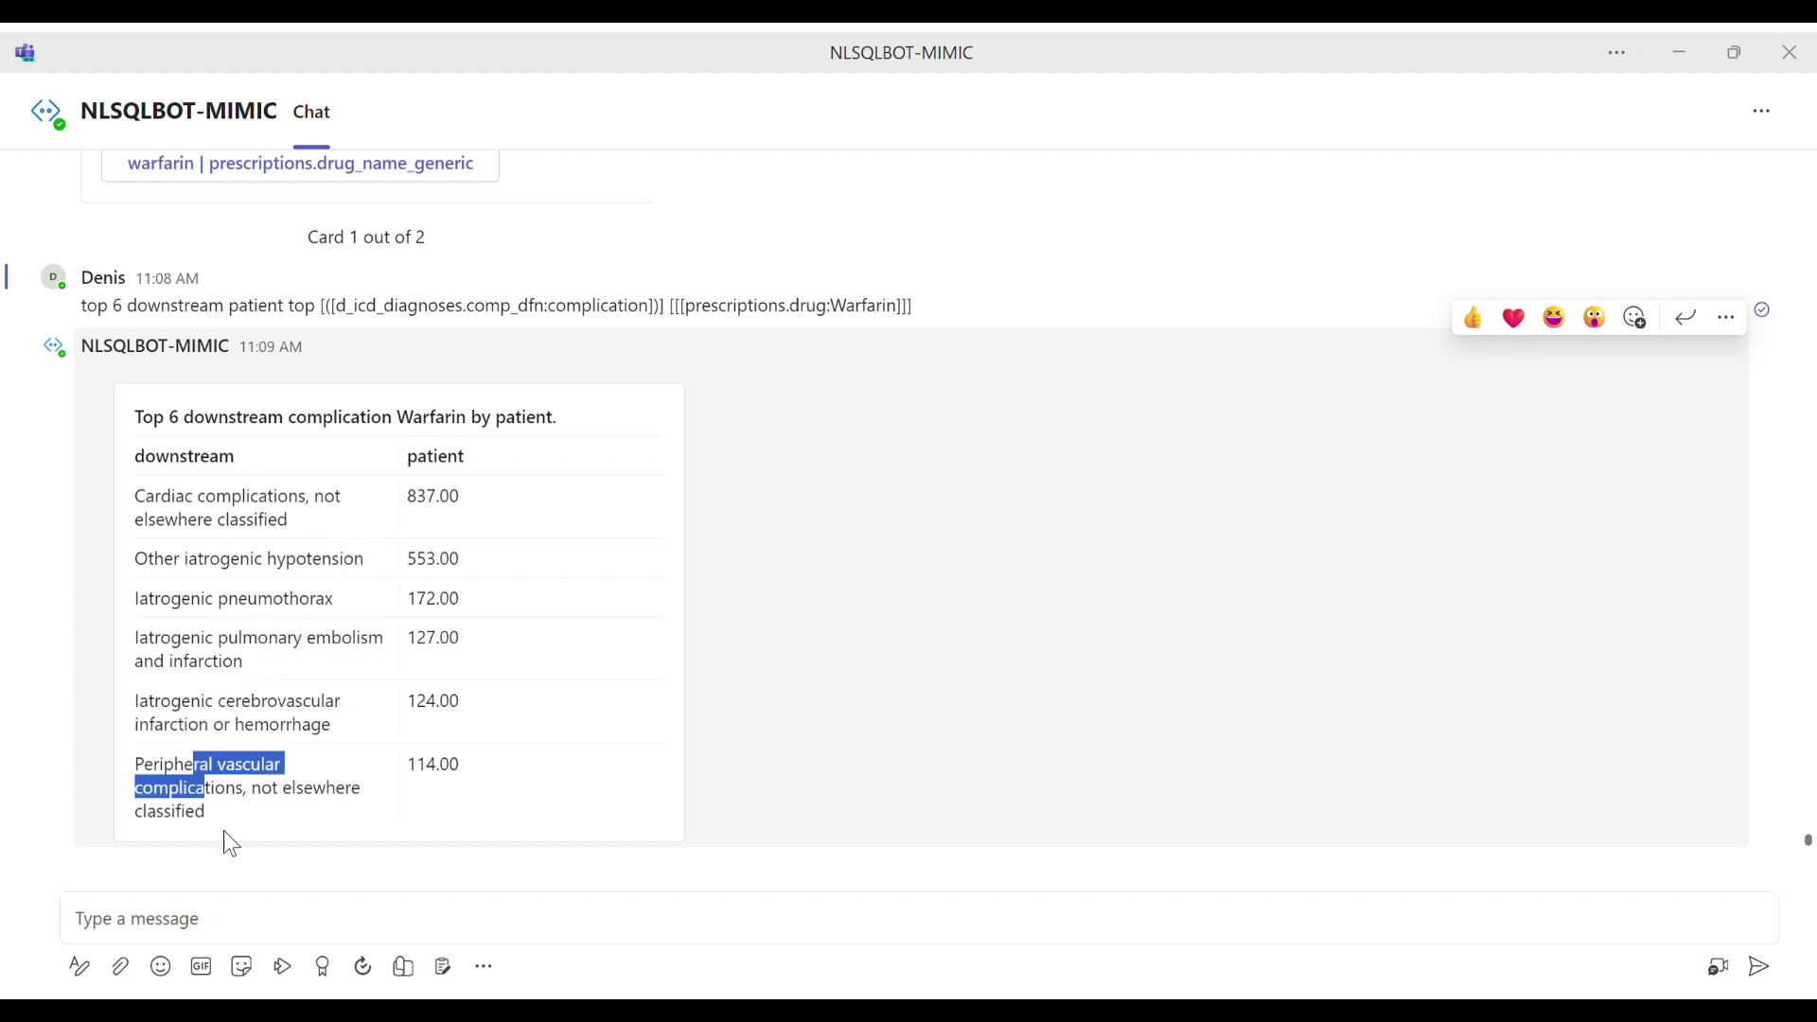
Step: Paste and send the question "show me patients downstream complications for female by drug_name_generic"
{"action": "left_click", "coordinate": [243, 935]}
{"action": "key", "text": "ctrl+v"}
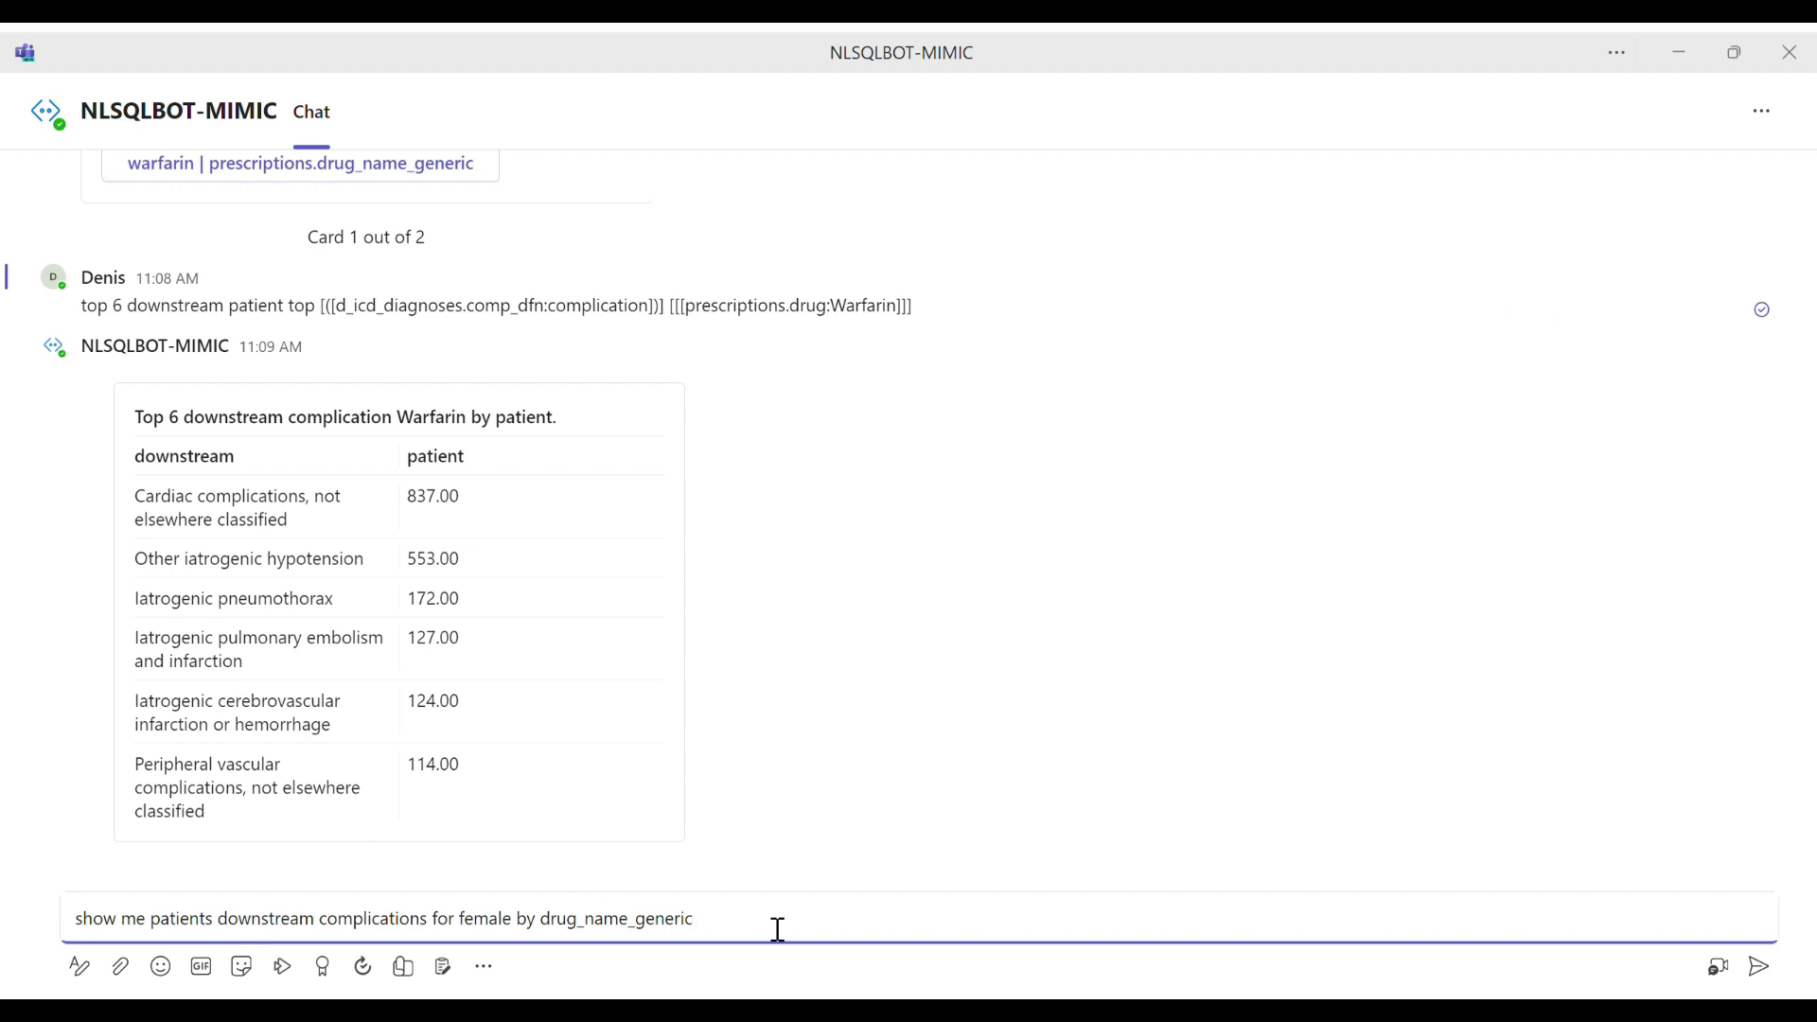
{"action": "left_click", "coordinate": [1763, 969]}
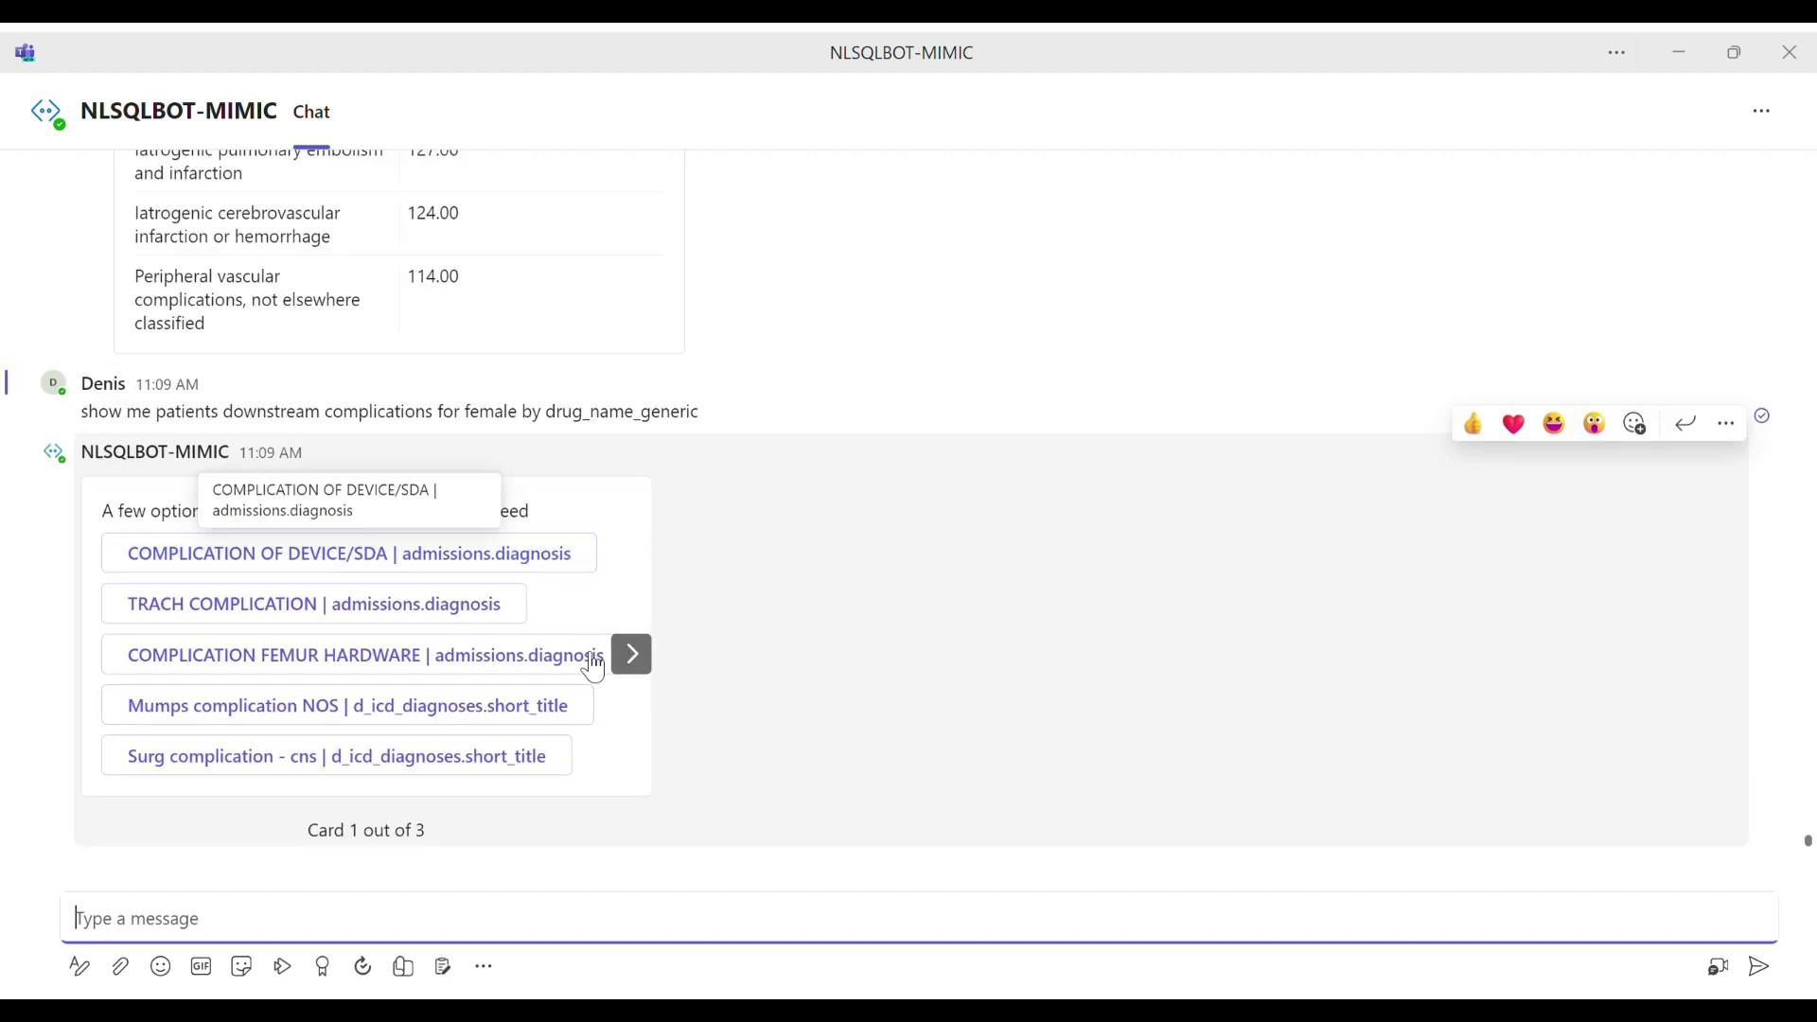
Step: Answer the female patients question's complication options with "complication | d_icd_diagnoses.comp_dfn" from the third card
{"action": "left_click", "coordinate": [634, 658]}
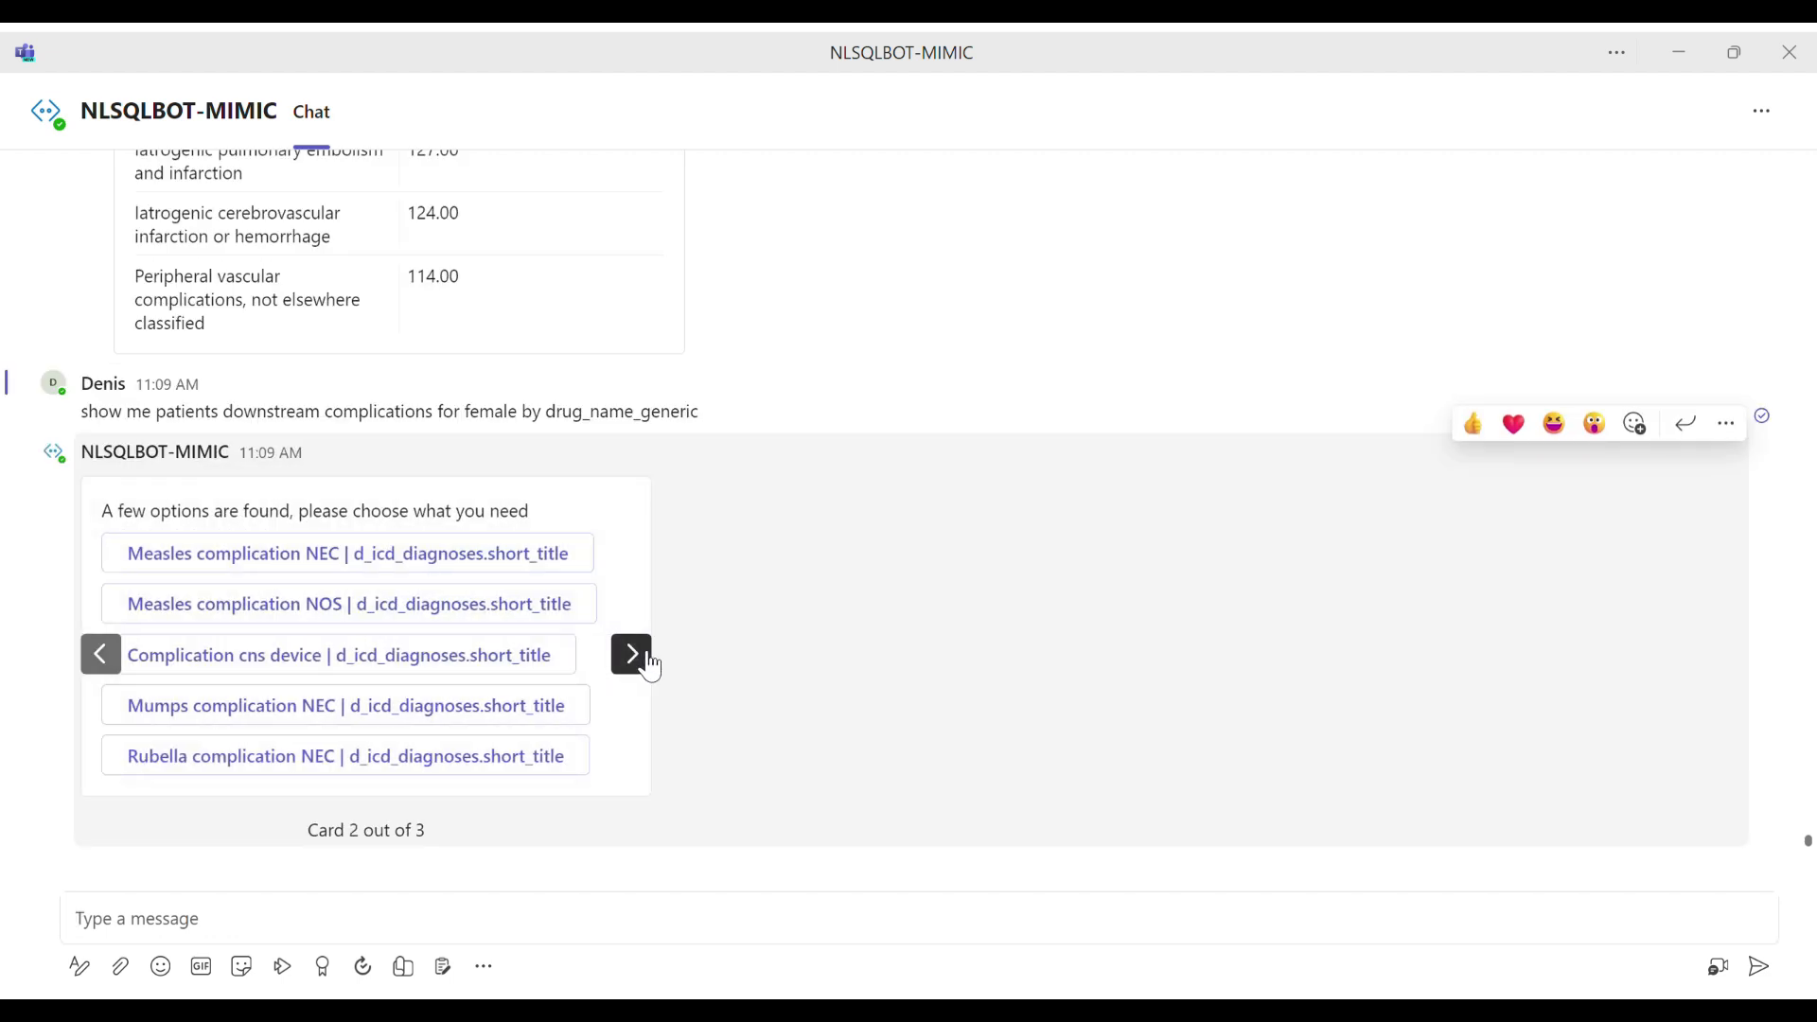
{"action": "left_click", "coordinate": [649, 662]}
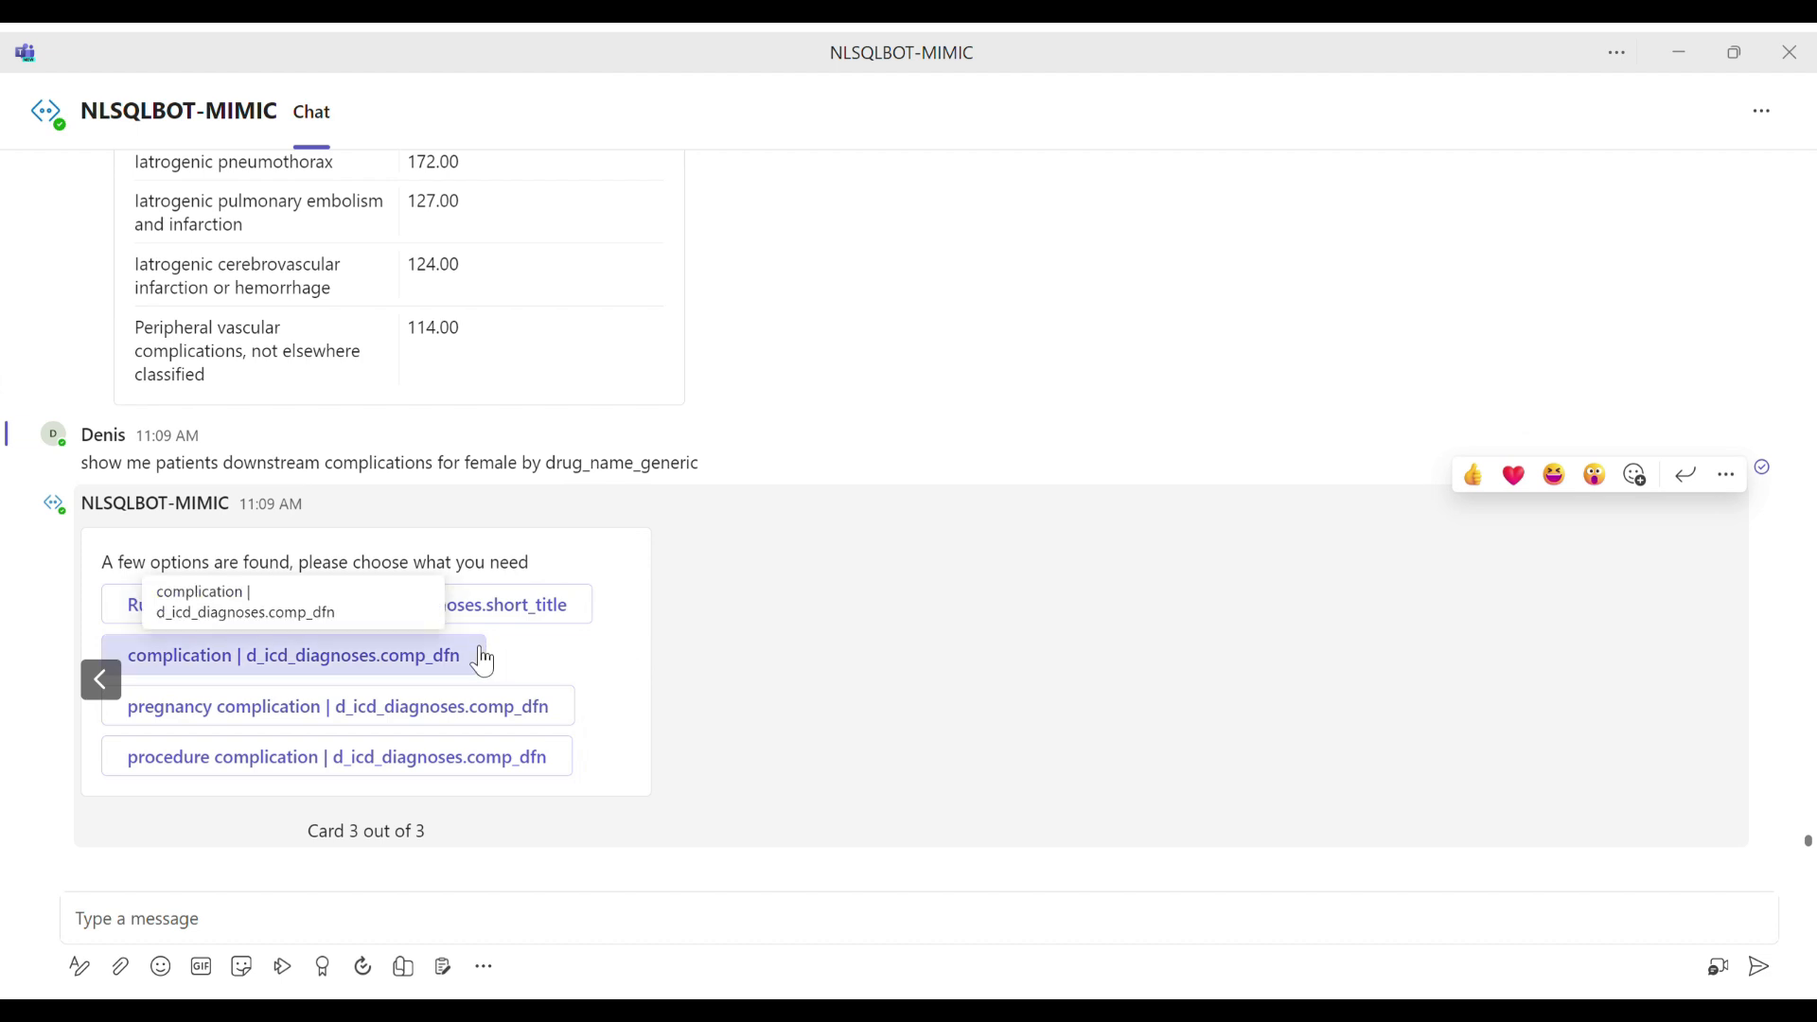
{"action": "left_click", "coordinate": [305, 658]}
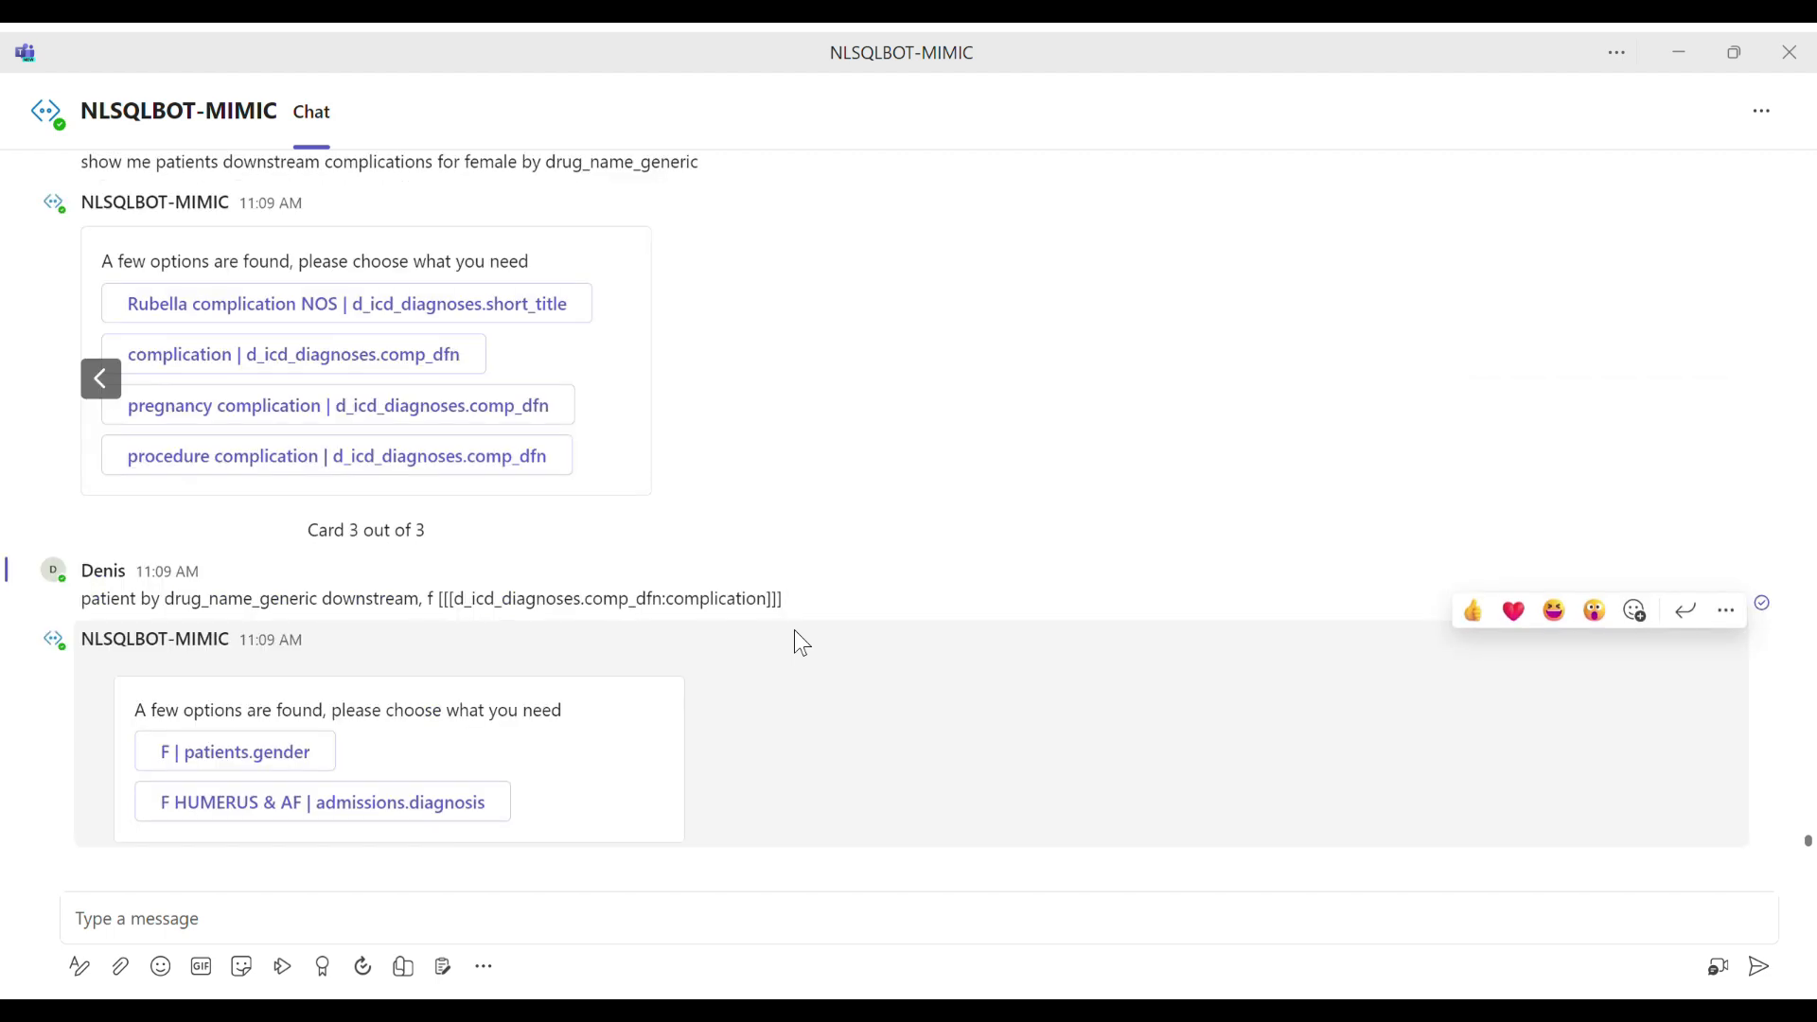
Step: Resolve the gender options with "F | patients.gender" and open the returned drug_name_generic result file in Excel
{"action": "left_click", "coordinate": [316, 753]}
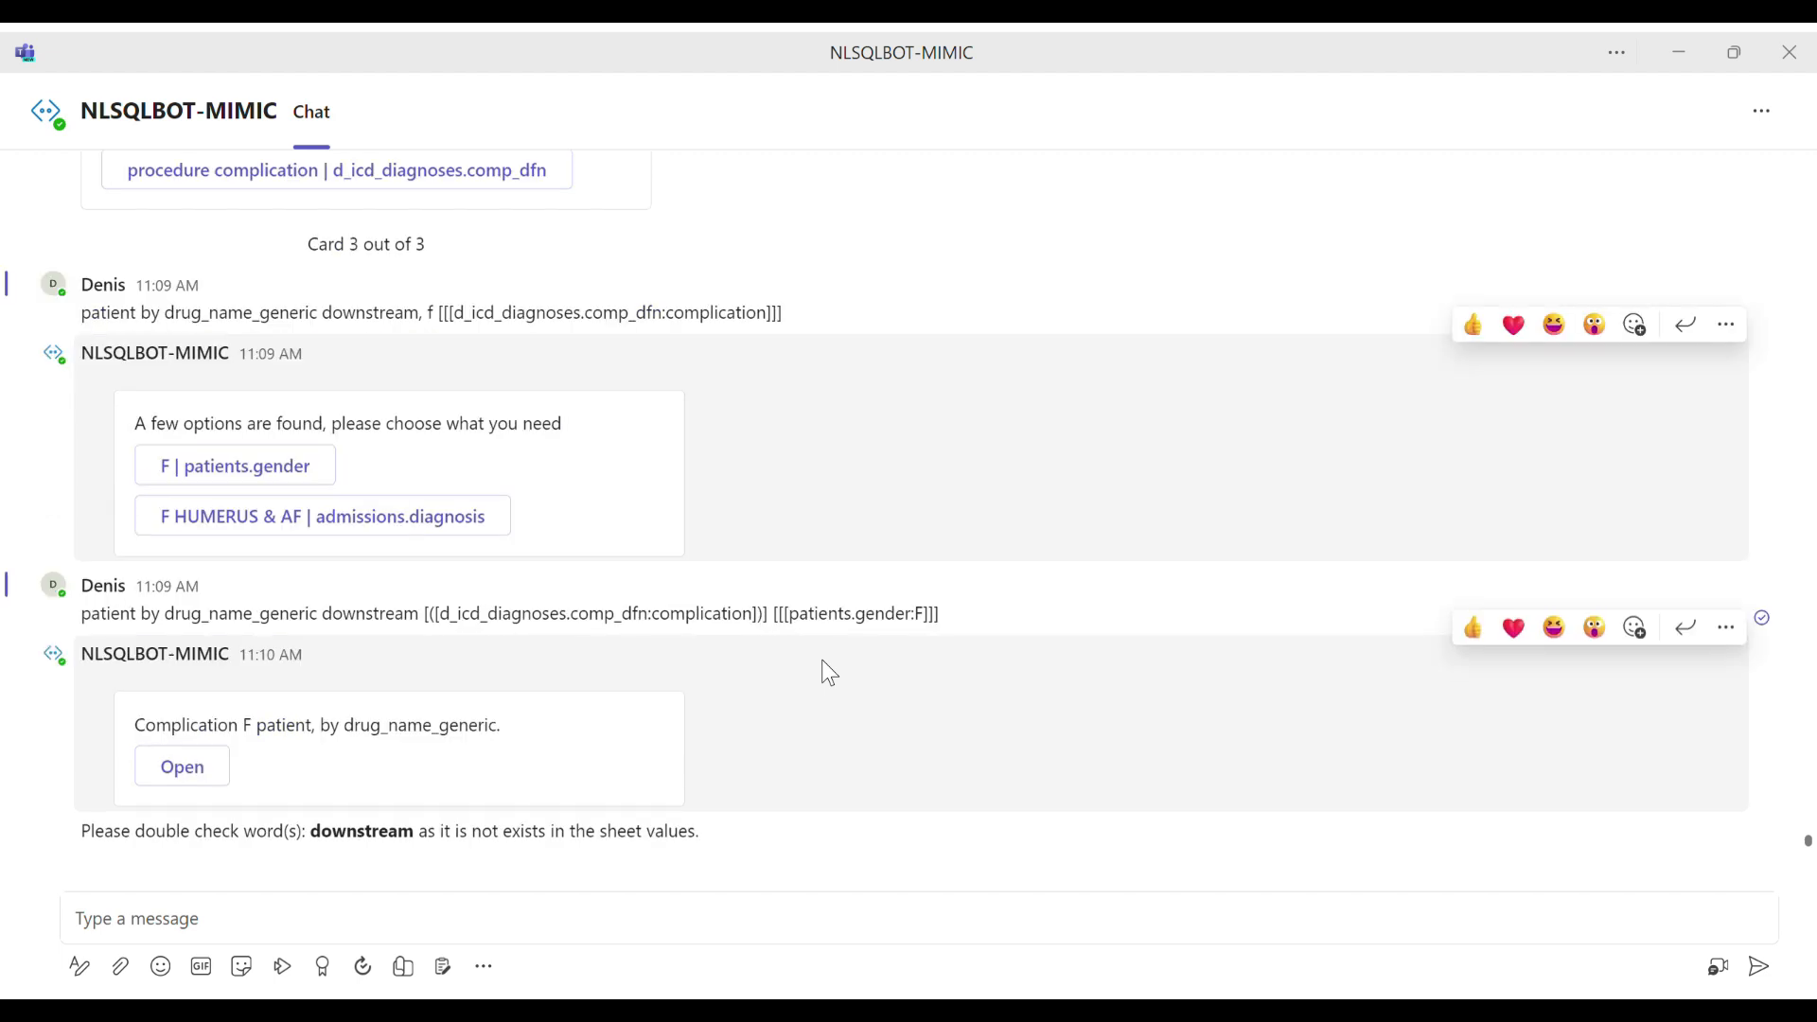
{"action": "left_click", "coordinate": [183, 771]}
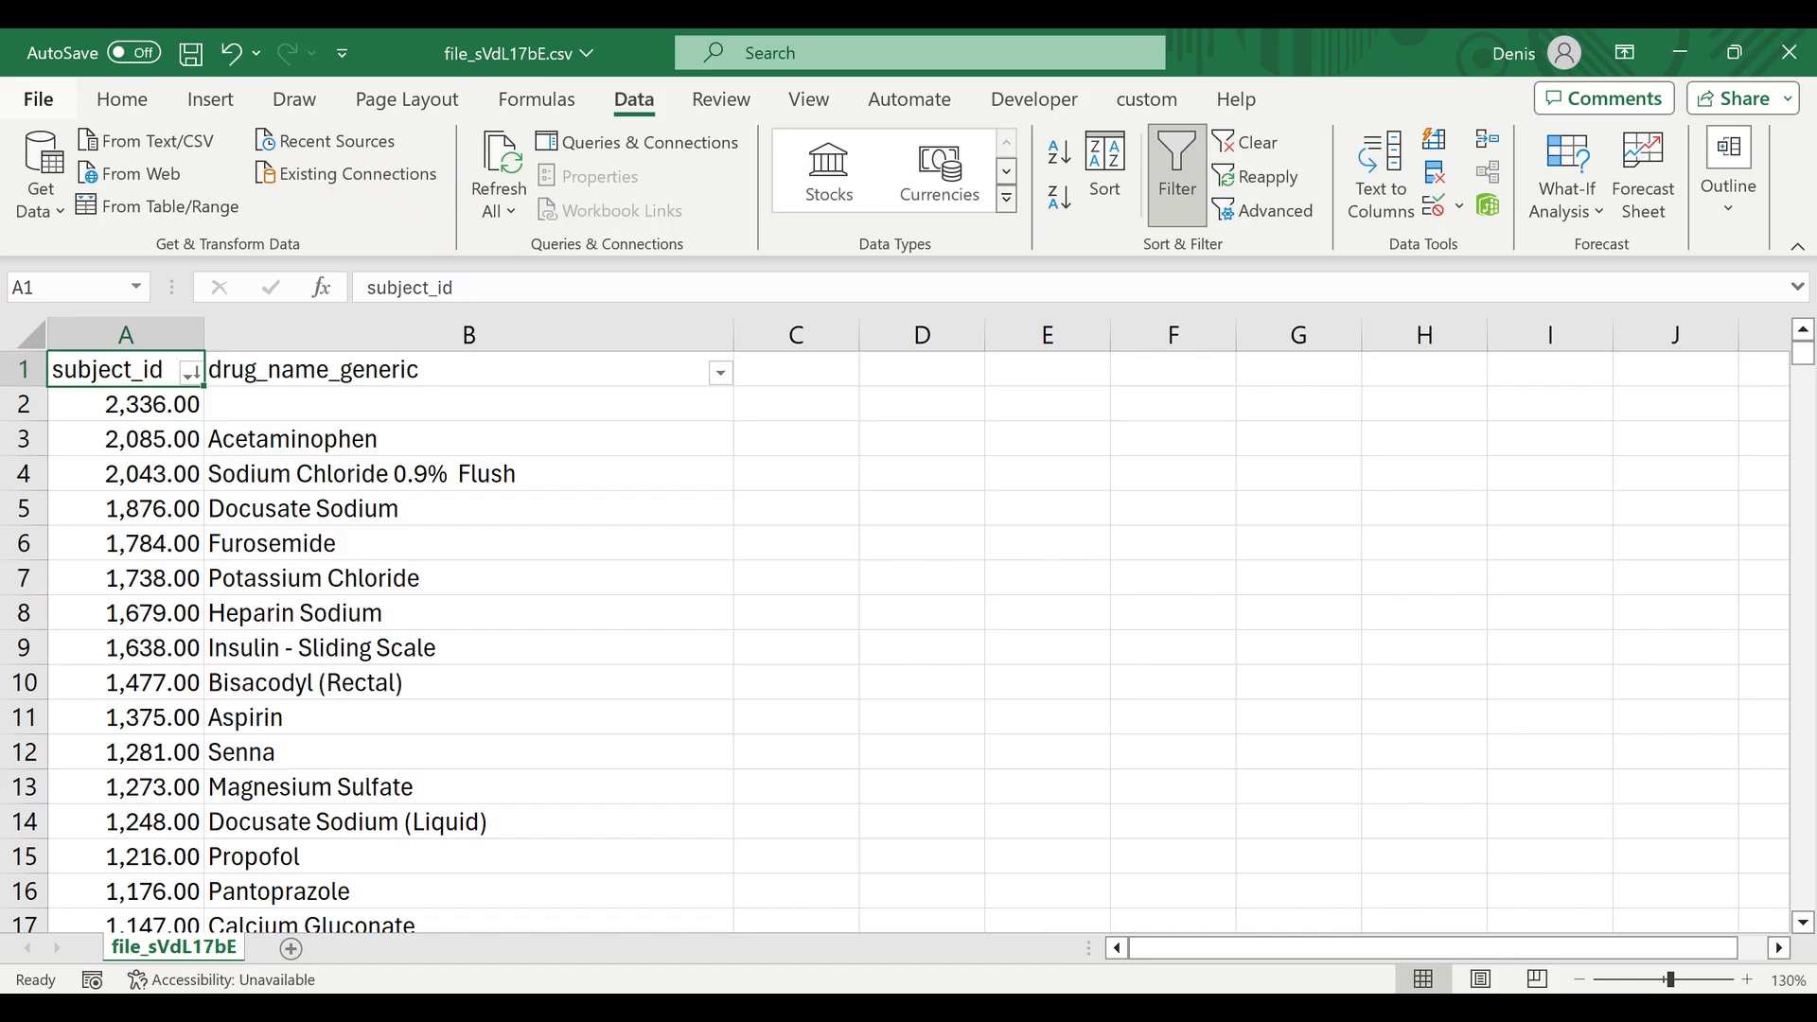